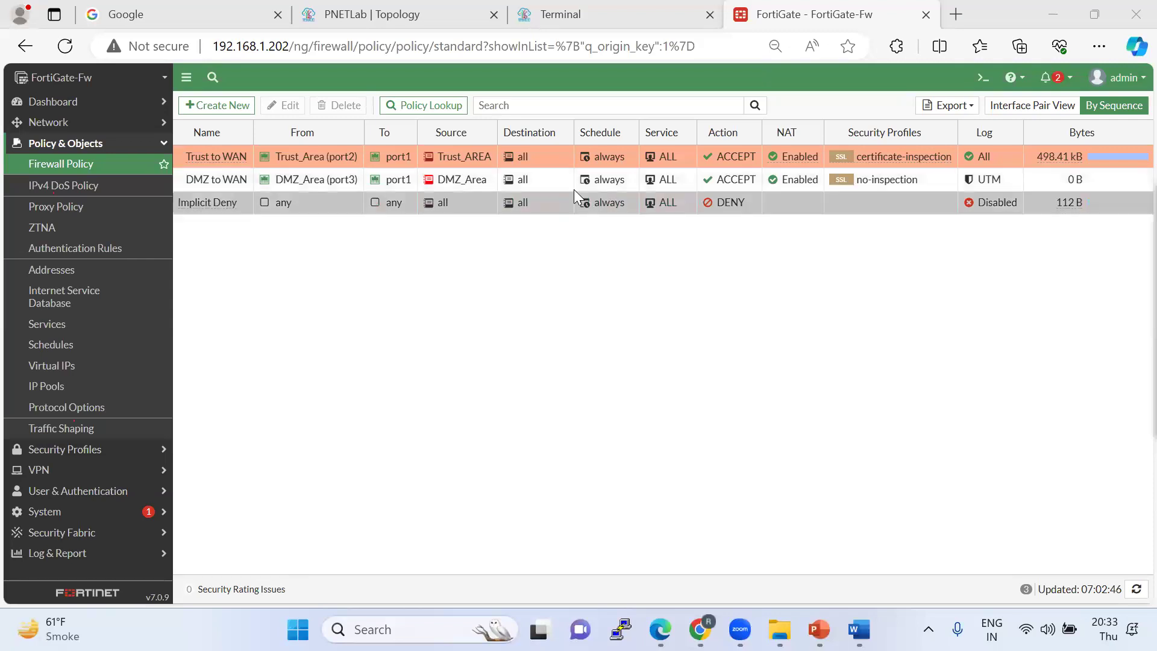
# Show the predefined IPS sensors under Security Profiles > Intrusion Prevention.
pyautogui.click(71, 449)
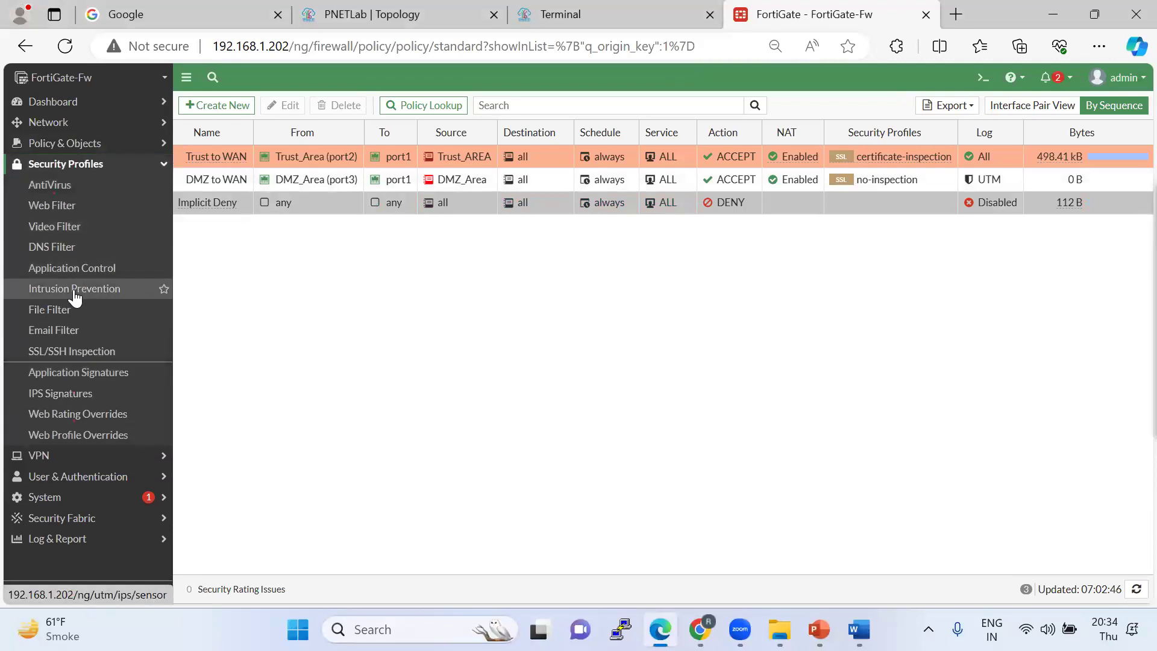
pyautogui.click(75, 289)
pyautogui.hotkey('alt', 'Tab')
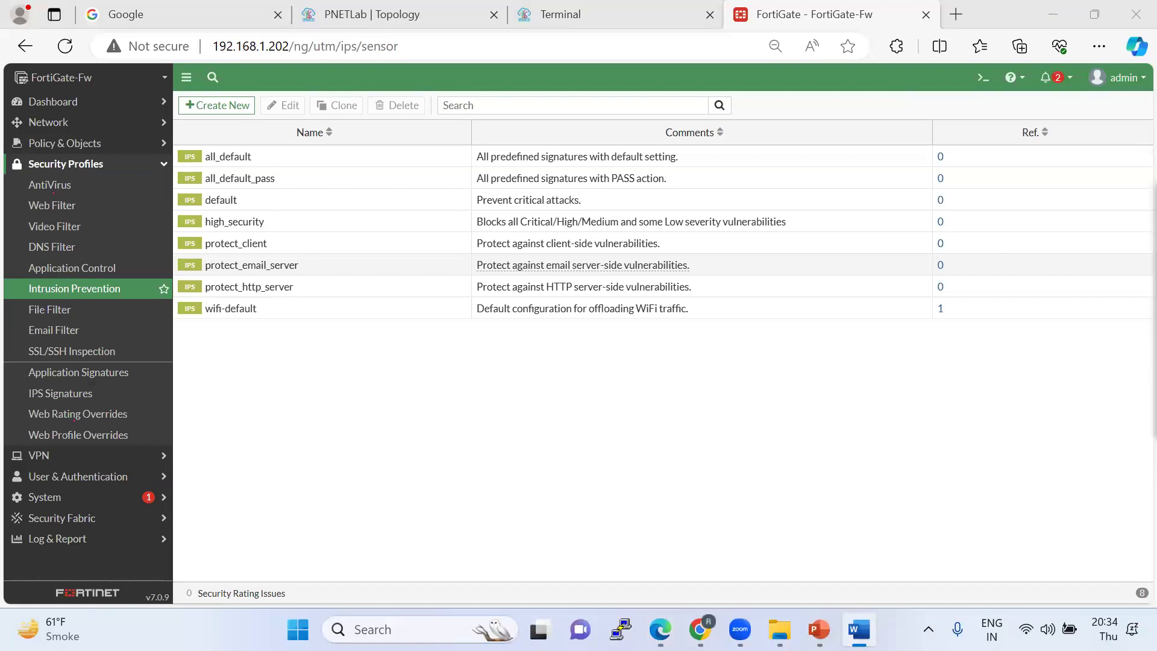
pyautogui.hotkey('alt', 'Tab')
pyautogui.hotkey('alt', 'Tab')
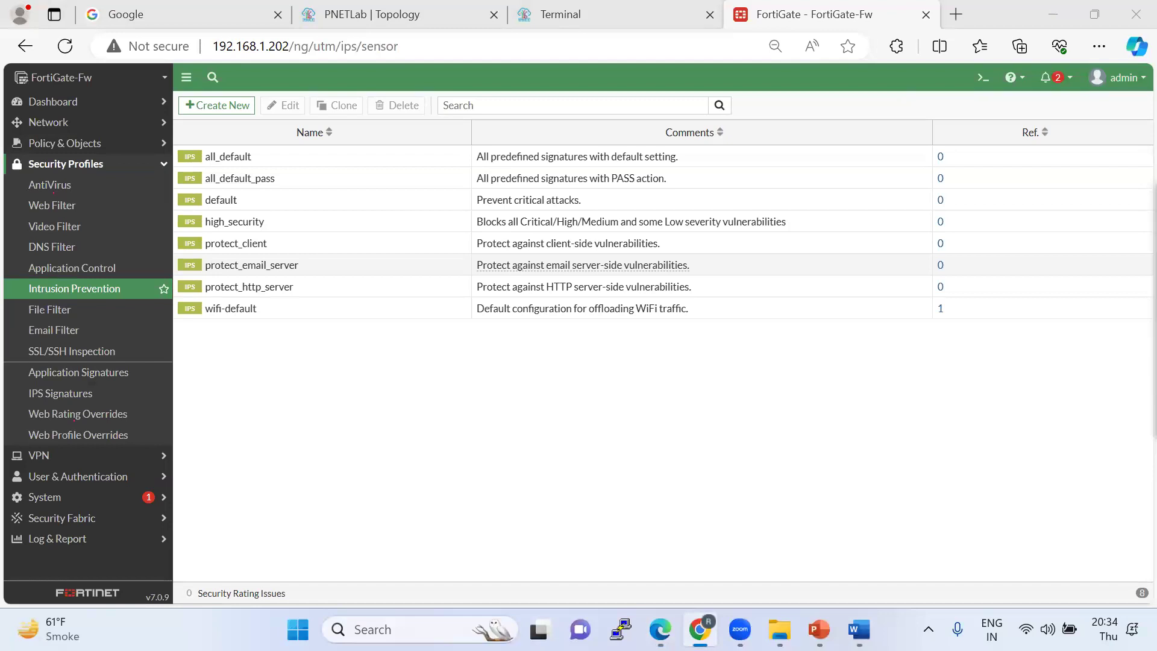
# Draw rectangles around AntiVirus and Intrusion Prevention in the sidebar with the annotation tool.
pyautogui.click(1108, 180)
pyautogui.click(24, 108)
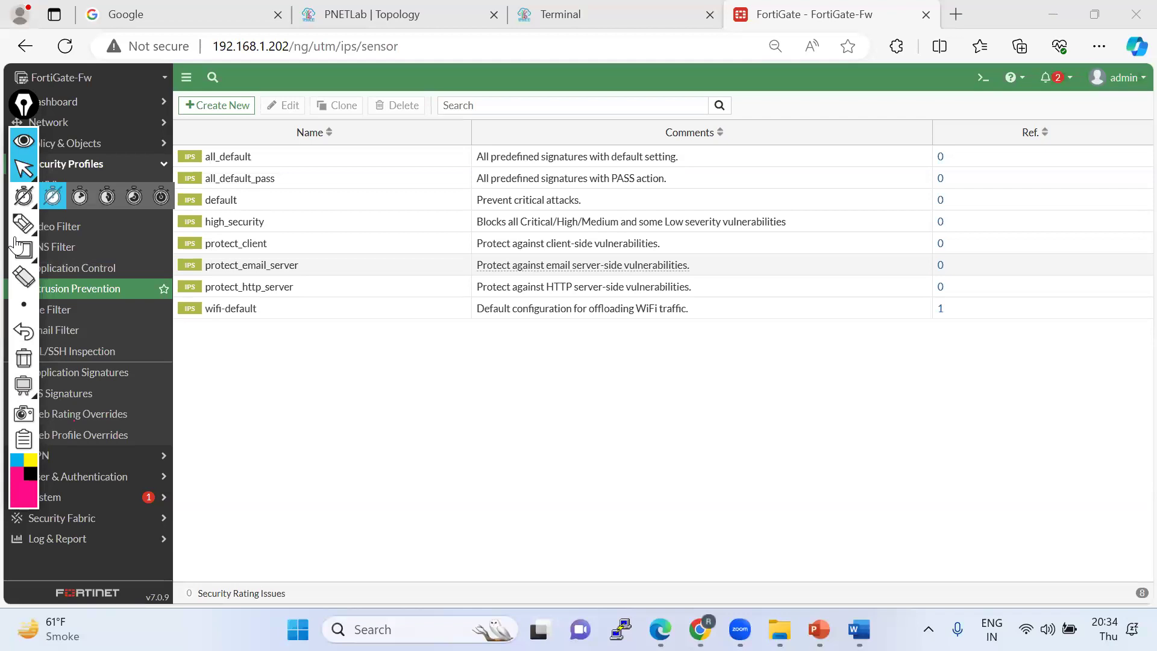
pyautogui.moveTo(24, 115); pyautogui.dragTo(160, 175)
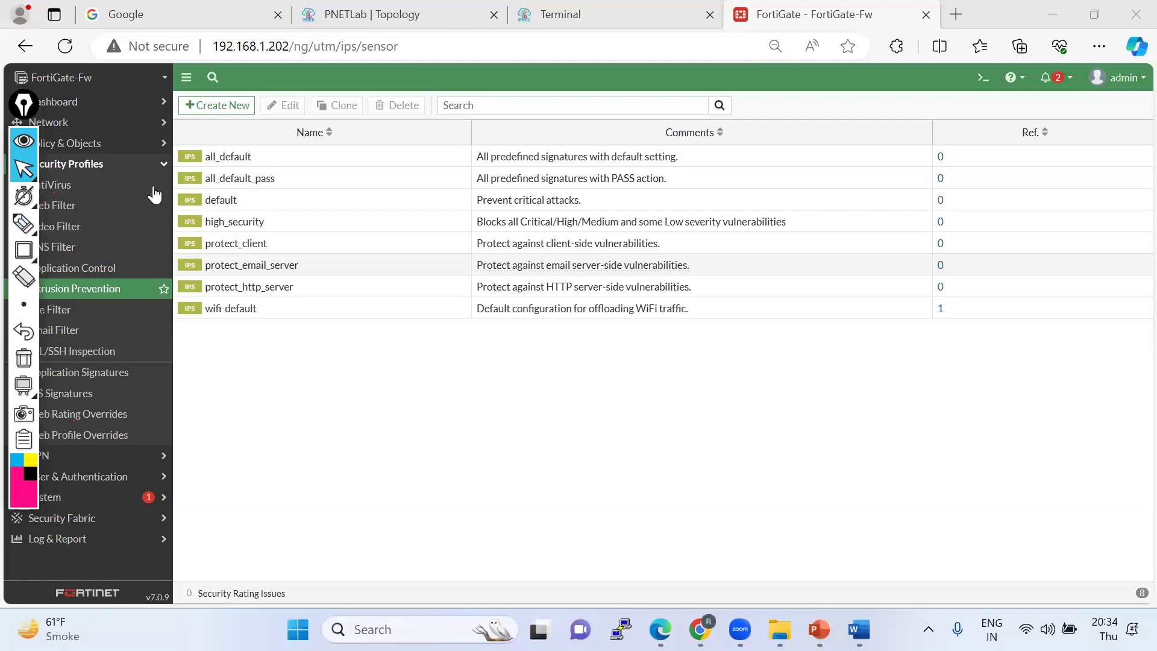
pyautogui.moveTo(162, 277)
pyautogui.click(162, 303)
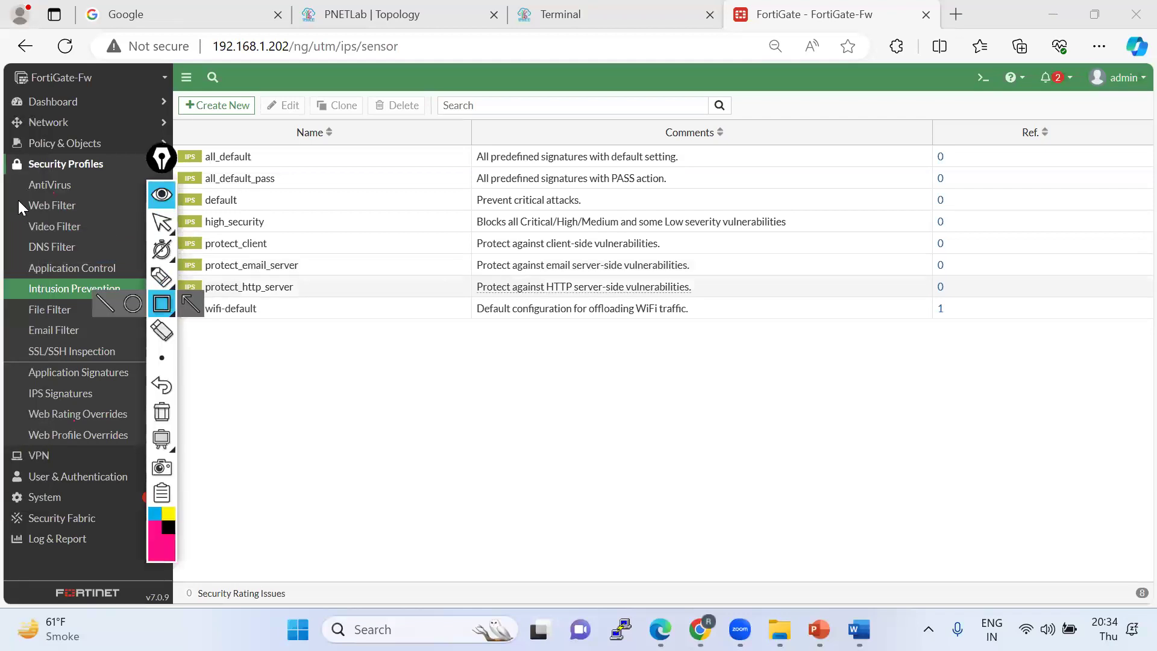
pyautogui.moveTo(23, 180); pyautogui.dragTo(45, 190)
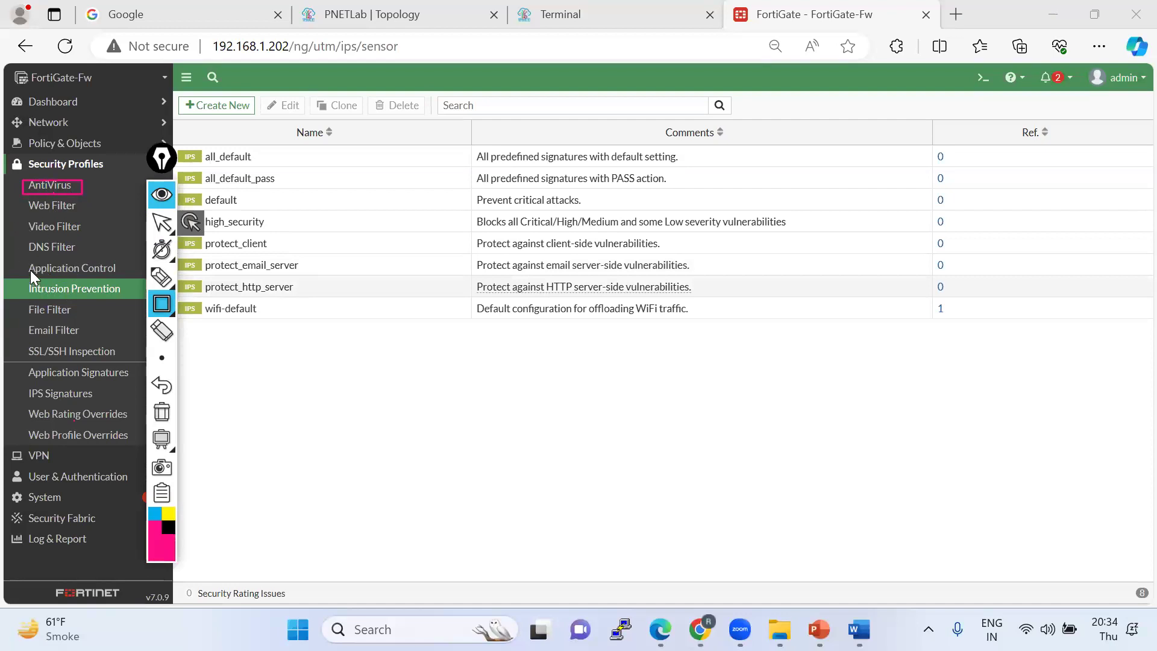
pyautogui.moveTo(19, 279)
pyautogui.mouseDown()
pyautogui.moveTo(36, 291)
pyautogui.moveTo(136, 297)
pyautogui.mouseUp()
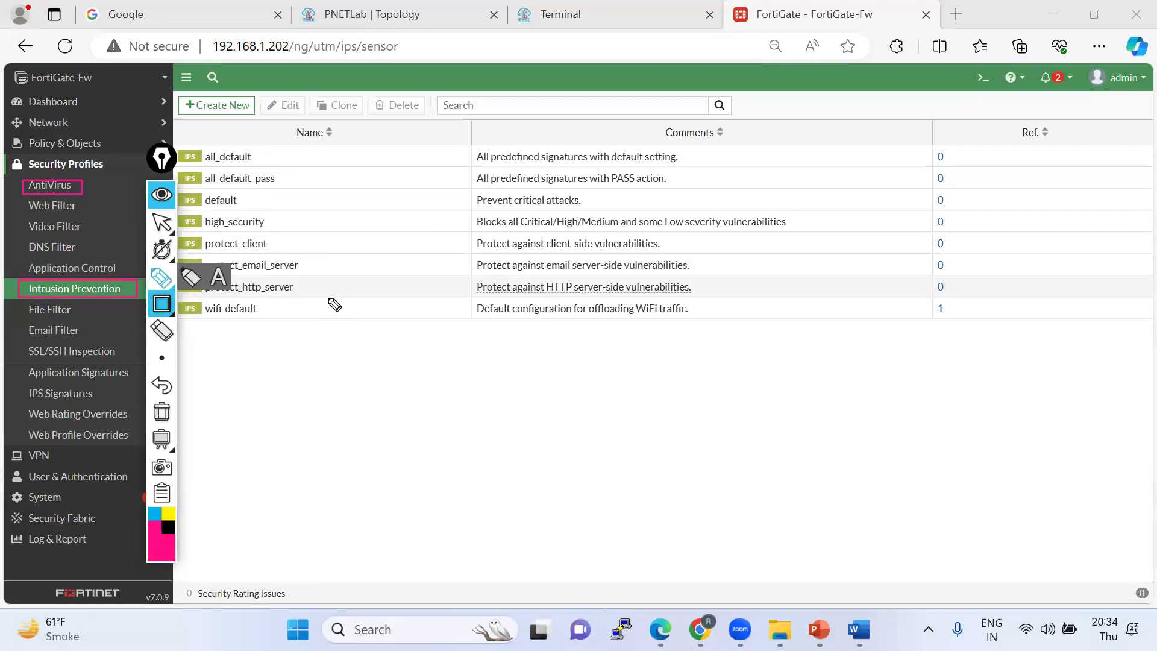
pyautogui.click(161, 277)
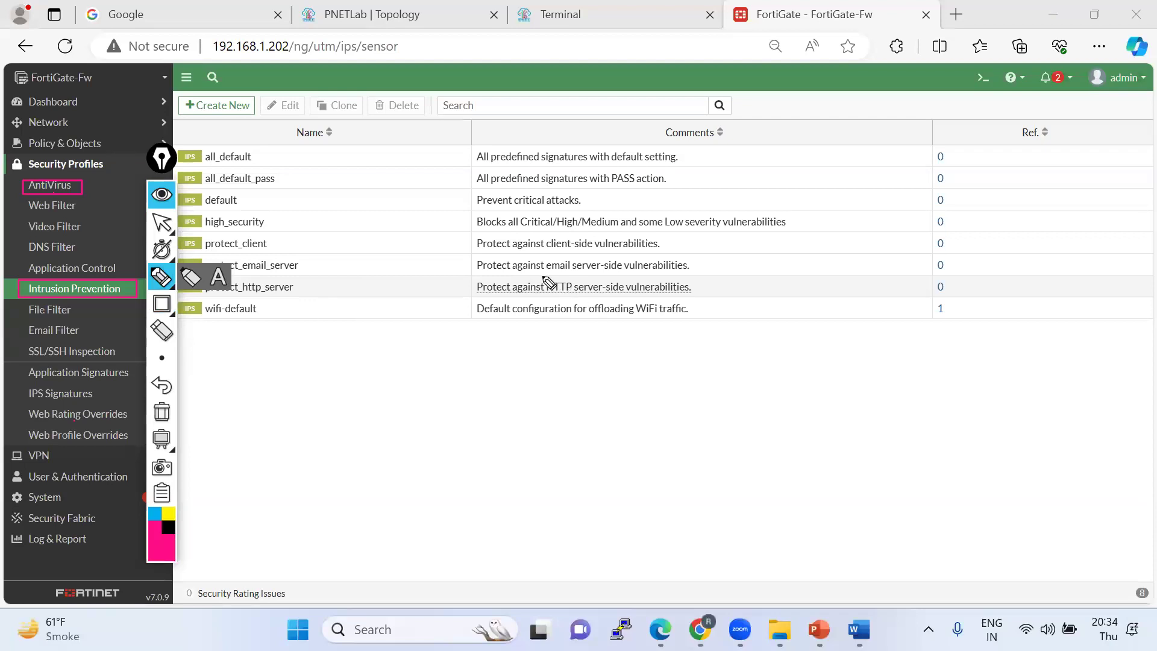
# Sketch a firewall box labelled Fw connected to an internet cloud above it.
pyautogui.moveTo(627, 356)
pyautogui.mouseDown()
pyautogui.moveTo(631, 333)
pyautogui.moveTo(644, 348)
pyautogui.moveTo(643, 333)
pyautogui.mouseUp()
pyautogui.moveTo(642, 344); pyautogui.dragTo(656, 336)
pyautogui.moveTo(660, 359); pyautogui.dragTo(705, 445)
pyautogui.moveTo(562, 164)
pyautogui.mouseDown()
pyautogui.moveTo(615, 184)
pyautogui.moveTo(610, 115)
pyautogui.moveTo(581, 154)
pyautogui.moveTo(616, 147)
pyautogui.moveTo(654, 114)
pyautogui.mouseUp()
pyautogui.moveTo(610, 180)
pyautogui.mouseDown()
pyautogui.moveTo(640, 322)
pyautogui.moveTo(704, 314)
pyautogui.moveTo(705, 326)
pyautogui.moveTo(744, 310)
pyautogui.moveTo(774, 283)
pyautogui.moveTo(729, 301)
pyautogui.moveTo(799, 267)
pyautogui.moveTo(768, 265)
pyautogui.mouseUp()
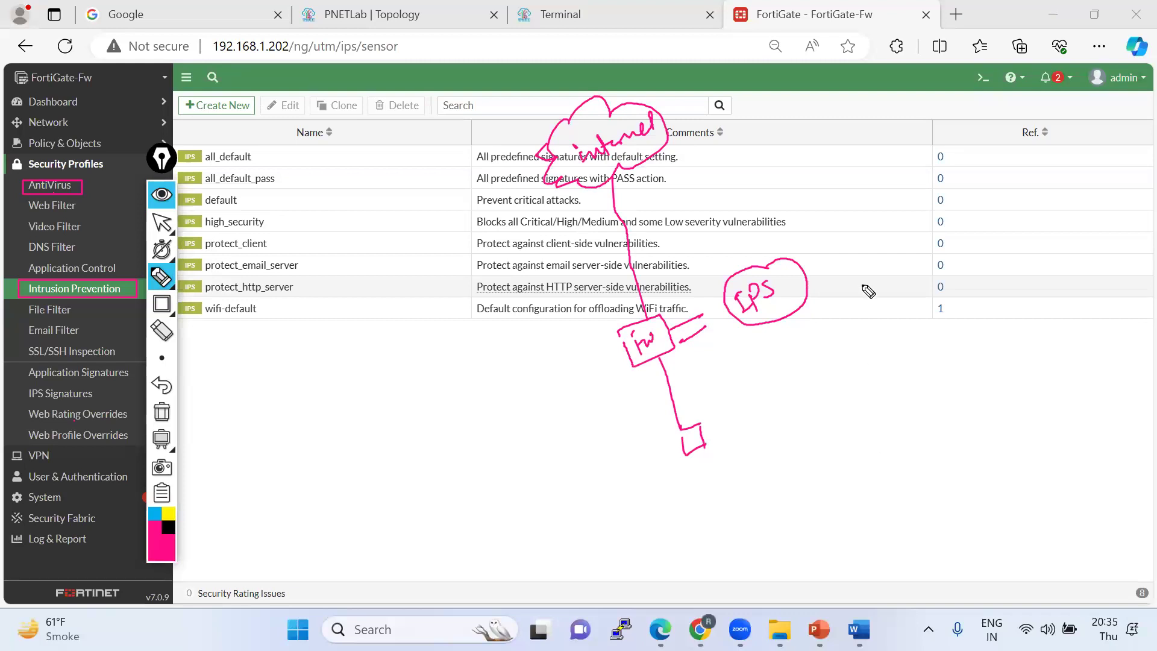
# Draw an arrow from the IPS circle leading to the word Block.
pyautogui.moveTo(809, 275); pyautogui.dragTo(832, 265)
pyautogui.moveTo(815, 280)
pyautogui.mouseDown()
pyautogui.moveTo(845, 267)
pyautogui.moveTo(839, 287)
pyautogui.mouseUp()
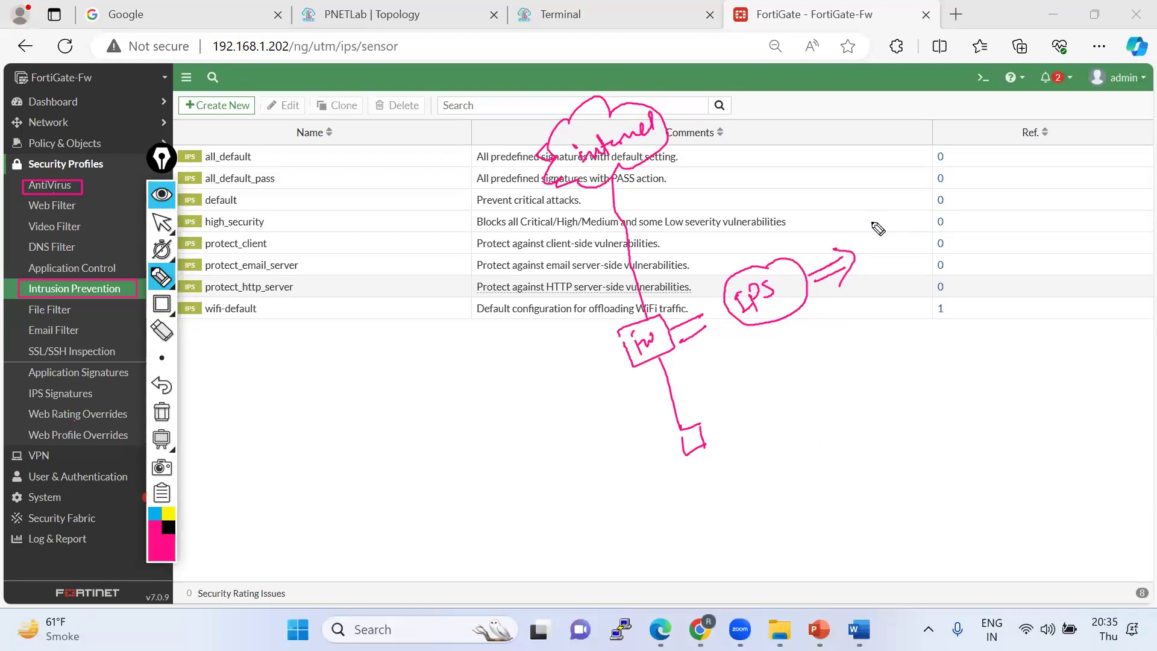
pyautogui.moveTo(873, 220)
pyautogui.mouseDown()
pyautogui.moveTo(931, 204)
pyautogui.moveTo(885, 241)
pyautogui.moveTo(940, 181)
pyautogui.mouseUp()
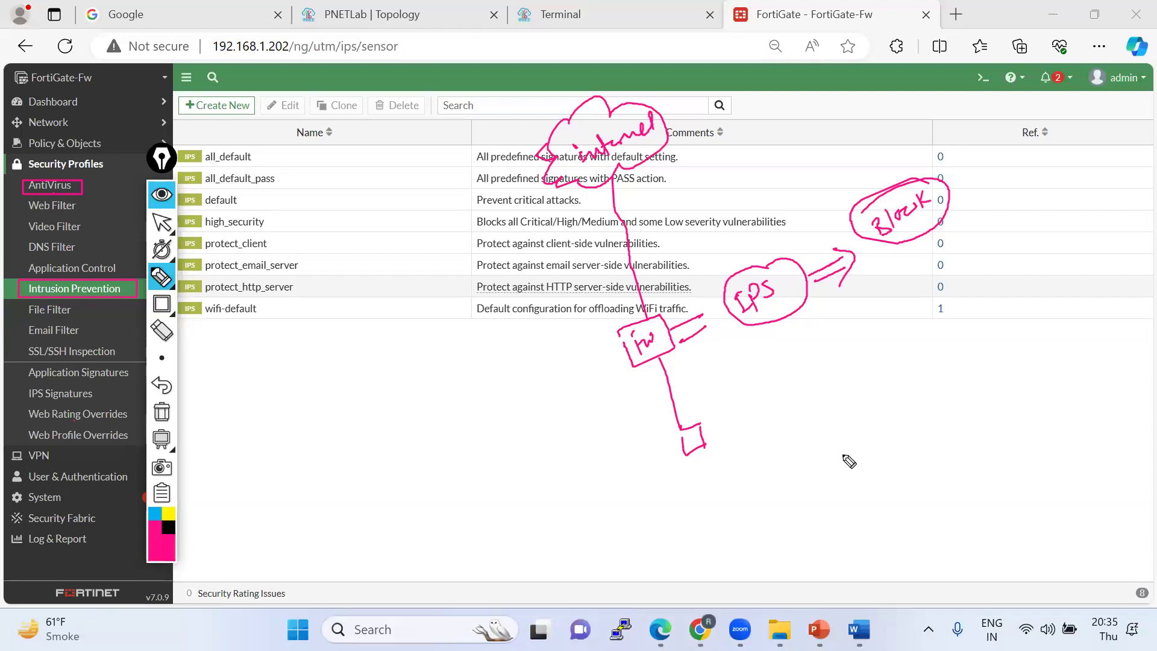
# Mark IDS with Alerts, underline Intrusion Prevention, and close the drawing tools.
pyautogui.moveTo(755, 363)
pyautogui.mouseDown()
pyautogui.moveTo(808, 362)
pyautogui.moveTo(795, 382)
pyautogui.mouseUp()
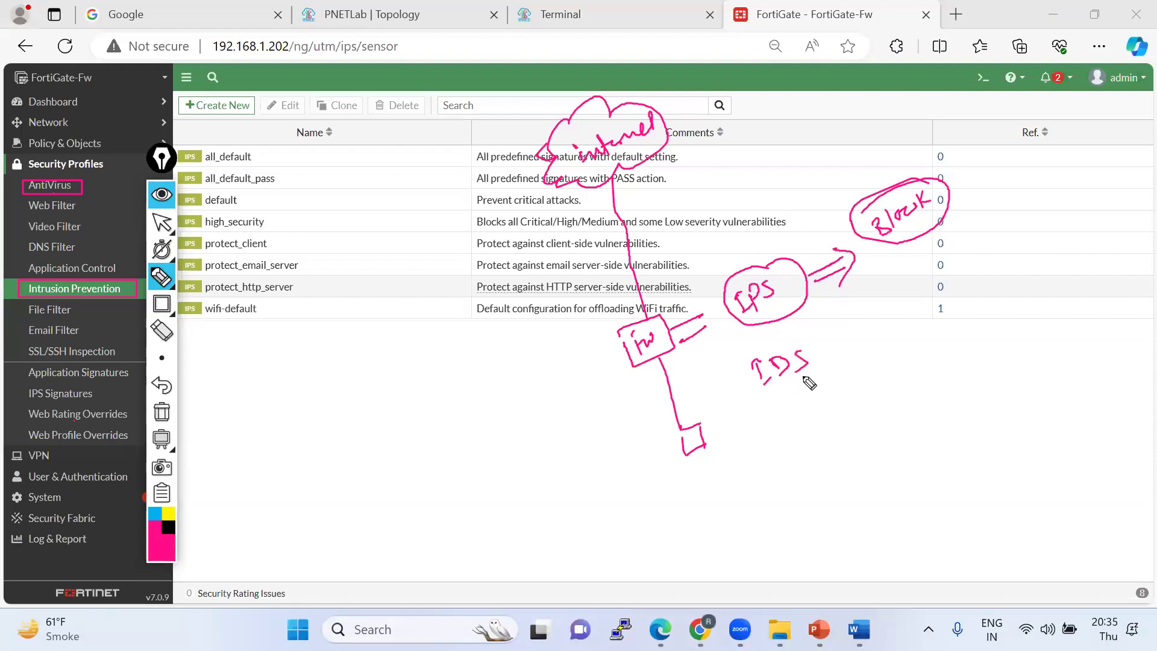
pyautogui.moveTo(844, 333); pyautogui.dragTo(821, 348)
pyautogui.moveTo(763, 406); pyautogui.dragTo(828, 366)
pyautogui.moveTo(866, 316)
pyautogui.mouseDown()
pyautogui.moveTo(922, 276)
pyautogui.moveTo(861, 344)
pyautogui.mouseUp()
pyautogui.moveTo(850, 383)
pyautogui.mouseDown()
pyautogui.moveTo(892, 363)
pyautogui.moveTo(841, 392)
pyautogui.moveTo(885, 346)
pyautogui.mouseUp()
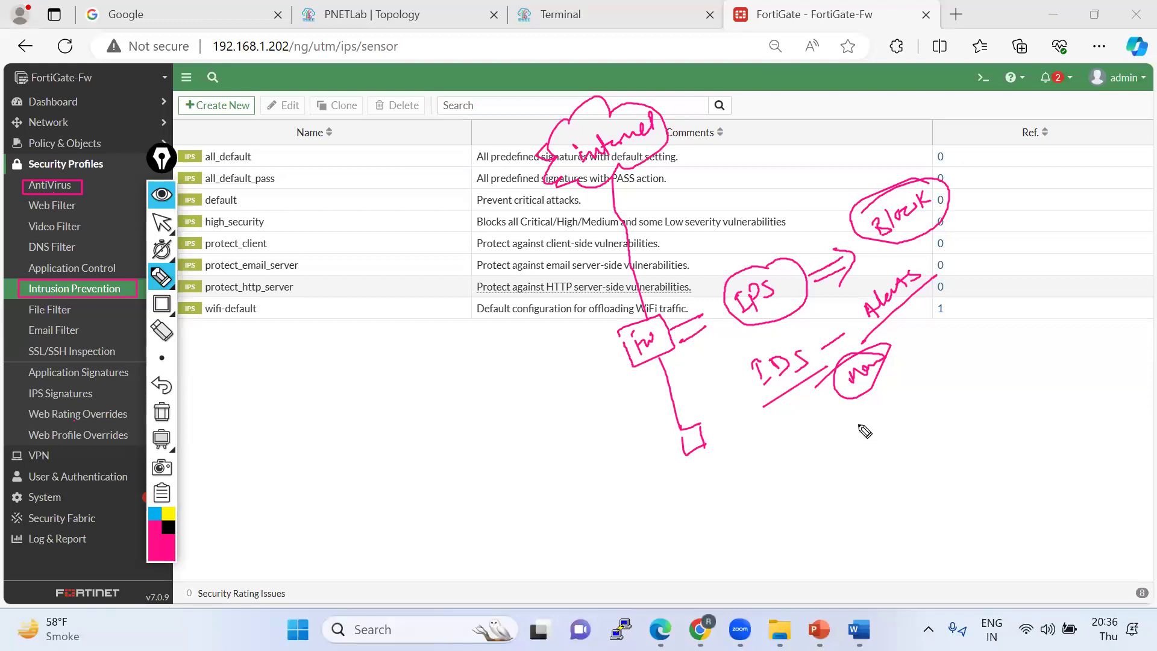
pyautogui.moveTo(18, 295); pyautogui.dragTo(143, 294)
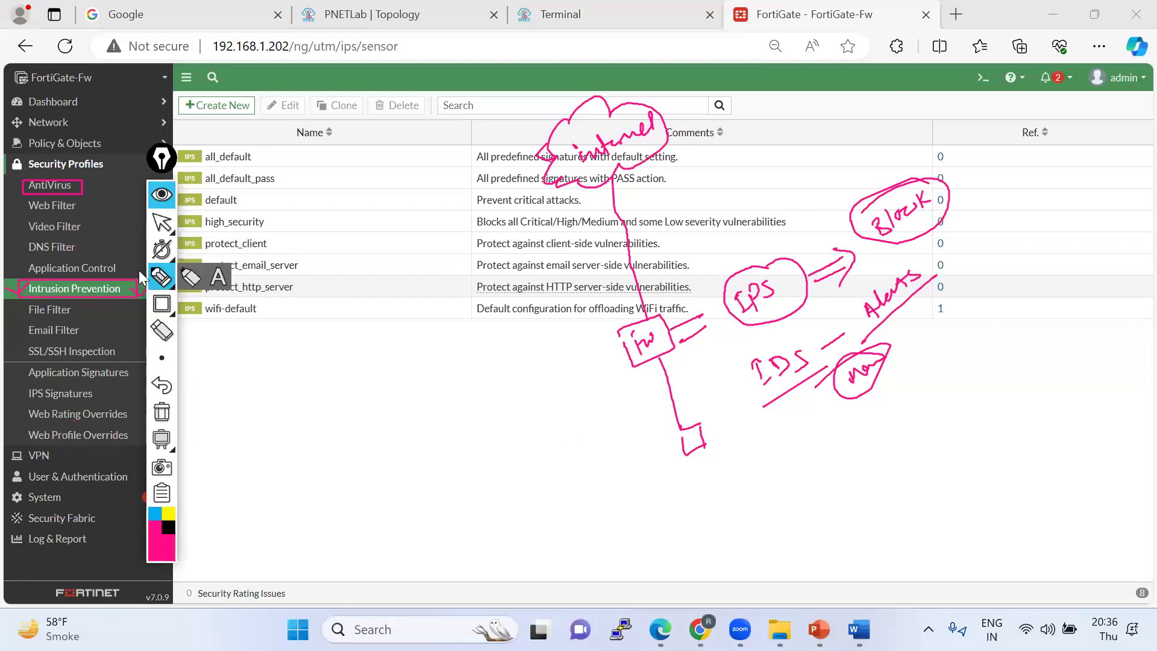
pyautogui.click(161, 158)
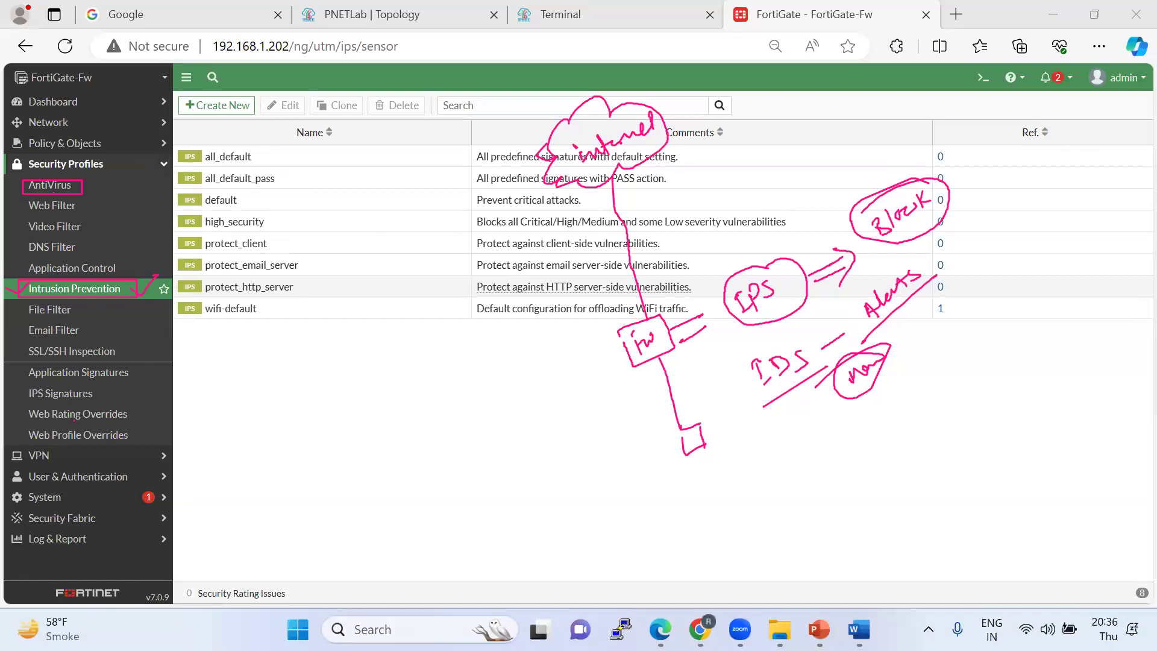
# Clear the sketch and open the Log & Report AntiVirus log, glancing at Web Filter.
pyautogui.press('Escape')
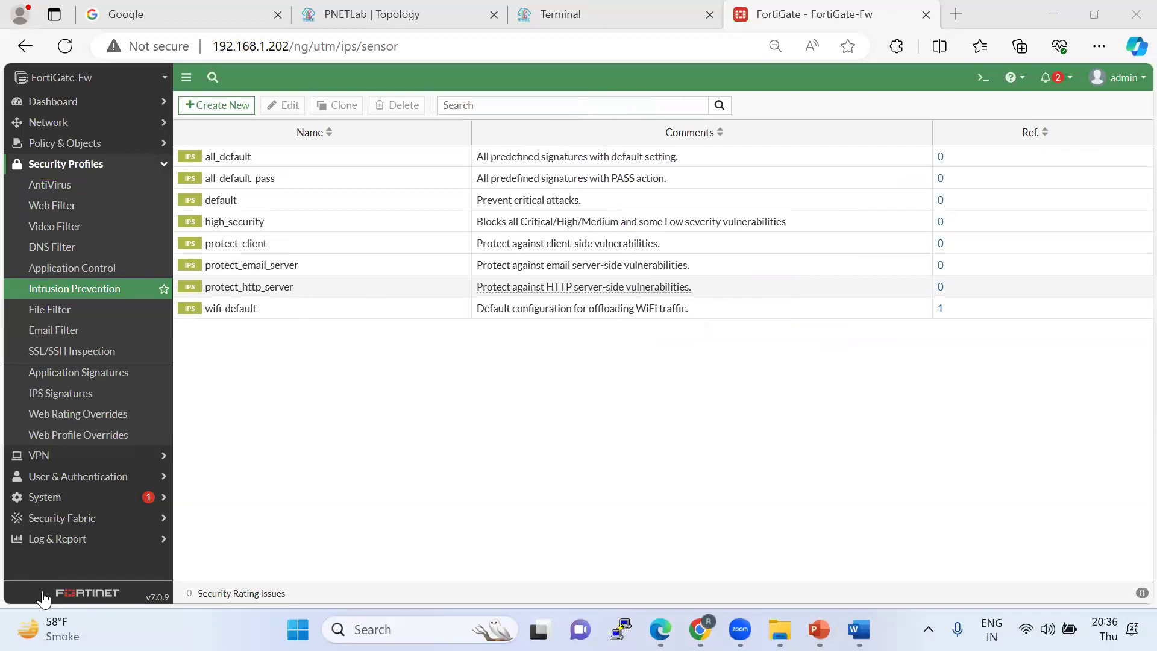
pyautogui.click(85, 539)
pyautogui.scroll(-1, 139, 396)
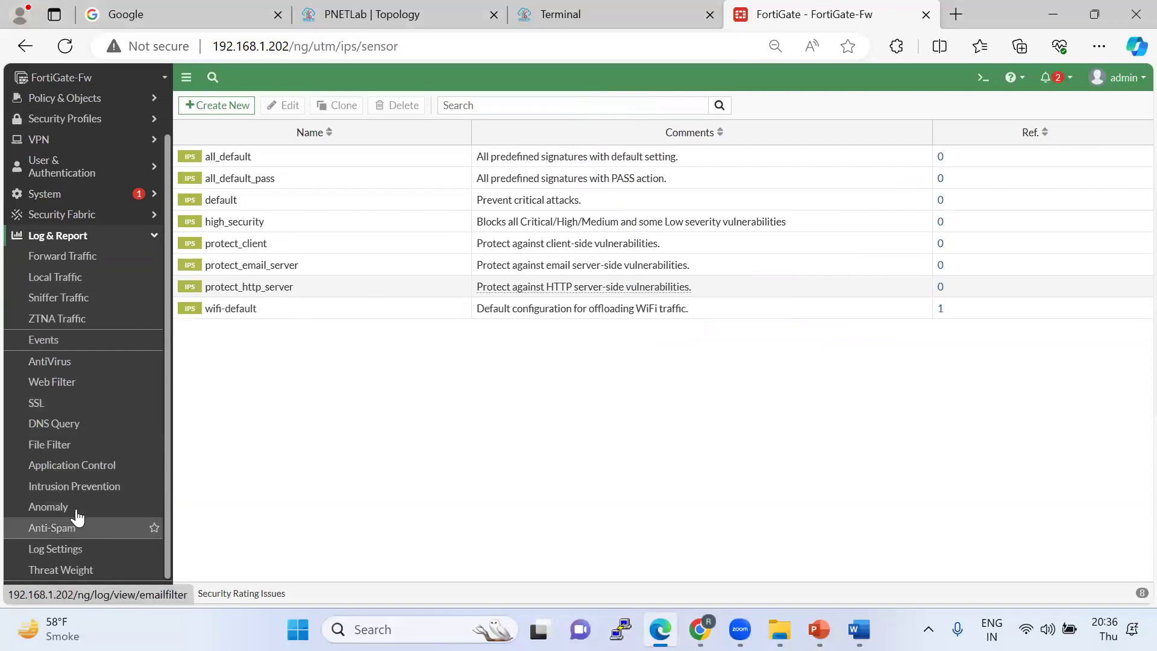
pyautogui.click(71, 364)
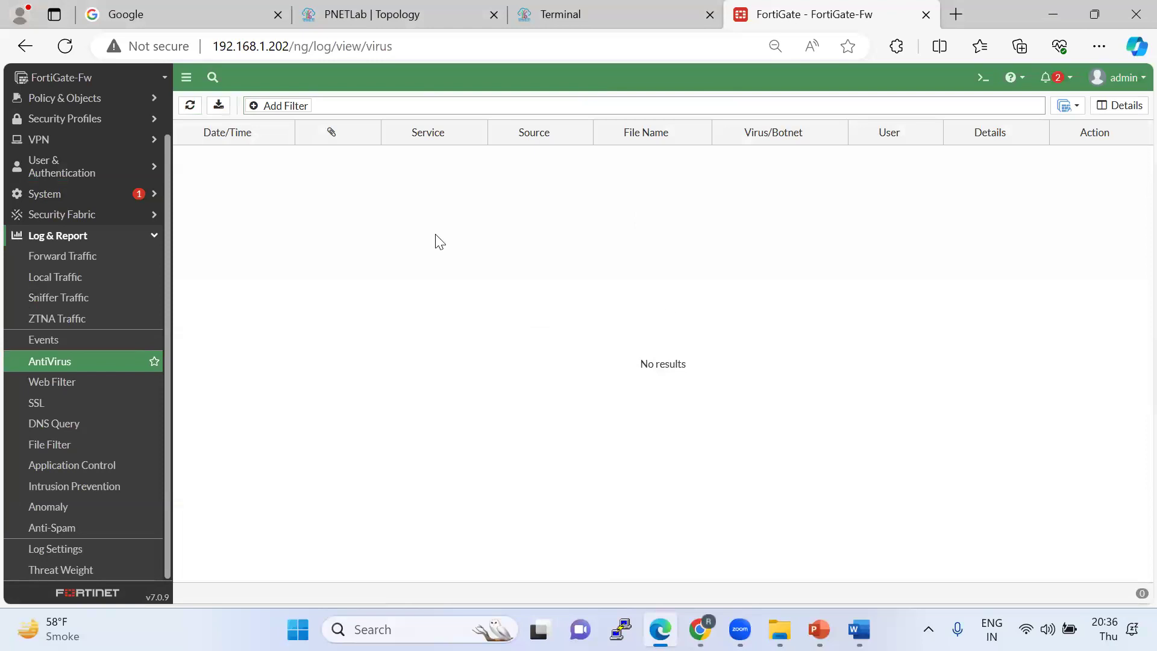
pyautogui.click(62, 383)
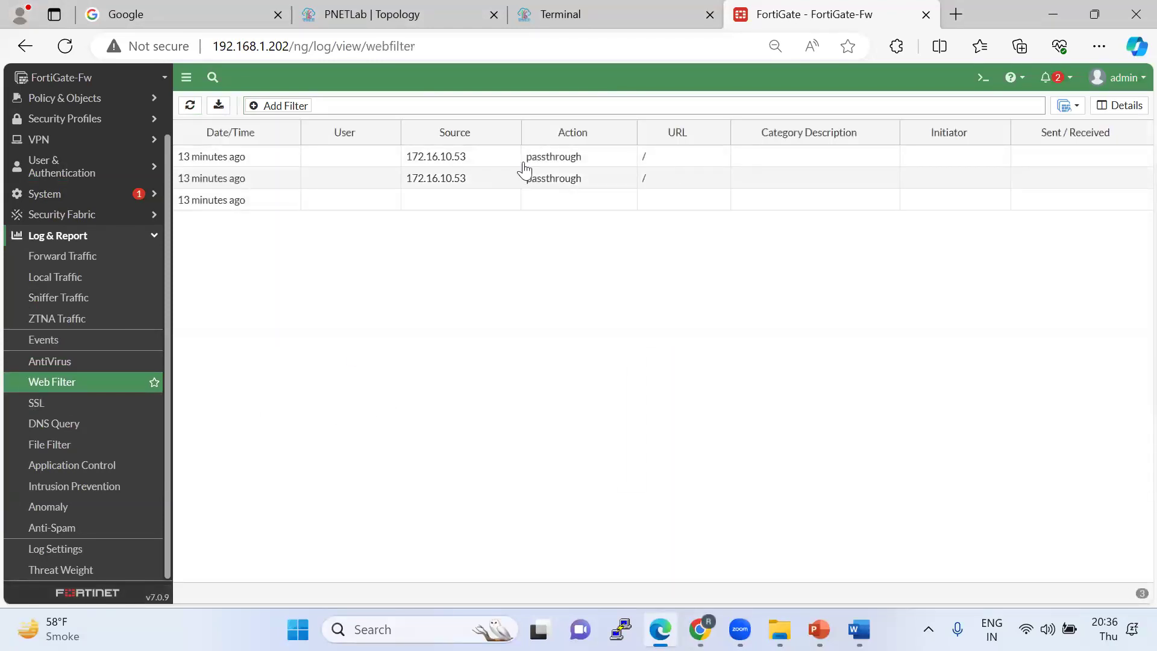
pyautogui.click(58, 368)
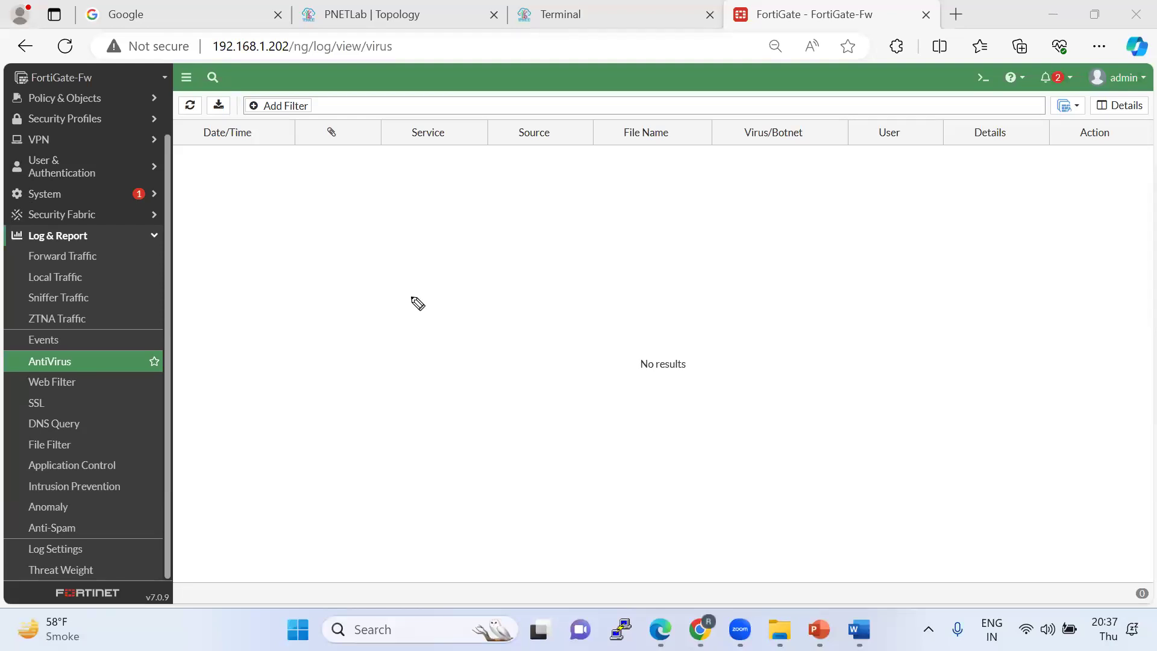
# Sketch a Tool loop with an arrow to a circled Fw, linked to AntiVirus.
pyautogui.moveTo(135, 373)
pyautogui.mouseDown()
pyautogui.moveTo(300, 295)
pyautogui.moveTo(359, 289)
pyautogui.moveTo(297, 323)
pyautogui.moveTo(328, 321)
pyautogui.mouseUp()
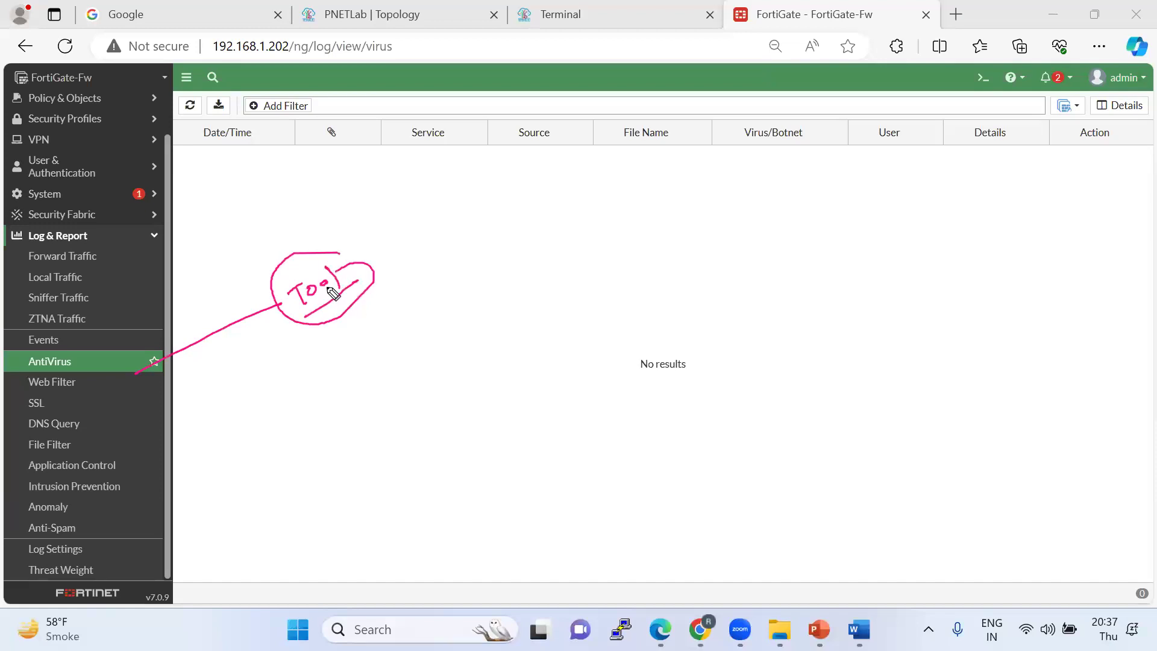
pyautogui.moveTo(373, 273)
pyautogui.mouseDown()
pyautogui.moveTo(406, 257)
pyautogui.moveTo(411, 273)
pyautogui.mouseUp()
pyautogui.moveTo(421, 231)
pyautogui.mouseDown()
pyautogui.moveTo(459, 240)
pyautogui.moveTo(368, 282)
pyautogui.mouseUp()
pyautogui.moveTo(373, 276); pyautogui.dragTo(386, 289)
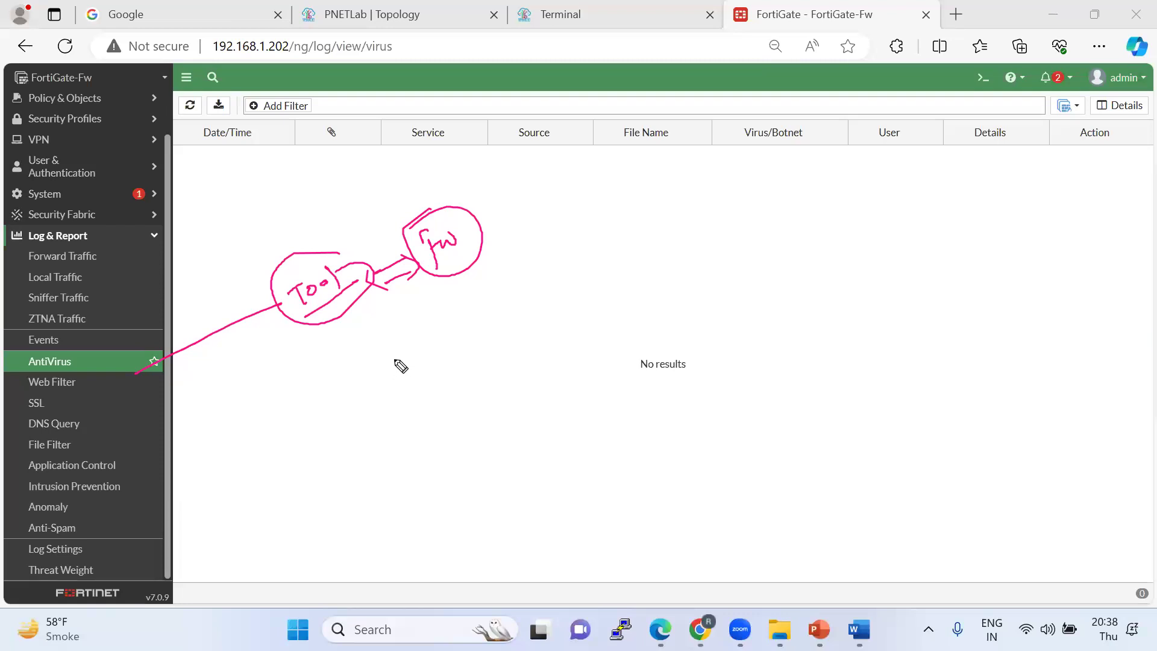
pyautogui.moveTo(418, 356)
pyautogui.mouseDown()
pyautogui.moveTo(458, 353)
pyautogui.moveTo(509, 318)
pyautogui.moveTo(494, 302)
pyautogui.moveTo(517, 327)
pyautogui.moveTo(537, 294)
pyautogui.mouseUp()
pyautogui.moveTo(517, 313); pyautogui.dragTo(543, 304)
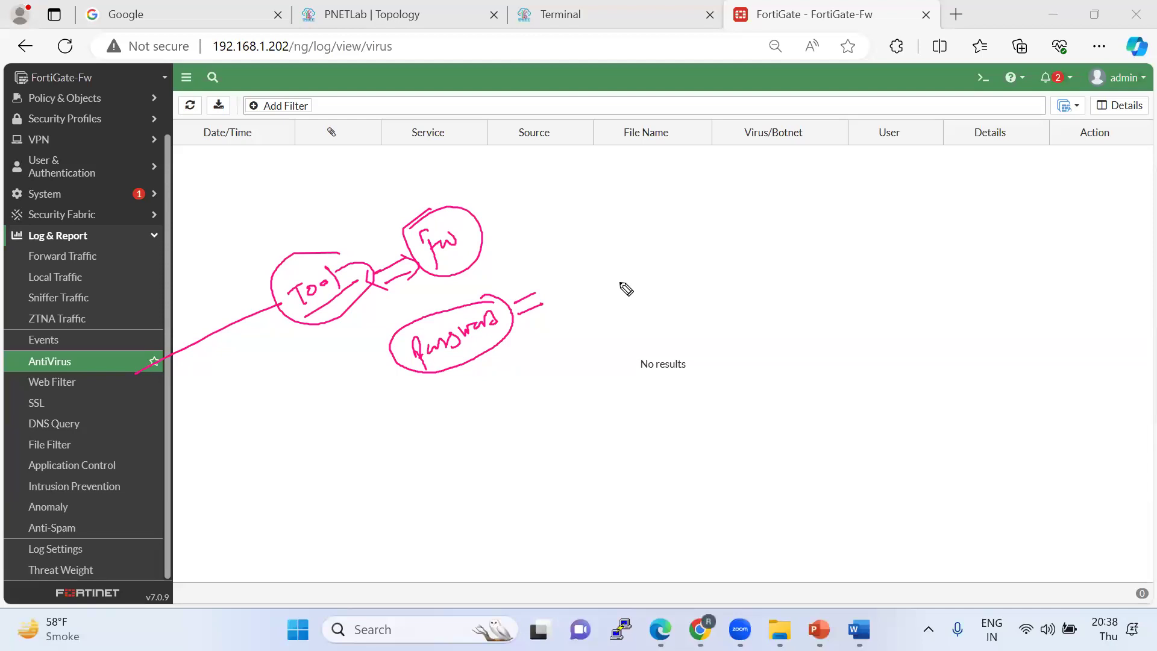
pyautogui.moveTo(539, 289)
pyautogui.mouseDown()
pyautogui.moveTo(540, 312)
pyautogui.moveTo(658, 261)
pyautogui.moveTo(615, 281)
pyautogui.mouseUp()
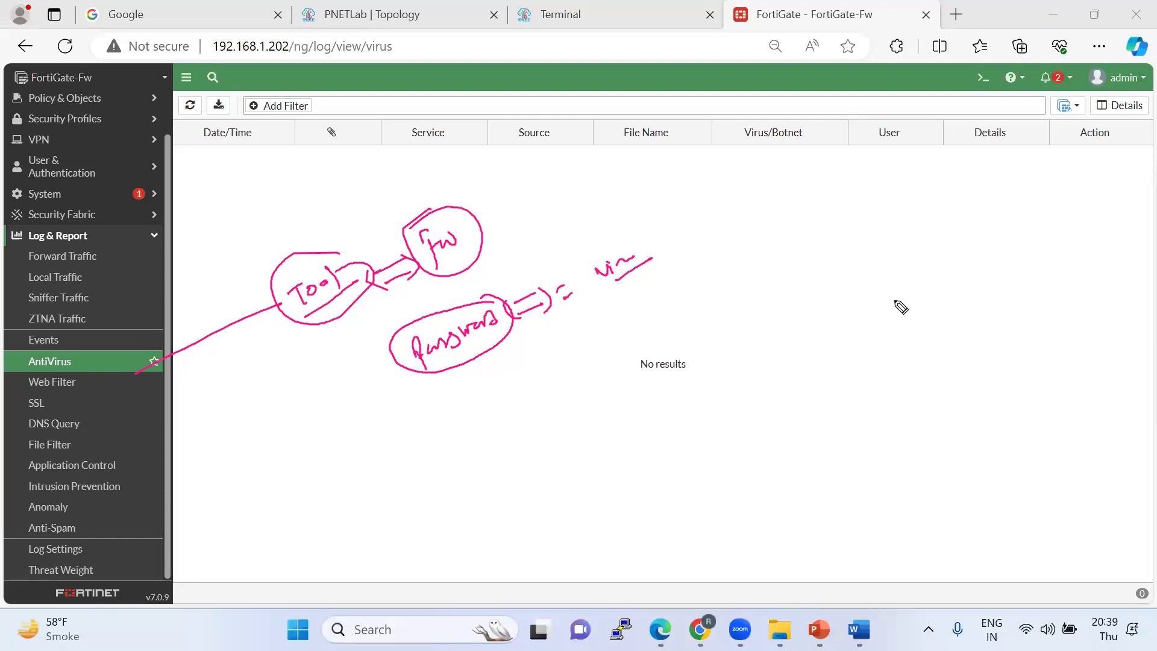
pyautogui.moveTo(663, 322)
pyautogui.mouseDown()
pyautogui.moveTo(693, 330)
pyautogui.moveTo(657, 349)
pyautogui.moveTo(705, 319)
pyautogui.mouseUp()
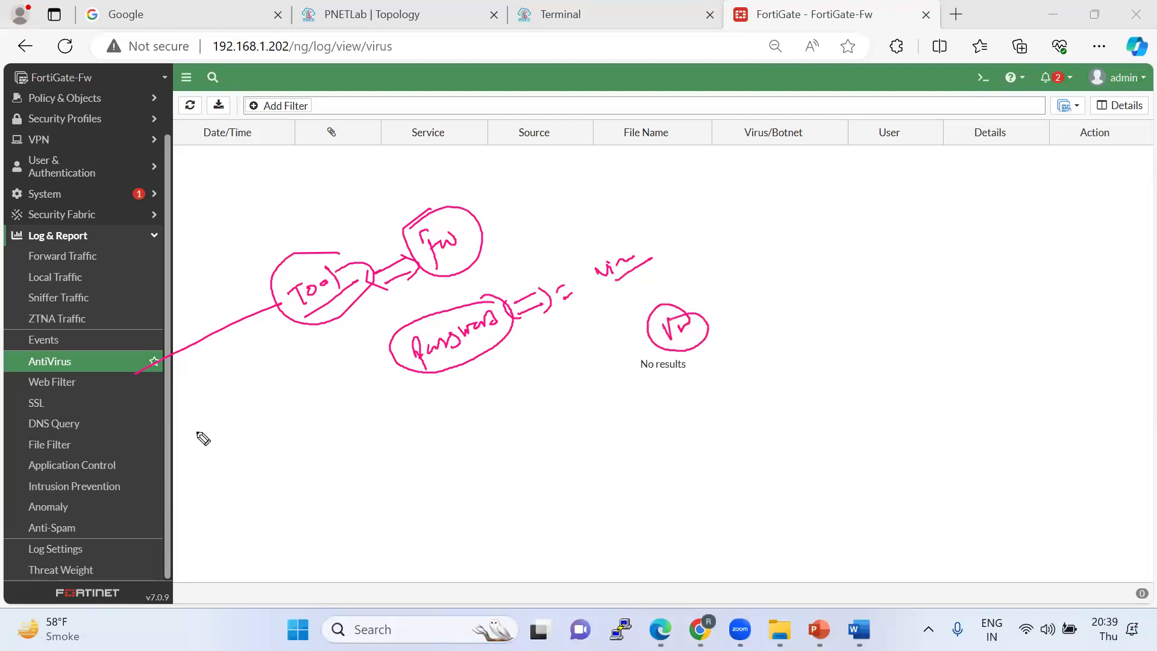
# Circle Intrusion Prevention under Log & Report and draw an arrow from it.
pyautogui.moveTo(111, 477)
pyautogui.mouseDown()
pyautogui.moveTo(29, 481)
pyautogui.moveTo(77, 506)
pyautogui.moveTo(284, 400)
pyautogui.mouseUp()
pyautogui.moveTo(143, 488)
pyautogui.mouseDown()
pyautogui.moveTo(258, 442)
pyautogui.moveTo(279, 398)
pyautogui.moveTo(283, 427)
pyautogui.mouseUp()
pyautogui.moveTo(143, 451)
pyautogui.mouseDown()
pyautogui.moveTo(131, 474)
pyautogui.moveTo(181, 498)
pyautogui.mouseUp()
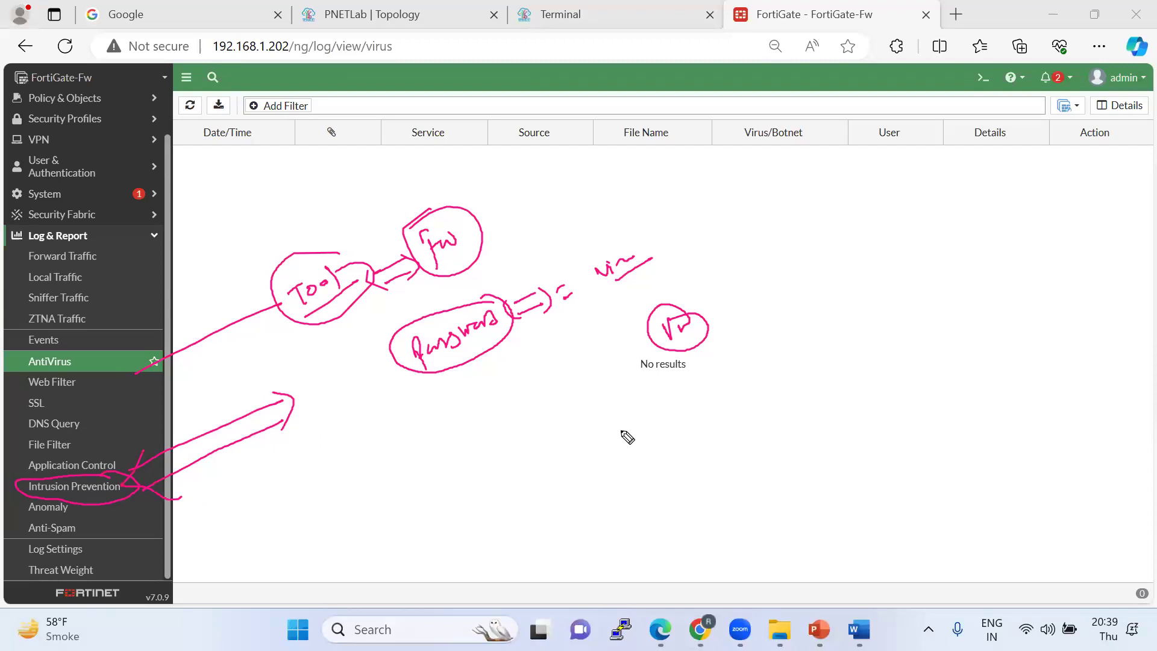
# Write and circle CEV, add a capped double arrow, write Data, and link a circled note.
pyautogui.moveTo(631, 423)
pyautogui.mouseDown()
pyautogui.moveTo(659, 429)
pyautogui.moveTo(659, 413)
pyautogui.moveTo(610, 446)
pyautogui.moveTo(795, 359)
pyautogui.mouseUp()
pyautogui.moveTo(706, 420); pyautogui.dragTo(801, 377)
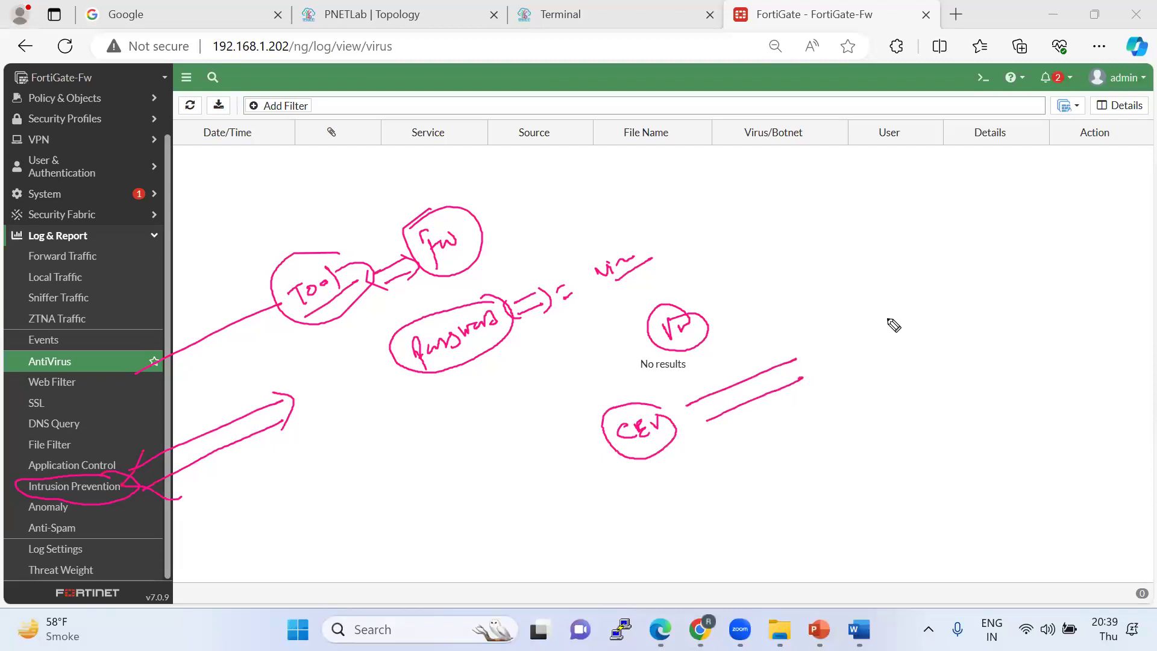
pyautogui.moveTo(804, 347); pyautogui.dragTo(812, 380)
pyautogui.moveTo(699, 395)
pyautogui.mouseDown()
pyautogui.moveTo(698, 425)
pyautogui.moveTo(716, 433)
pyautogui.mouseUp()
pyautogui.moveTo(835, 419)
pyautogui.mouseDown()
pyautogui.moveTo(899, 405)
pyautogui.moveTo(894, 416)
pyautogui.moveTo(918, 400)
pyautogui.mouseUp()
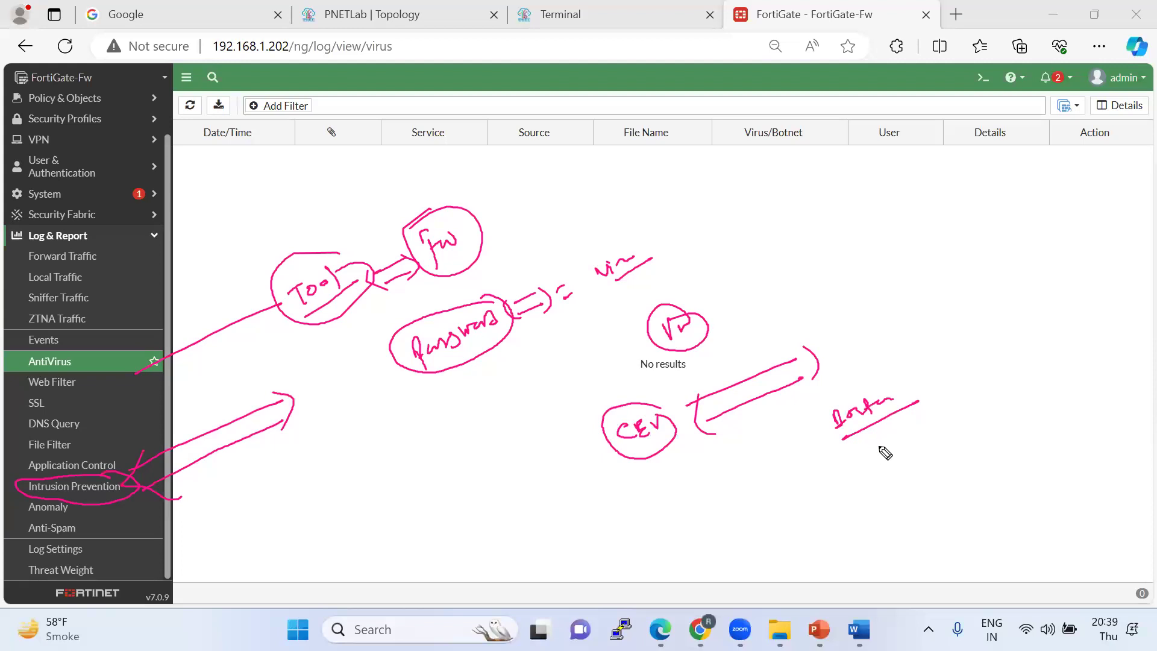
pyautogui.moveTo(796, 483)
pyautogui.mouseDown()
pyautogui.moveTo(855, 463)
pyautogui.moveTo(838, 447)
pyautogui.moveTo(717, 500)
pyautogui.moveTo(657, 491)
pyautogui.moveTo(665, 516)
pyautogui.moveTo(669, 500)
pyautogui.moveTo(640, 553)
pyautogui.moveTo(663, 517)
pyautogui.mouseUp()
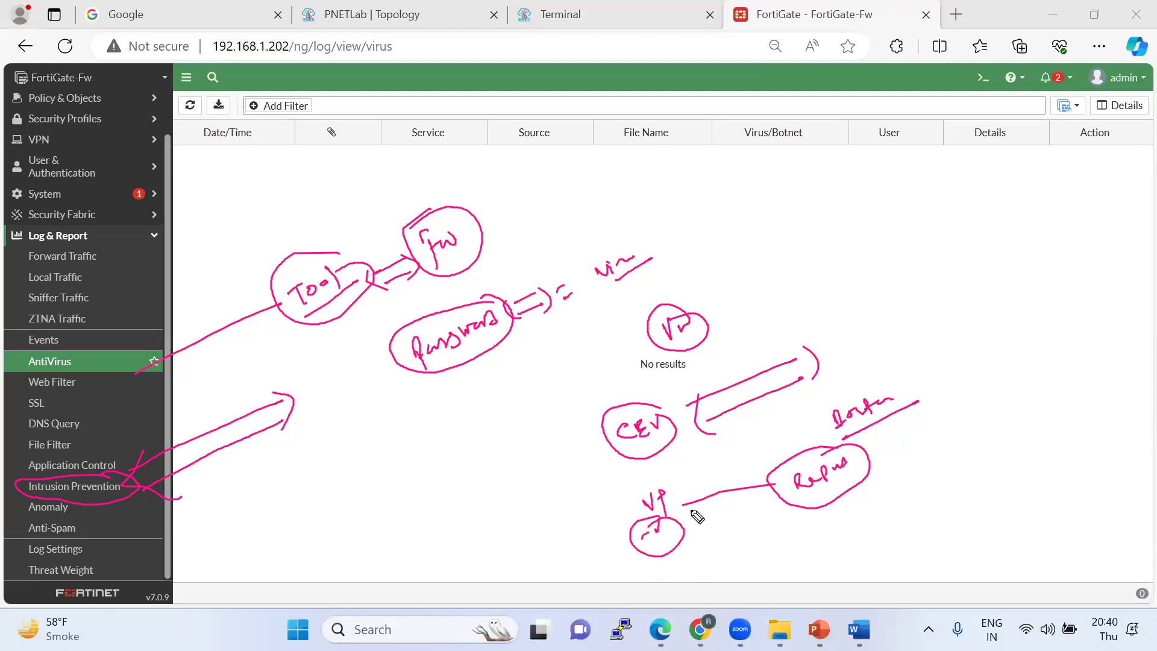
pyautogui.moveTo(984, 328)
pyautogui.mouseDown()
pyautogui.moveTo(980, 309)
pyautogui.moveTo(1004, 302)
pyautogui.moveTo(987, 333)
pyautogui.moveTo(1005, 339)
pyautogui.mouseUp()
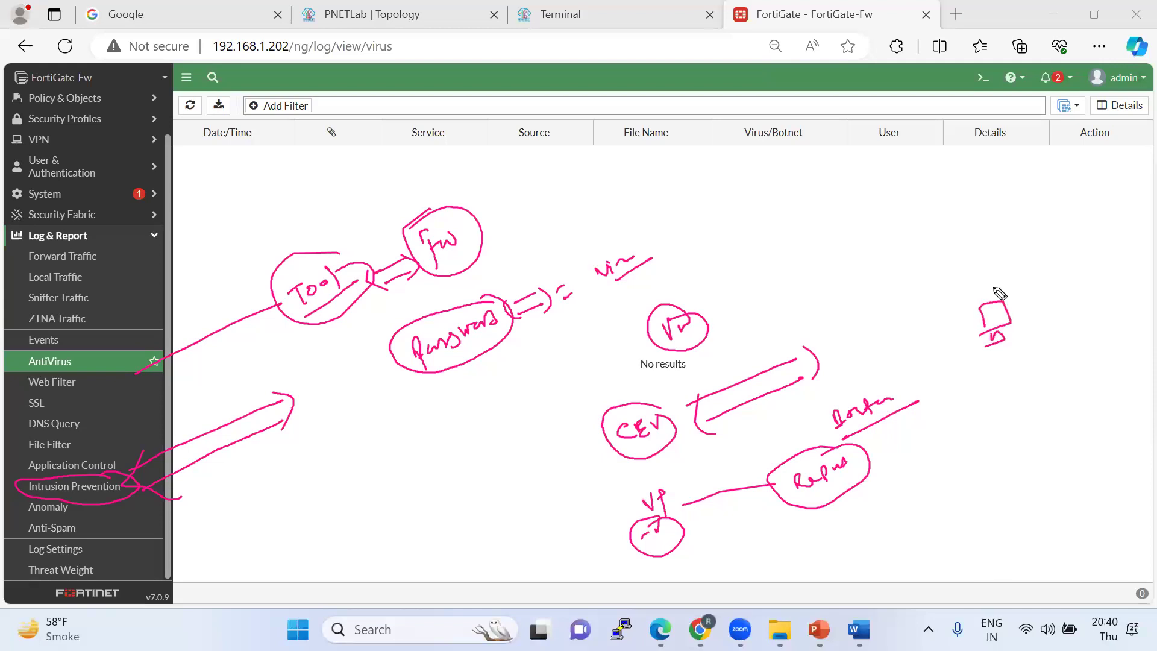
pyautogui.moveTo(875, 118)
pyautogui.mouseDown()
pyautogui.moveTo(937, 149)
pyautogui.moveTo(889, 123)
pyautogui.moveTo(971, 144)
pyautogui.mouseUp()
pyautogui.moveTo(931, 241)
pyautogui.mouseDown()
pyautogui.moveTo(930, 222)
pyautogui.moveTo(1002, 223)
pyautogui.moveTo(966, 249)
pyautogui.mouseUp()
pyautogui.moveTo(944, 207)
pyautogui.mouseDown()
pyautogui.moveTo(944, 236)
pyautogui.moveTo(975, 223)
pyautogui.mouseUp()
pyautogui.moveTo(946, 155)
pyautogui.mouseDown()
pyautogui.moveTo(995, 309)
pyautogui.moveTo(1028, 250)
pyautogui.moveTo(965, 151)
pyautogui.moveTo(944, 145)
pyautogui.mouseUp()
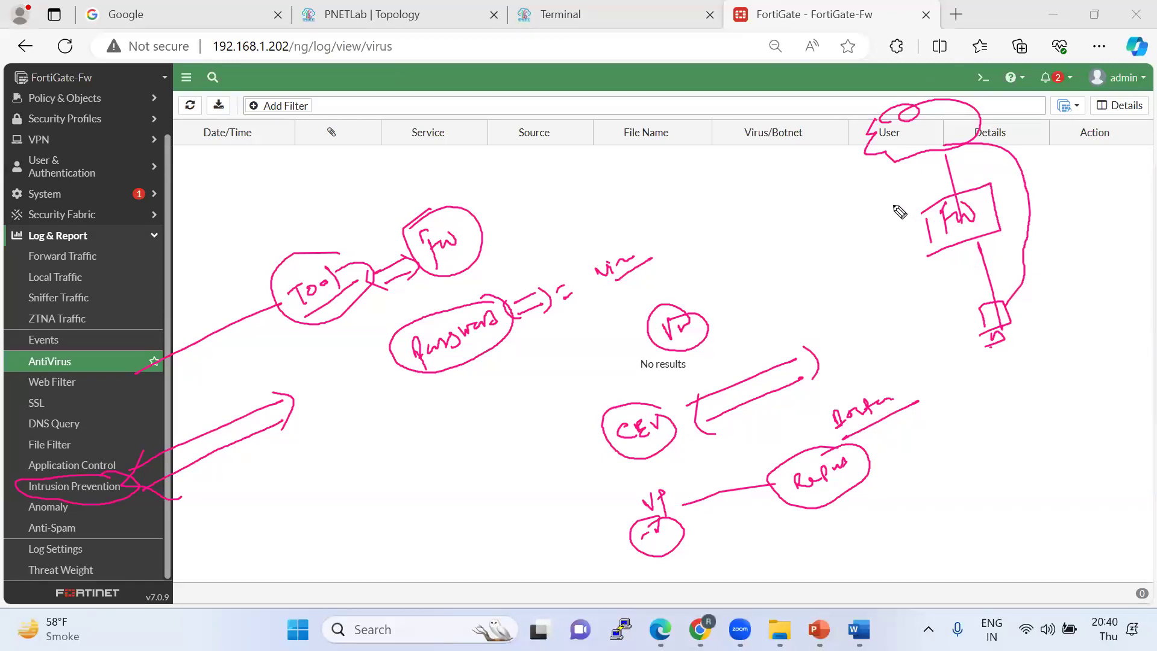
pyautogui.moveTo(924, 230); pyautogui.dragTo(888, 237)
pyautogui.moveTo(814, 228)
pyautogui.mouseDown()
pyautogui.moveTo(827, 241)
pyautogui.moveTo(883, 203)
pyautogui.mouseUp()
pyautogui.moveTo(821, 268); pyautogui.dragTo(902, 209)
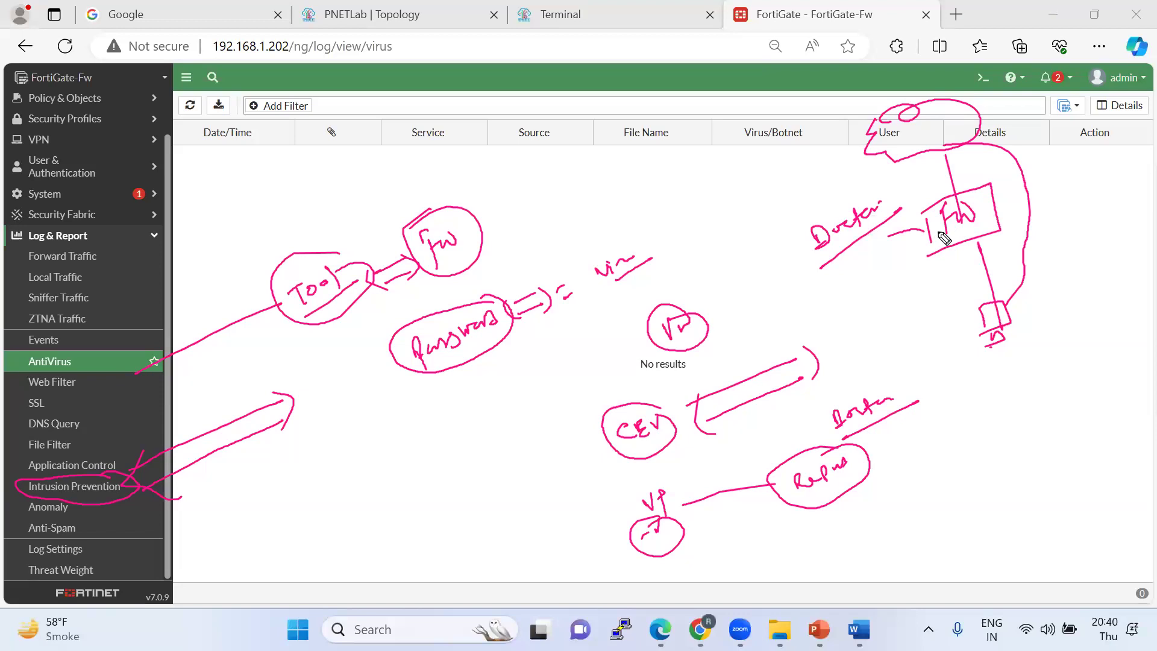
pyautogui.moveTo(878, 261)
pyautogui.mouseDown()
pyautogui.moveTo(872, 276)
pyautogui.moveTo(884, 260)
pyautogui.moveTo(890, 288)
pyautogui.mouseUp()
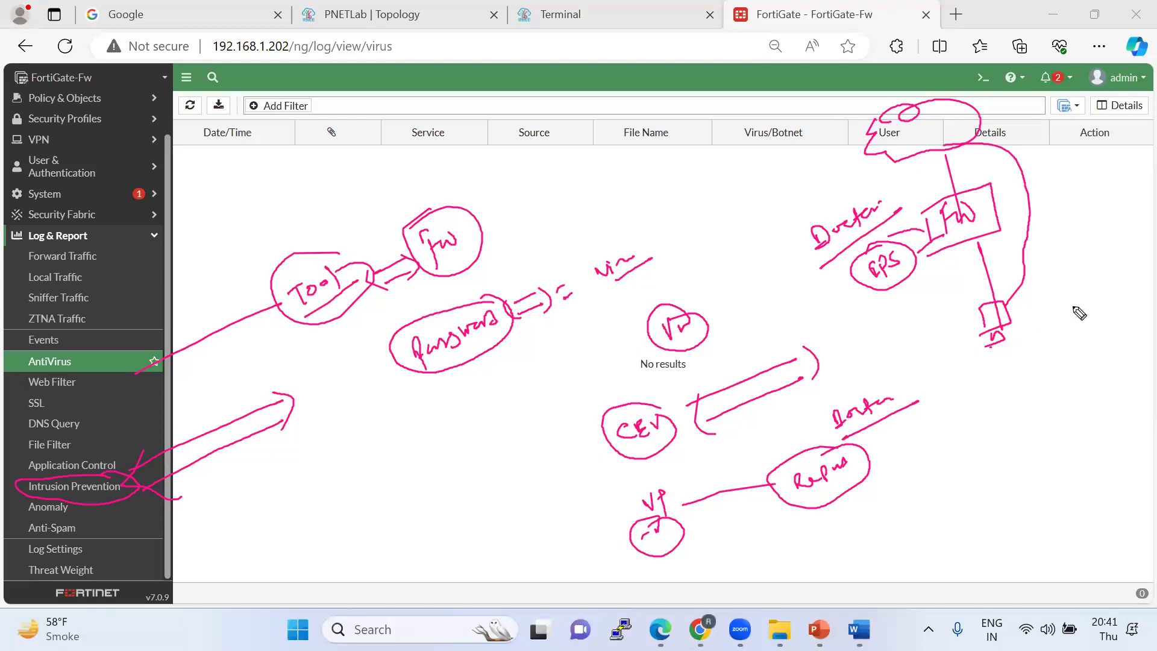
pyautogui.press('Escape')
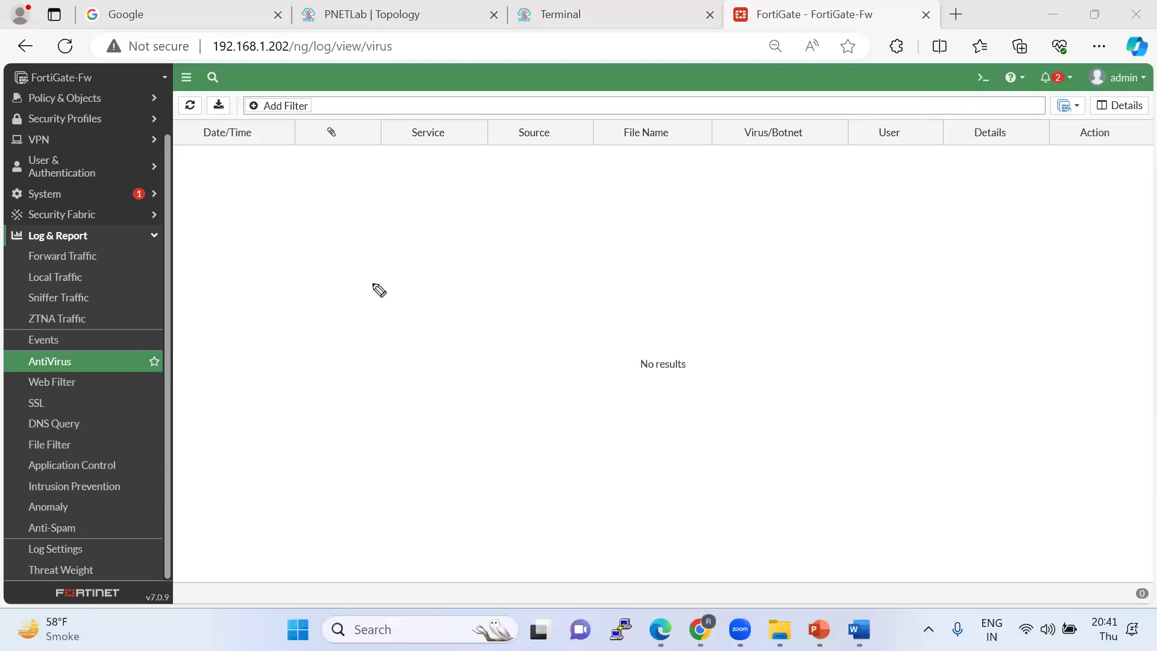
pyautogui.moveTo(492, 332); pyautogui.dragTo(652, 246)
pyautogui.moveTo(633, 305)
pyautogui.mouseDown()
pyautogui.moveTo(620, 307)
pyautogui.moveTo(649, 305)
pyautogui.moveTo(679, 272)
pyautogui.mouseUp()
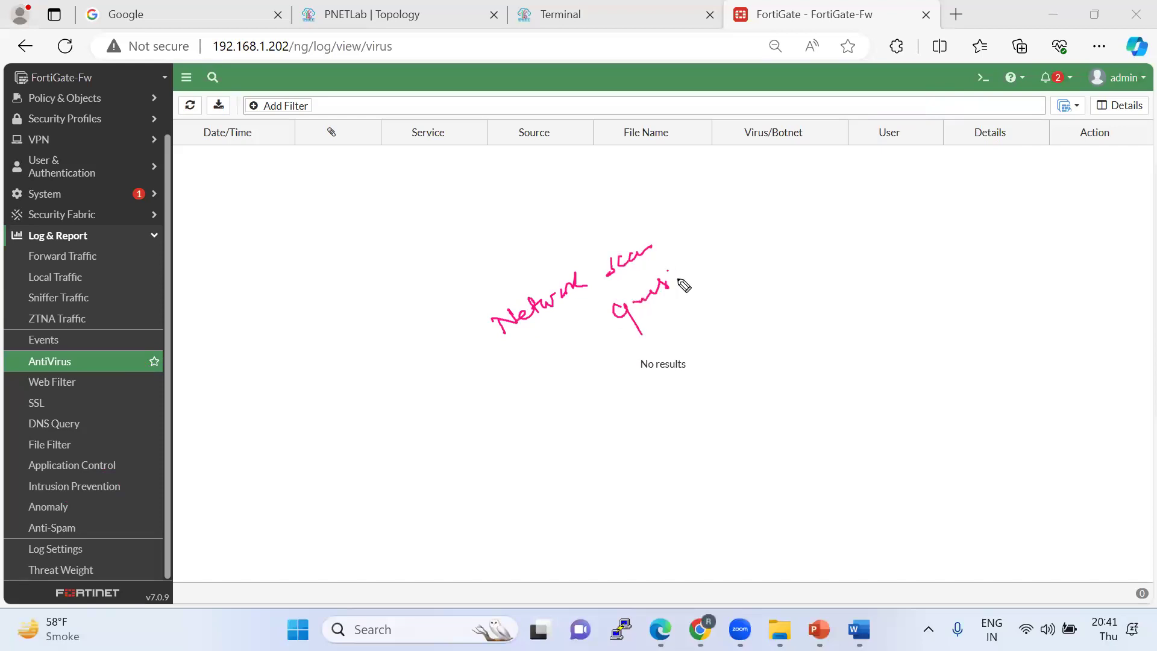
pyautogui.moveTo(639, 333); pyautogui.dragTo(700, 277)
pyautogui.moveTo(618, 355)
pyautogui.mouseDown()
pyautogui.moveTo(711, 223)
pyautogui.moveTo(636, 347)
pyautogui.mouseUp()
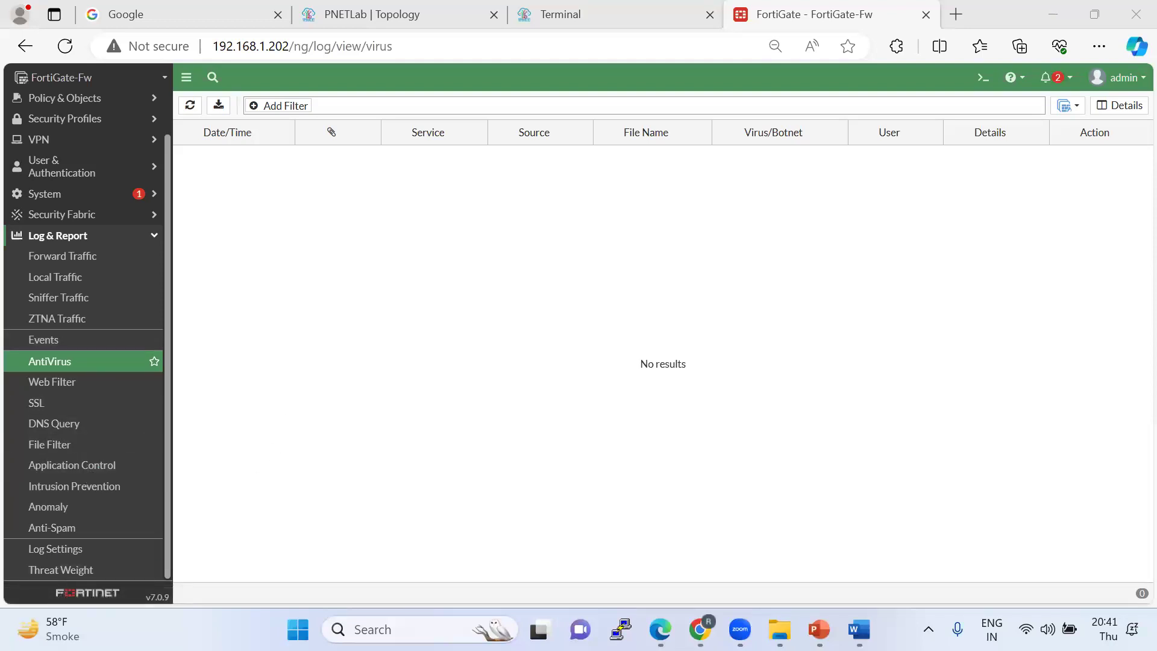
# View the Application Control and Intrusion Prevention logs, then reopen the Security Profiles IPS list.
pyautogui.click(83, 465)
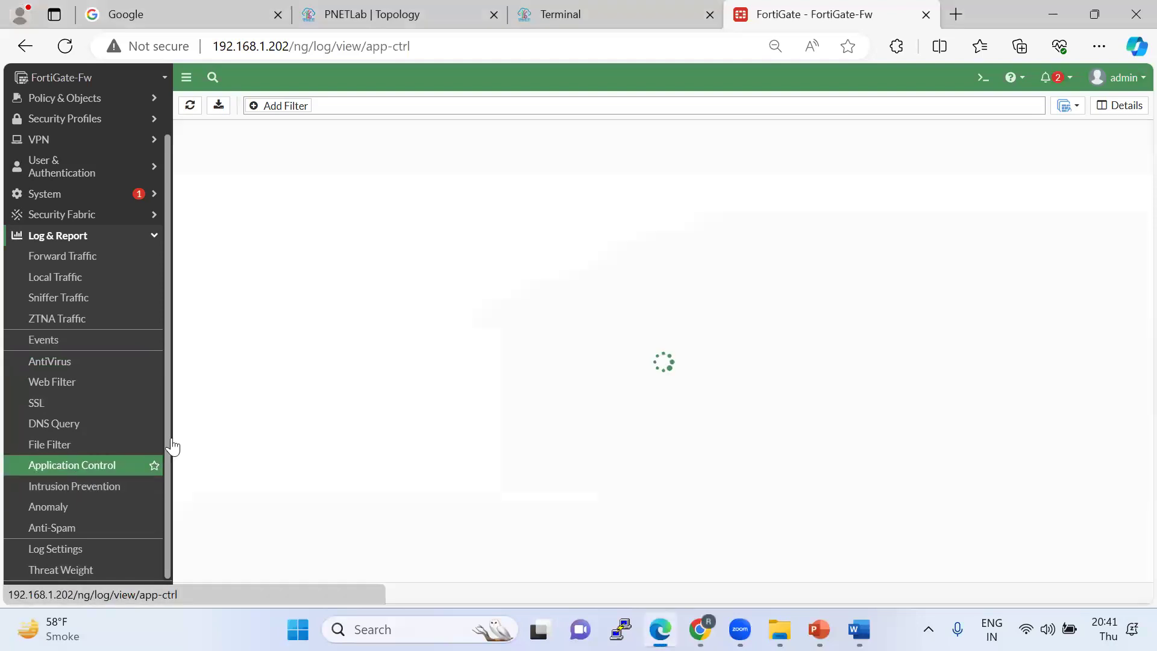
pyautogui.click(80, 485)
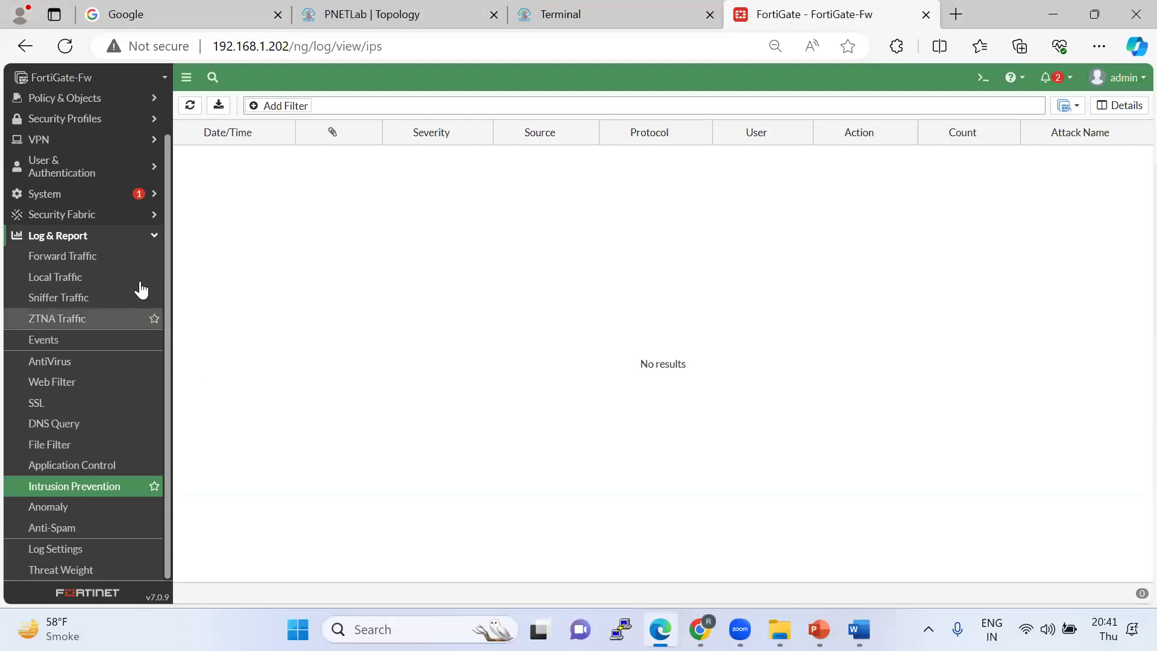
pyautogui.click(108, 214)
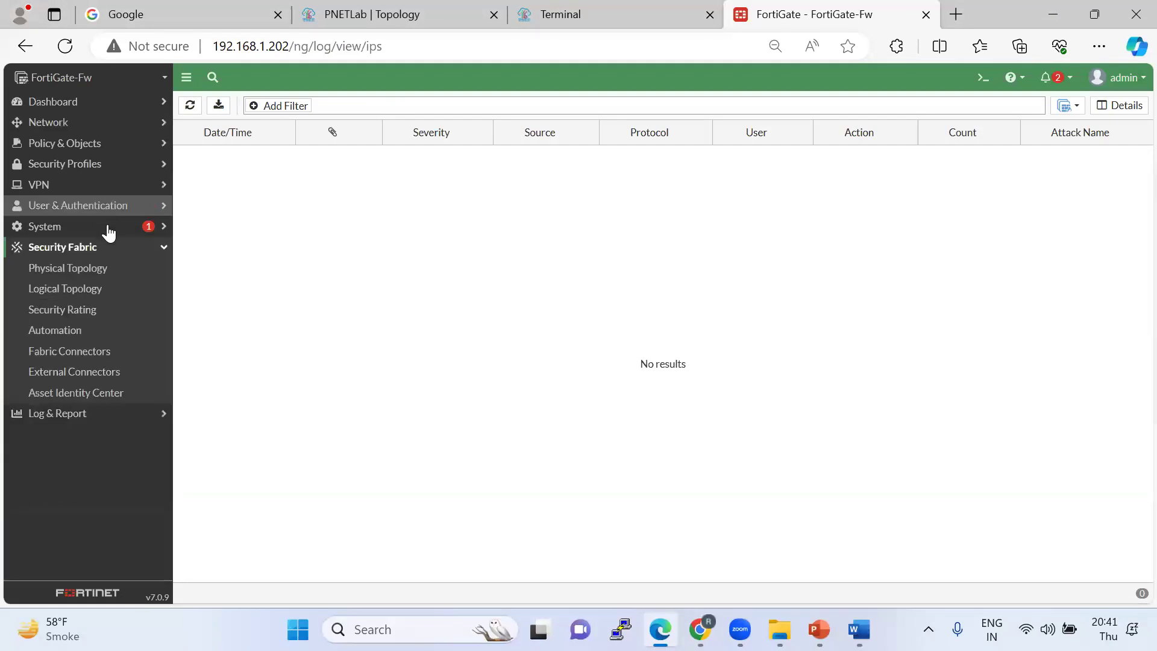
pyautogui.click(118, 144)
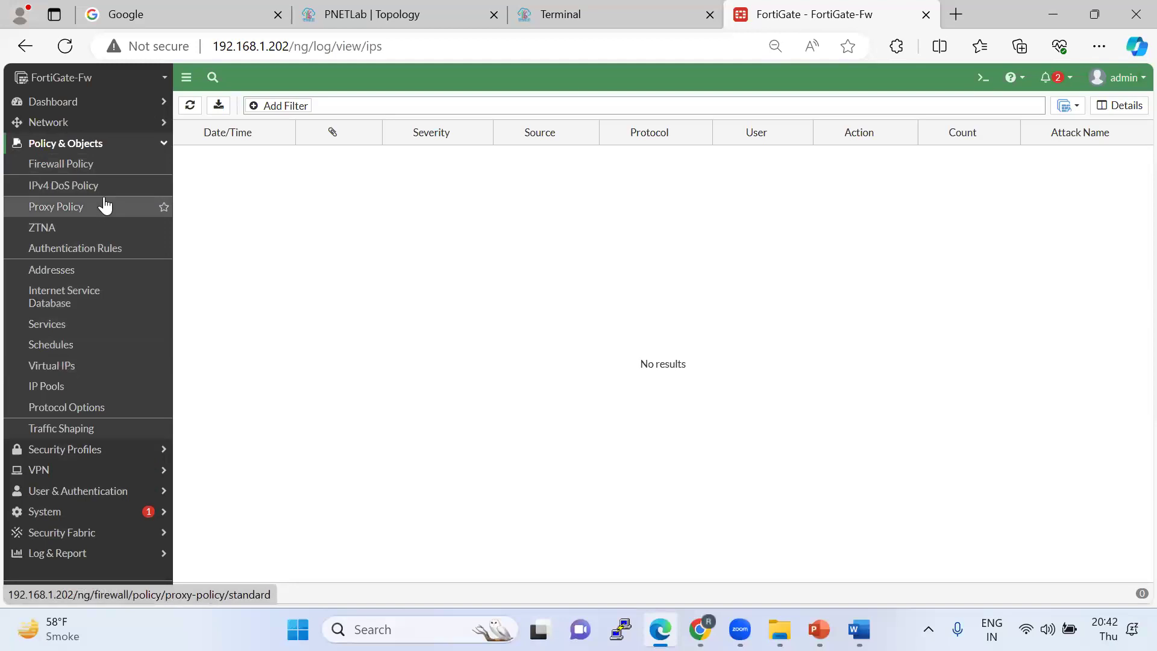
pyautogui.click(98, 449)
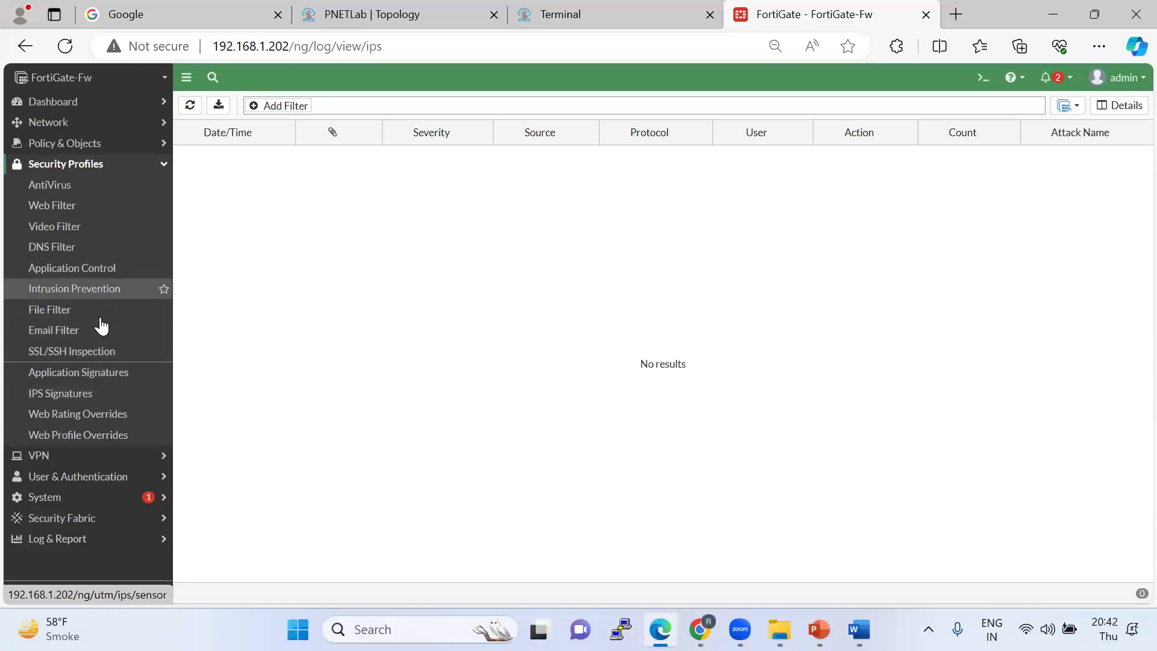
pyautogui.click(92, 290)
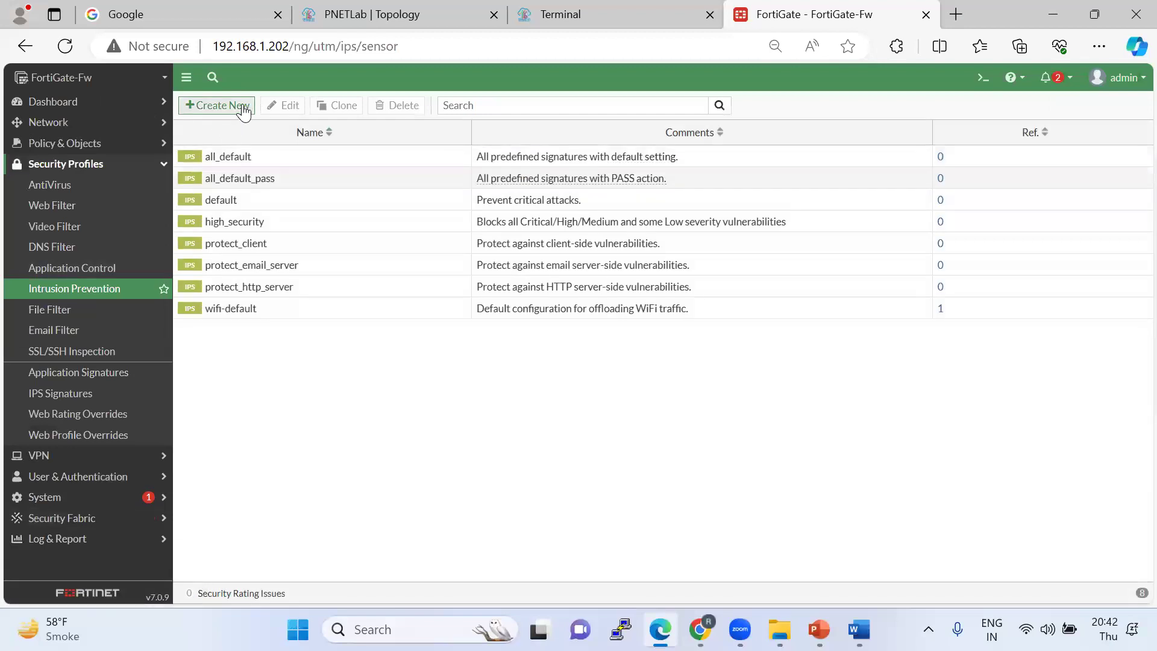
pyautogui.click(220, 108)
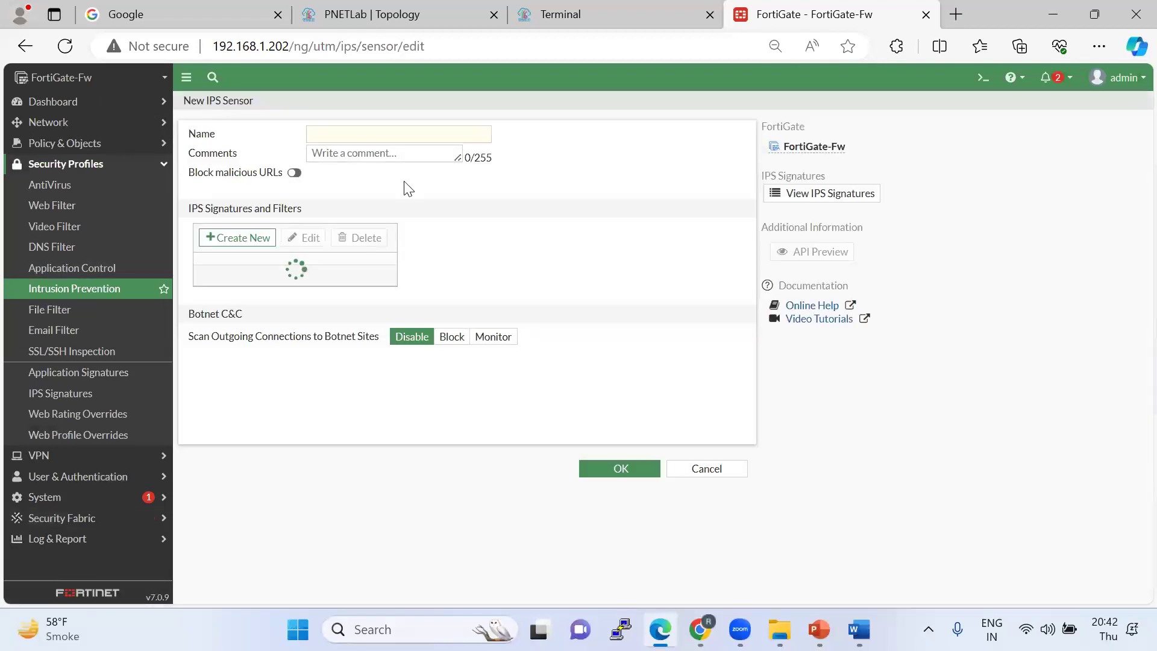
pyautogui.click(706, 468)
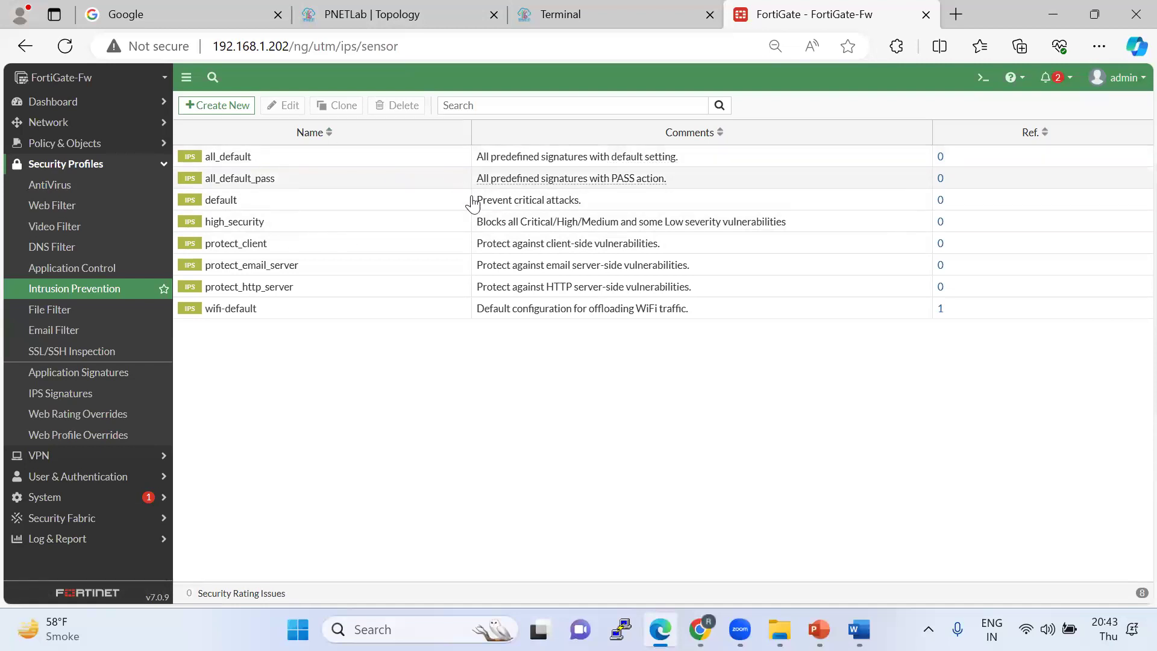
pyautogui.doubleClick(235, 224)
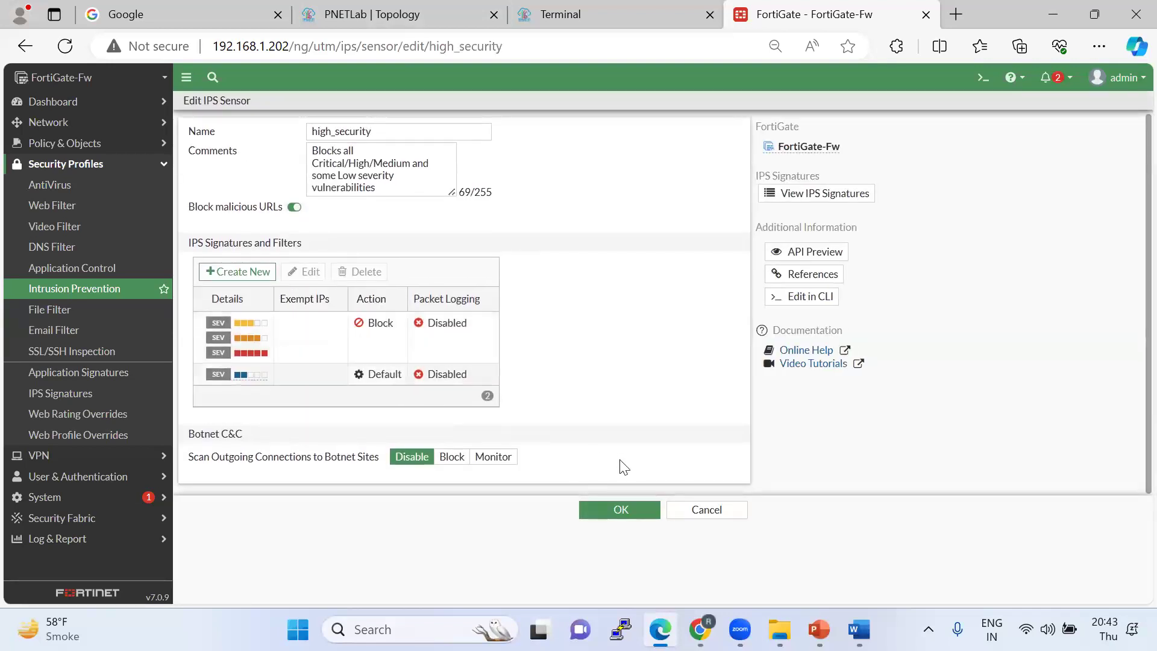
pyautogui.click(717, 509)
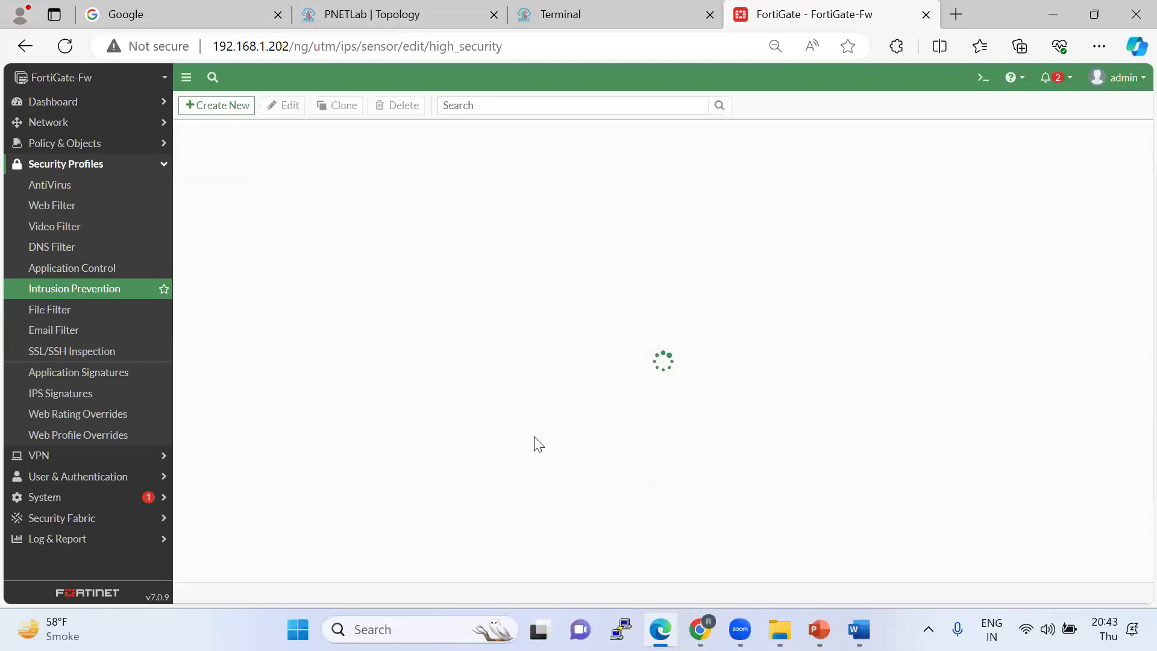
pyautogui.click(231, 105)
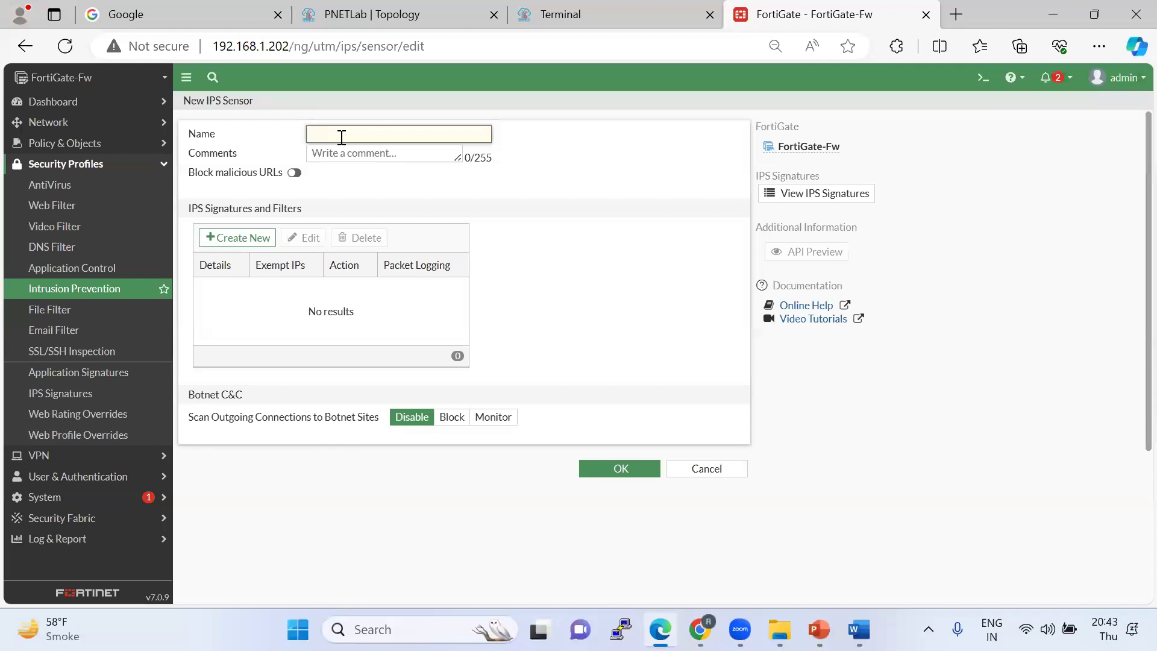
# Name the new IPS sensor IPS-Prevention and switch on Block malicious URLs.
pyautogui.write('IPS-Prevention')
pyautogui.moveTo(396, 134); pyautogui.dragTo(302, 138)
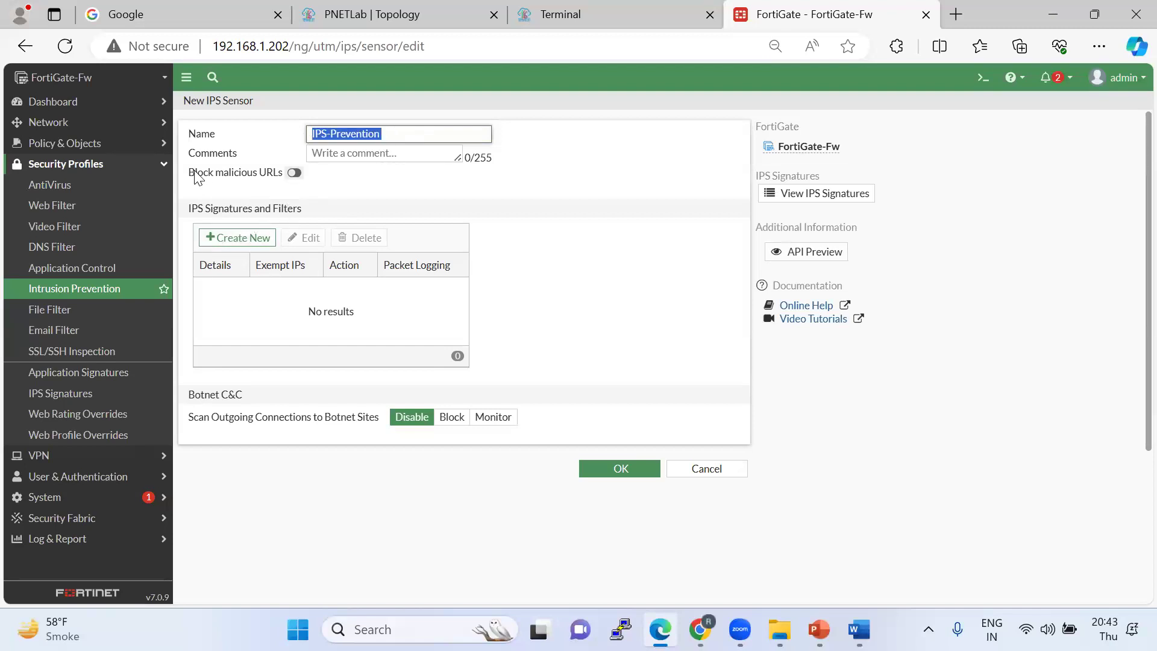
pyautogui.moveTo(189, 173); pyautogui.dragTo(279, 173)
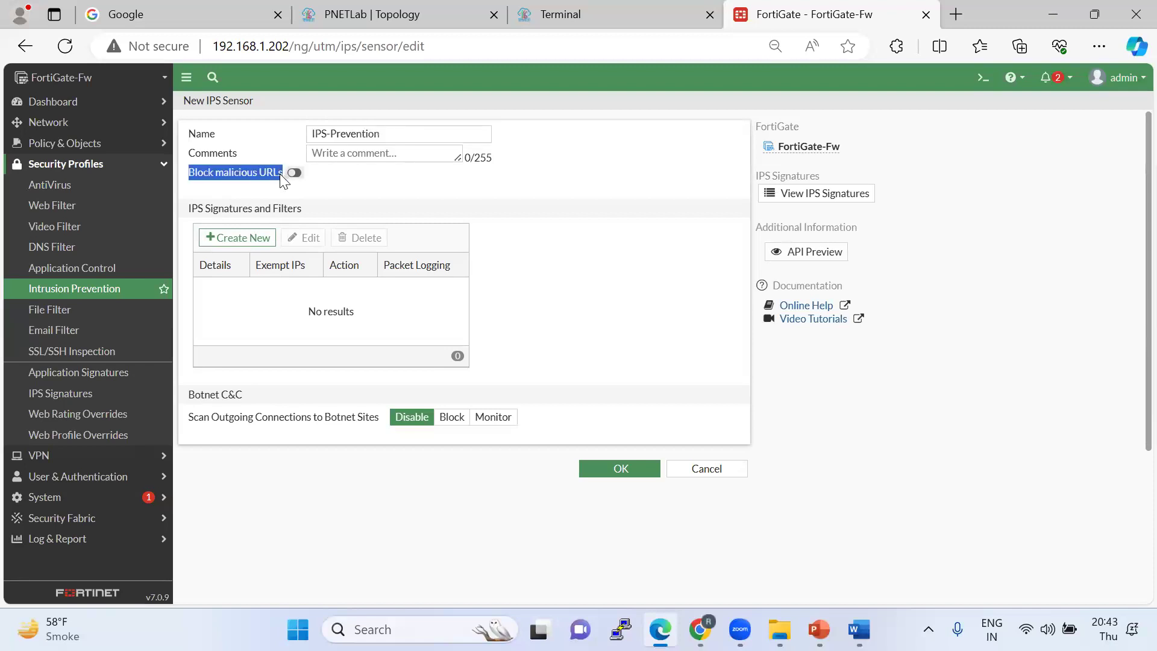
pyautogui.click(279, 174)
pyautogui.click(295, 174)
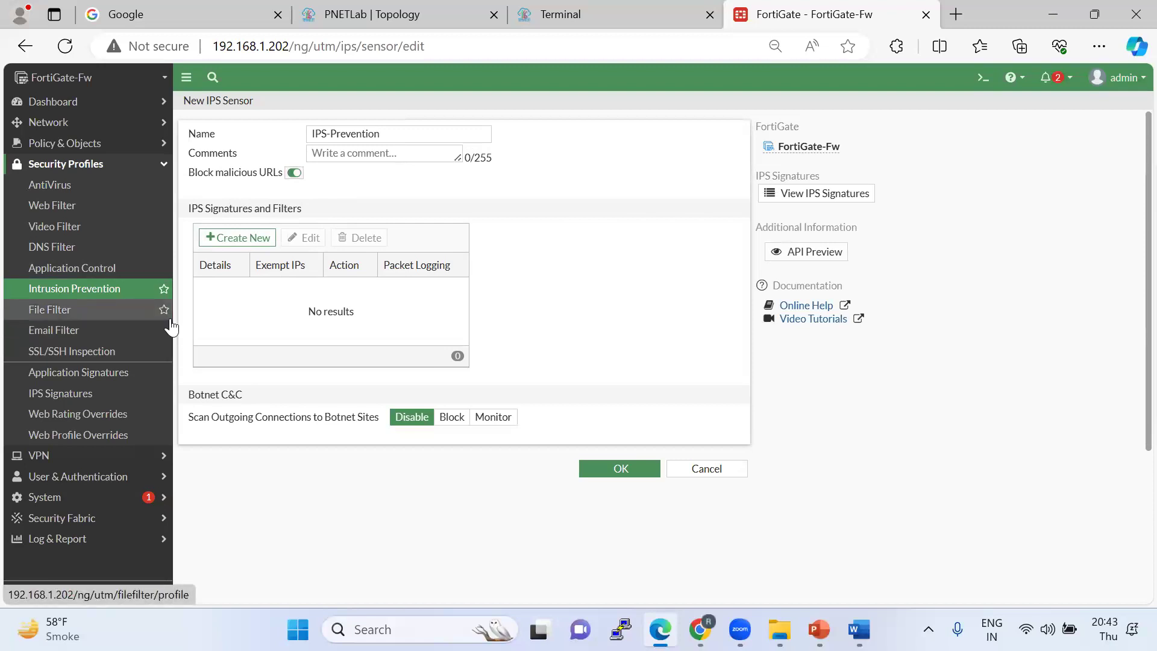
pyautogui.click(802, 194)
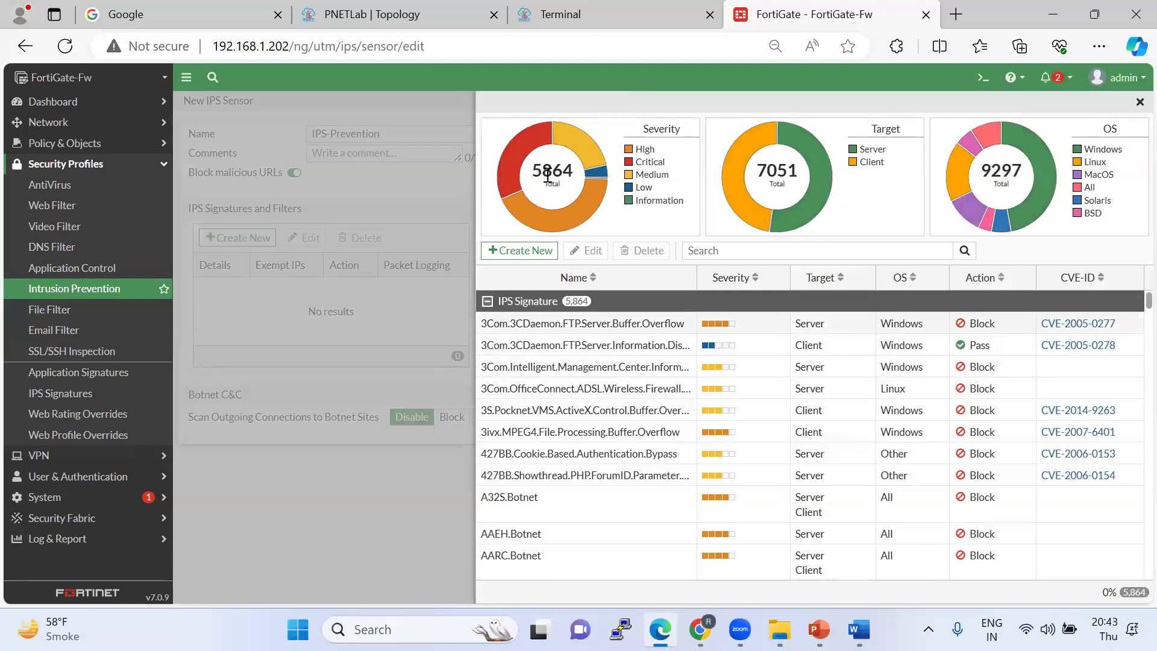
pyautogui.moveTo(543, 171); pyautogui.dragTo(576, 173)
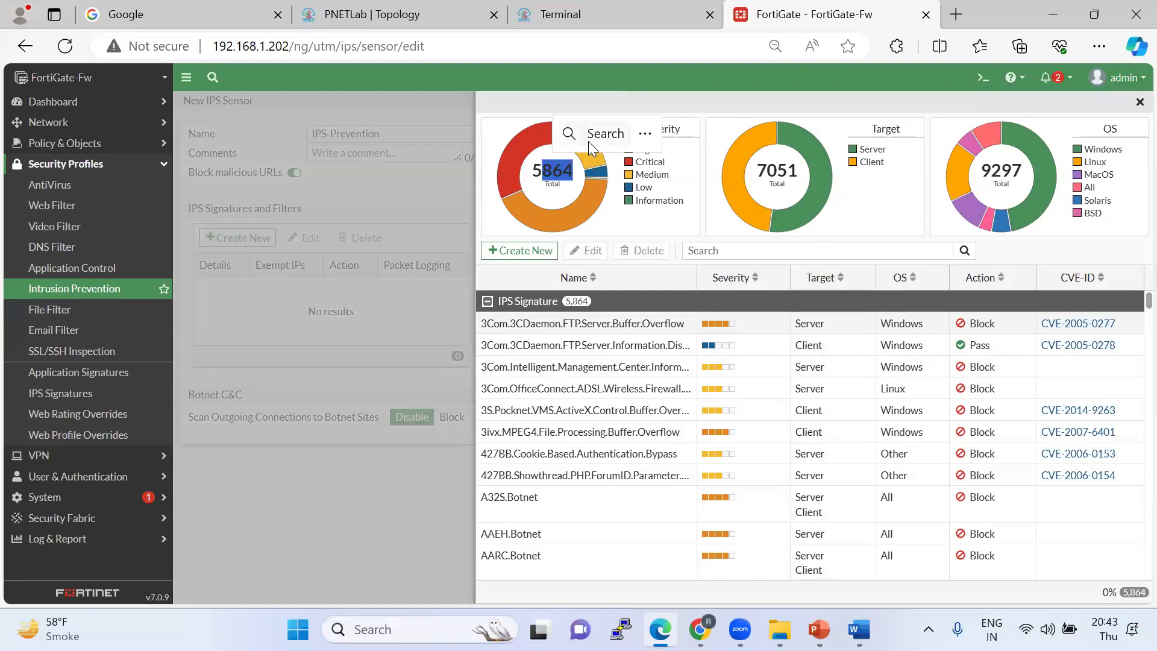
pyautogui.click(592, 200)
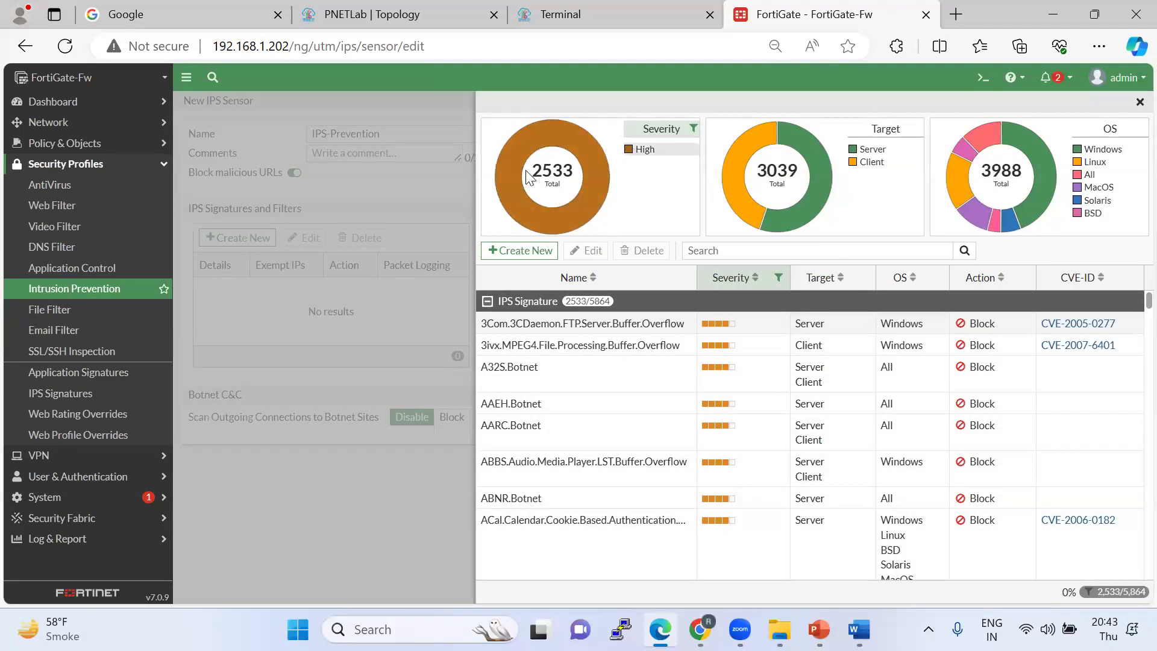
pyautogui.click(758, 215)
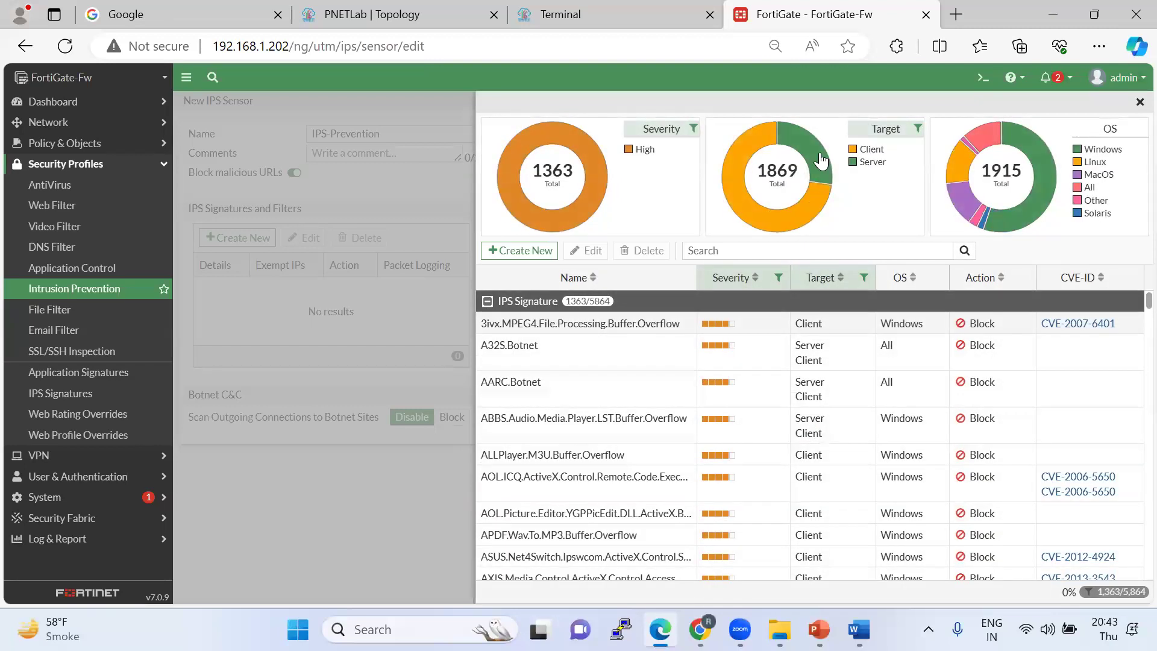
pyautogui.click(734, 159)
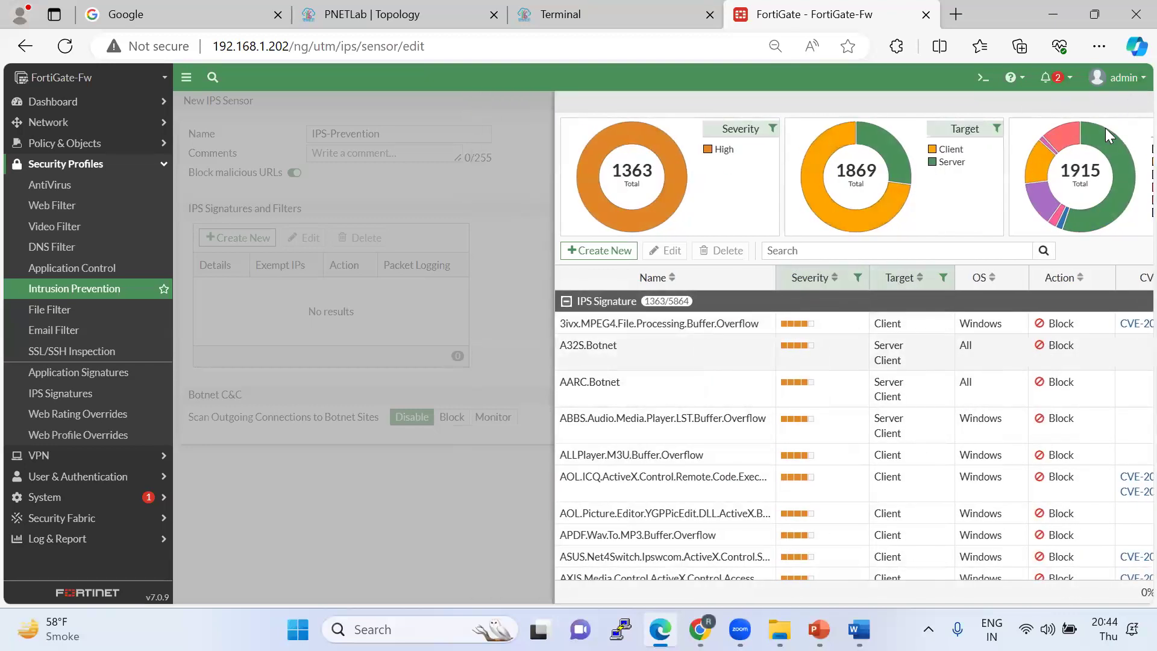
pyautogui.click(1138, 103)
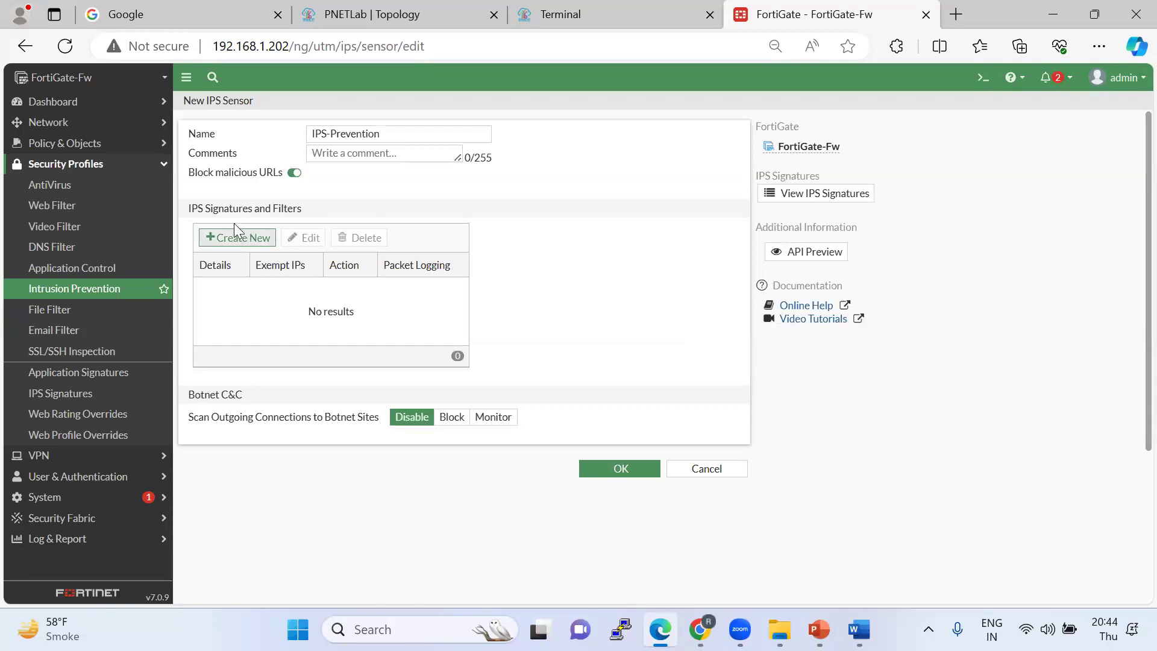
# Add a signature filter with action Block, packet logging Enable and status Enable.
pyautogui.moveTo(304, 212); pyautogui.dragTo(179, 211)
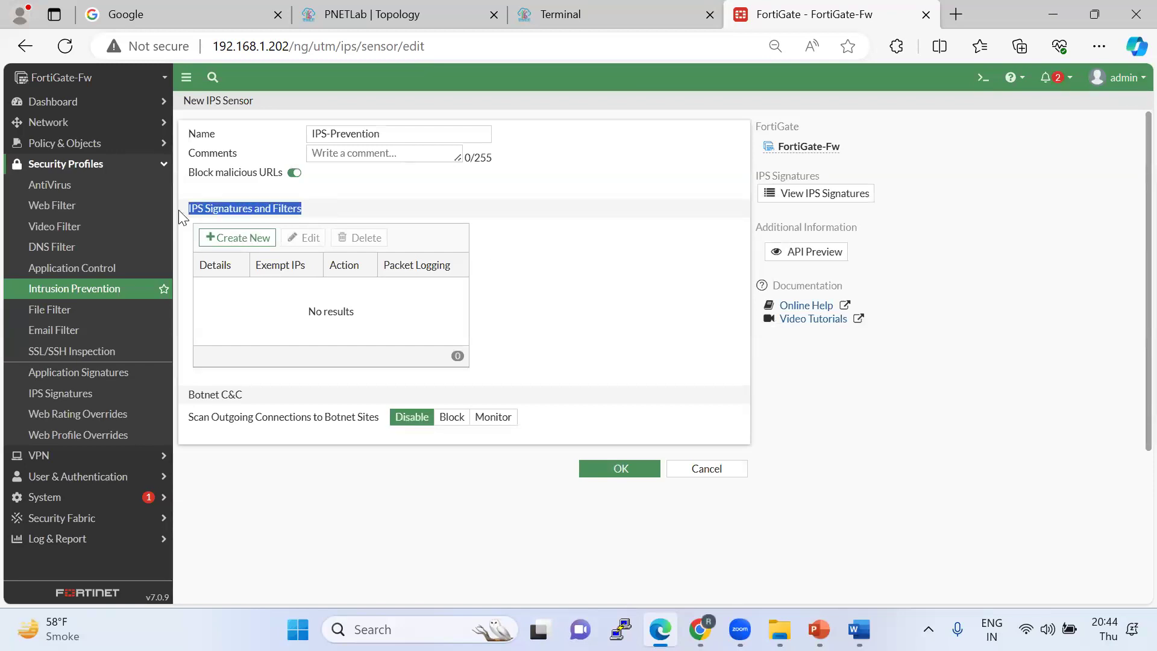
pyautogui.click(254, 236)
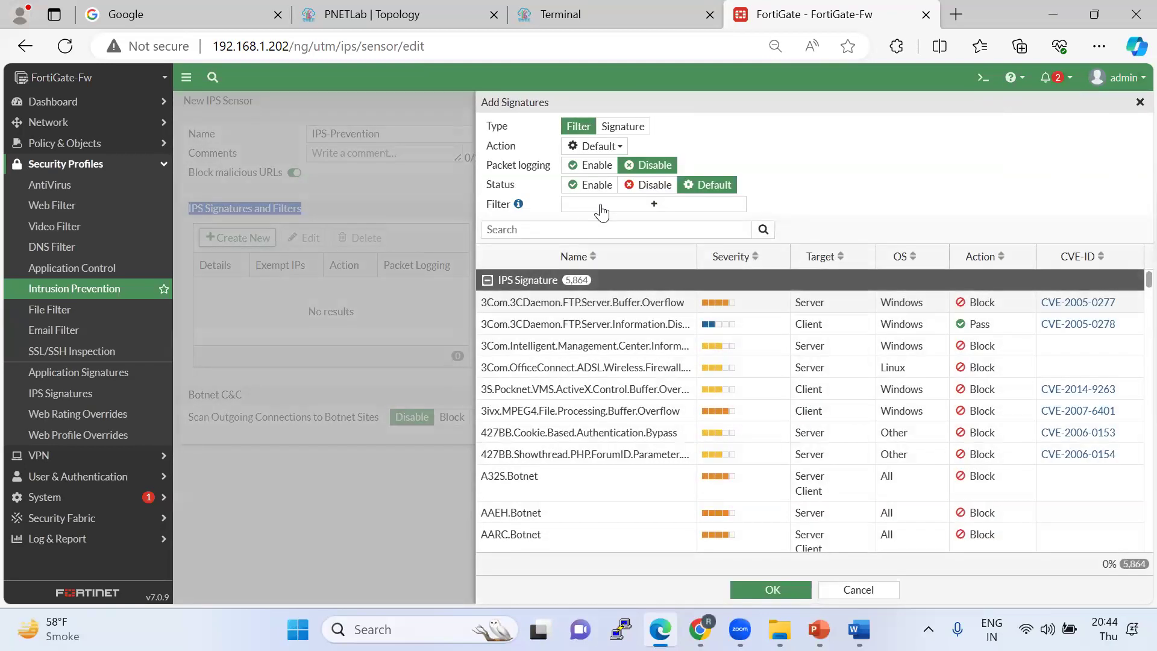
pyautogui.click(602, 146)
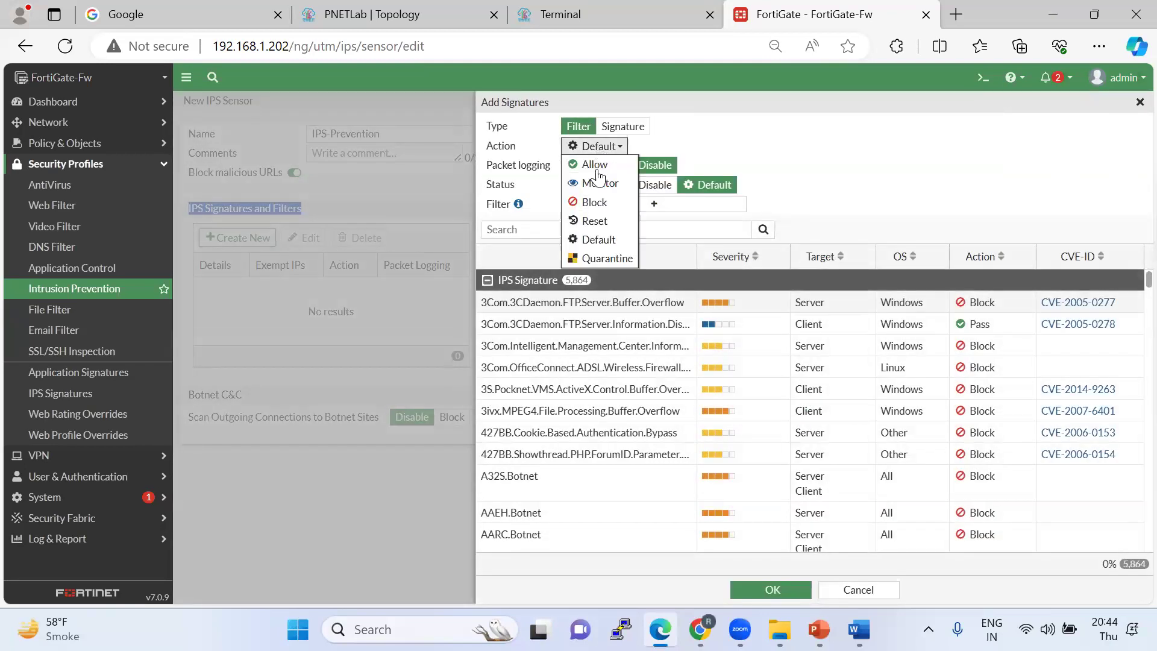
pyautogui.click(596, 199)
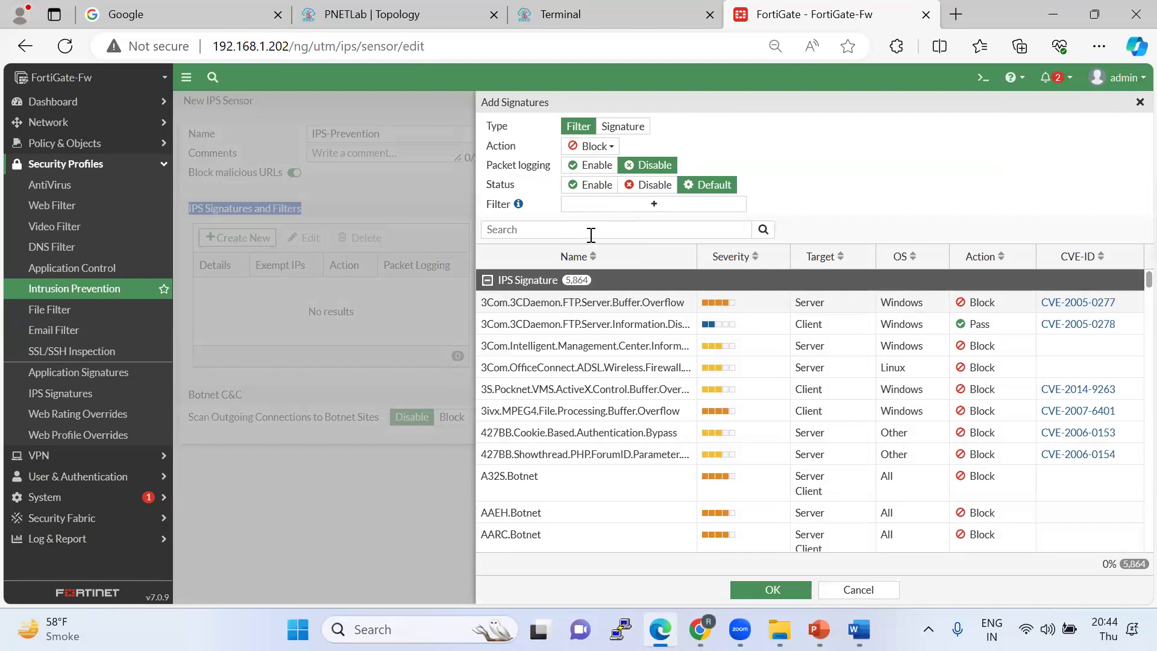
pyautogui.click(584, 169)
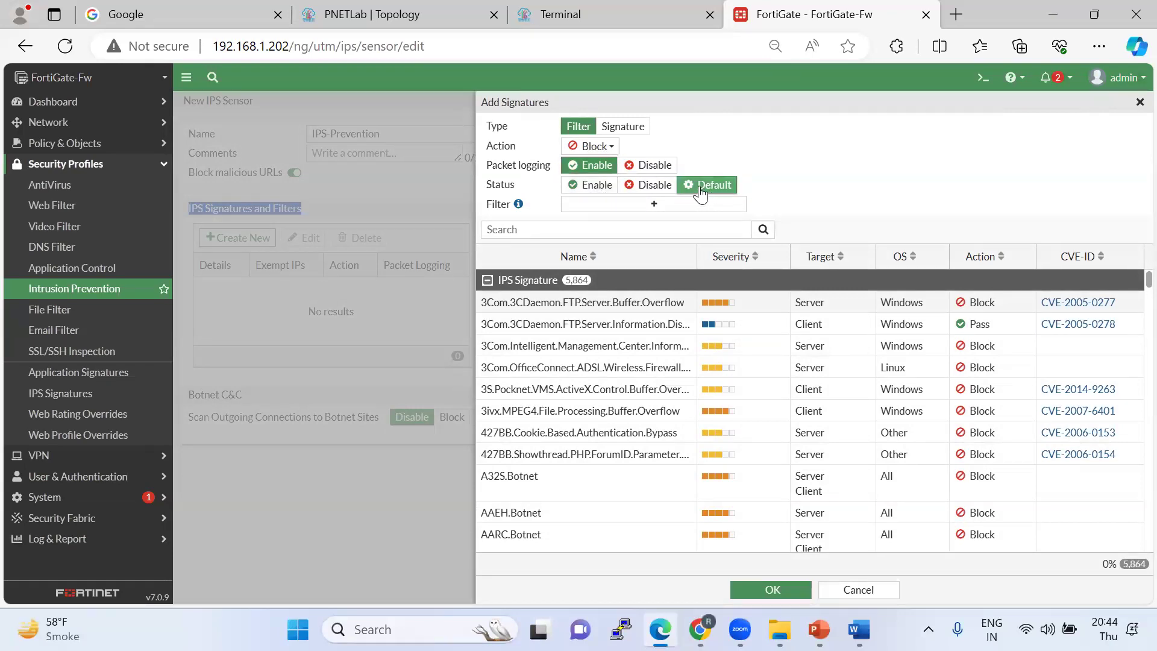
pyautogui.click(592, 184)
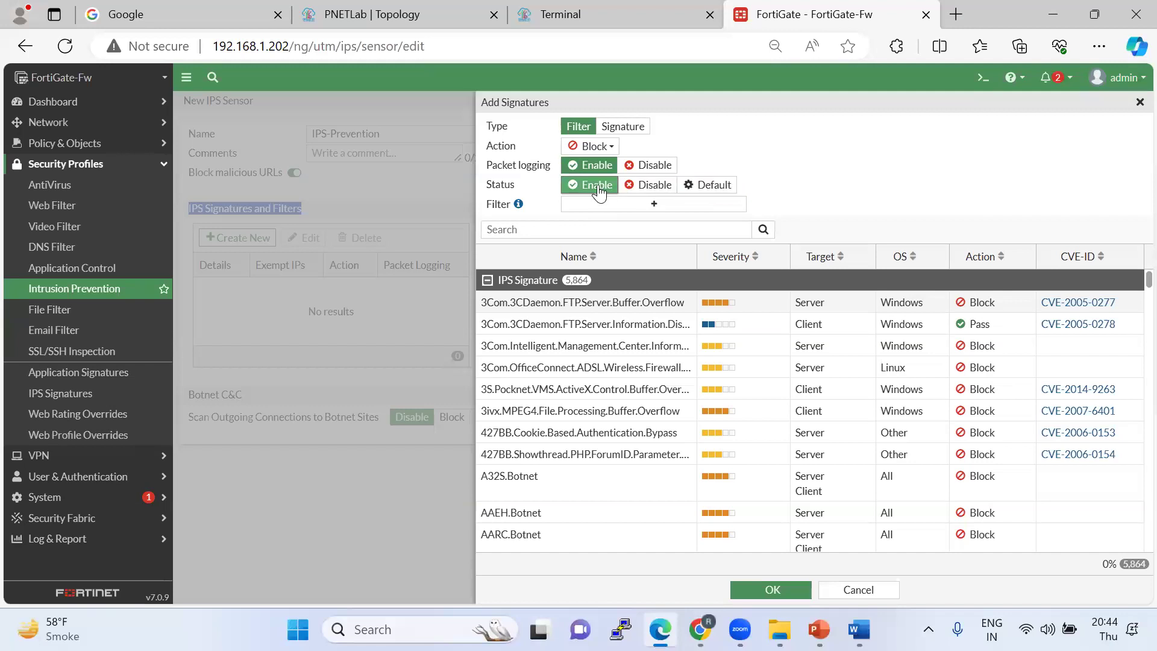
pyautogui.click(640, 205)
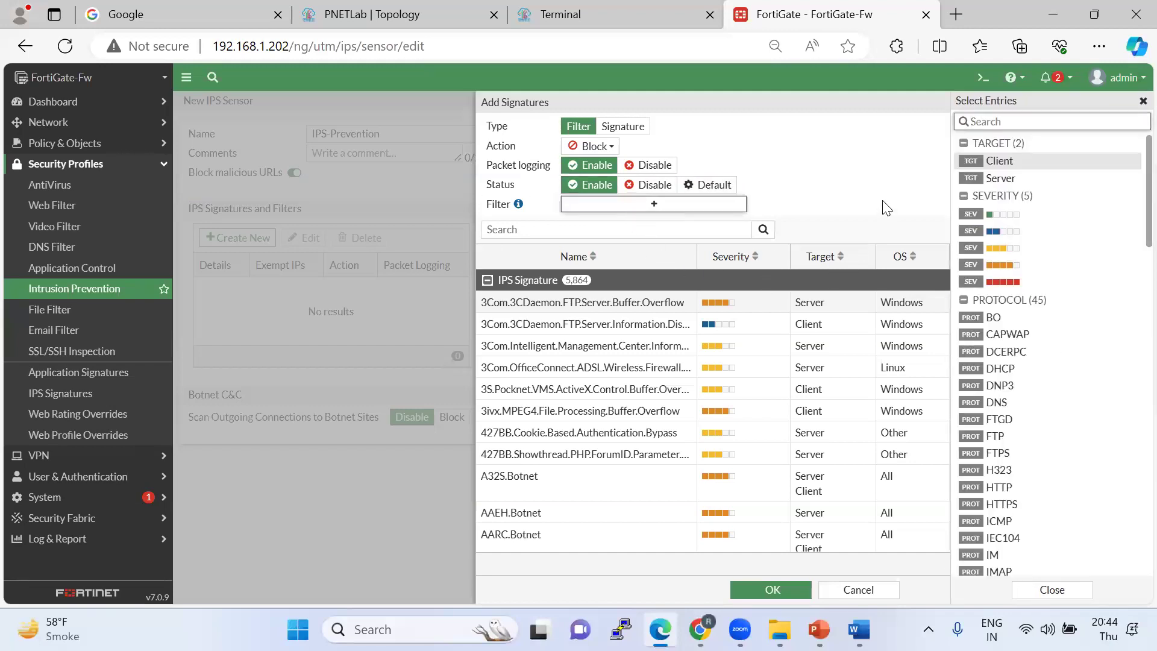
# Add all five severity levels to the filter criteria, then remove them again.
pyautogui.click(1014, 290)
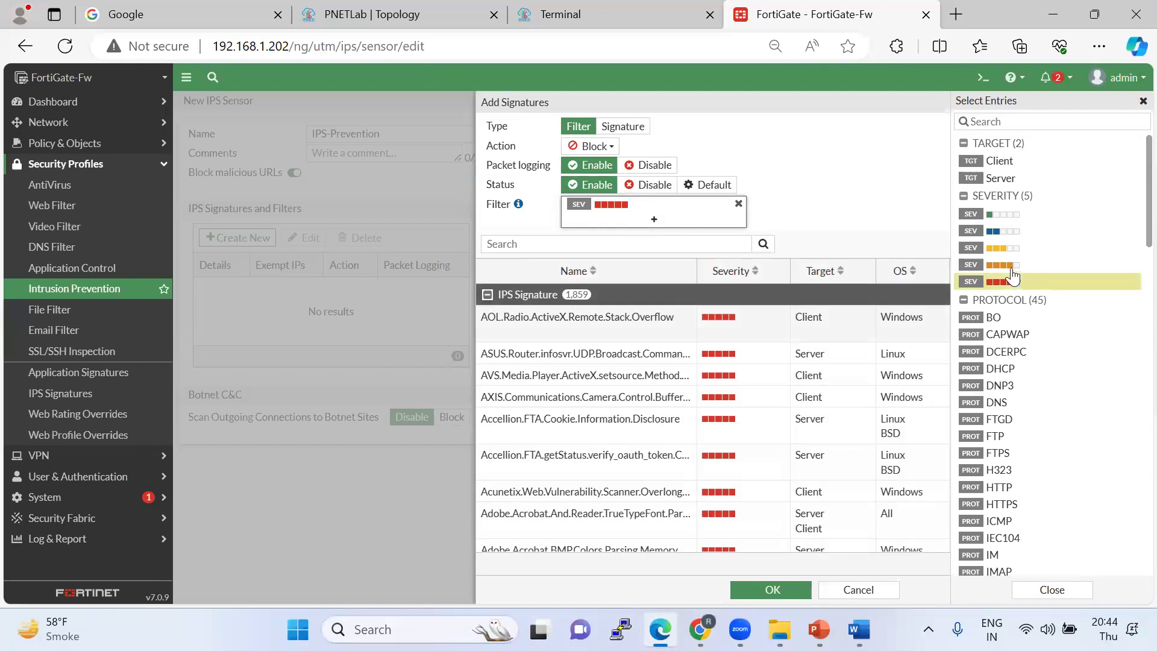
pyautogui.click(1011, 267)
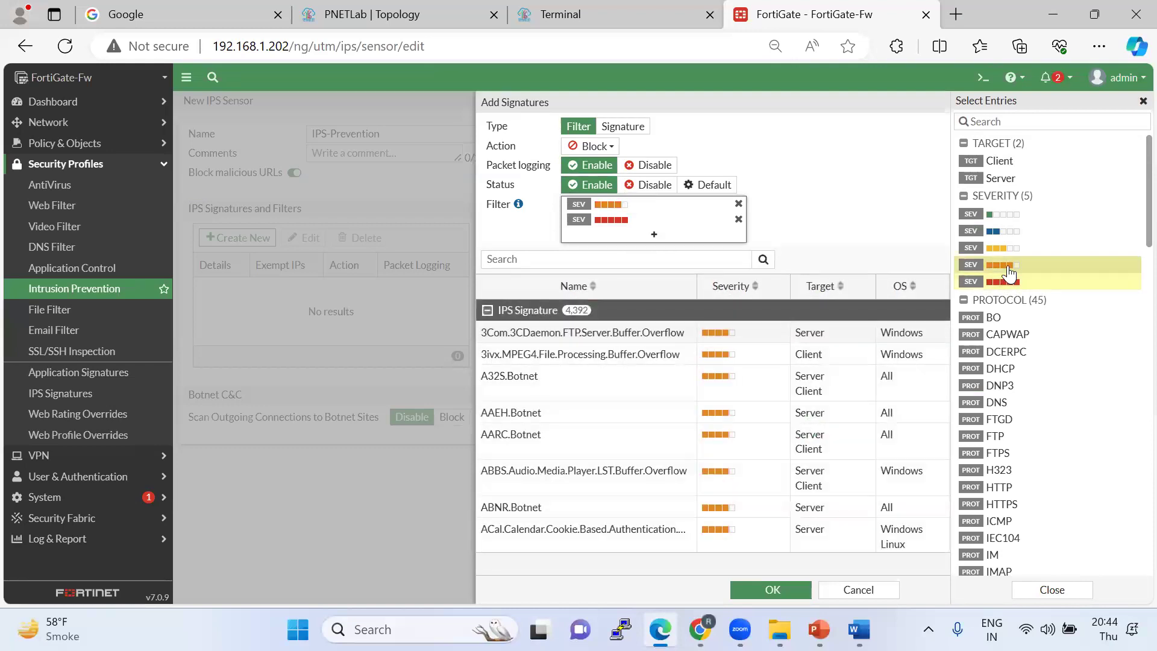
pyautogui.click(1002, 248)
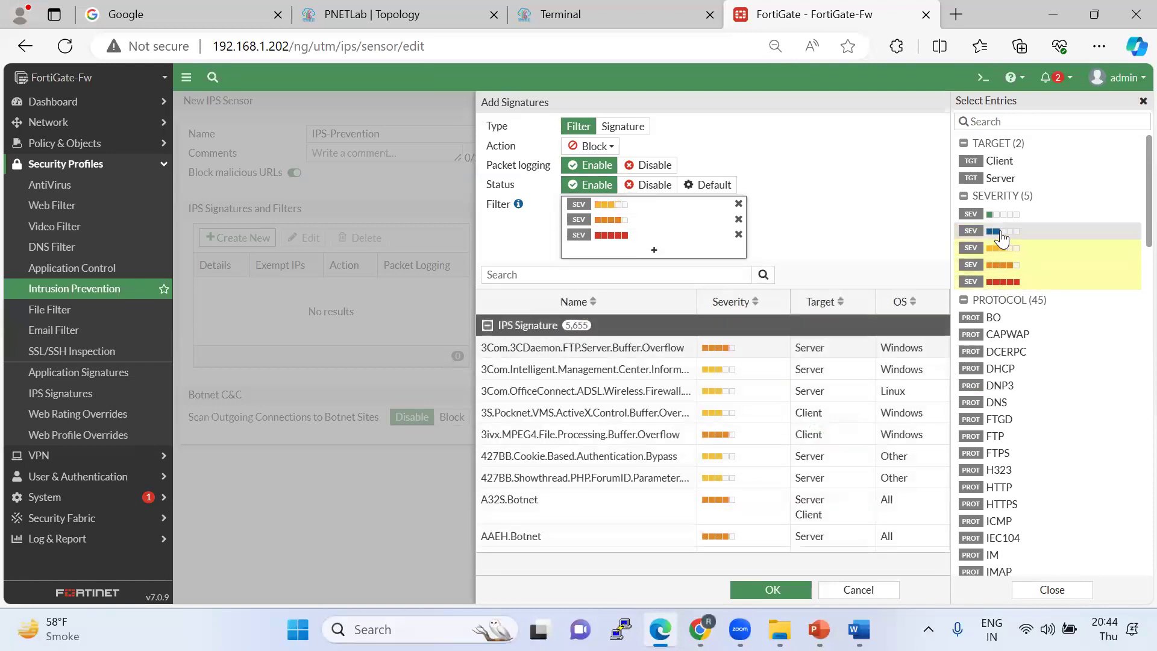
pyautogui.click(1001, 233)
pyautogui.click(993, 217)
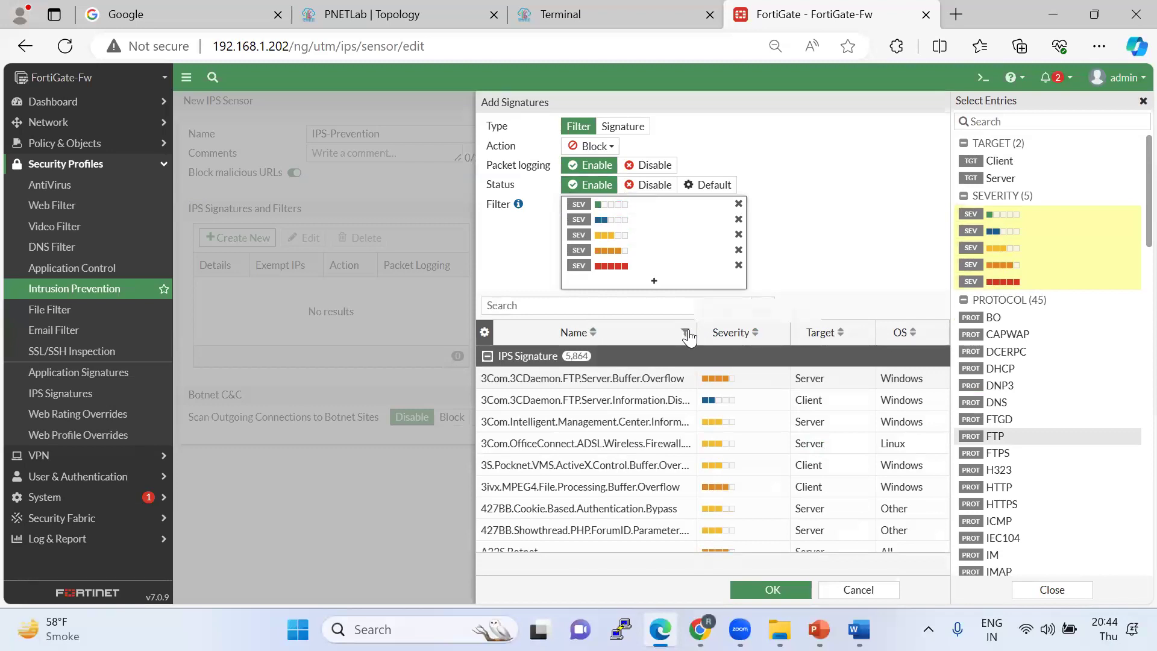
pyautogui.click(738, 205)
pyautogui.click(738, 205)
pyautogui.click(739, 220)
pyautogui.click(738, 205)
pyautogui.click(738, 204)
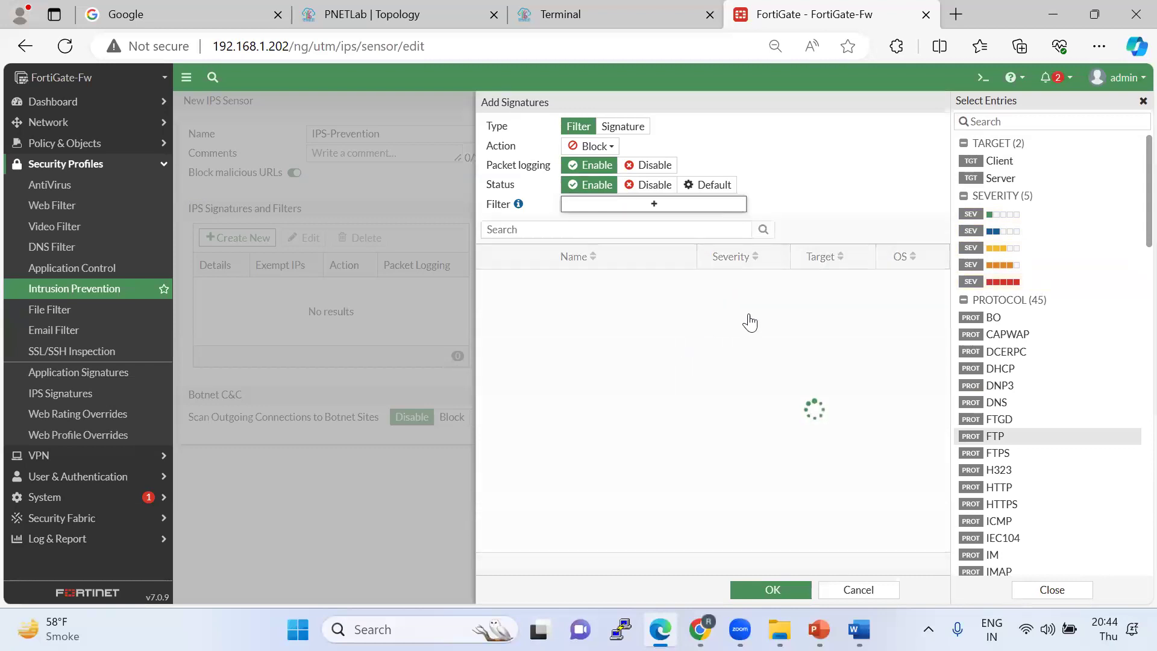
# Close the criteria list, inspect signatures such as FTP information disclosure, and save the filter entry.
pyautogui.click(1142, 101)
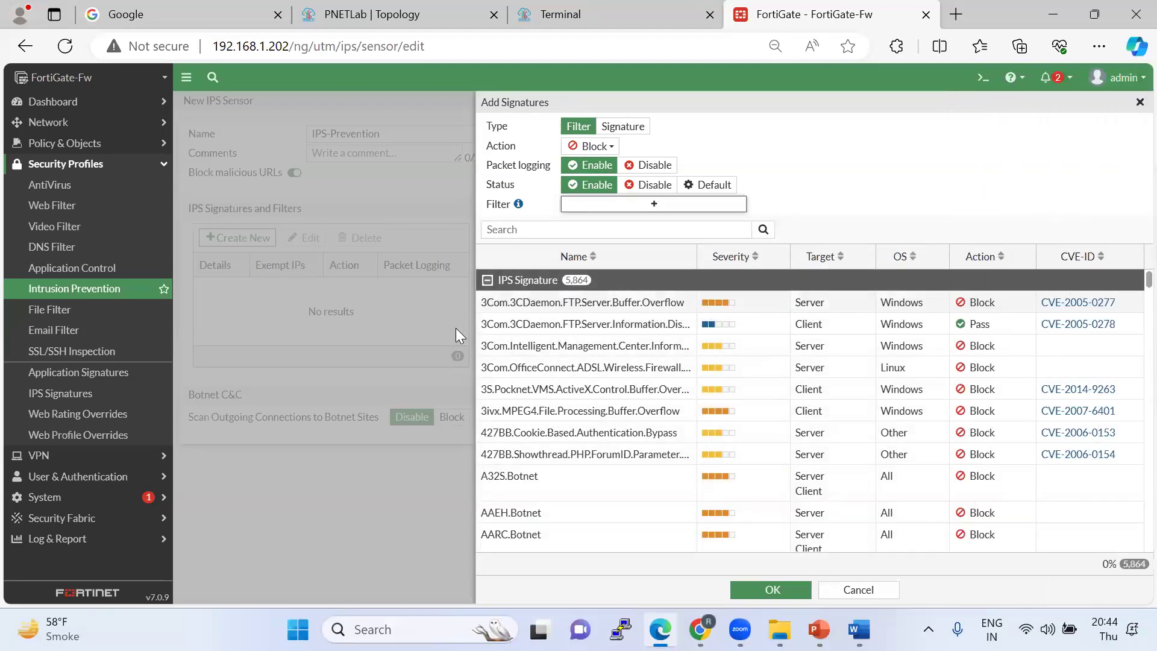
pyautogui.click(486, 329)
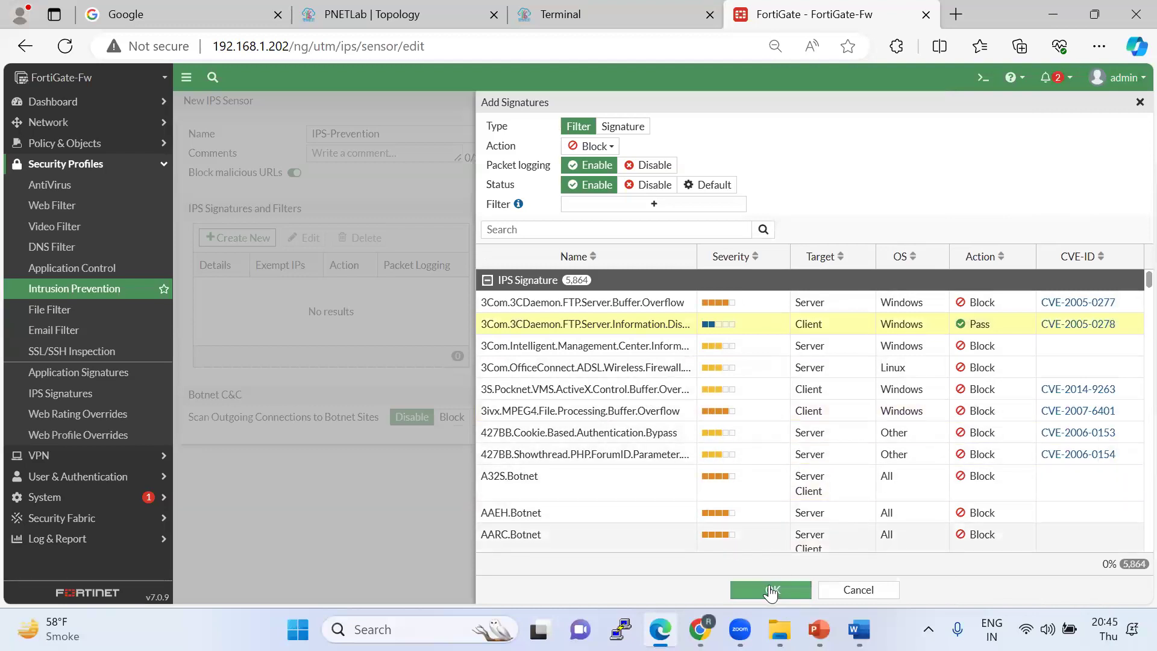
pyautogui.doubleClick(970, 325)
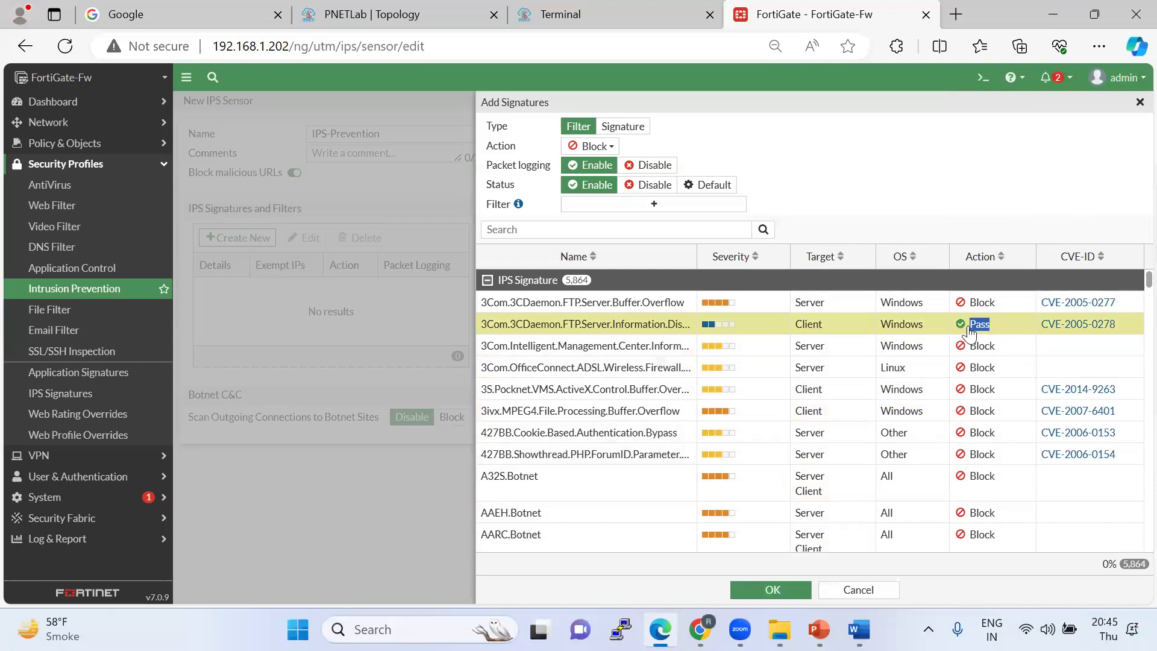
pyautogui.click(967, 308)
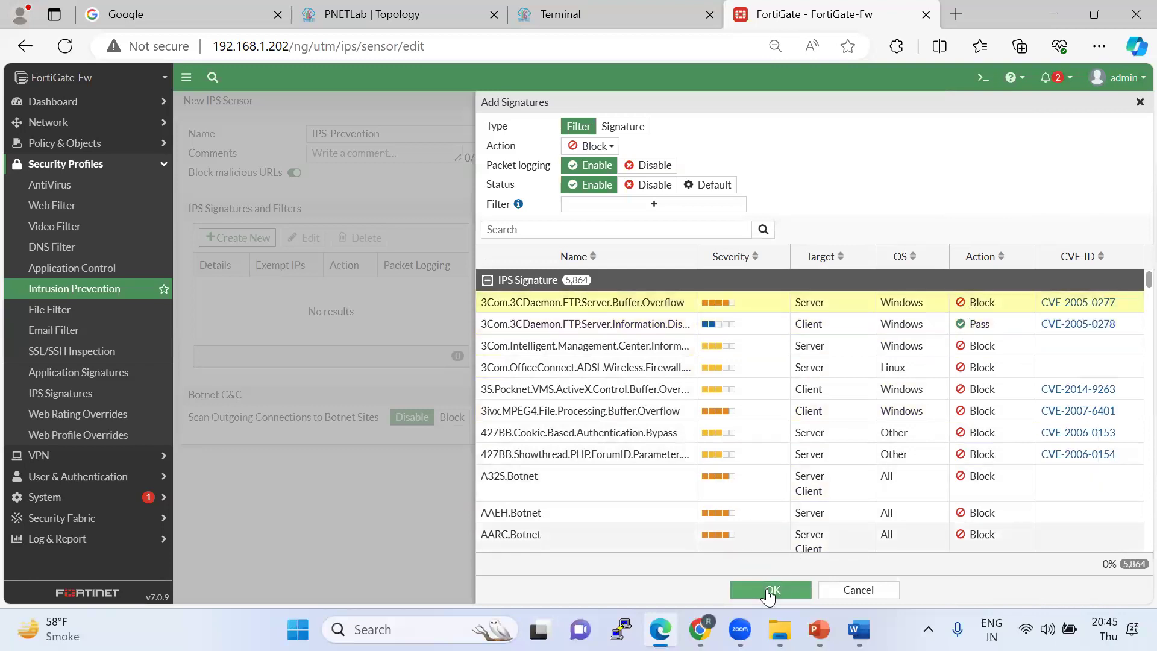
pyautogui.click(769, 589)
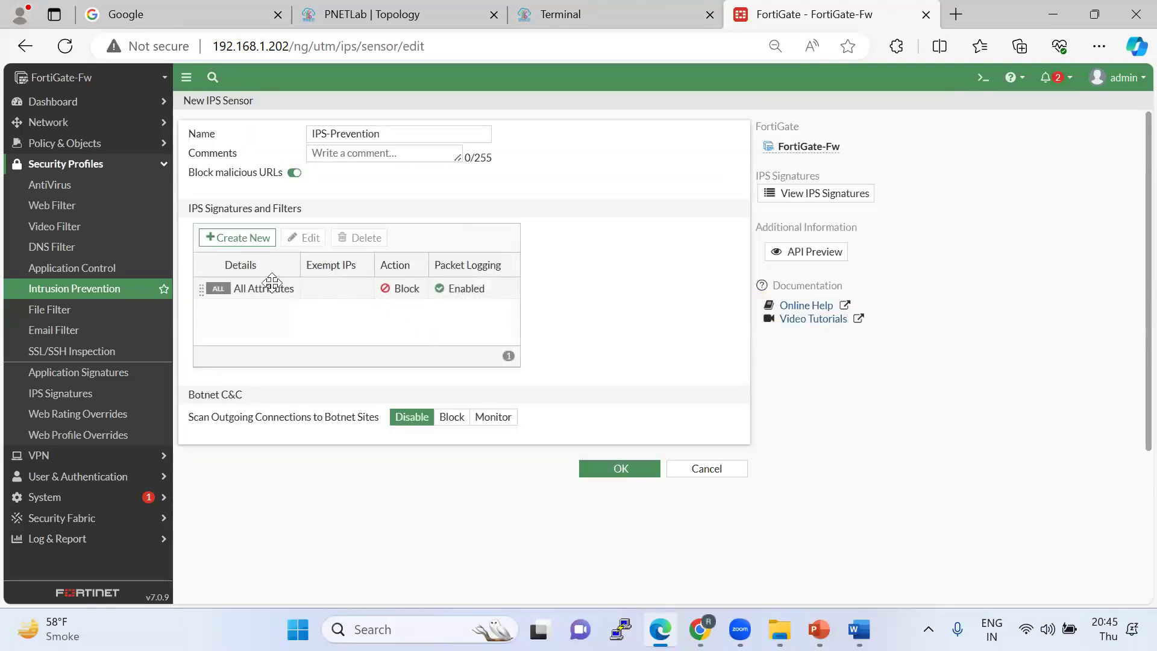
# Reopen the All Attributes filter entry and scroll through its 5,864 matching signatures.
pyautogui.doubleClick(258, 291)
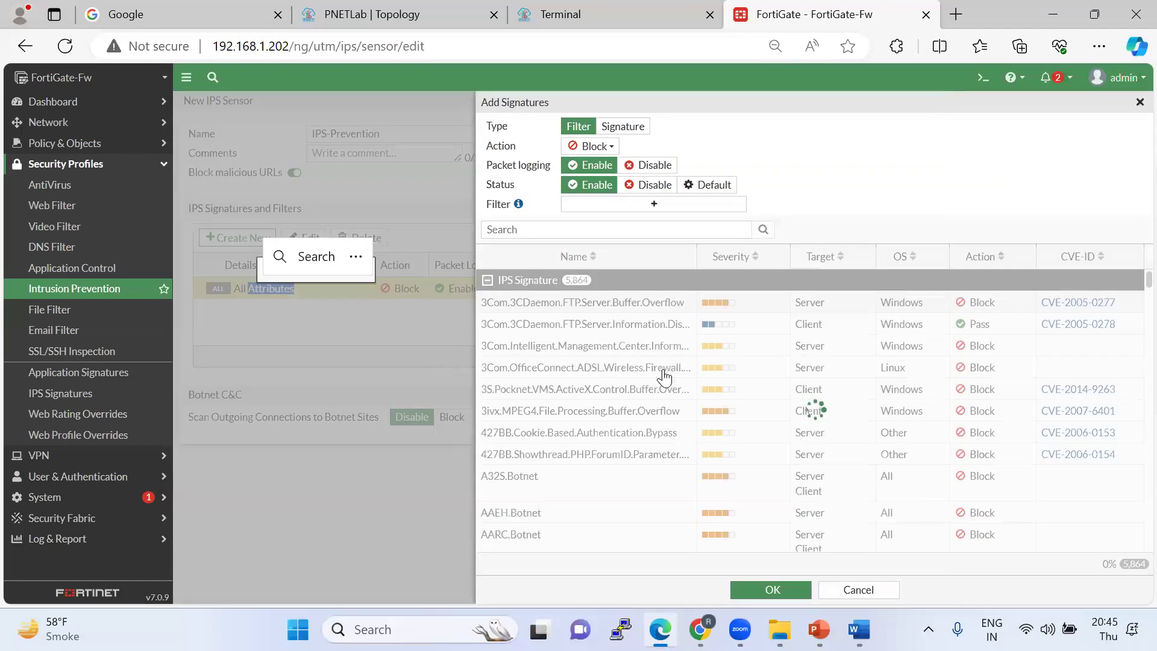
pyautogui.scroll(-8, 672, 416)
pyautogui.scroll(3, 679, 421)
pyautogui.scroll(2, 679, 420)
pyautogui.scroll(-3, 679, 420)
pyautogui.scroll(6, 679, 421)
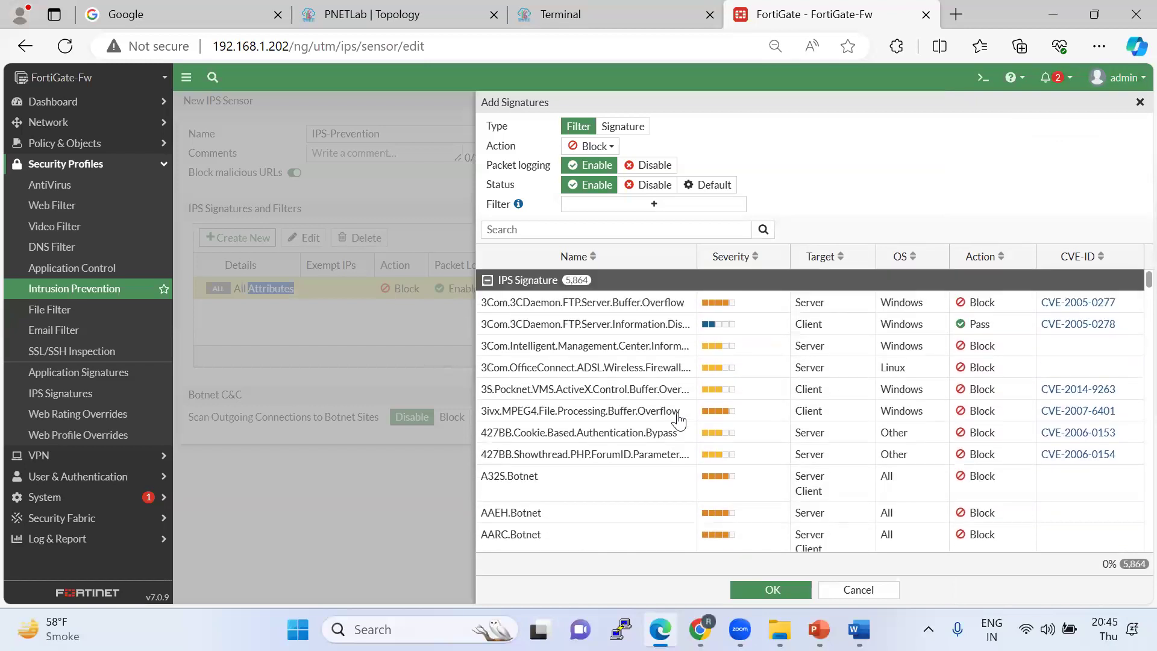
pyautogui.scroll(-2, 861, 386)
pyautogui.scroll(2, 861, 385)
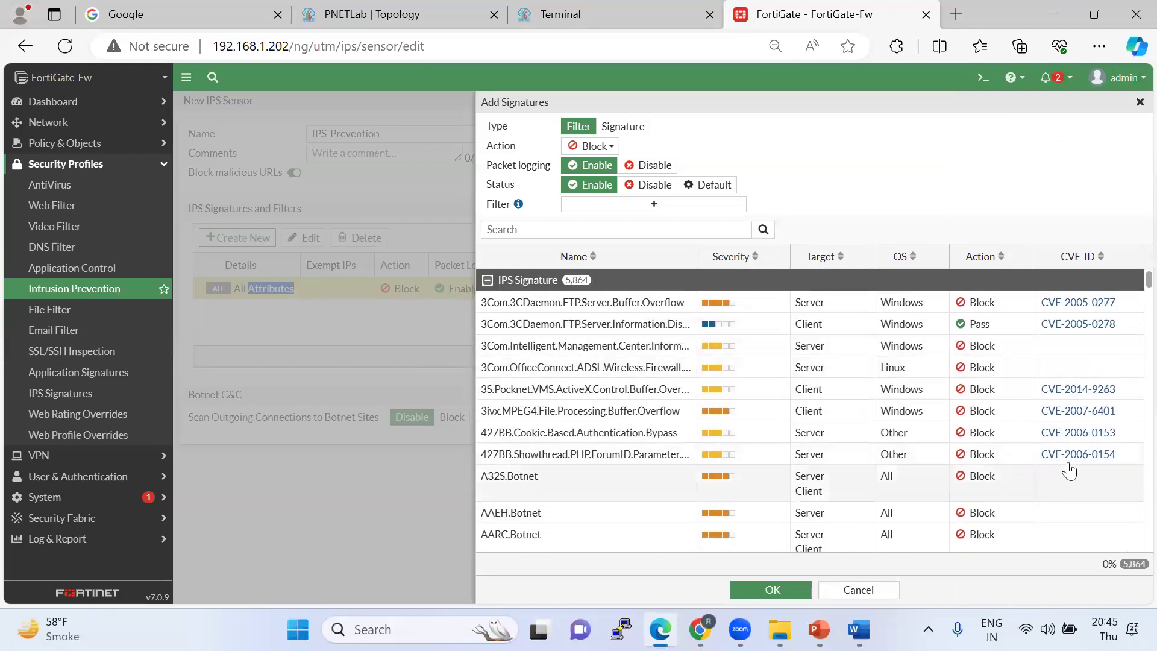
pyautogui.scroll(-4, 1072, 434)
pyautogui.scroll(-2, 1078, 446)
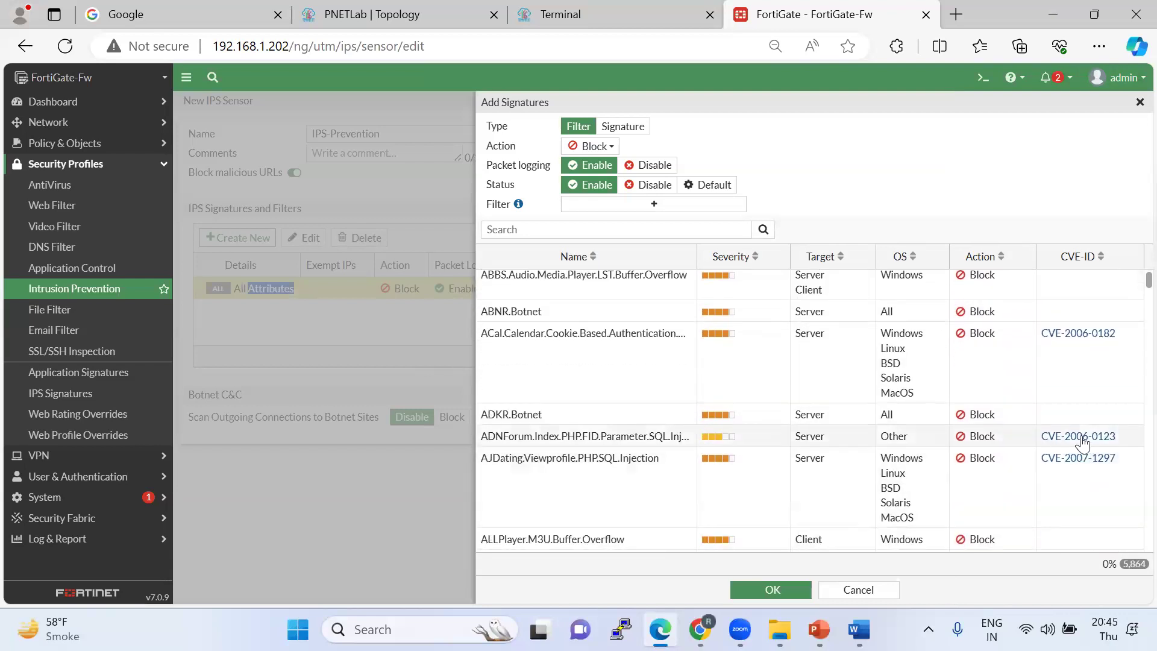
pyautogui.doubleClick(989, 459)
pyautogui.click(1013, 462)
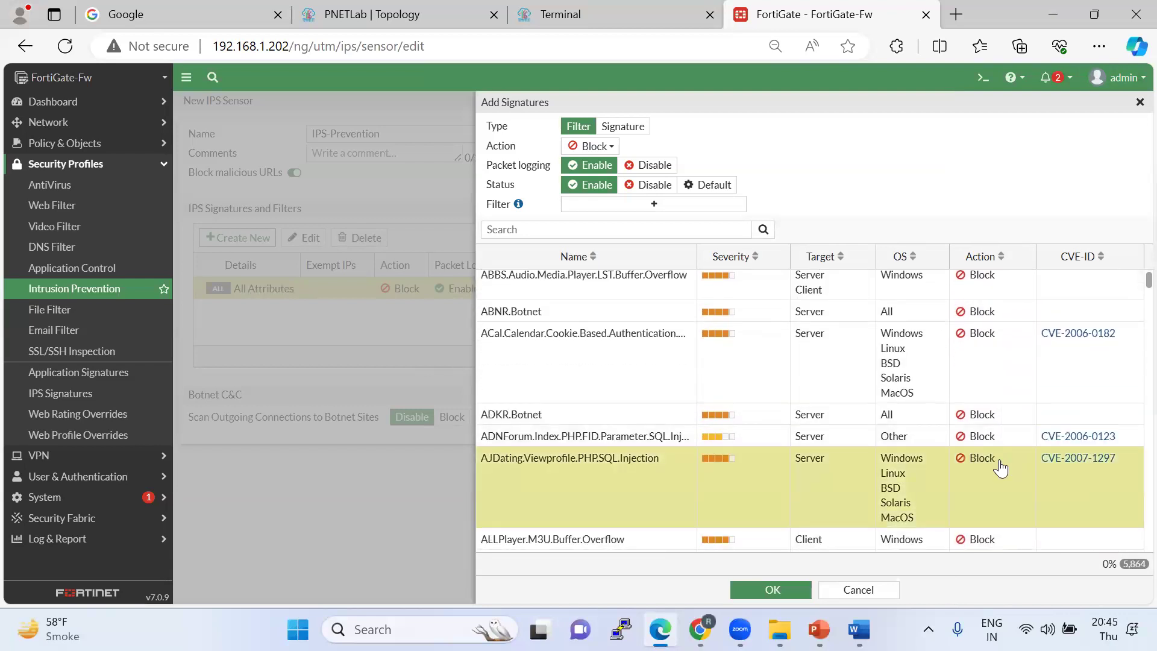
# Filter signatures by all five severity levels, set botnet-site scanning to Block, and save IPS-Prevention.
pyautogui.scroll(6, 956, 410)
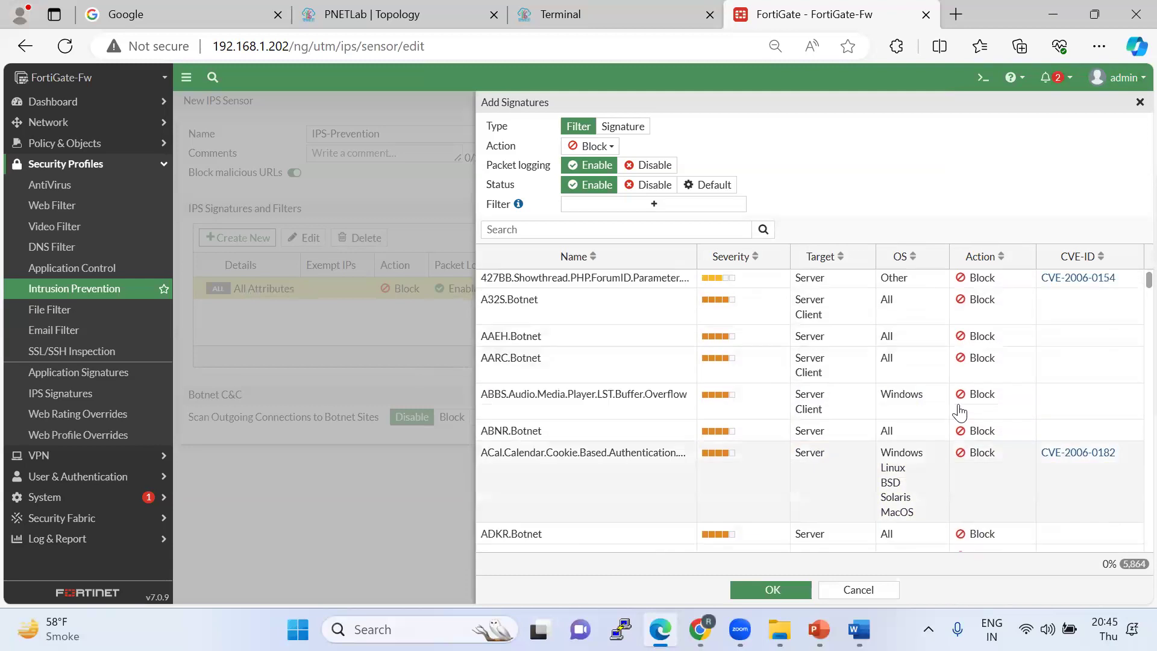
pyautogui.click(672, 207)
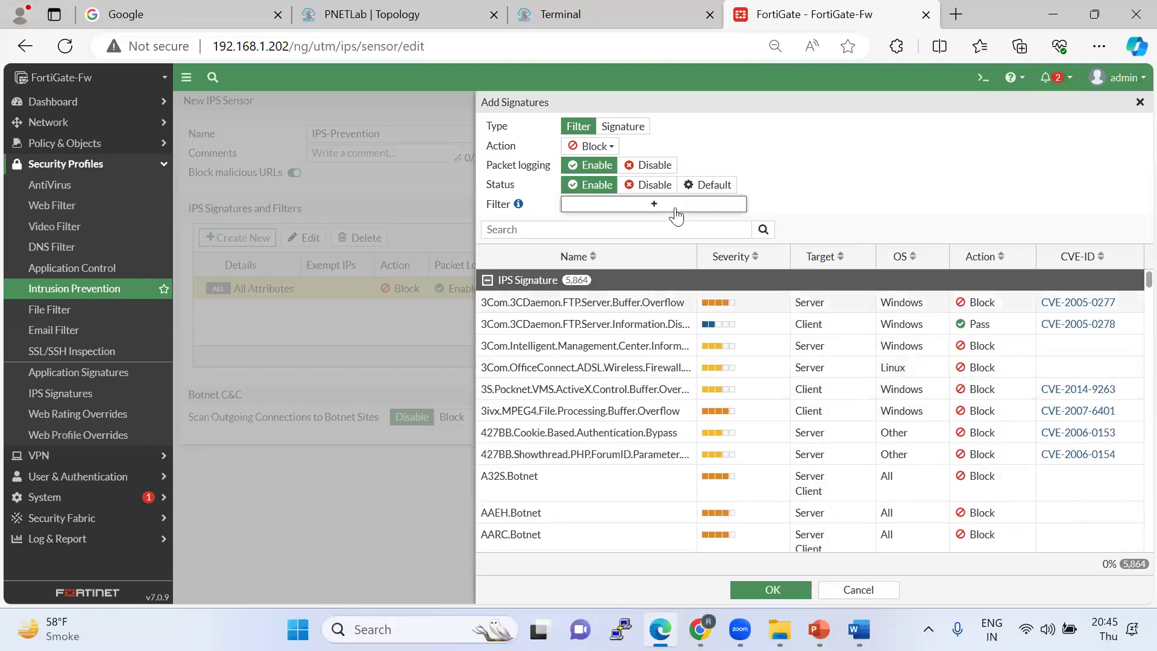
pyautogui.click(1006, 231)
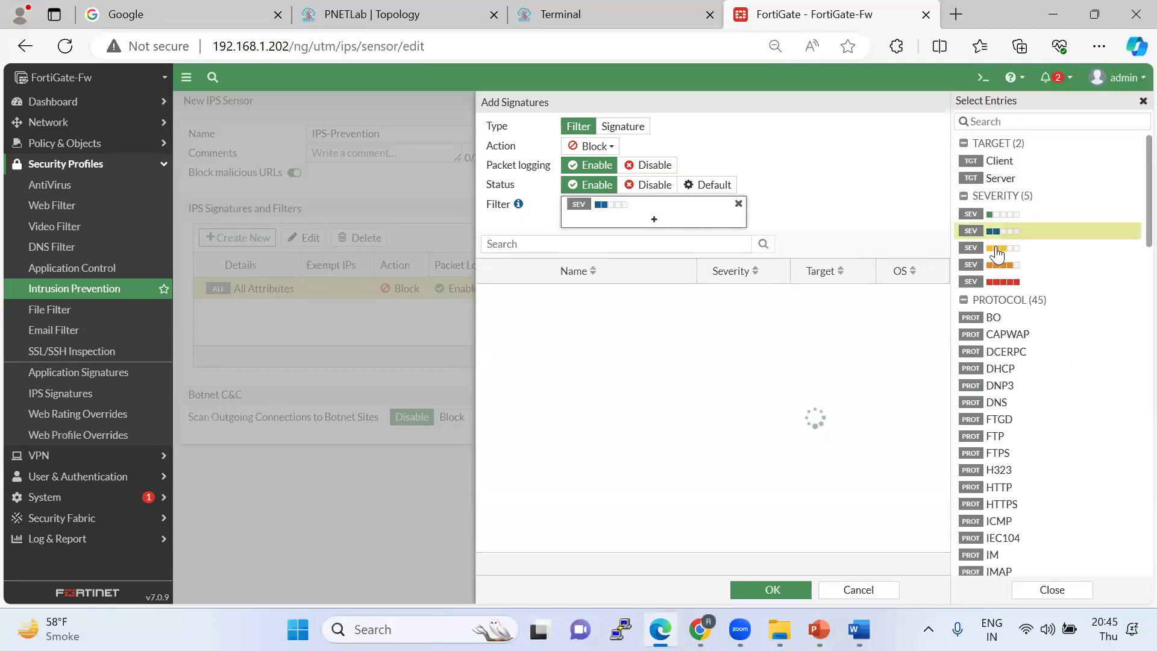
pyautogui.click(1003, 247)
pyautogui.click(1003, 281)
pyautogui.click(984, 215)
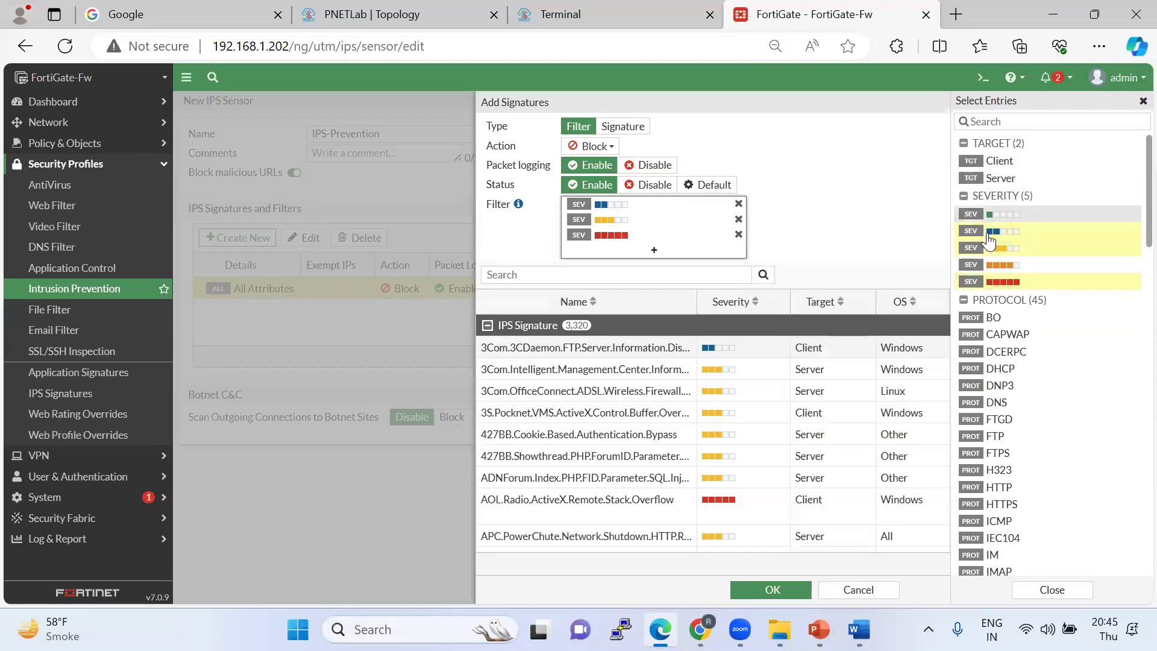
pyautogui.click(1011, 271)
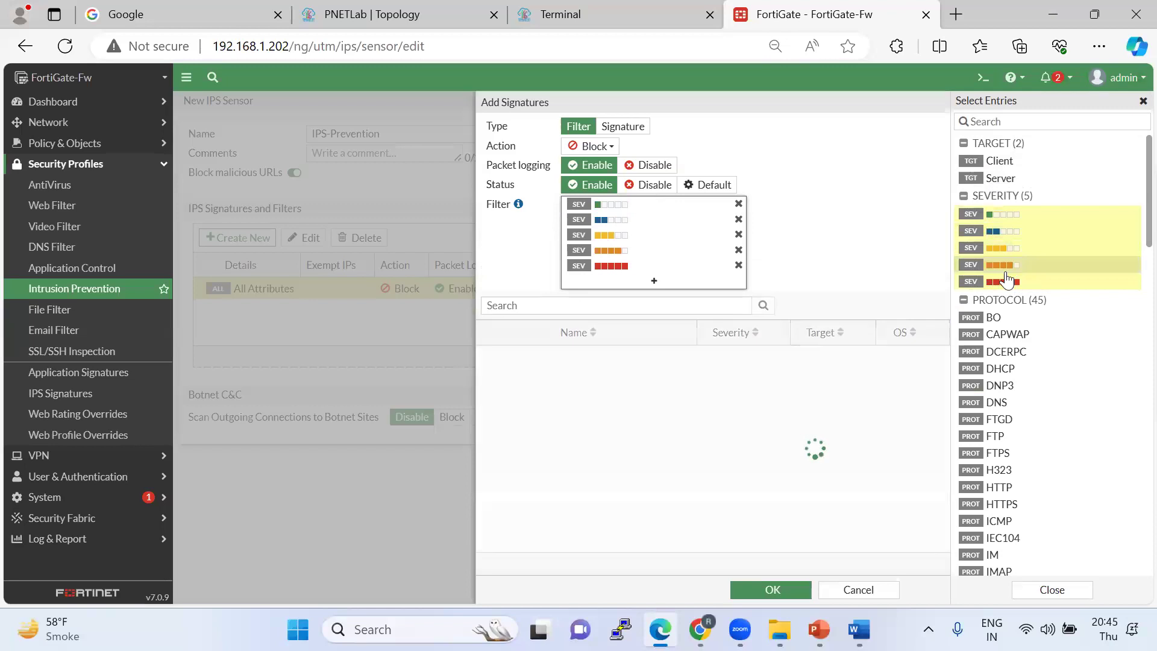
pyautogui.click(773, 591)
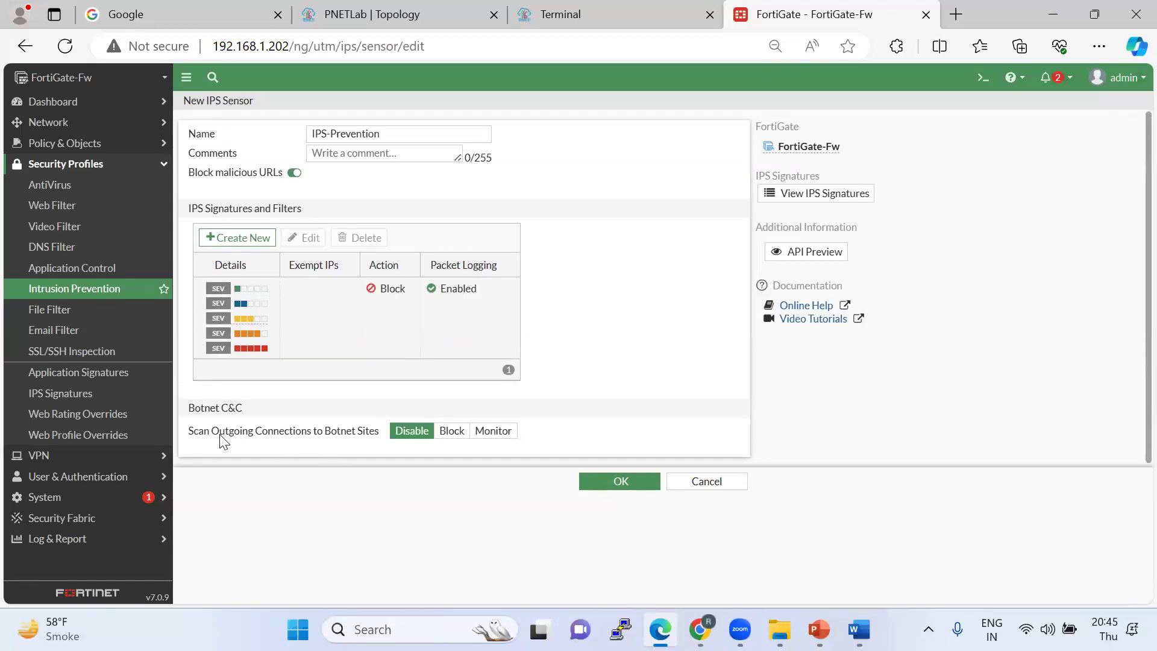
pyautogui.click(446, 436)
pyautogui.click(606, 499)
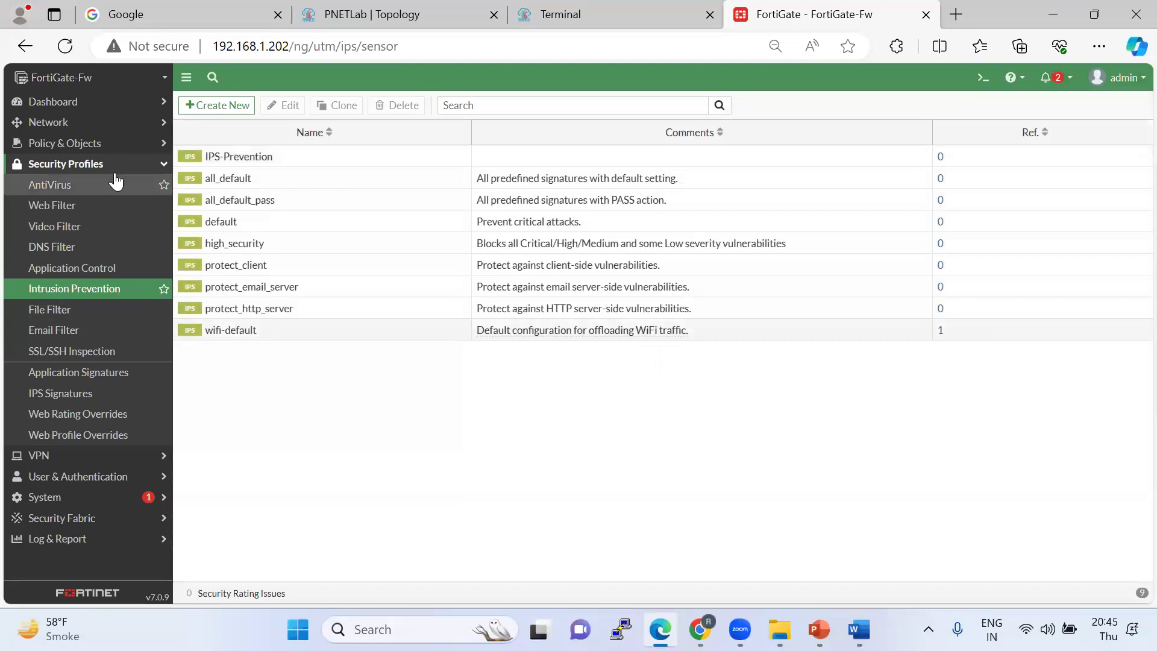
# Enable IPS with the IPS-Prevention sensor on the Trust to WAN policy and save it.
pyautogui.click(96, 145)
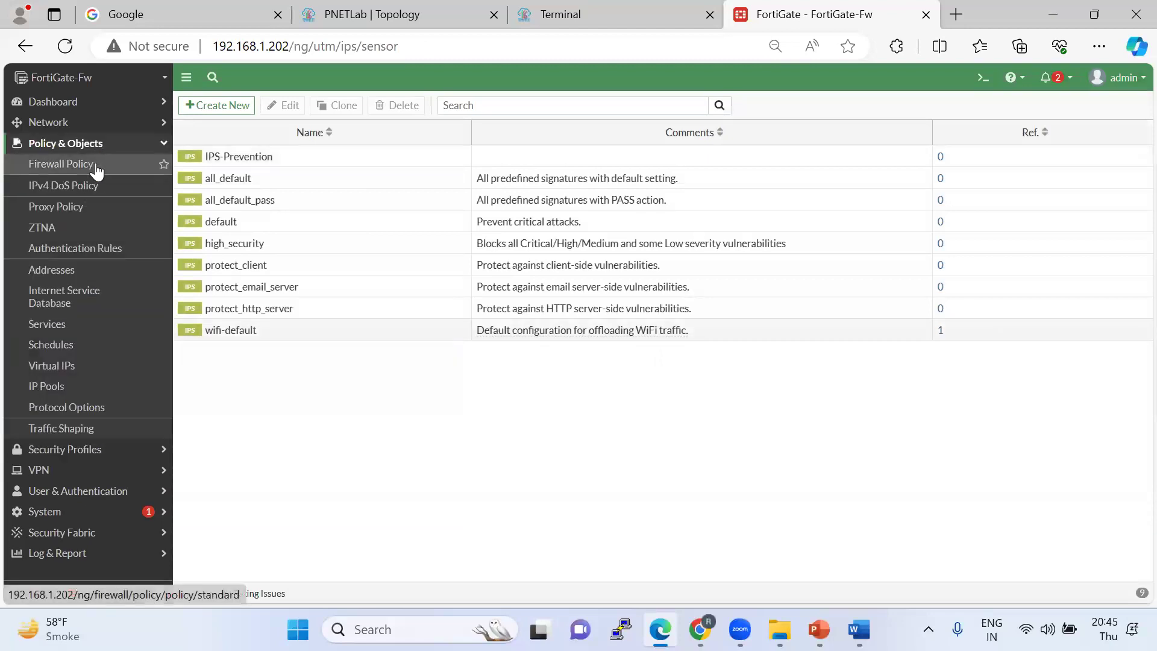
pyautogui.click(57, 164)
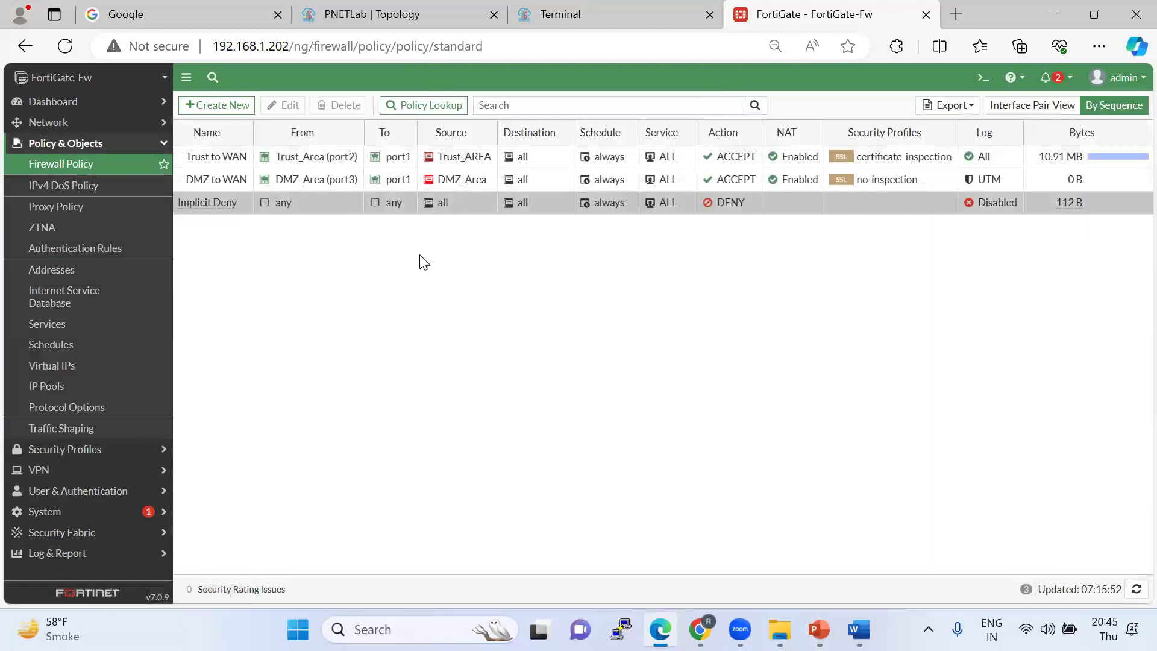
pyautogui.doubleClick(203, 153)
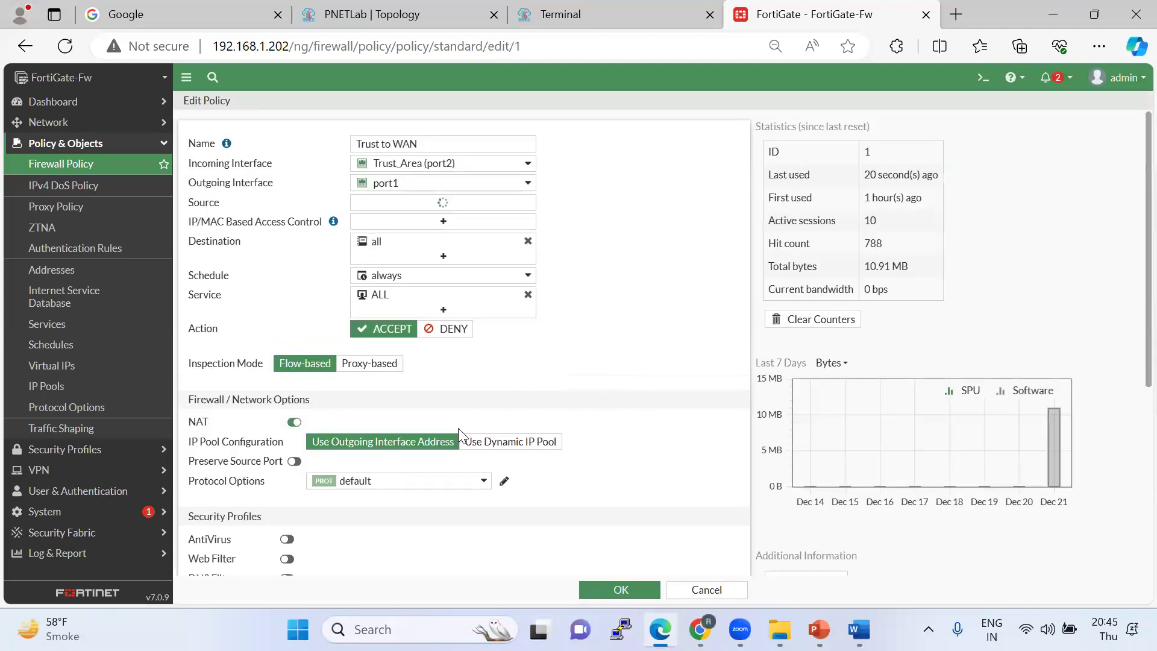
pyautogui.scroll(-2, 381, 484)
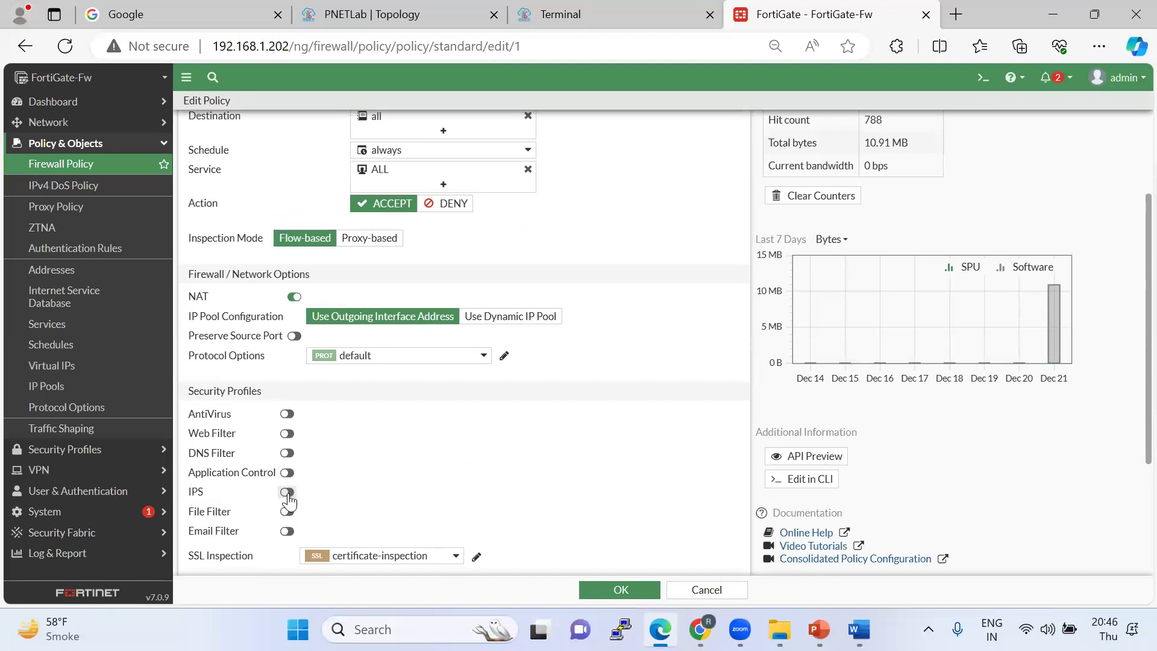
pyautogui.click(288, 493)
pyautogui.click(389, 493)
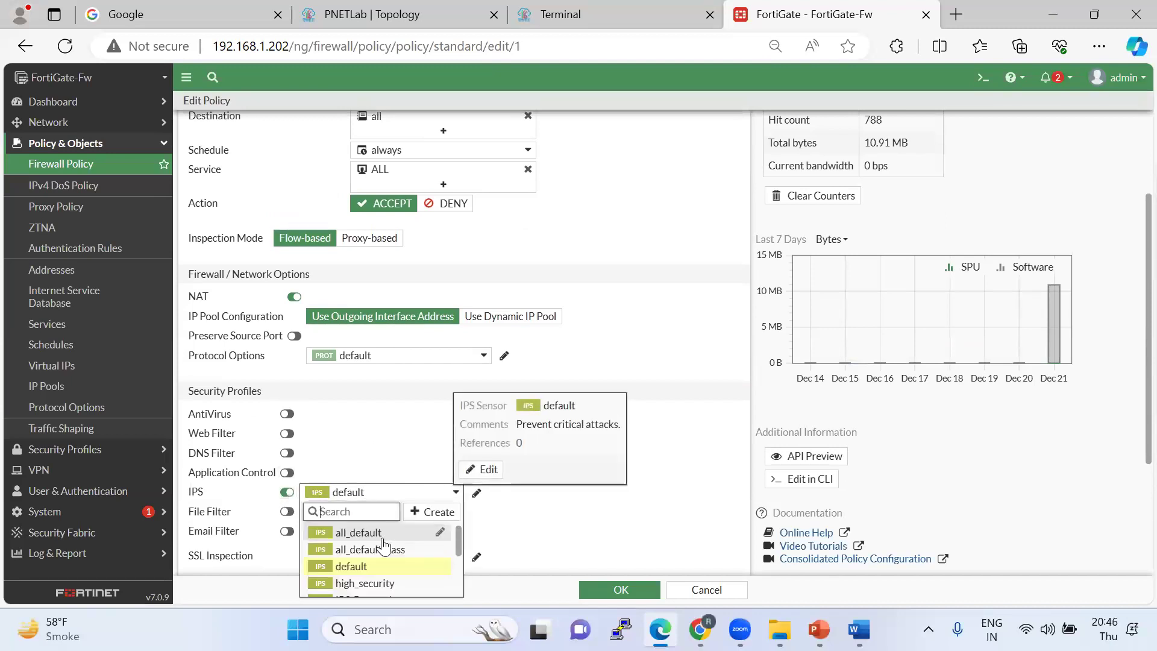
pyautogui.scroll(-2, 392, 559)
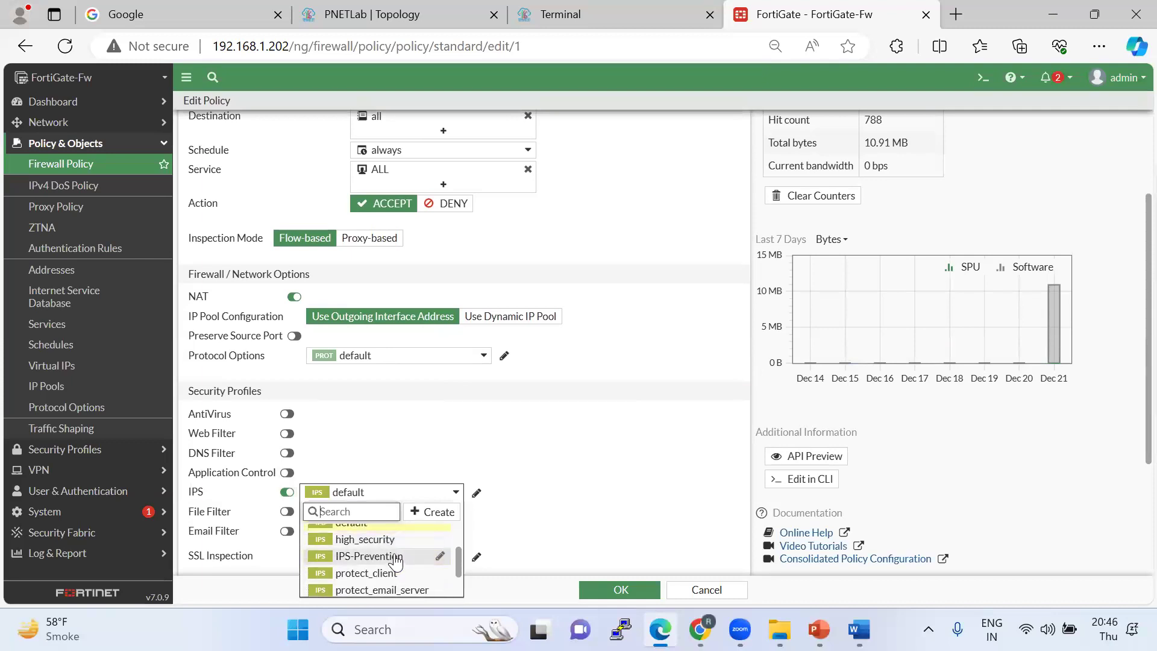
pyautogui.click(395, 557)
pyautogui.click(613, 588)
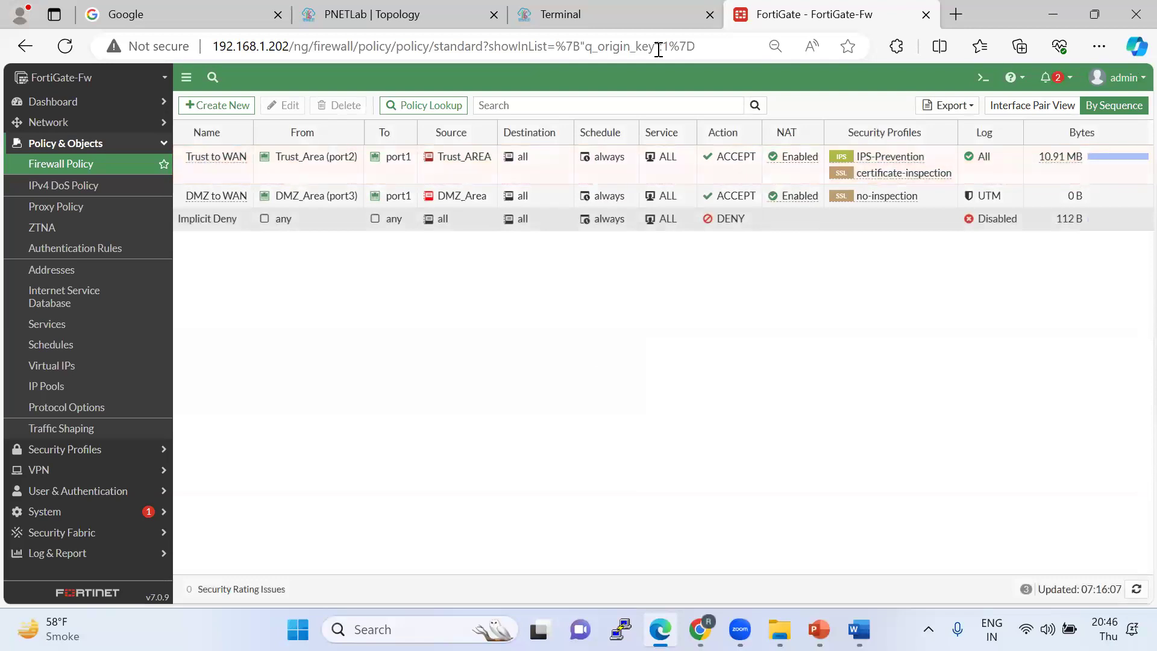
pyautogui.hotkey('ctrl', 'shift', 'Tab')
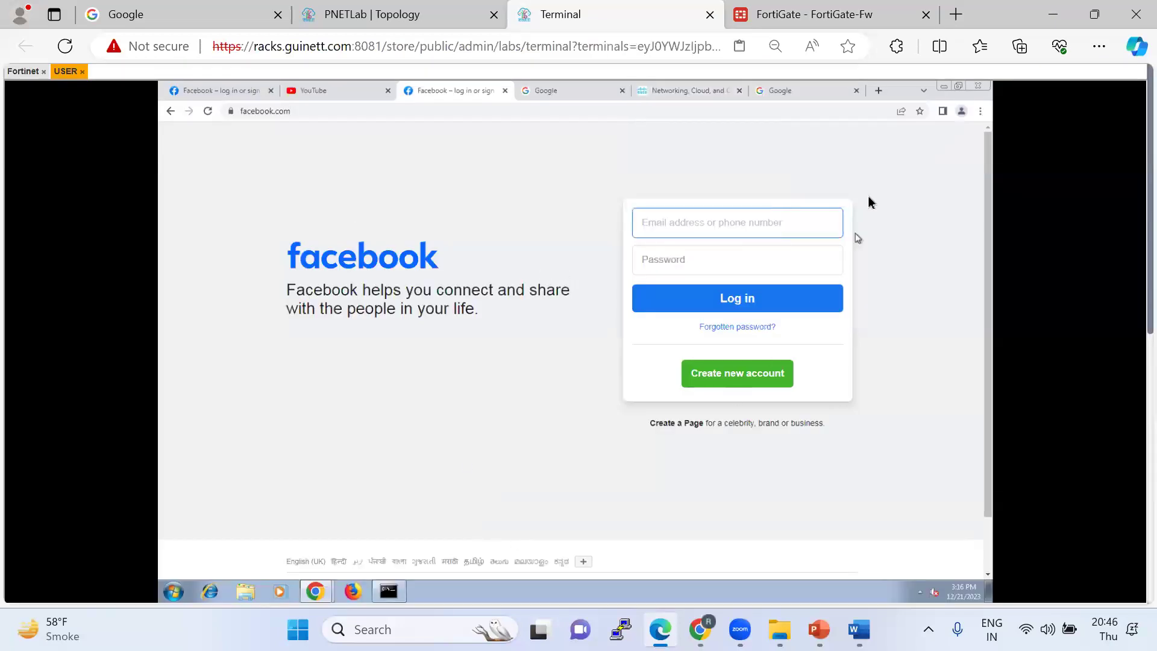
# Load google.com in the lab client's browser.
pyautogui.click(332, 115)
pyautogui.write('google')
pyautogui.press('Return')
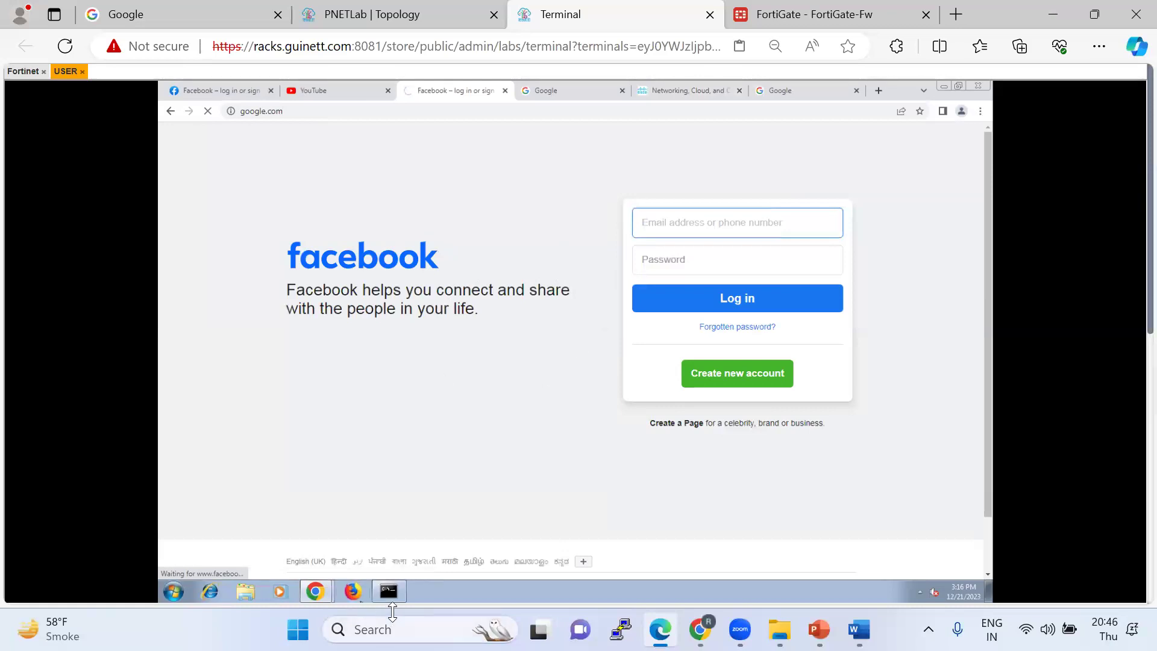
# Run a continuous ping to 1.1.1.1 in the lab client's command prompt, which times out.
pyautogui.click(402, 596)
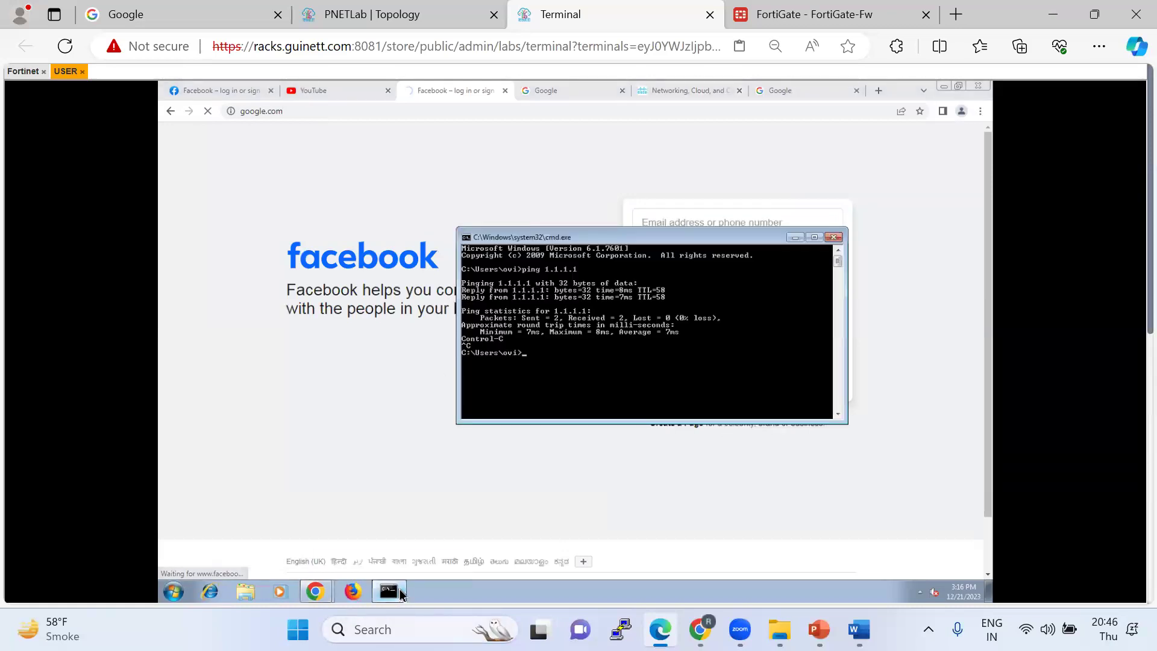
pyautogui.press('Return')
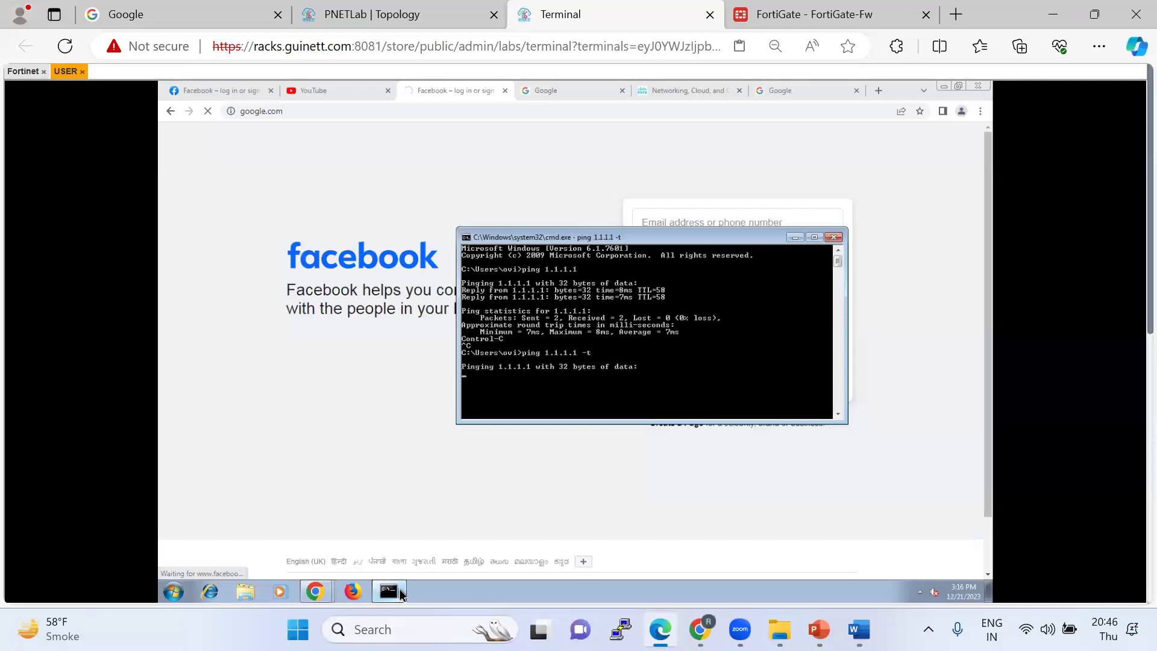
pyautogui.click(795, 238)
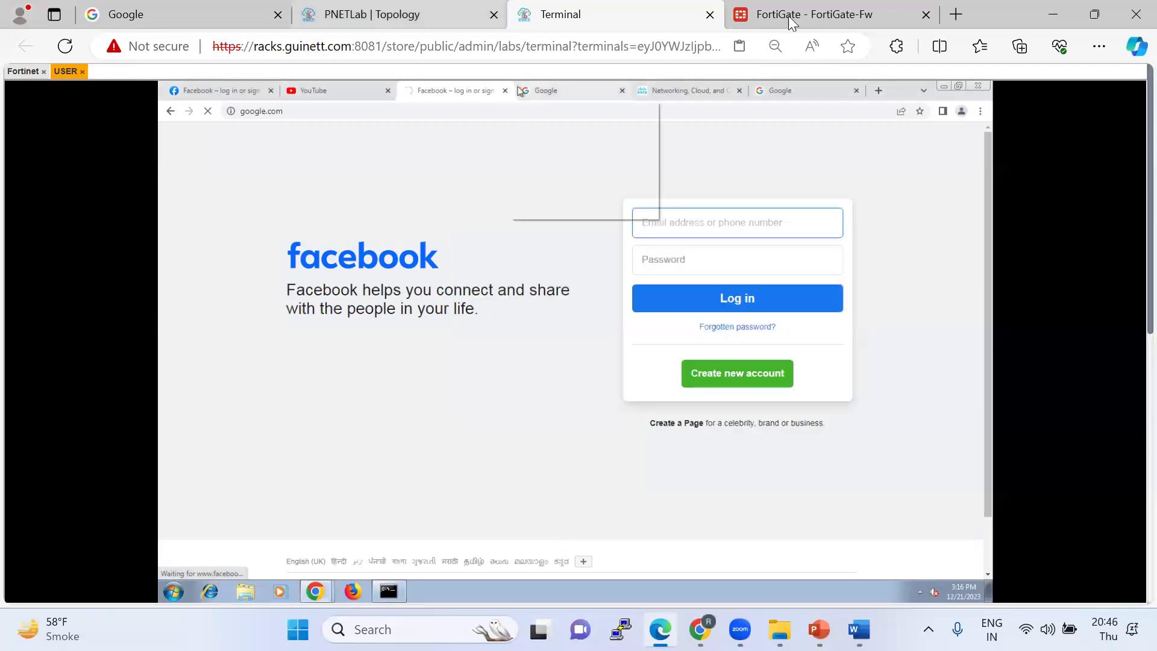
pyautogui.hotkey('ctrl', 'Tab')
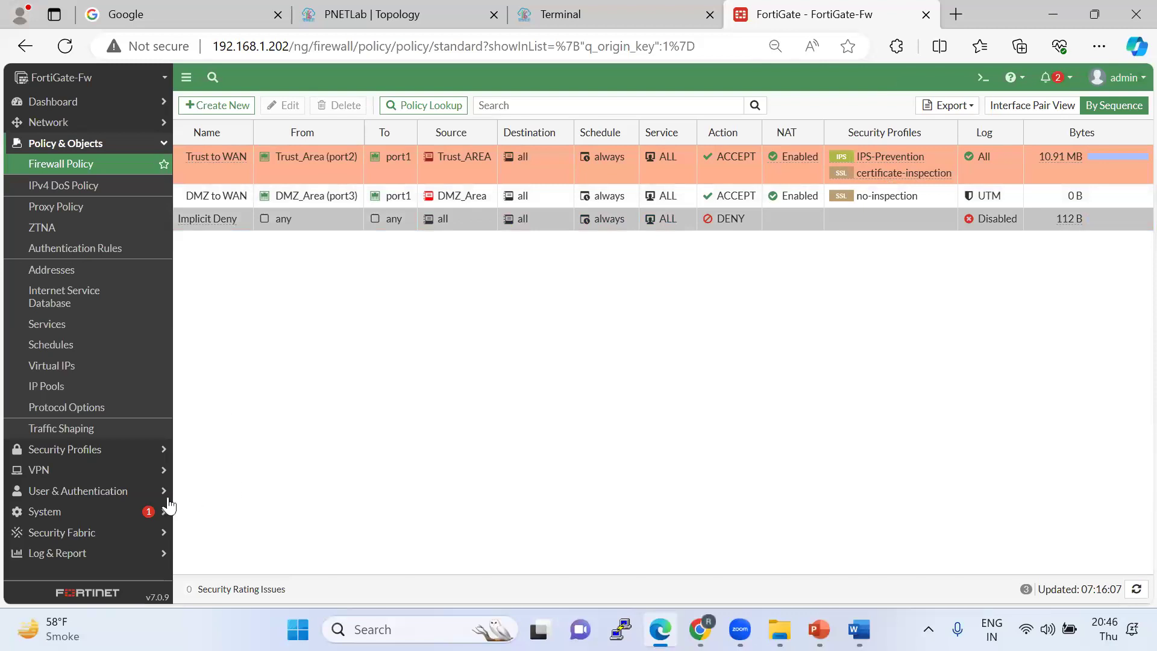
# Open and refresh the Log & Report Intrusion Prevention log, which stays empty.
pyautogui.click(578, 16)
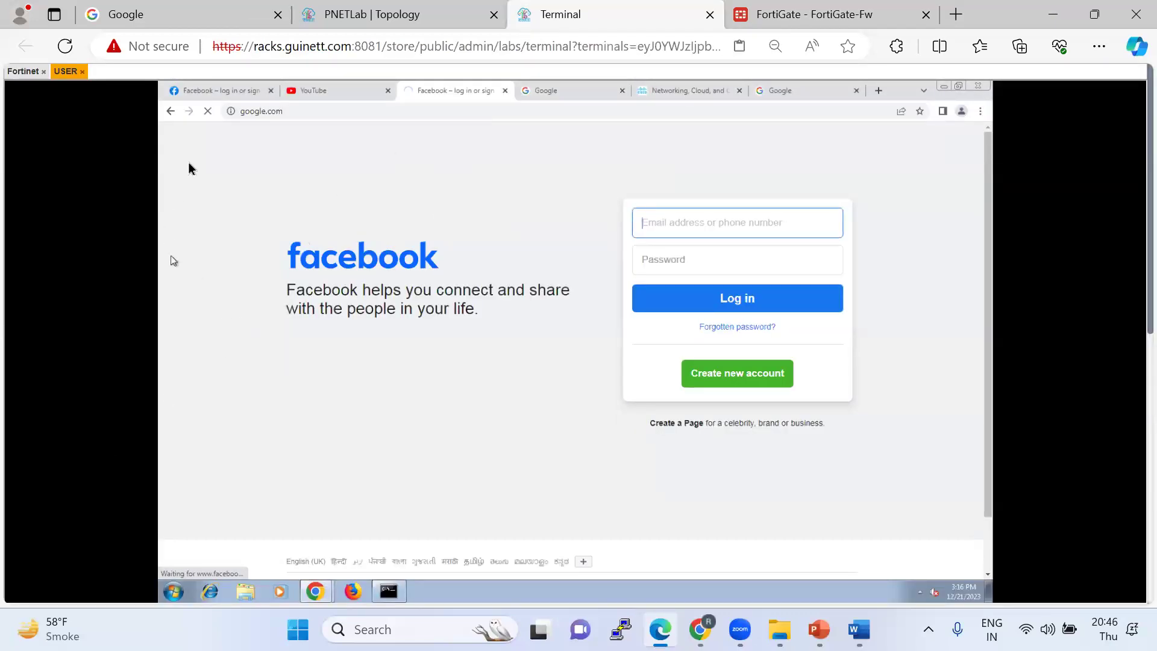
pyautogui.click(807, 18)
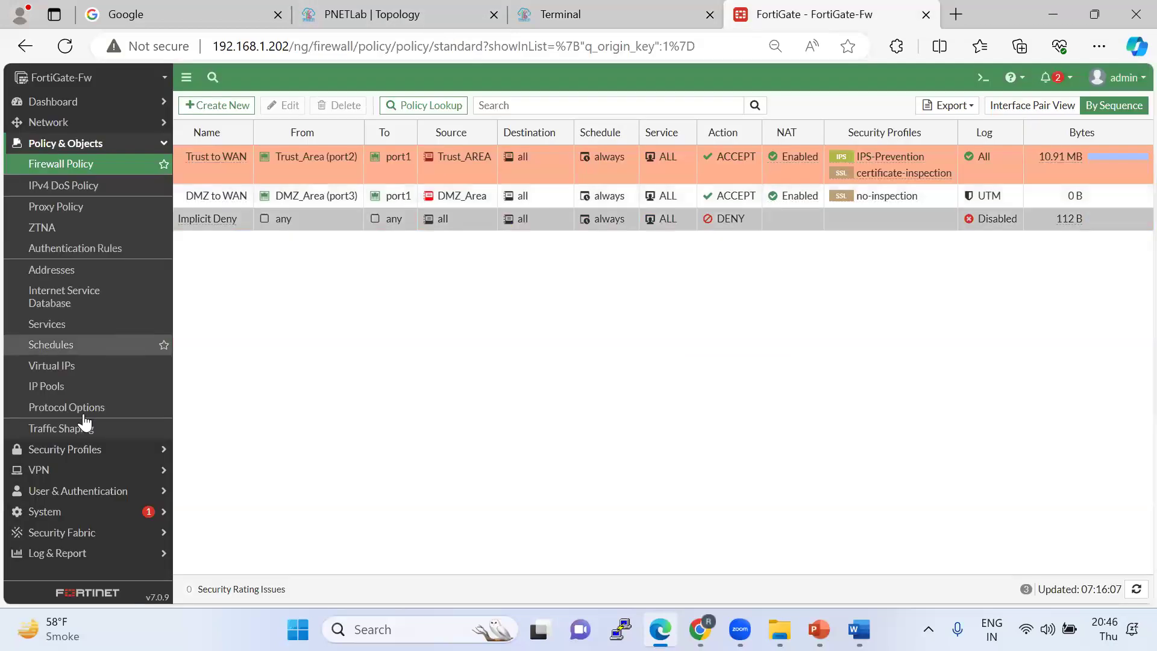
pyautogui.click(85, 553)
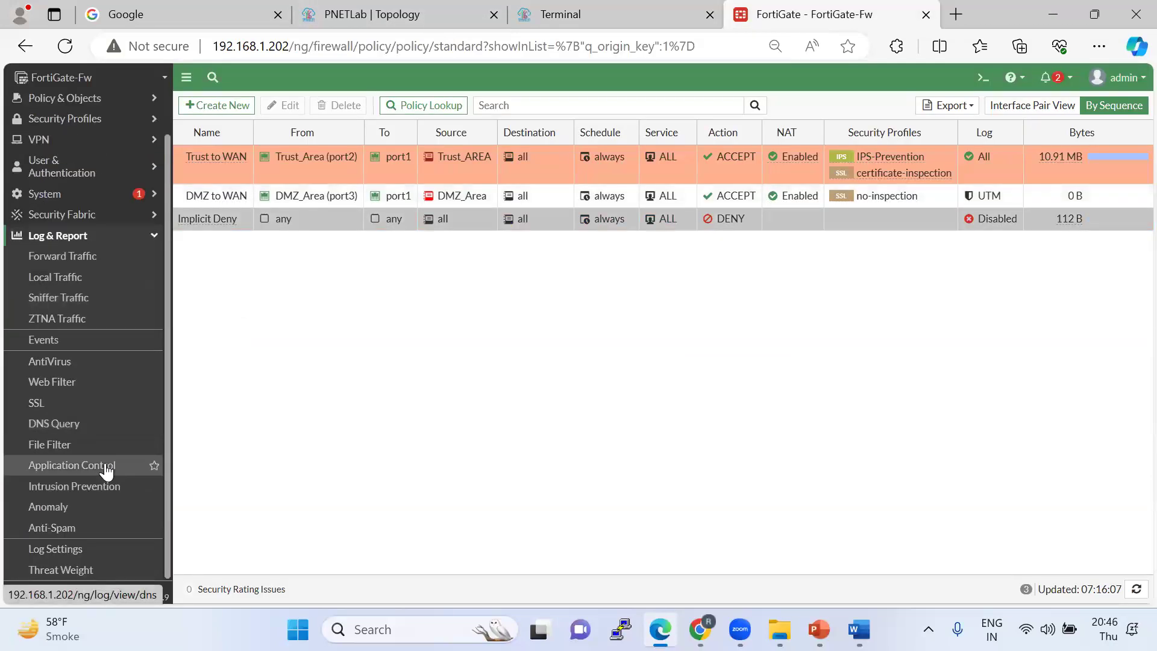
pyautogui.click(36, 487)
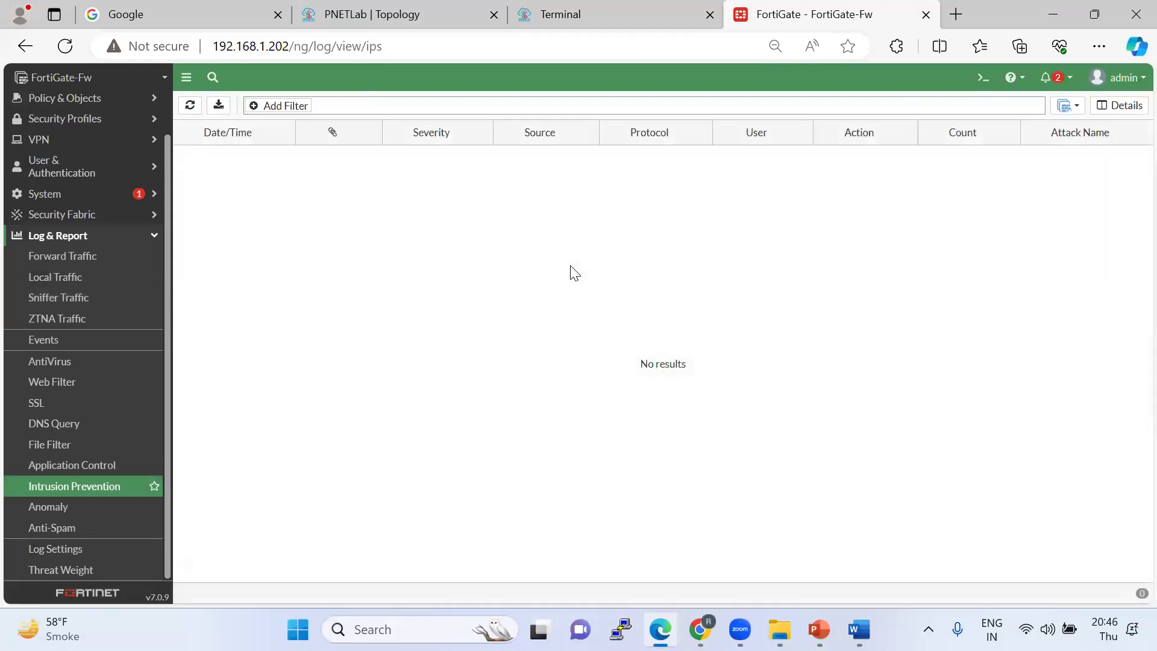
pyautogui.click(191, 106)
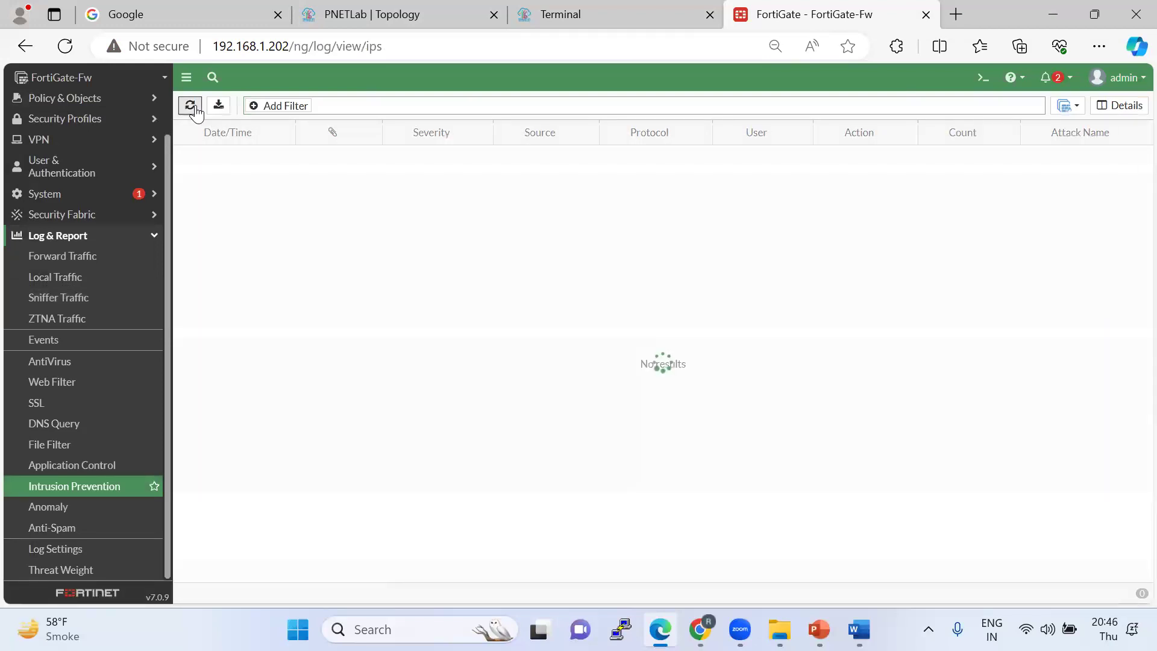
pyautogui.scroll(1, 104, 403)
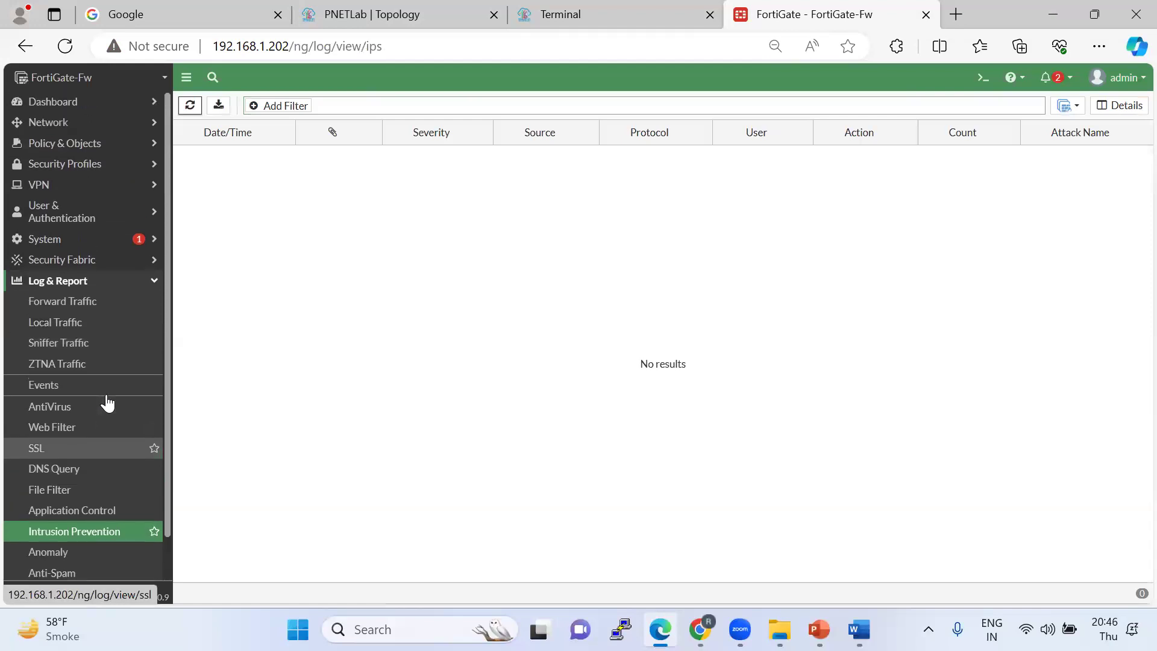
pyautogui.click(577, 12)
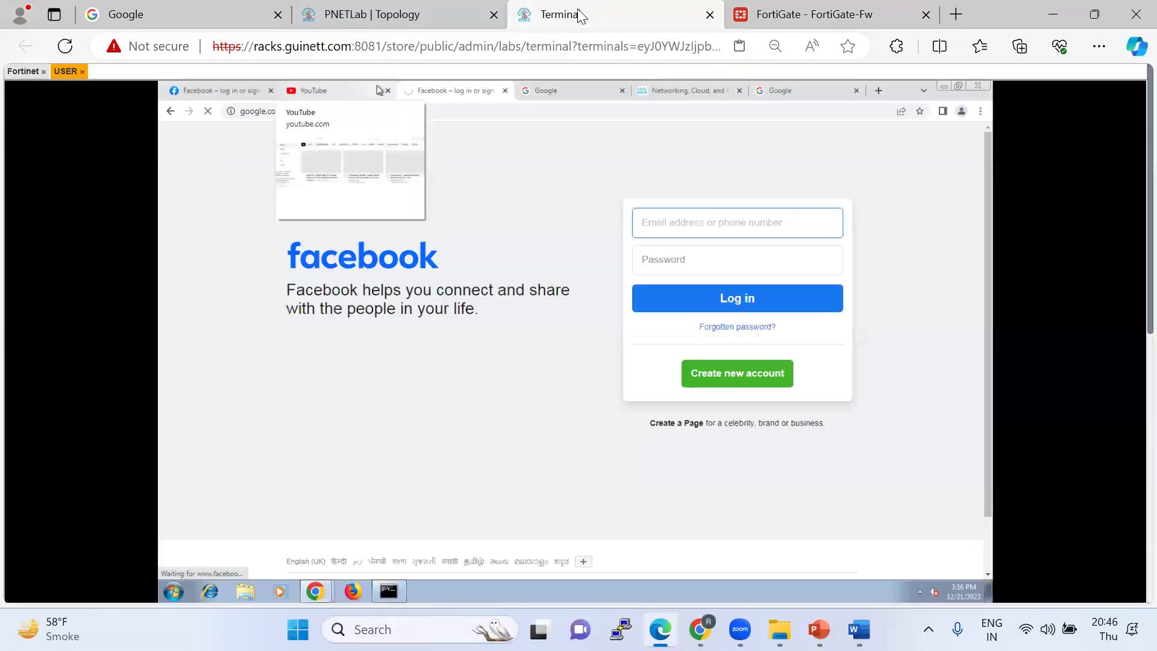
pyautogui.click(887, 18)
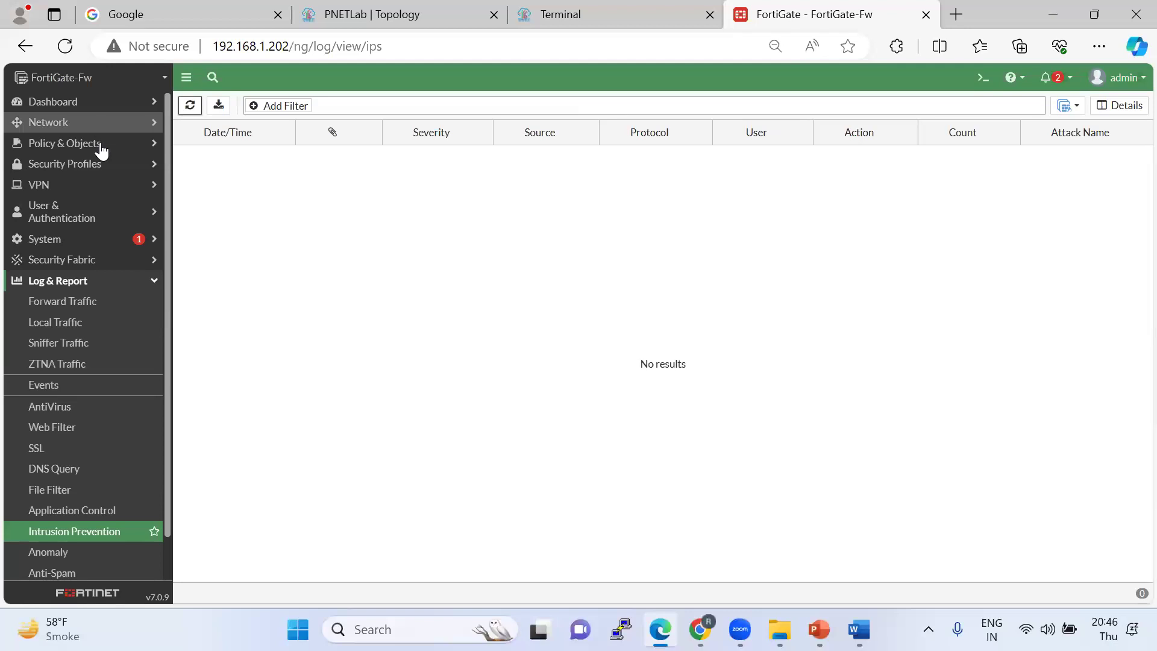
pyautogui.click(109, 144)
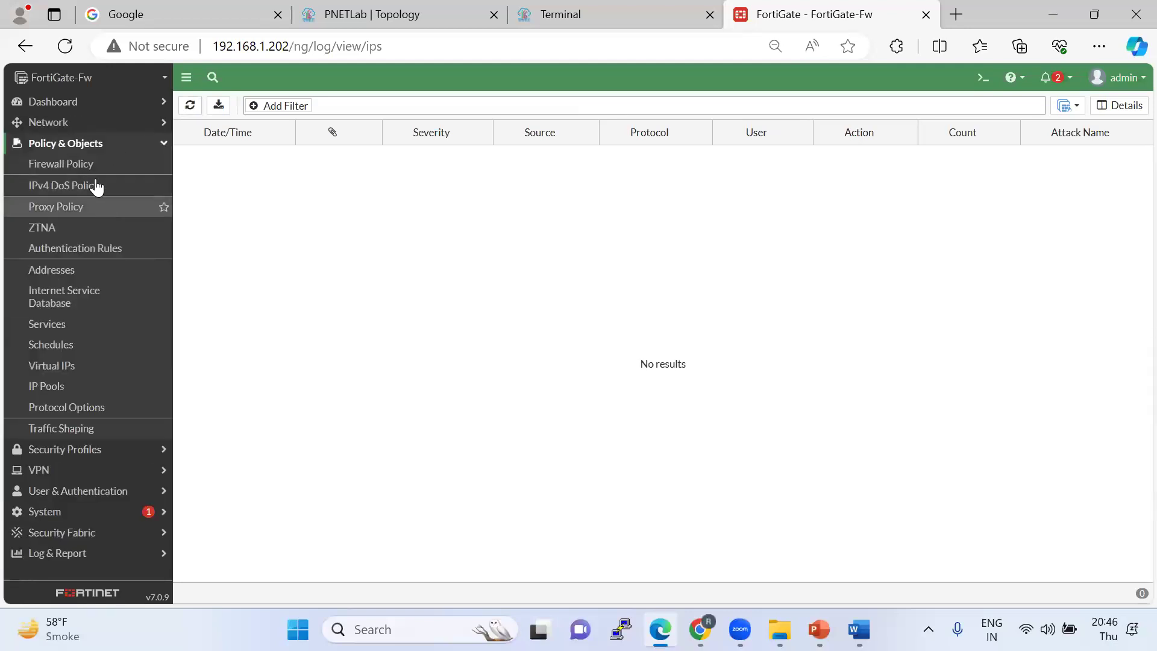
# Turn off IPS on the Trust to WAN policy, leaving only certificate-inspection, and save it.
pyautogui.click(91, 166)
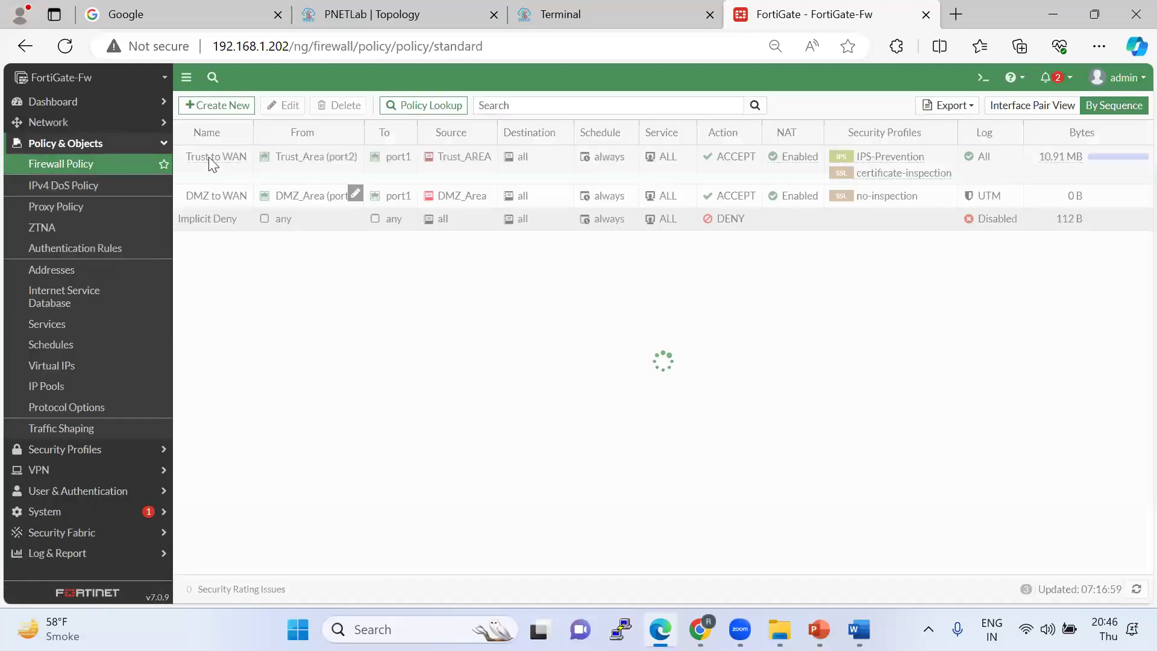
pyautogui.click(200, 154)
pyautogui.doubleClick(200, 153)
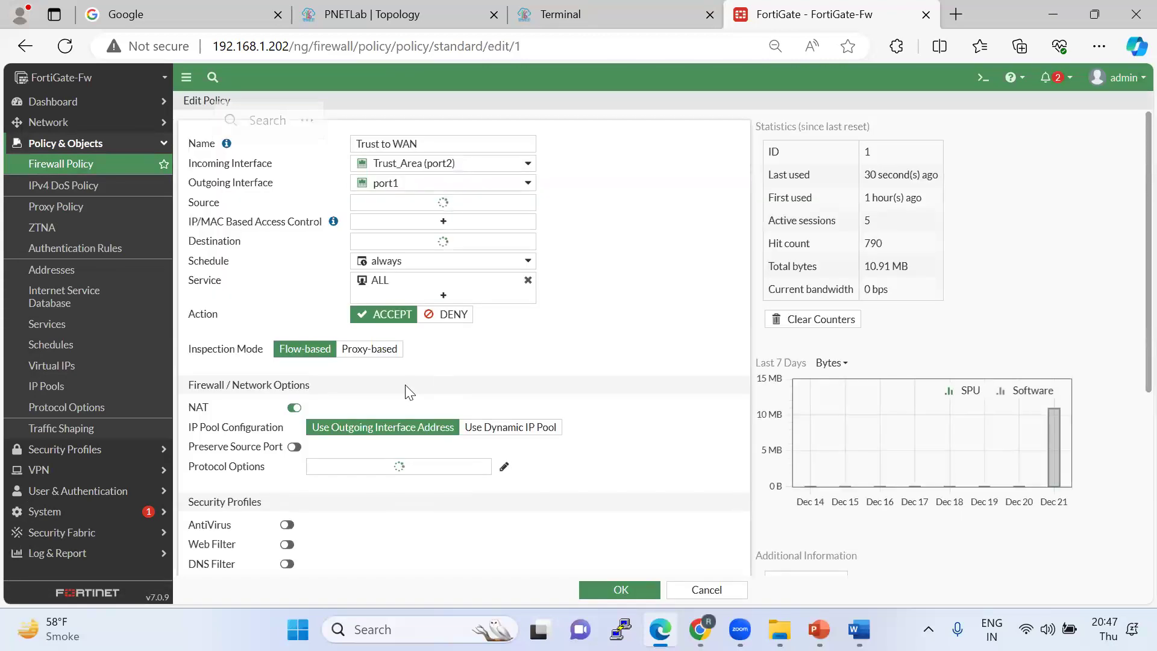
pyautogui.scroll(-1, 420, 416)
pyautogui.scroll(-3, 420, 416)
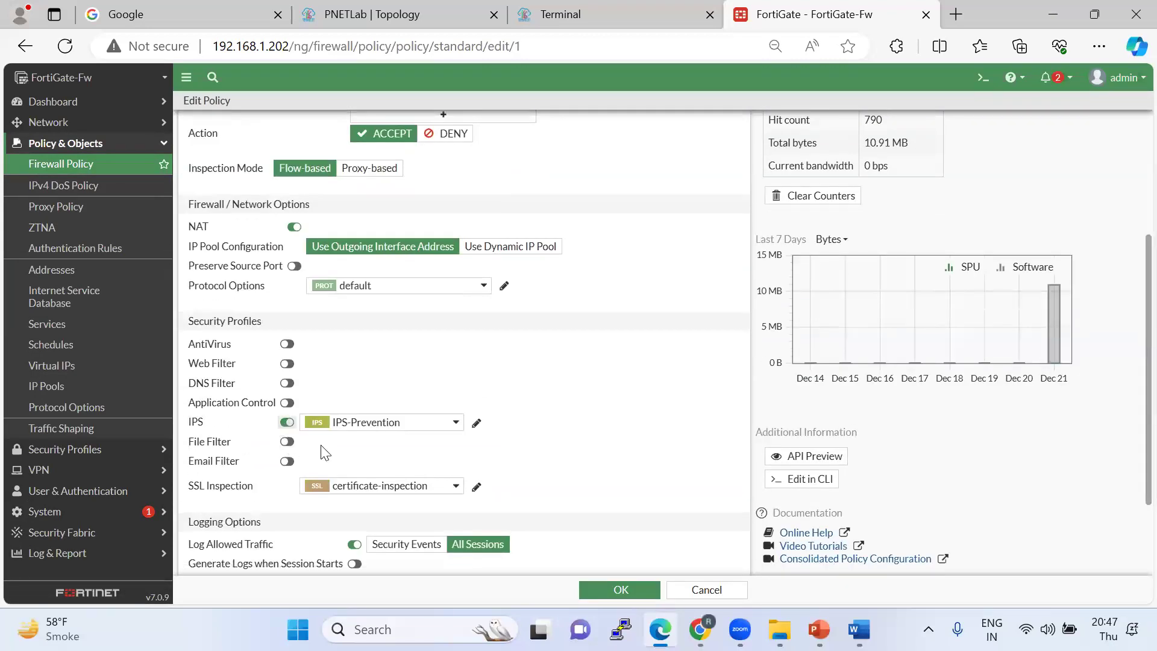
pyautogui.click(630, 590)
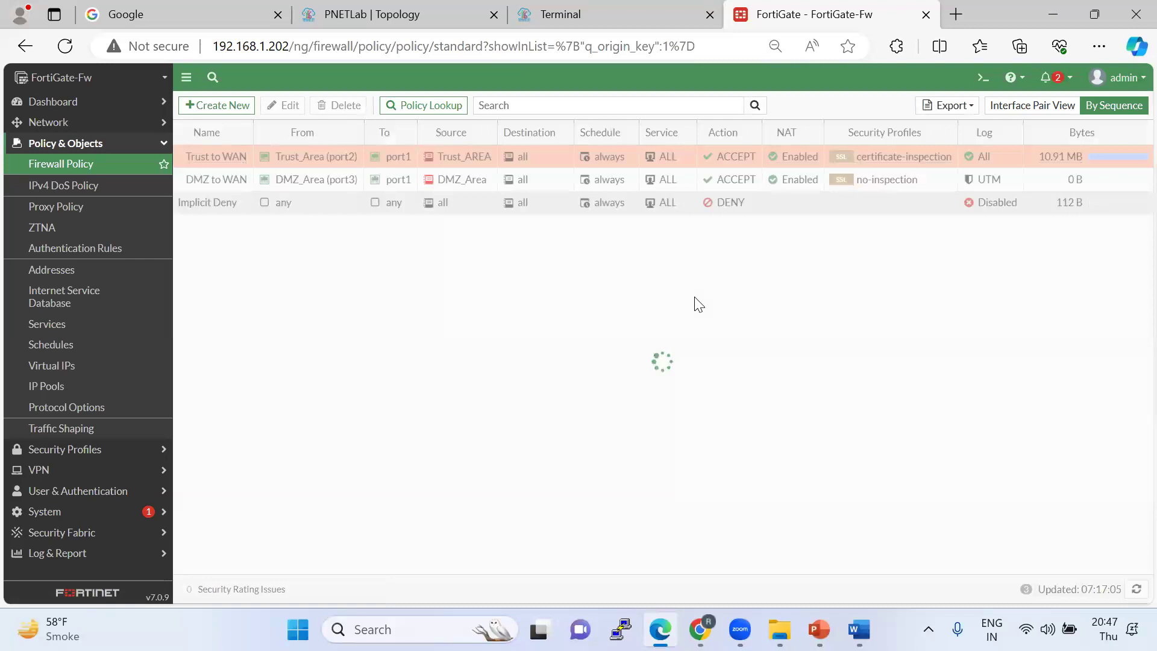
pyautogui.click(616, 24)
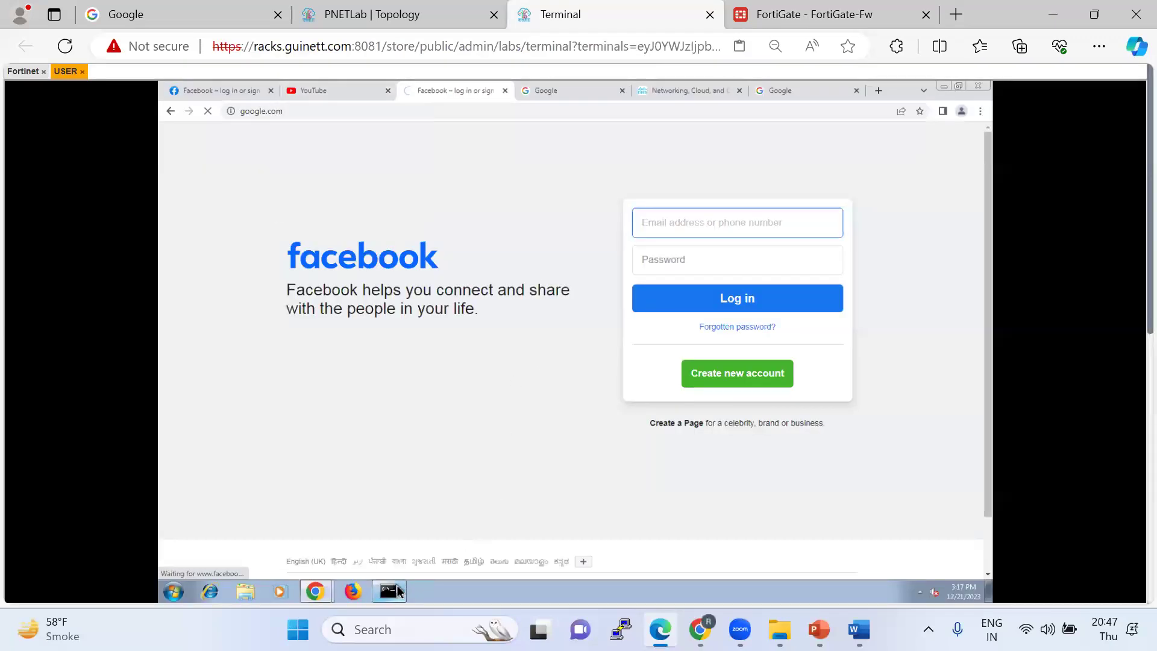
# Check that the 1.1.1.1 ping now gets replies and the Google homepage has loaded.
pyautogui.click(391, 590)
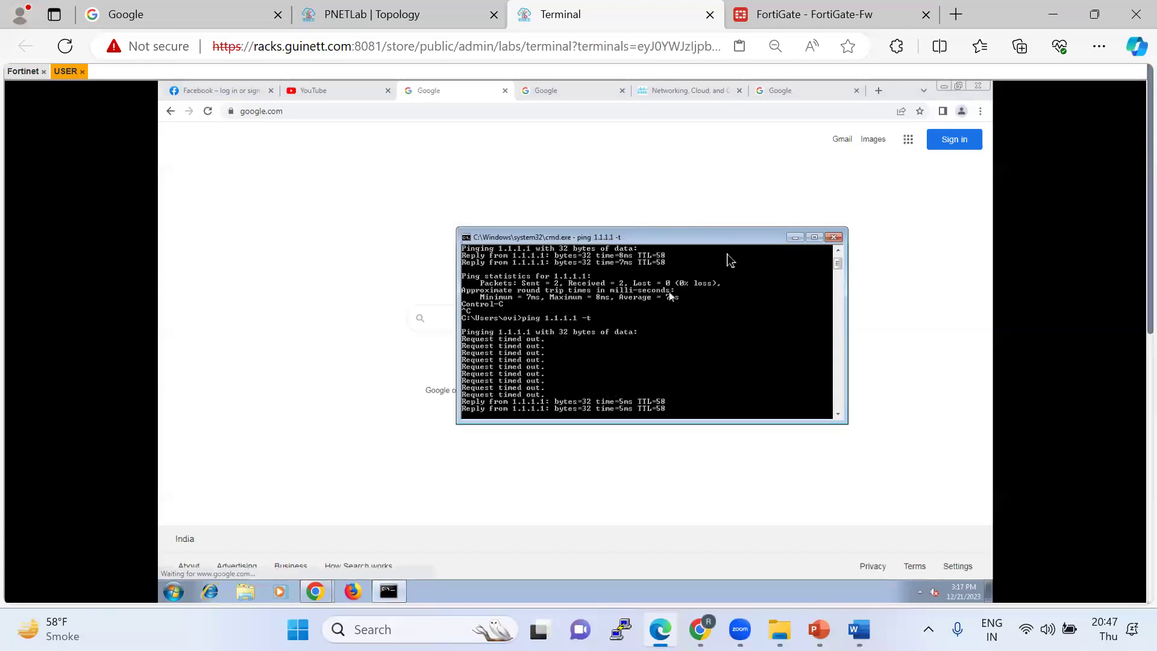
pyautogui.click(794, 238)
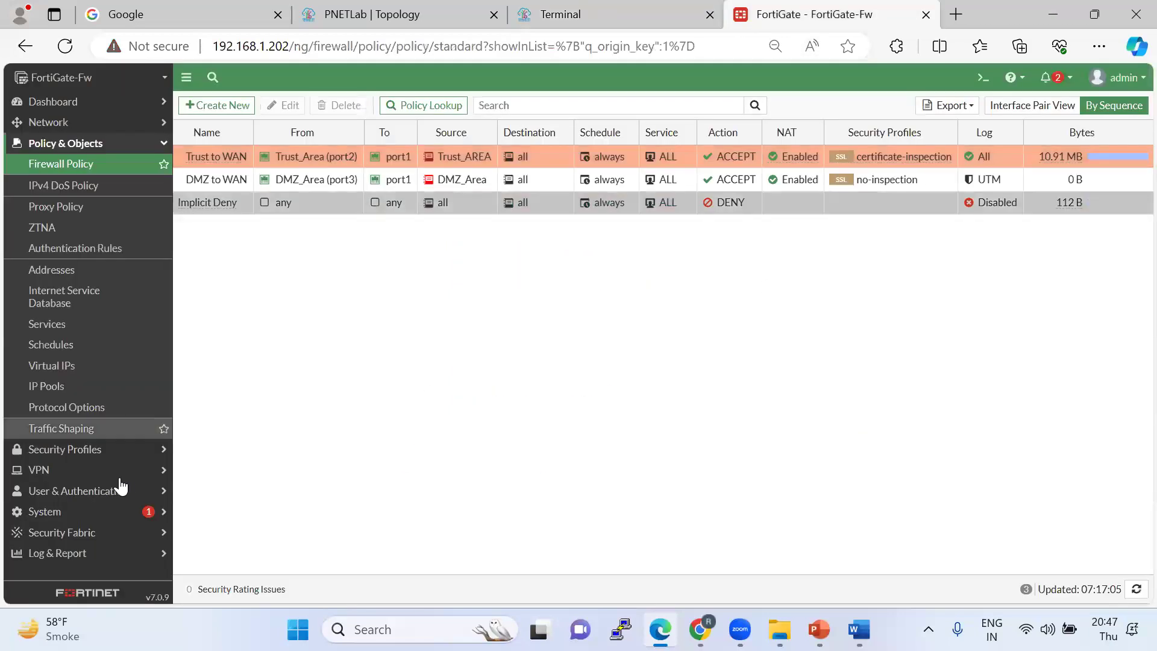
# Look at IPS Signatures, cancel a new custom signature, then show the Intrusion Prevention sensor list.
pyautogui.click(77, 451)
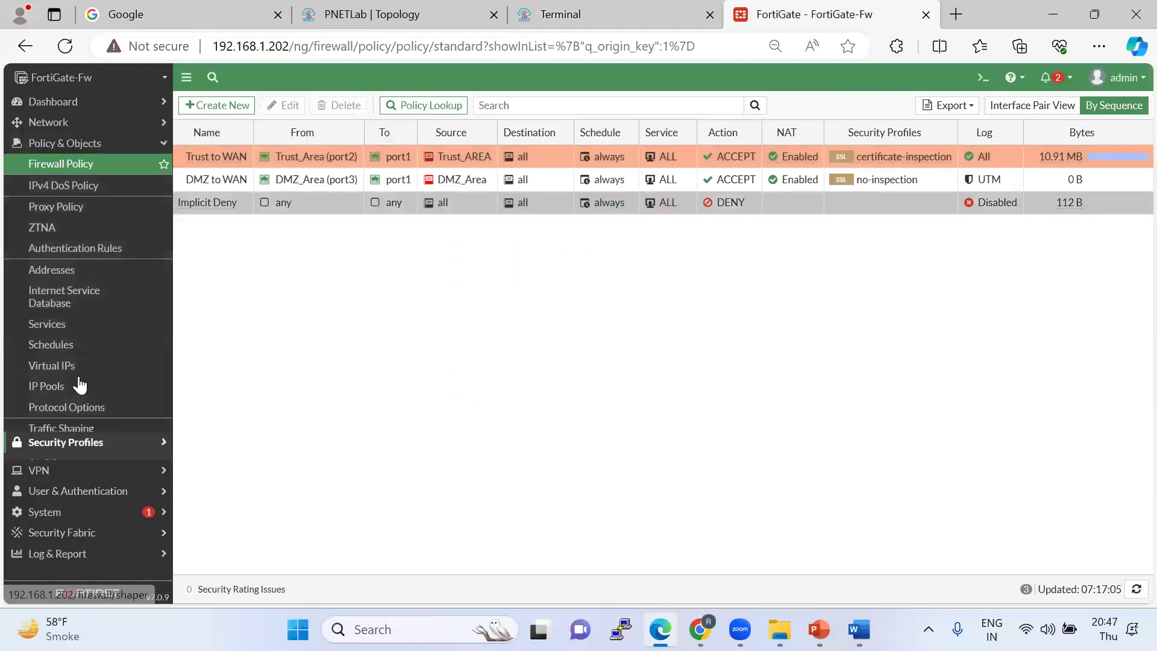
pyautogui.click(79, 397)
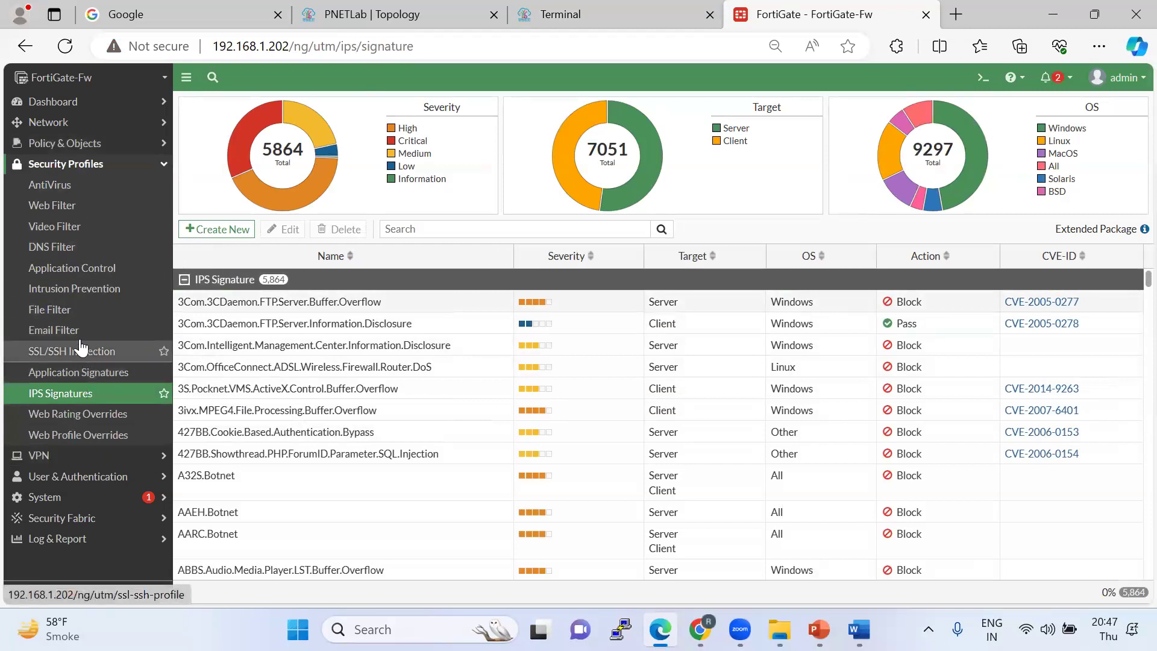
pyautogui.click(227, 230)
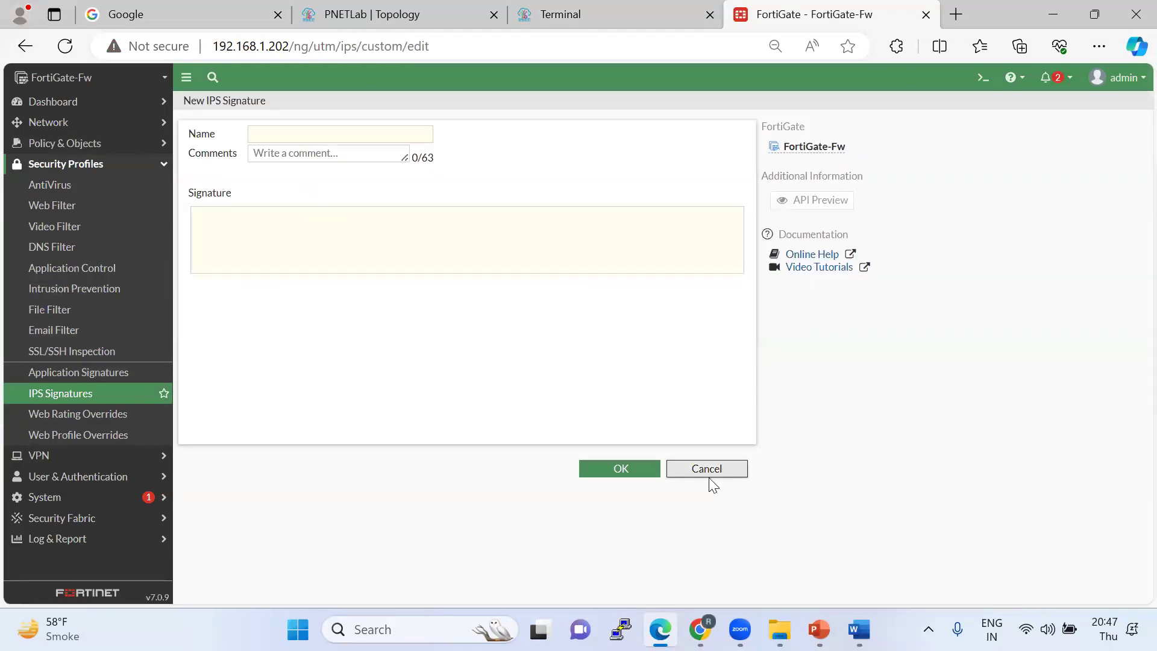
pyautogui.click(708, 474)
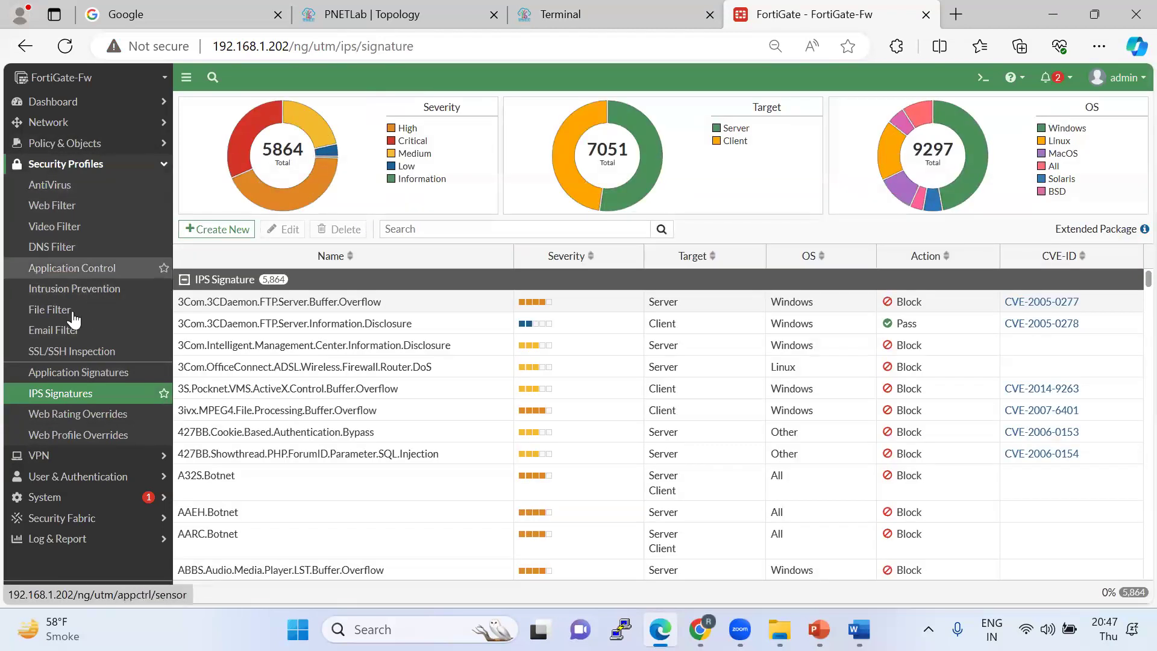
pyautogui.click(74, 289)
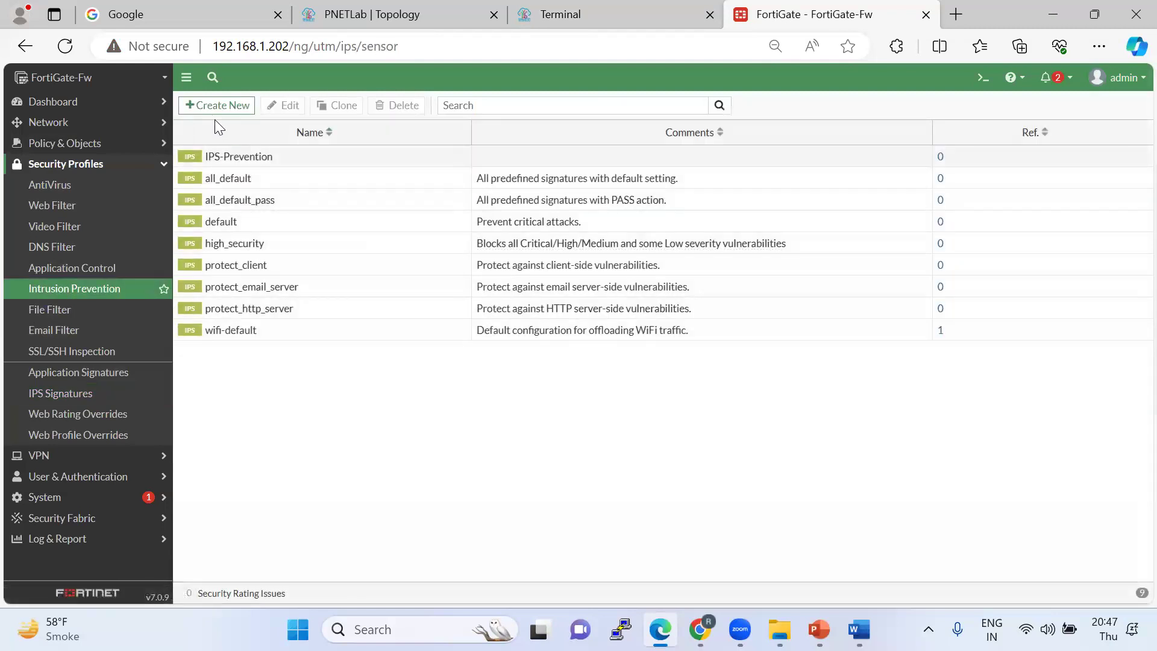
# Open IPS-Prevention's severity filter and clear the icmp signature search.
pyautogui.doubleClick(238, 156)
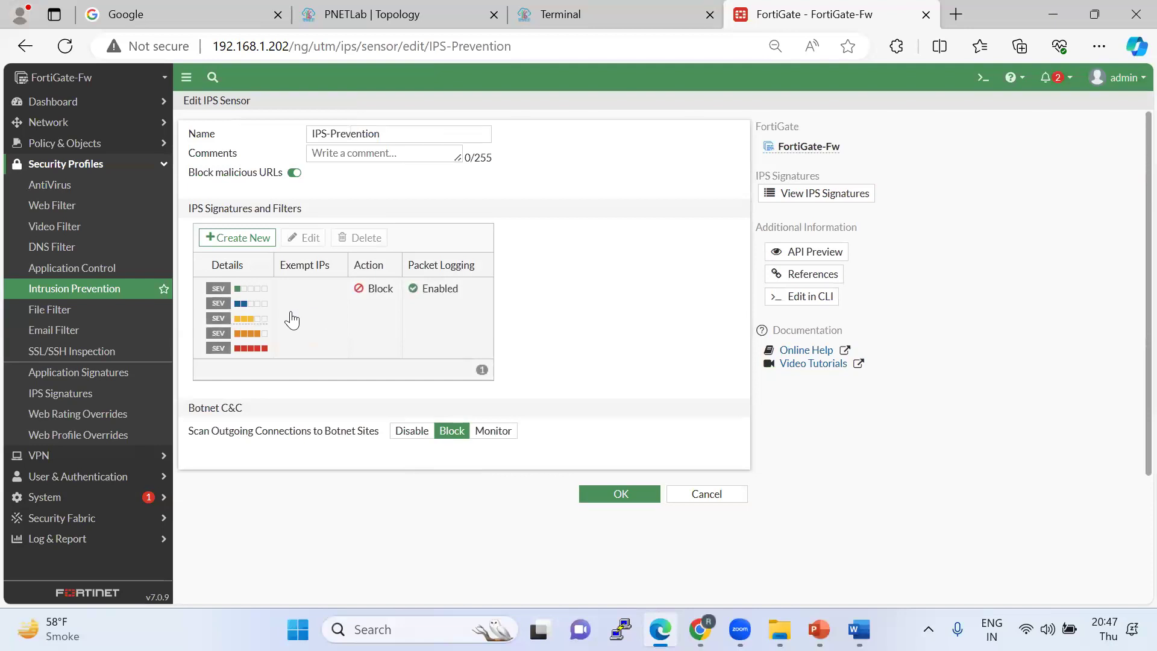
pyautogui.doubleClick(261, 307)
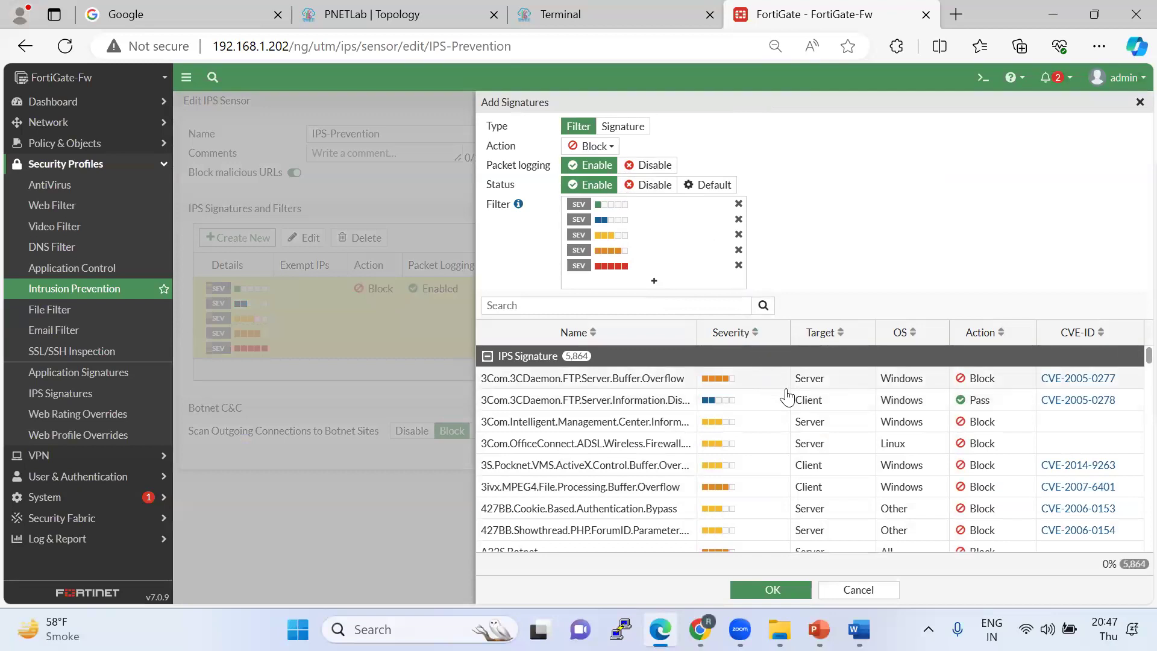
pyautogui.scroll(-3, 862, 425)
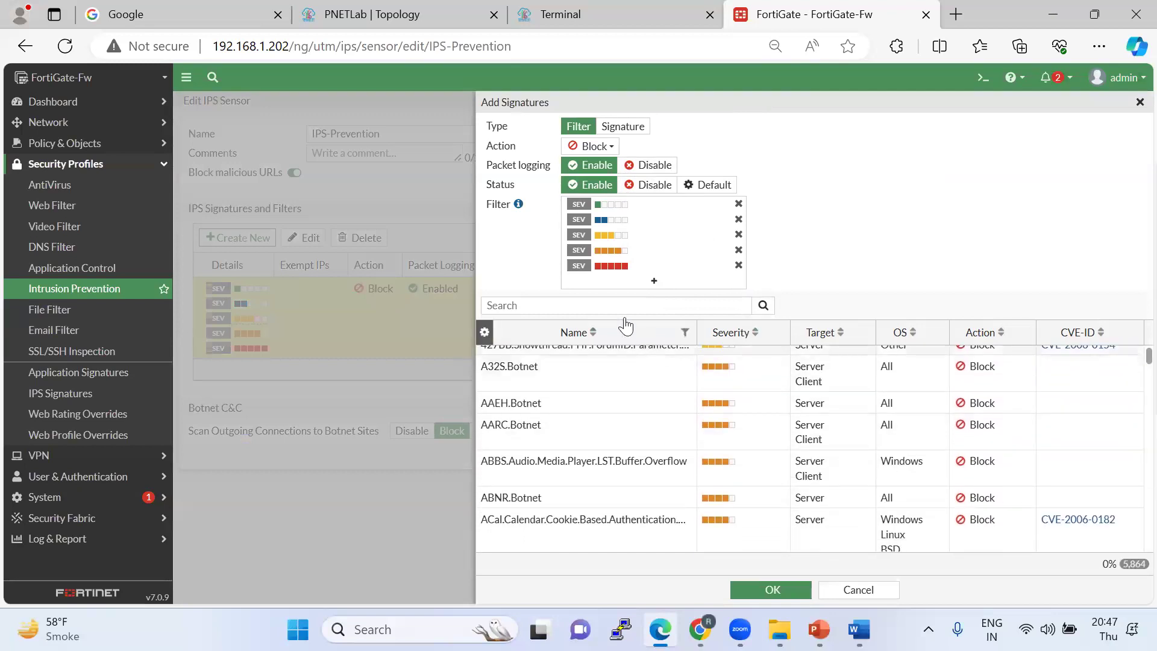
pyautogui.click(526, 299)
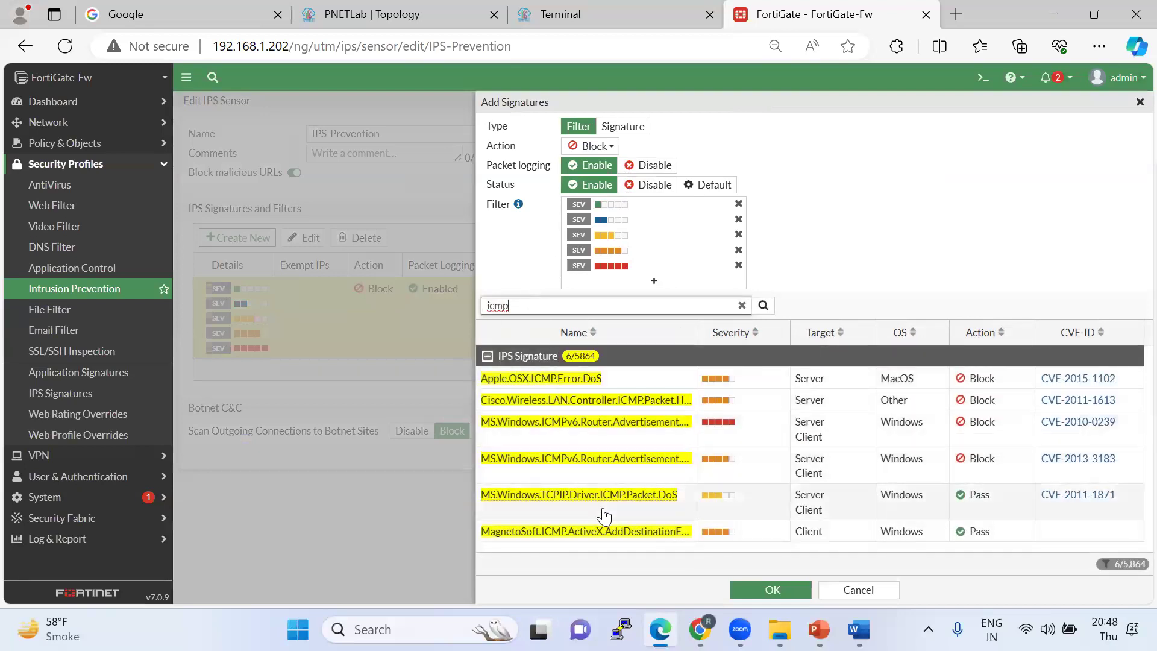
pyautogui.click(742, 305)
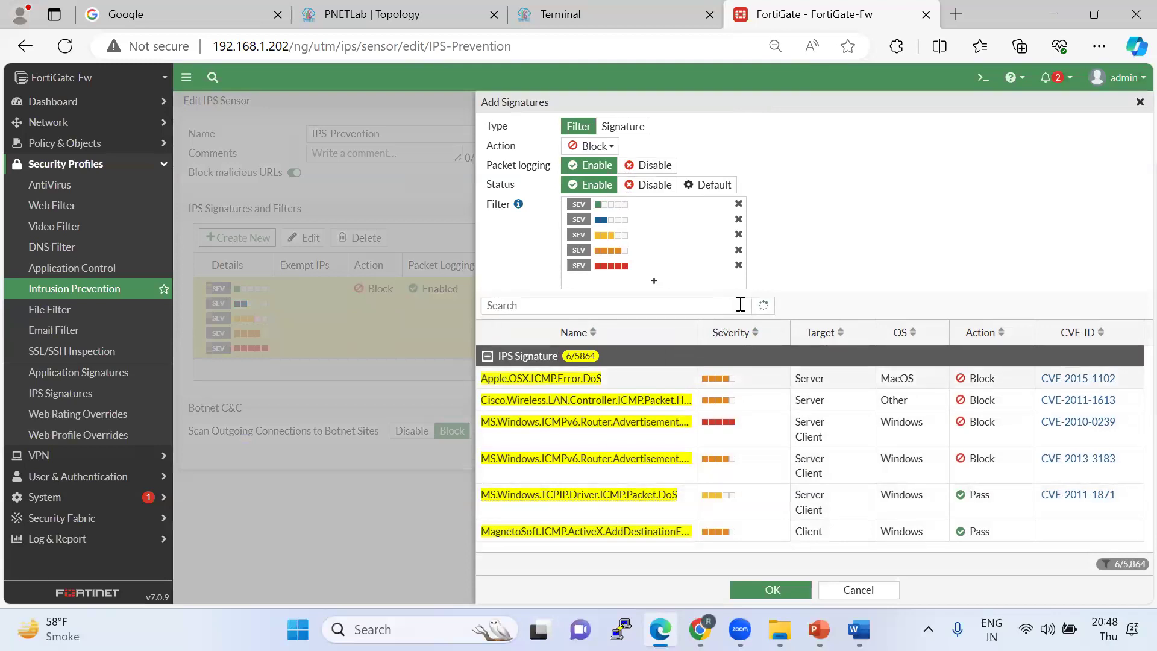
# Remove the two lowest severities, keeping medium, high and critical, and save the sensor.
pyautogui.click(739, 205)
pyautogui.click(738, 205)
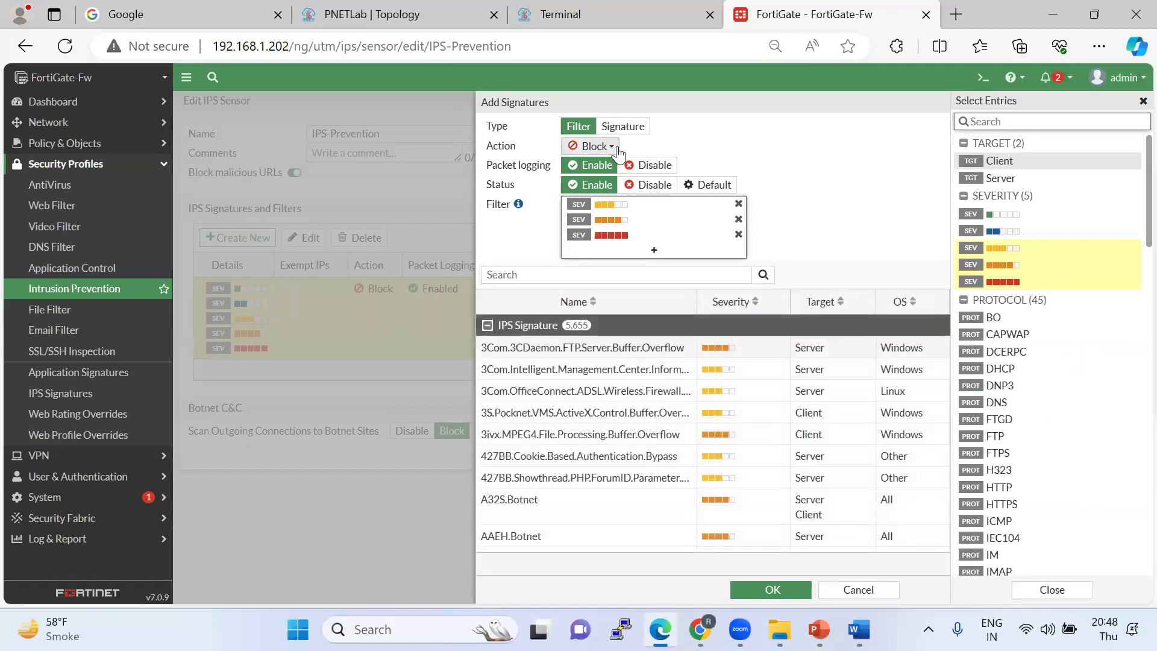
pyautogui.click(623, 128)
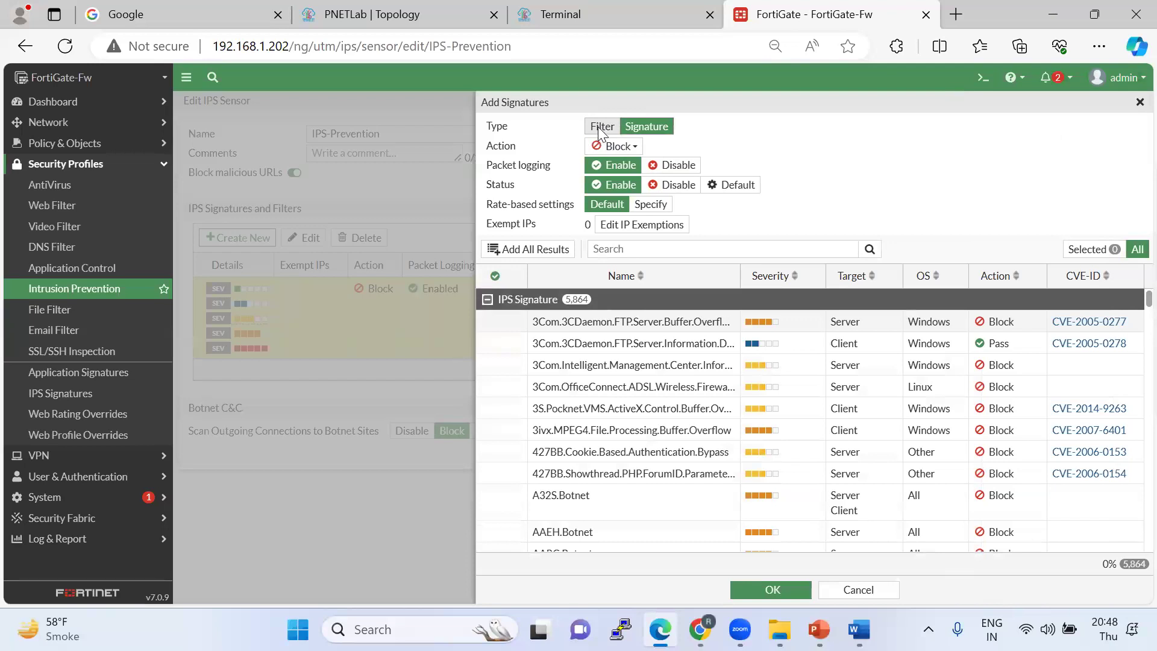
pyautogui.click(598, 127)
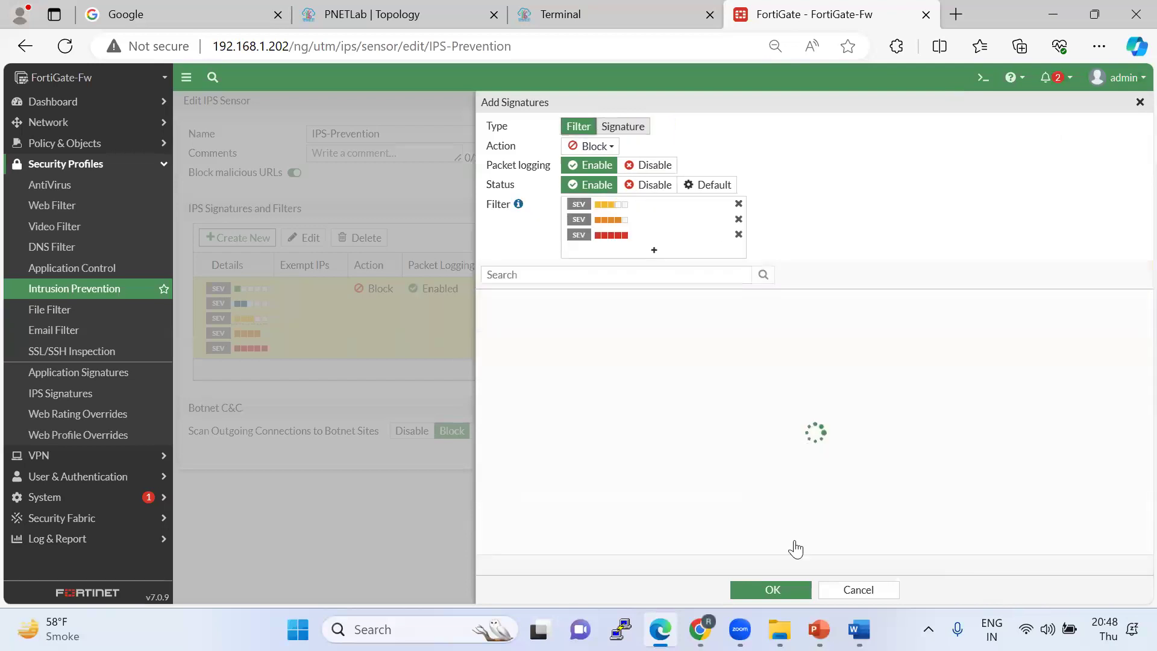
pyautogui.click(767, 592)
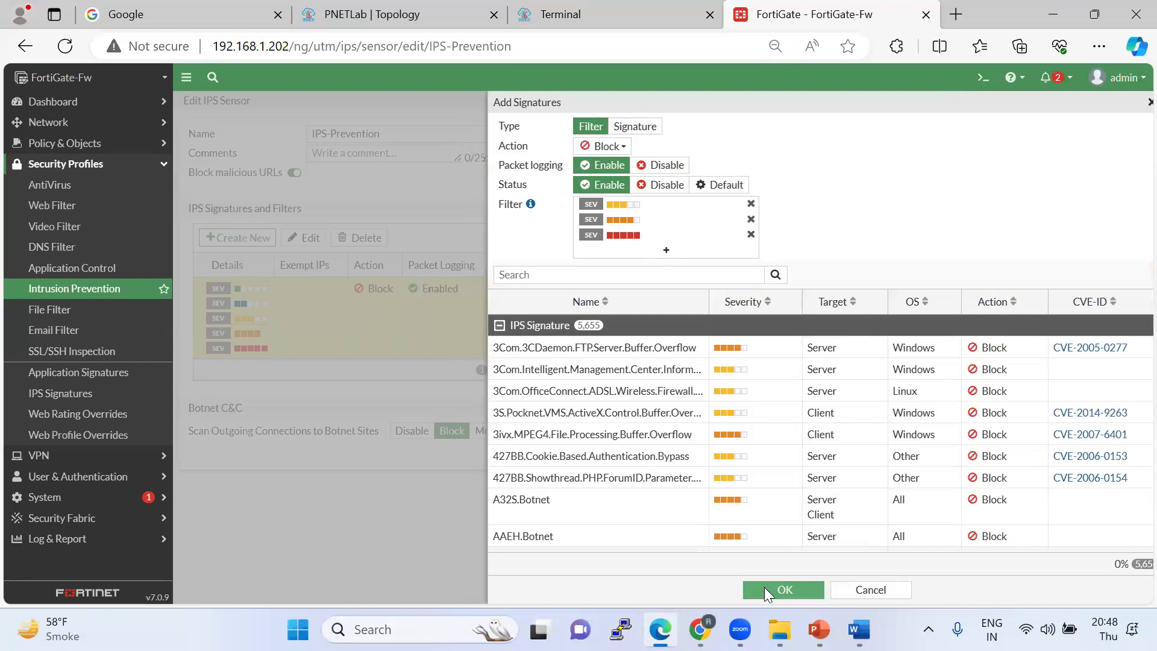
pyautogui.click(617, 495)
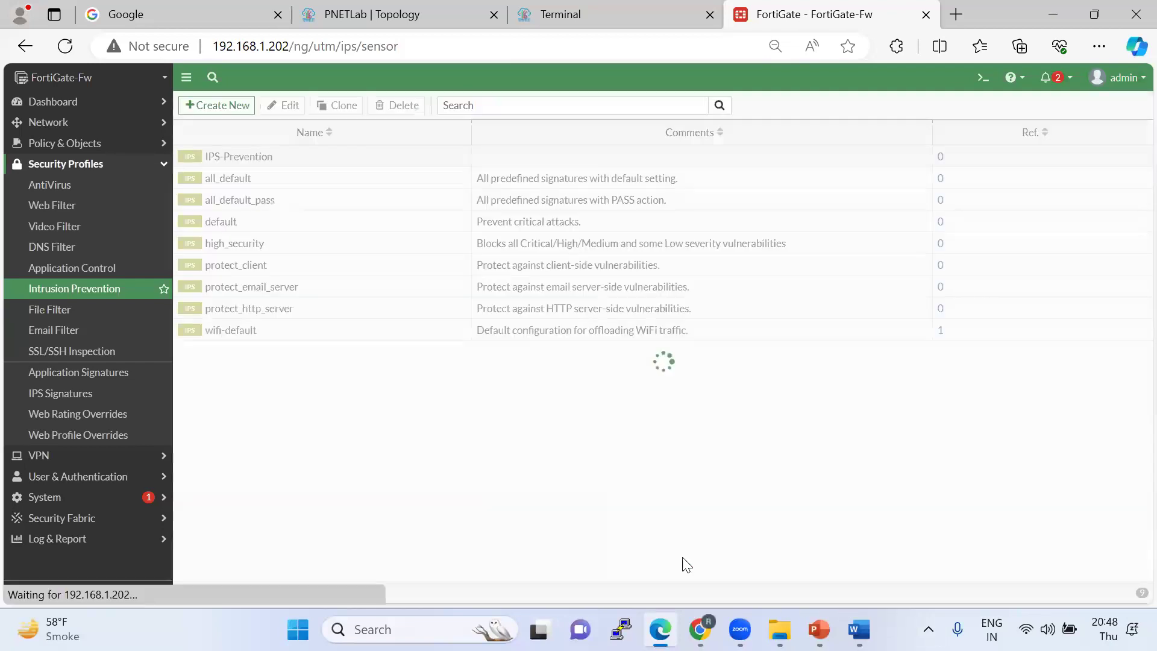
# Enable IPS on the Trust to WAN policy, choose the IPS-Prevention profile, and save.
pyautogui.click(576, 14)
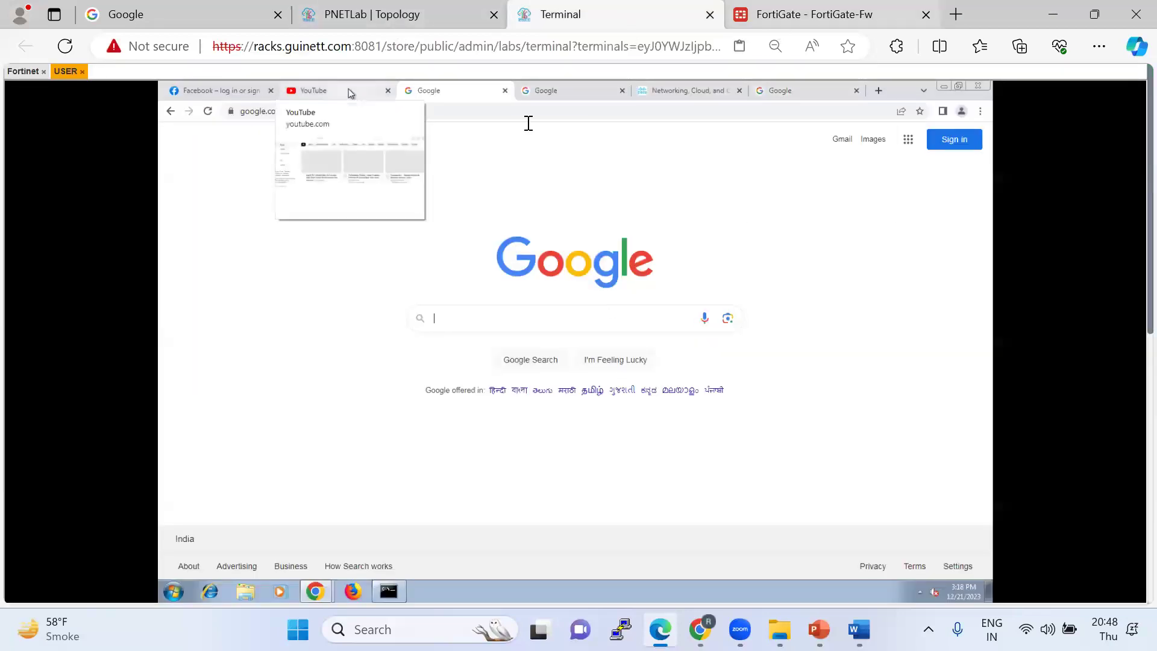
pyautogui.click(805, 14)
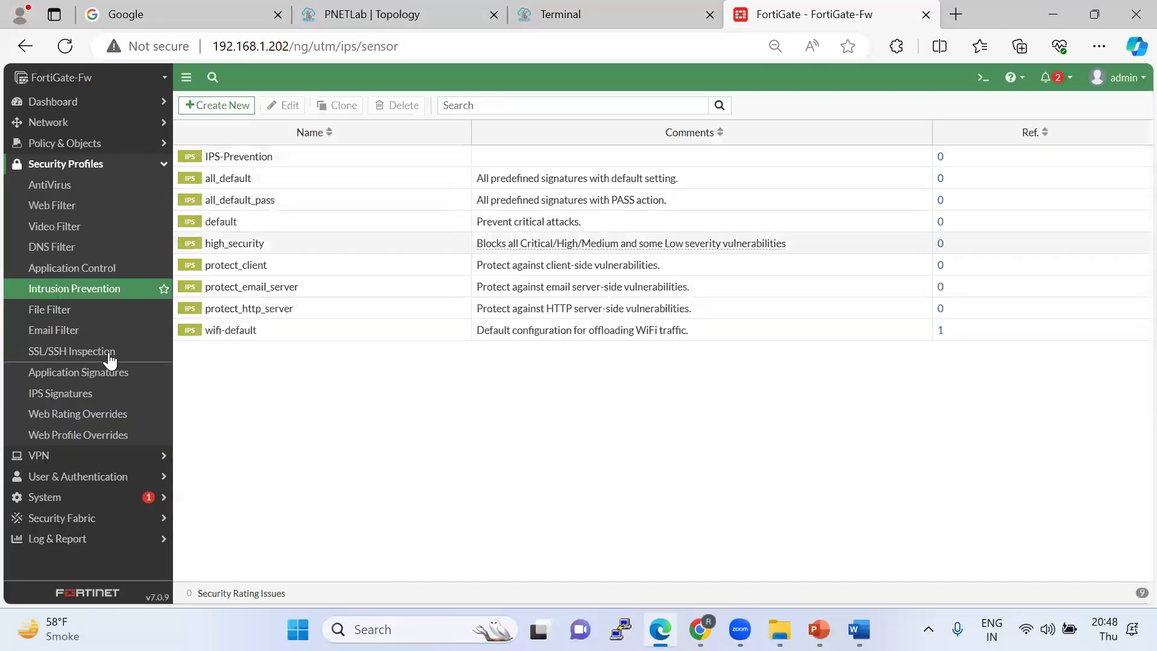
pyautogui.click(85, 144)
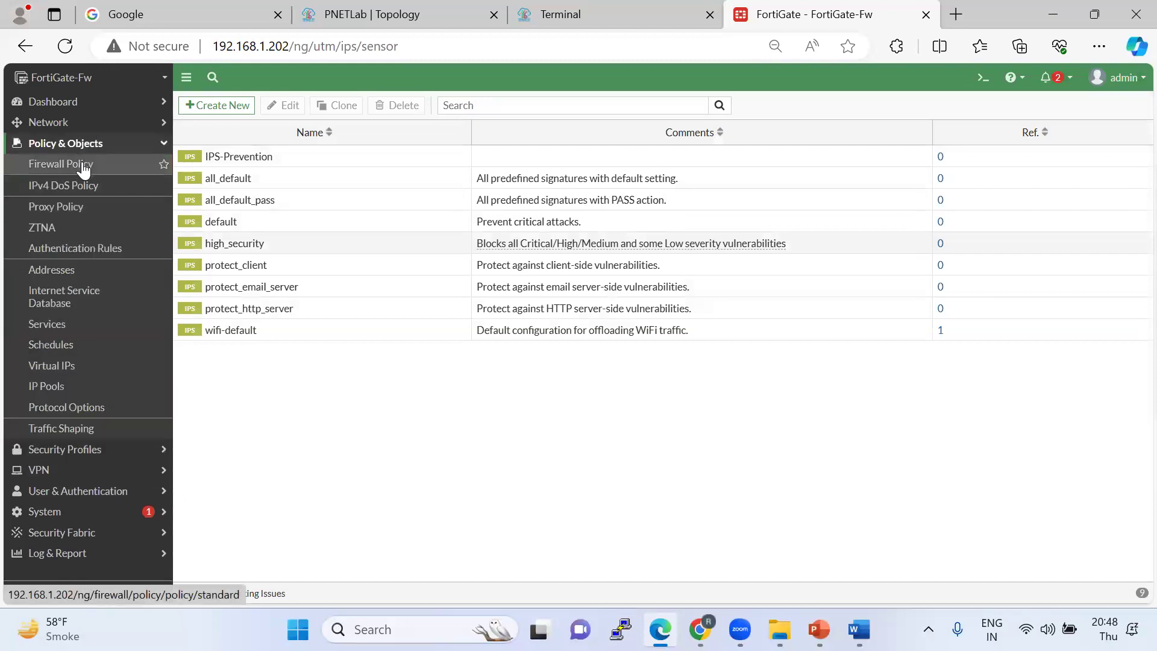
pyautogui.click(84, 168)
pyautogui.doubleClick(215, 157)
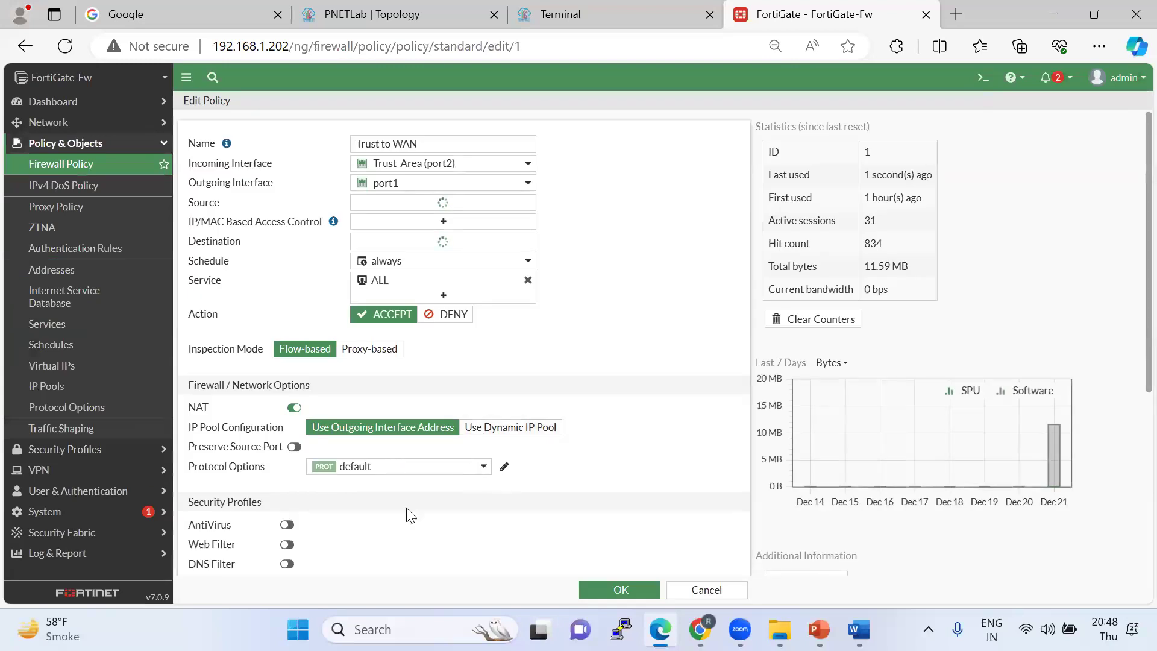
pyautogui.scroll(-2, 410, 515)
pyautogui.click(287, 477)
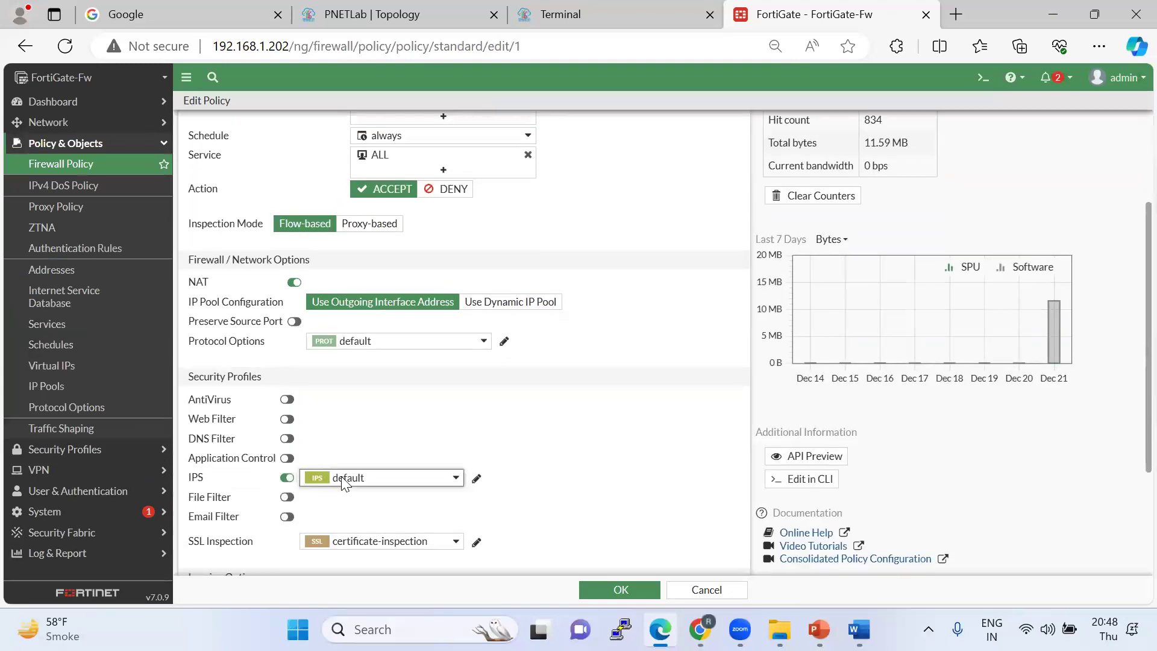
pyautogui.click(342, 478)
pyautogui.click(375, 587)
pyautogui.click(593, 586)
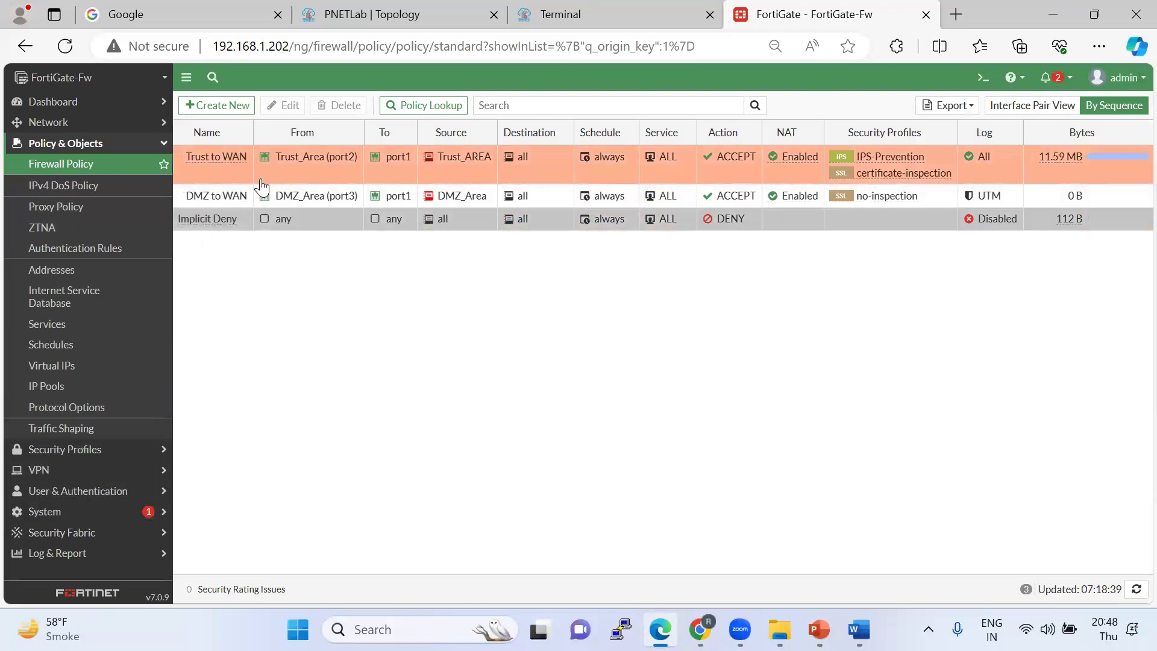
# Refresh the FortiGate policy list and confirm the lab client's ping to 1.1.1.1 still gets replies.
pyautogui.click(75, 47)
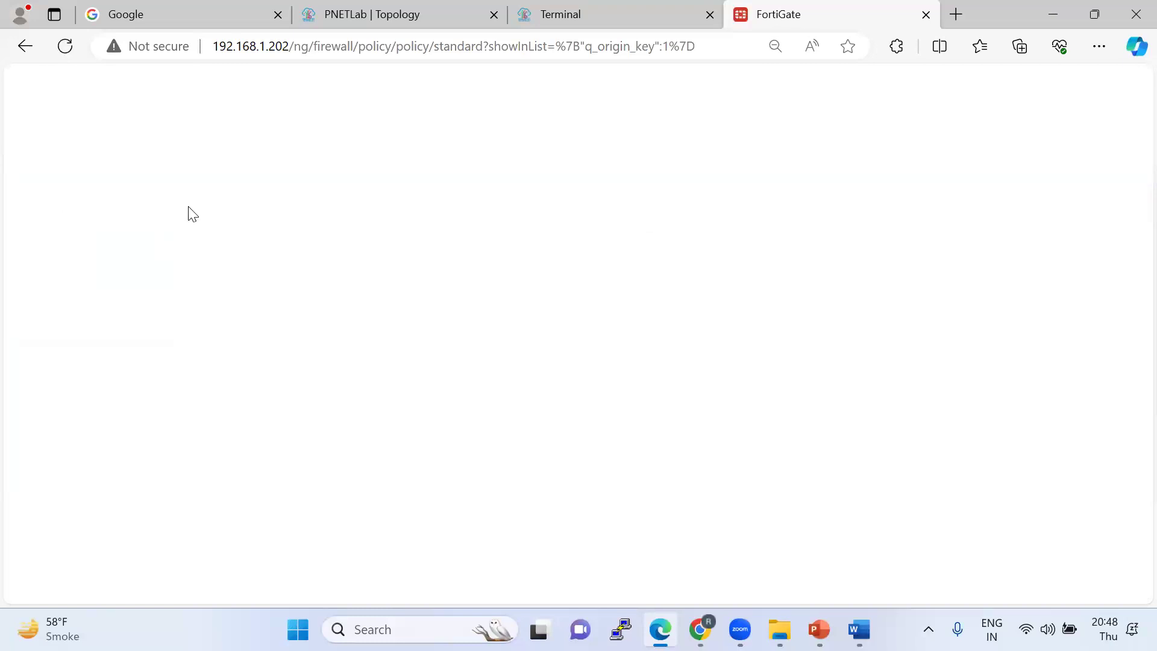
pyautogui.click(560, 13)
pyautogui.click(388, 591)
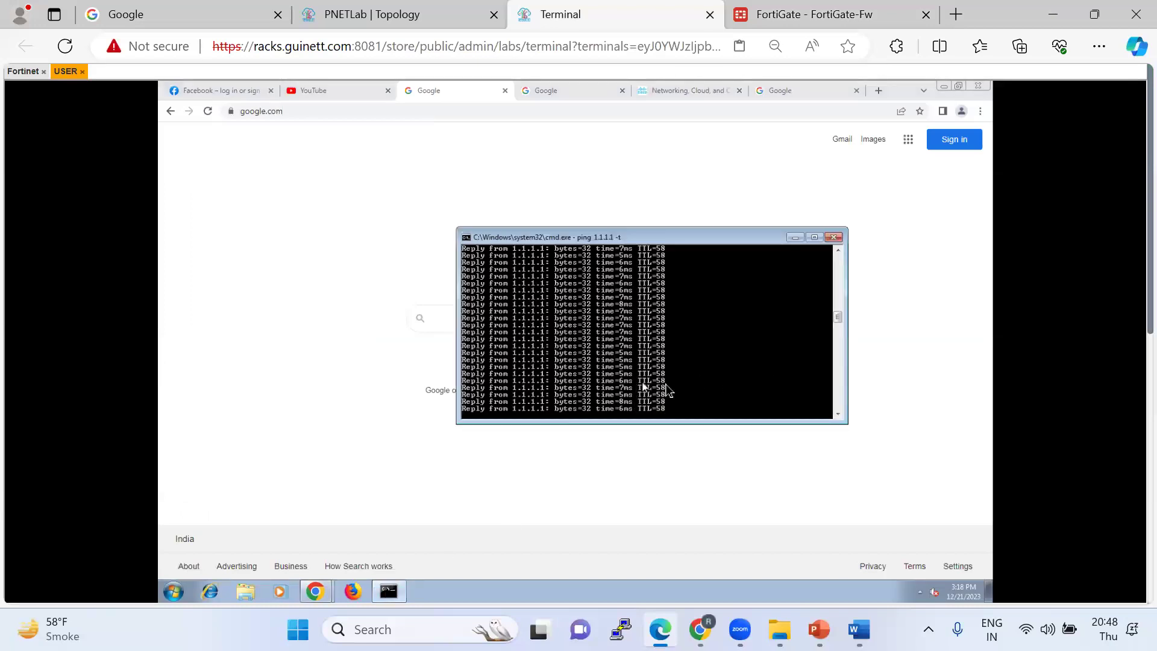
pyautogui.click(784, 15)
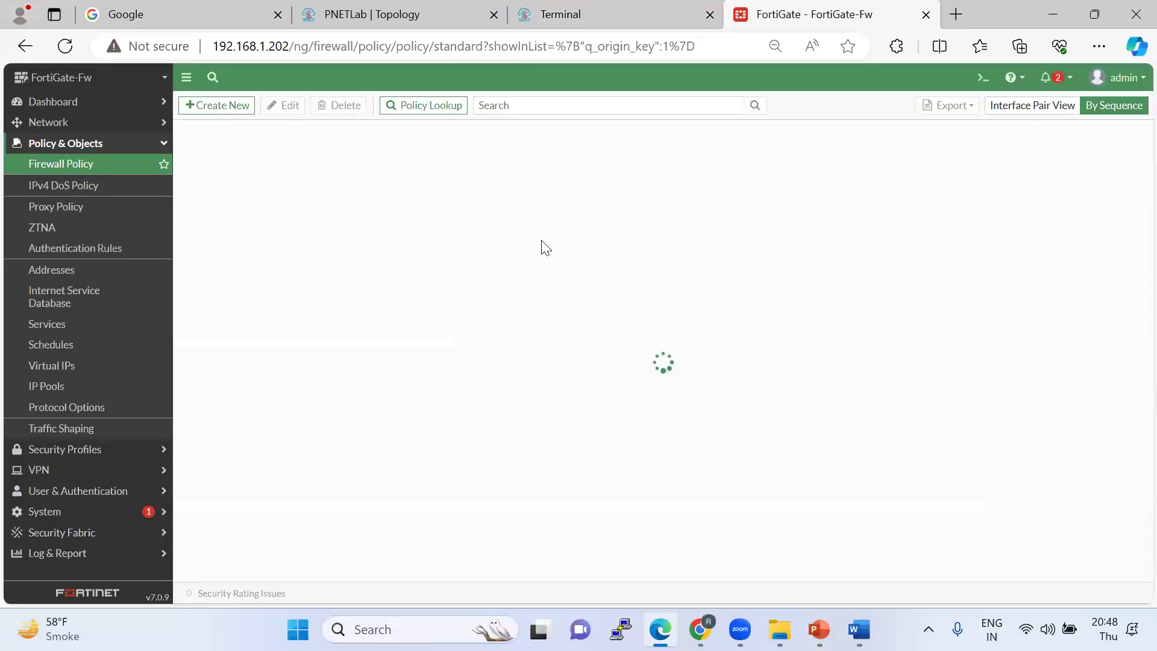
pyautogui.click(585, 17)
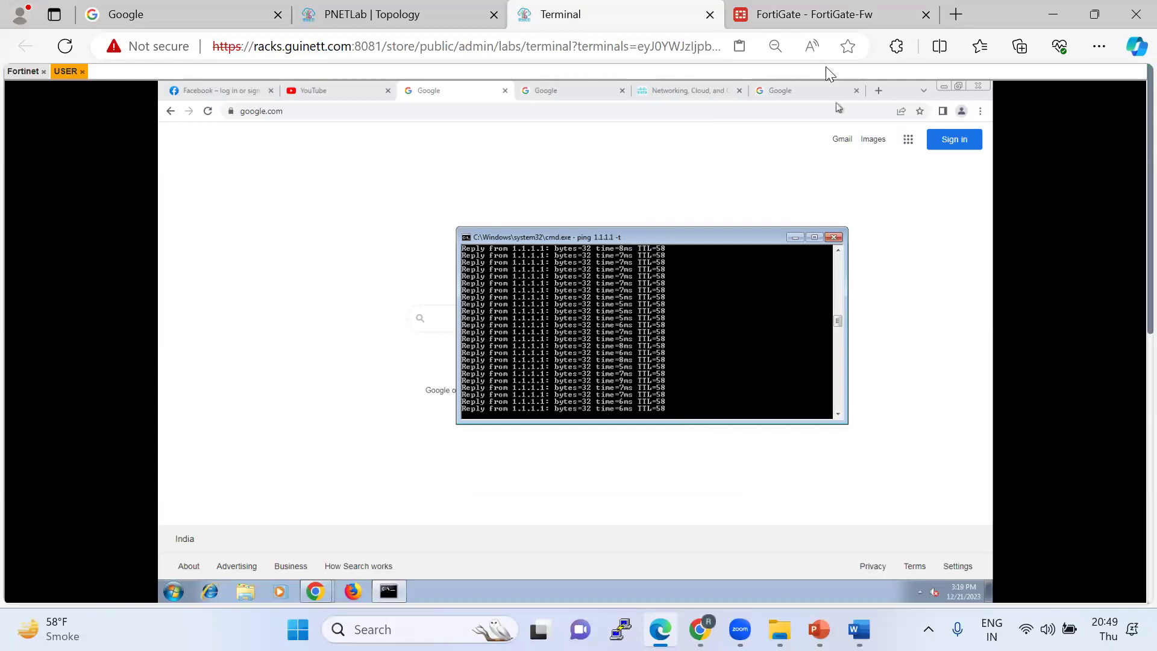
pyautogui.click(801, 21)
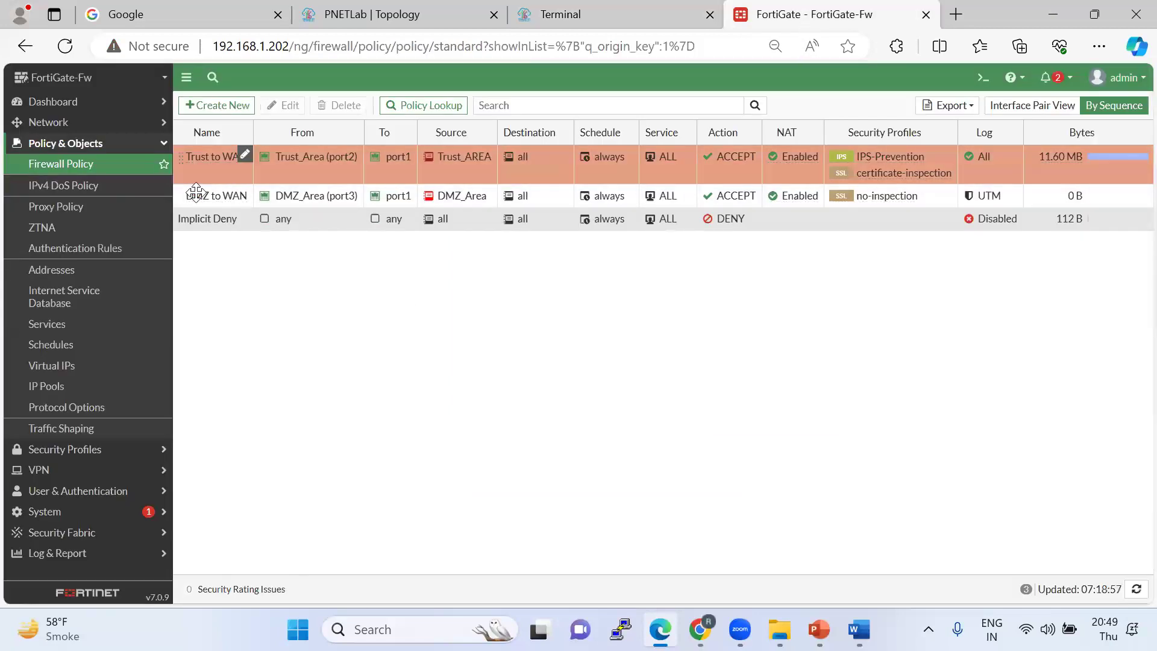
pyautogui.click(602, 14)
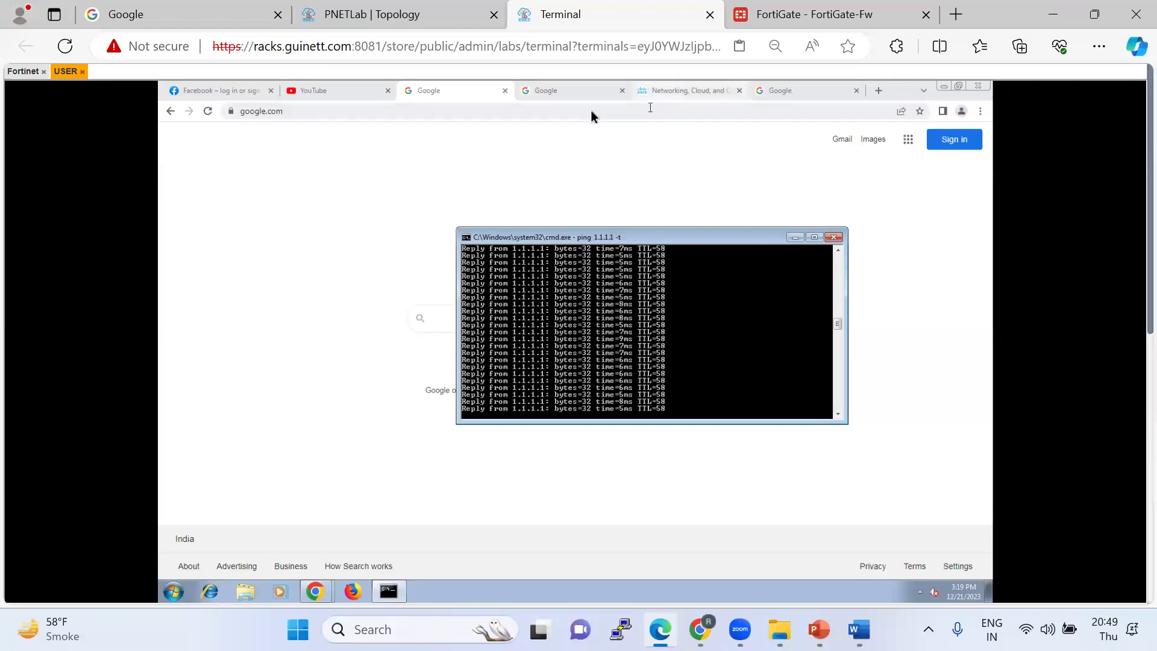
# On the lab client's Chrome, search Google for 'download free virus test file'.
pyautogui.click(366, 111)
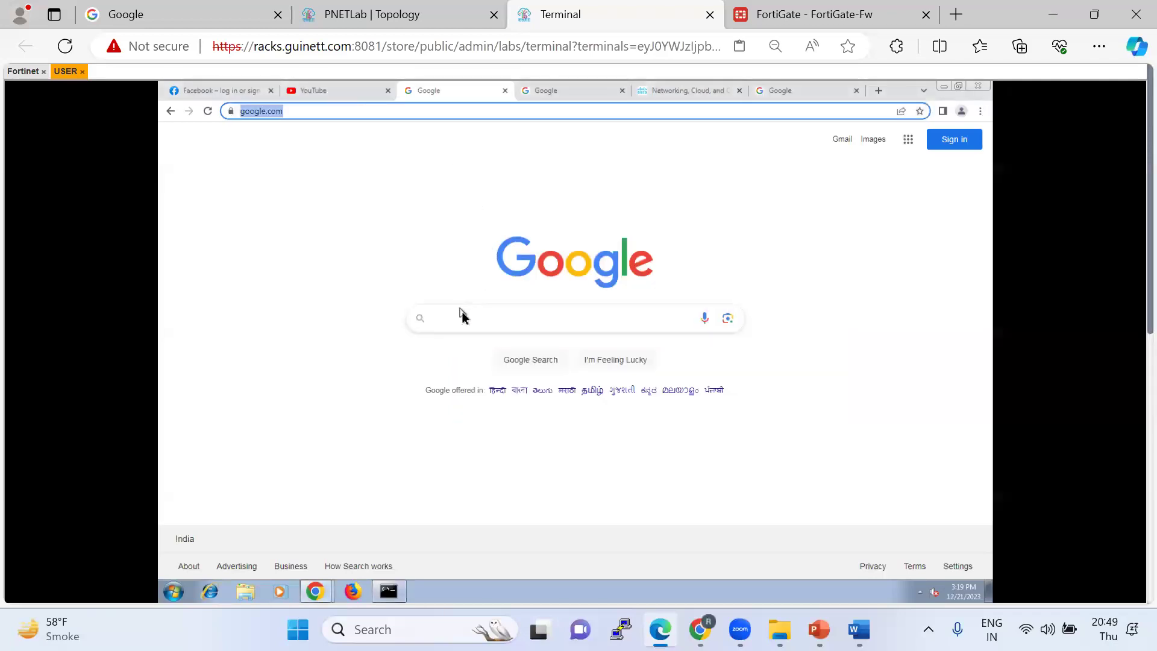
pyautogui.click(475, 320)
pyautogui.write('down')
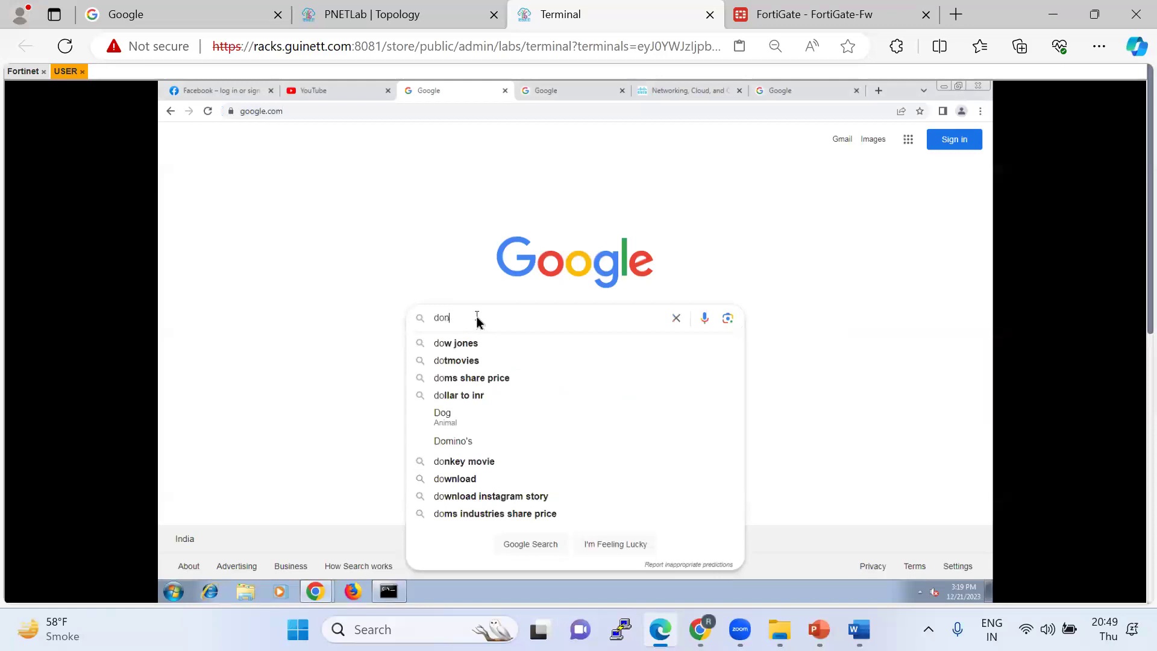
pyautogui.write('loa')
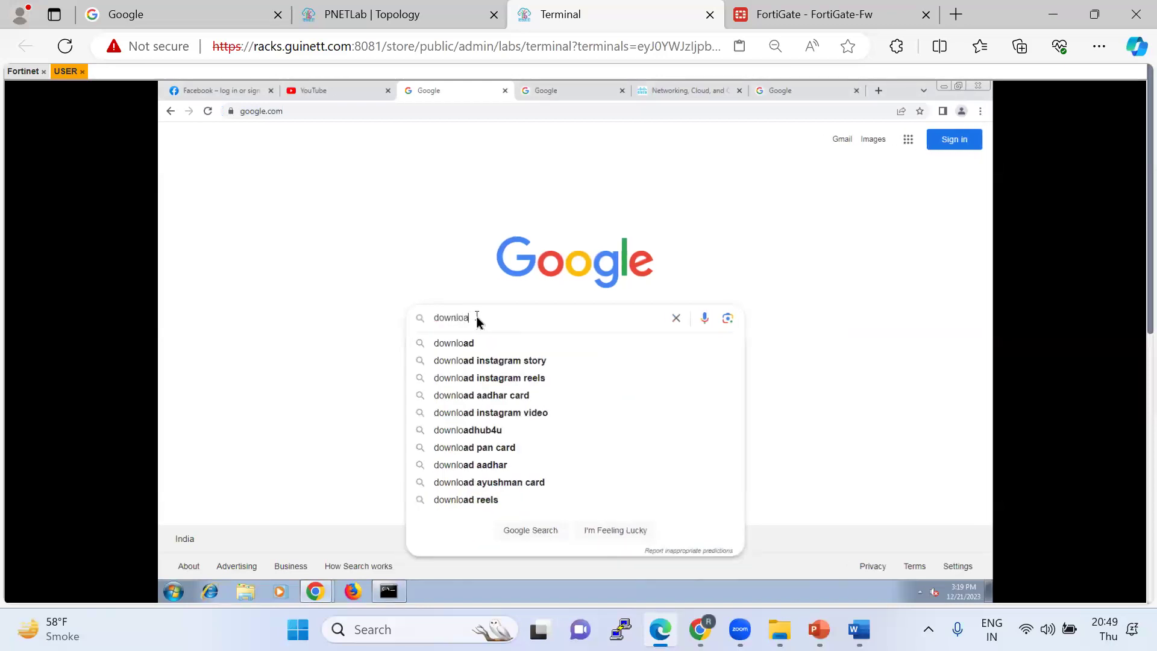
pyautogui.write('d free vir')
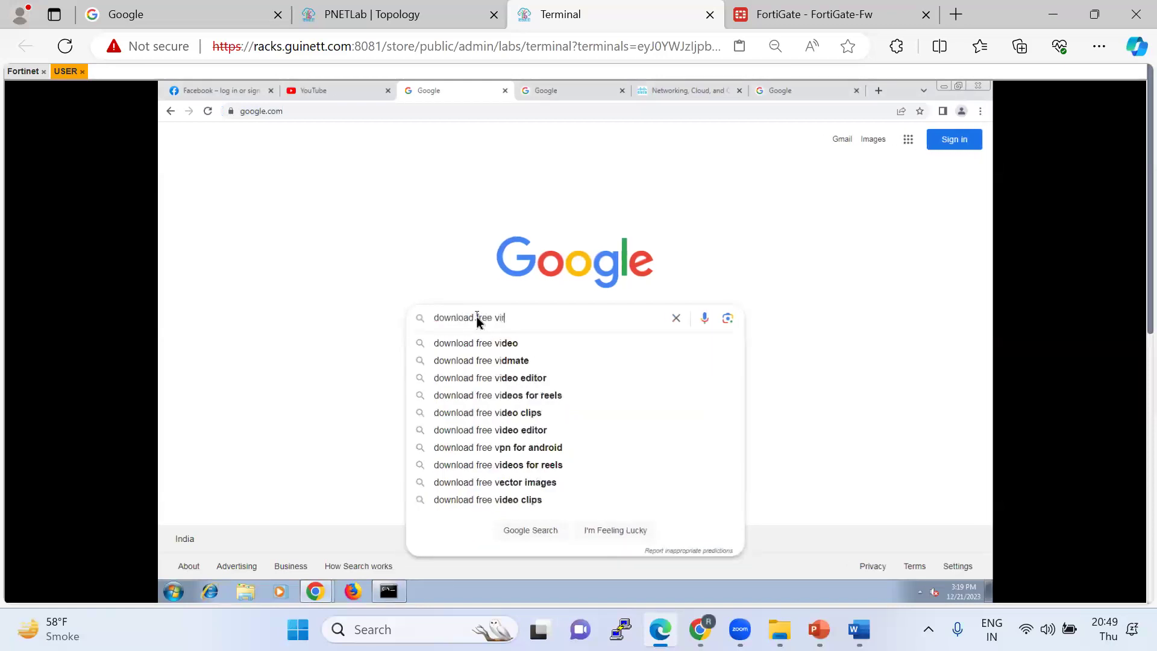
pyautogui.write('us ')
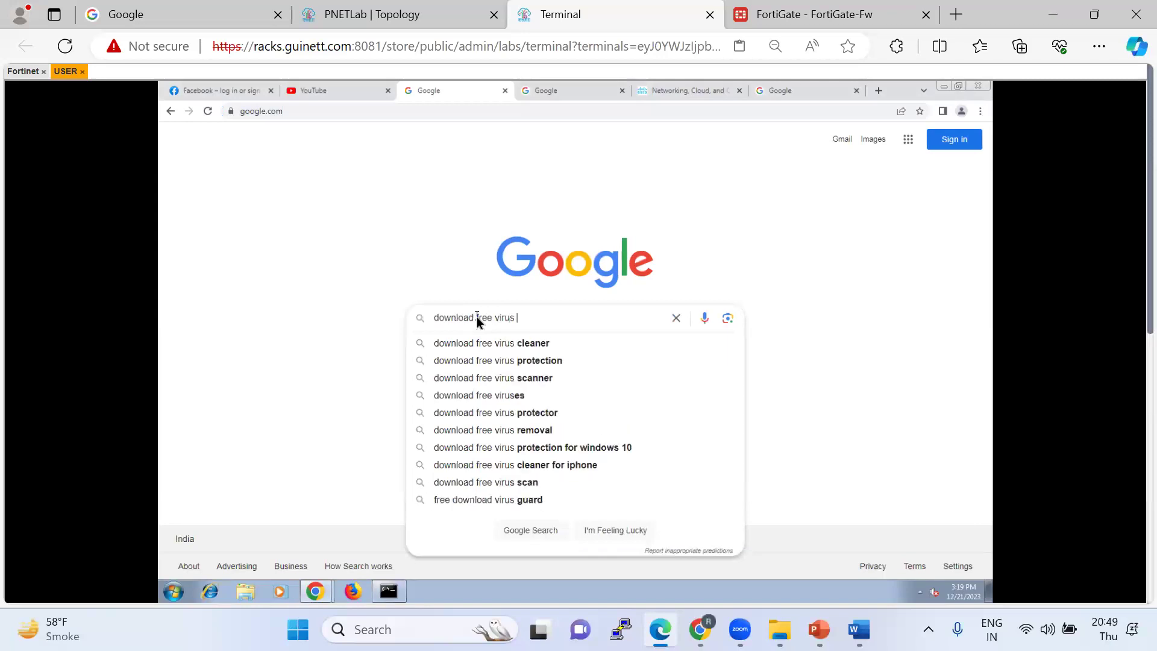
pyautogui.write('test file')
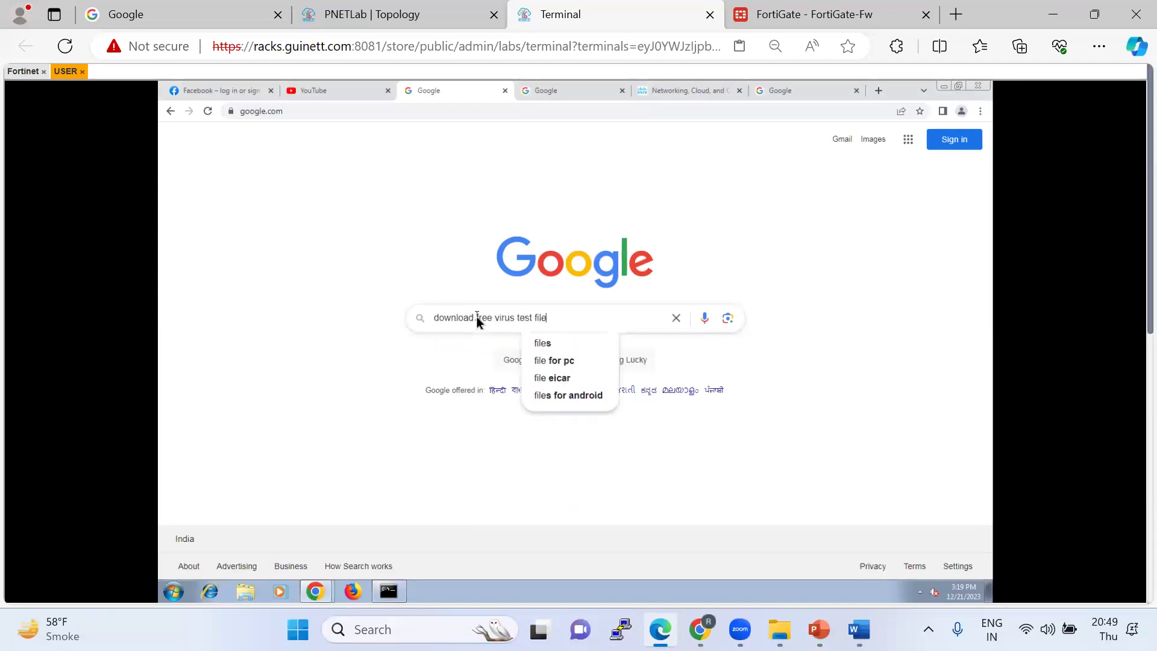
pyautogui.press('Return')
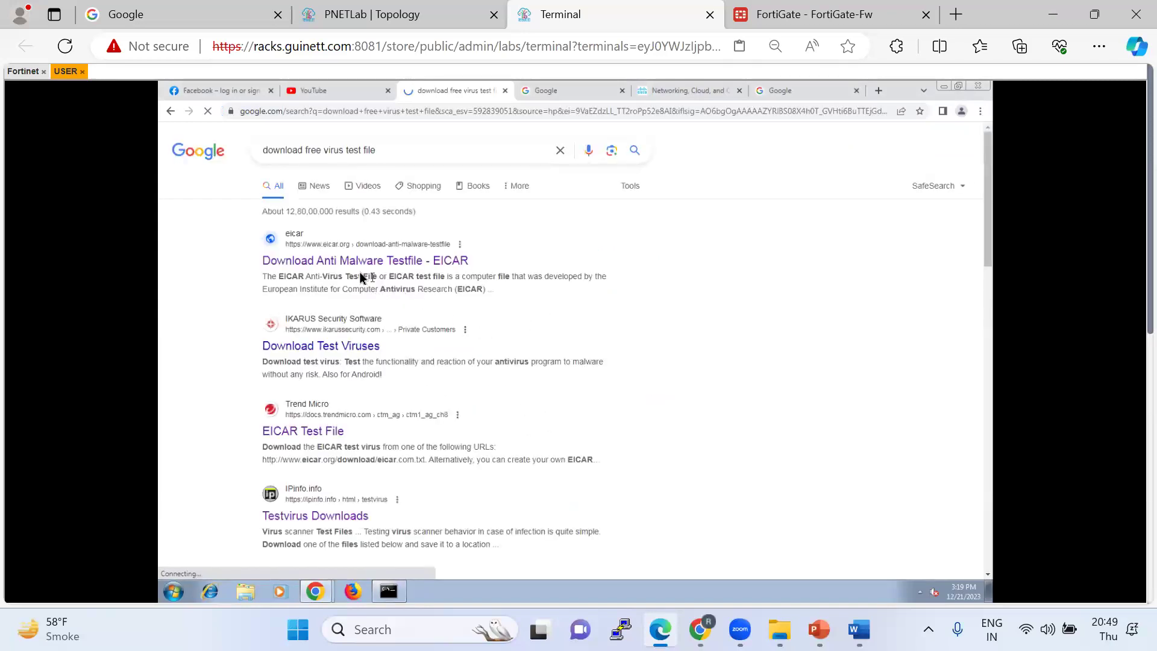
# Open the EICAR, EICAR Test File and Kaspersky search results in new tabs.
pyautogui.rightClick(345, 262)
pyautogui.click(368, 269)
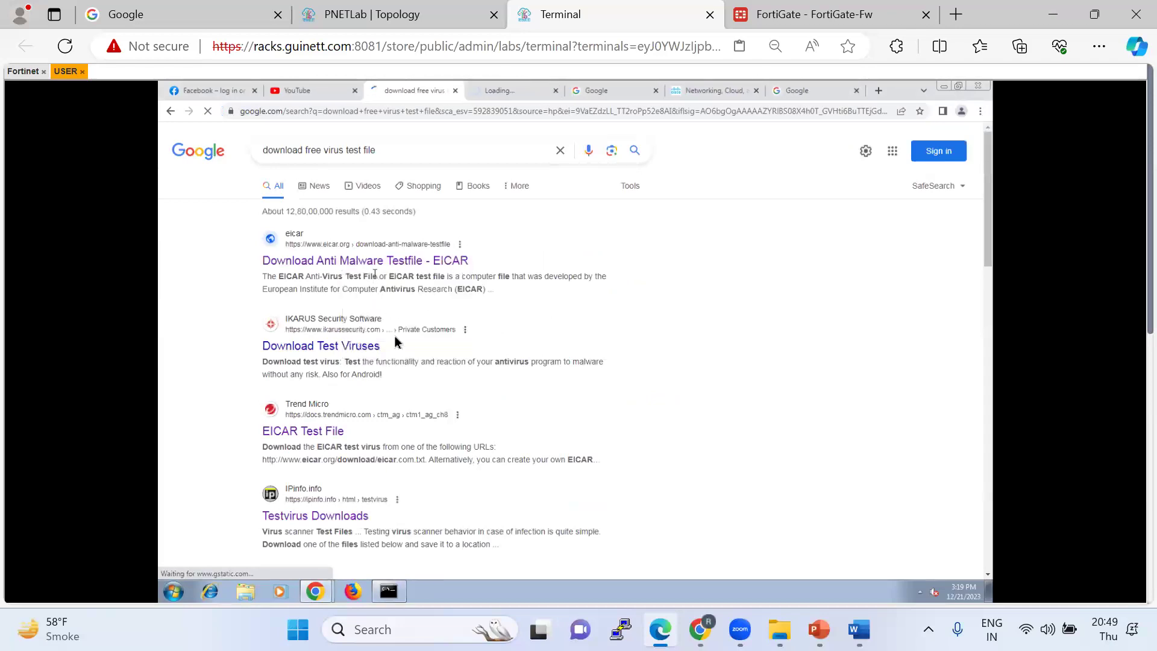
pyautogui.rightClick(315, 431)
pyautogui.click(342, 437)
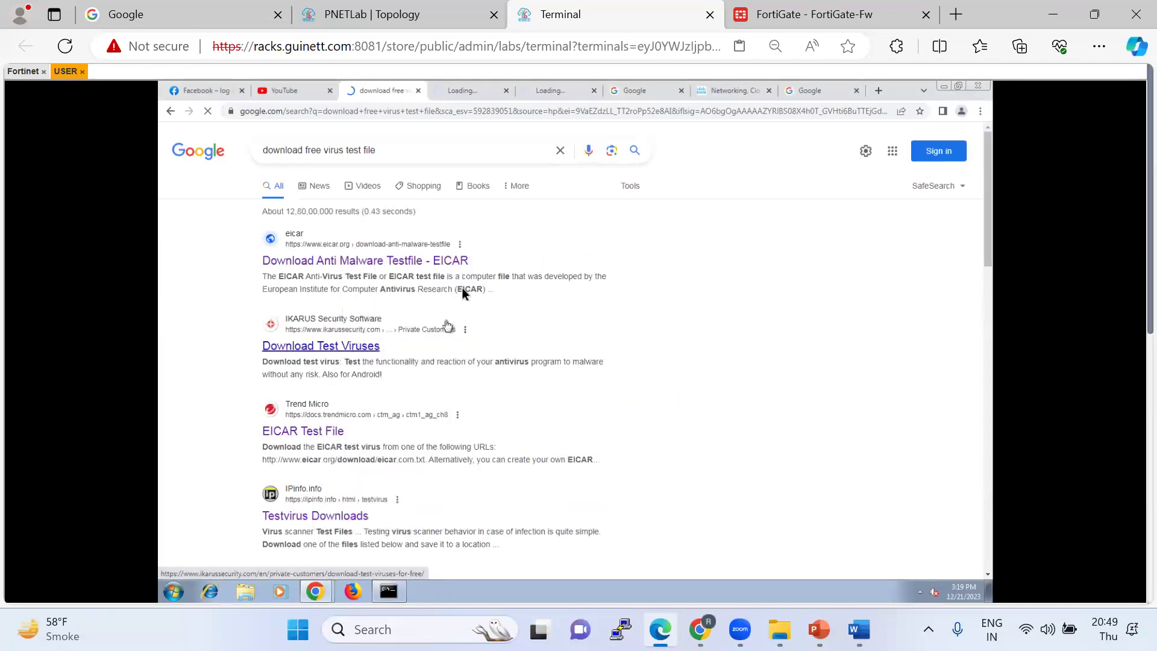
pyautogui.scroll(-1, 458, 422)
pyautogui.scroll(-6, 458, 423)
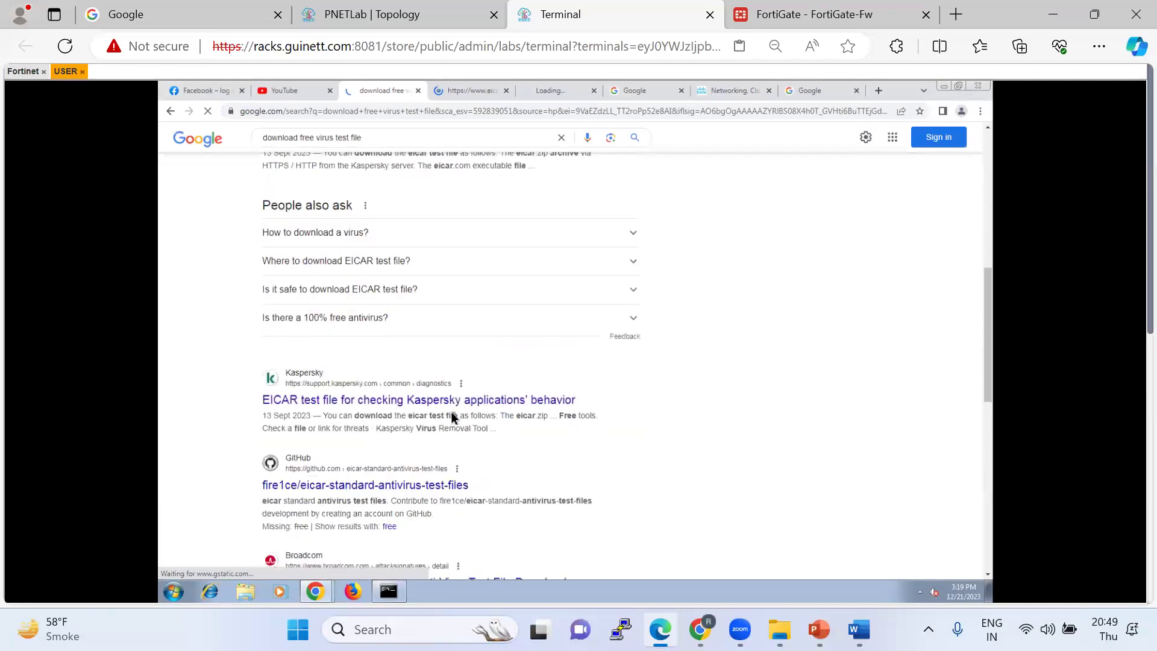
pyautogui.rightClick(393, 400)
pyautogui.click(418, 408)
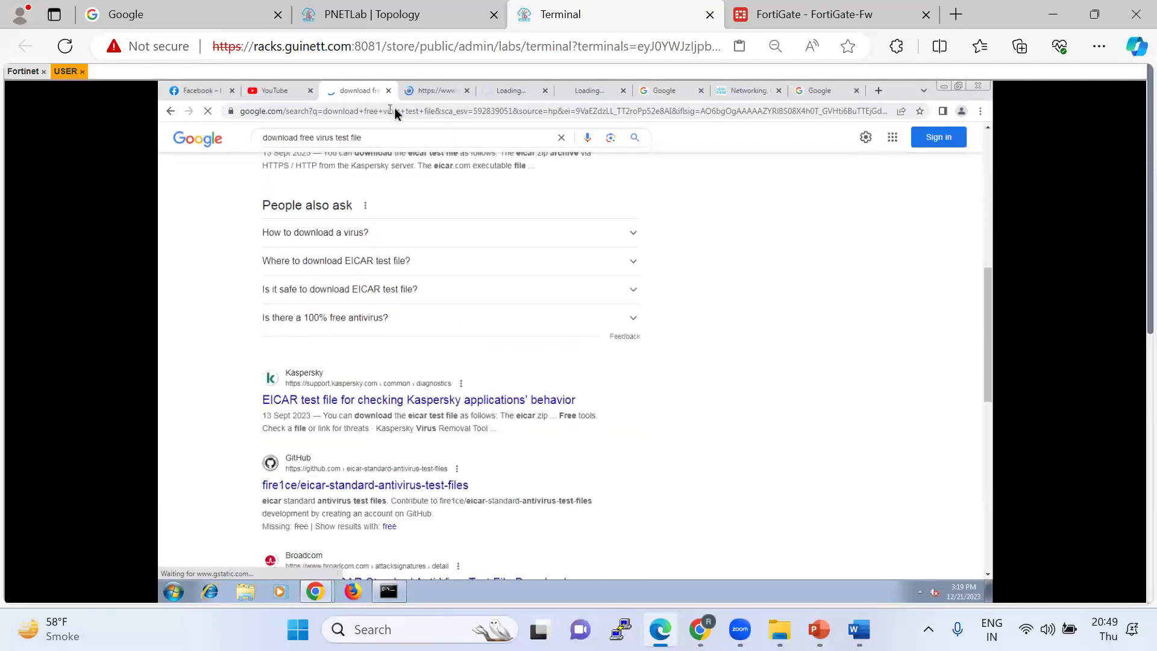
# Check whether the Trend Micro, Kaspersky and eicar.org test-file pages loaded, and check the ping window.
pyautogui.click(505, 93)
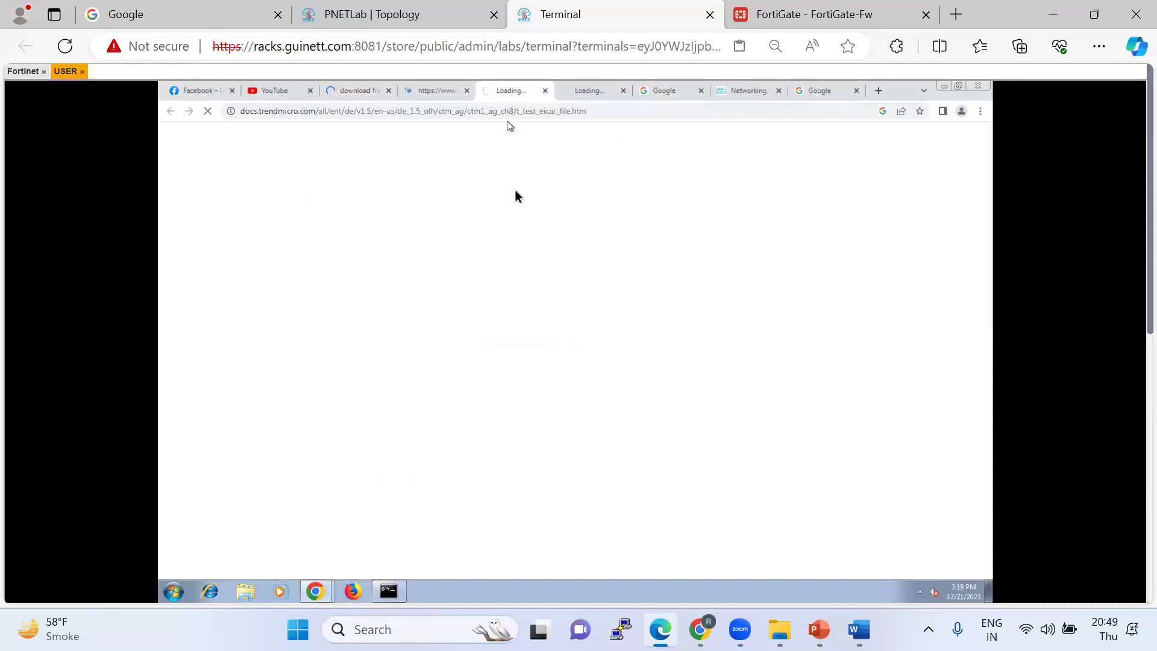
pyautogui.click(585, 91)
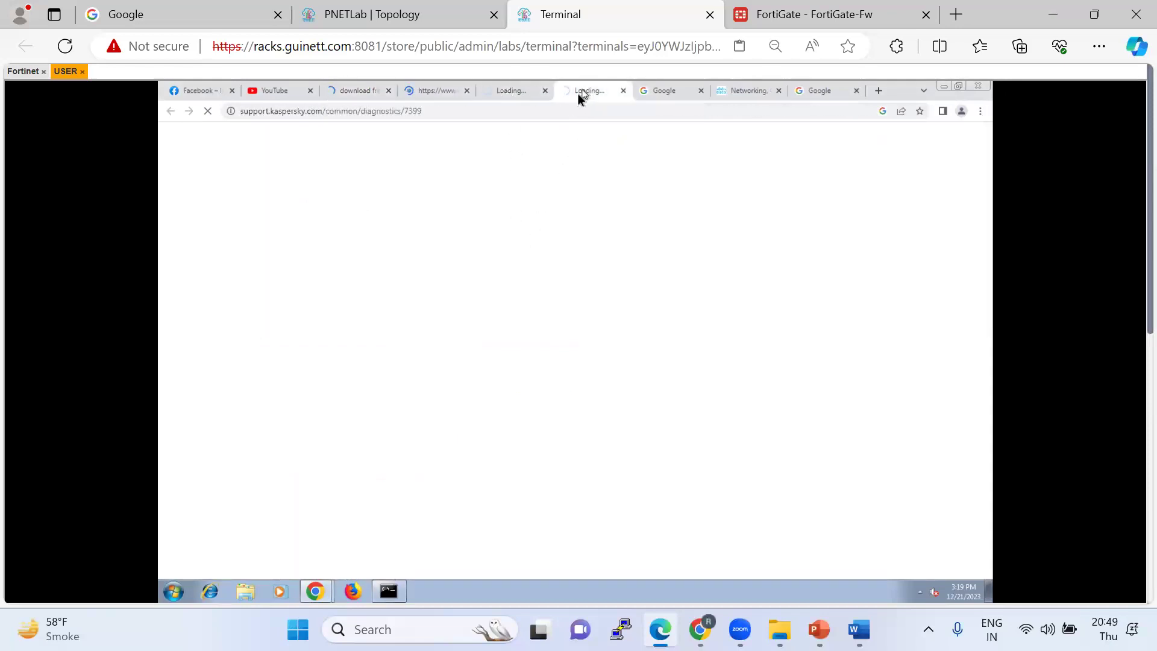
pyautogui.click(513, 94)
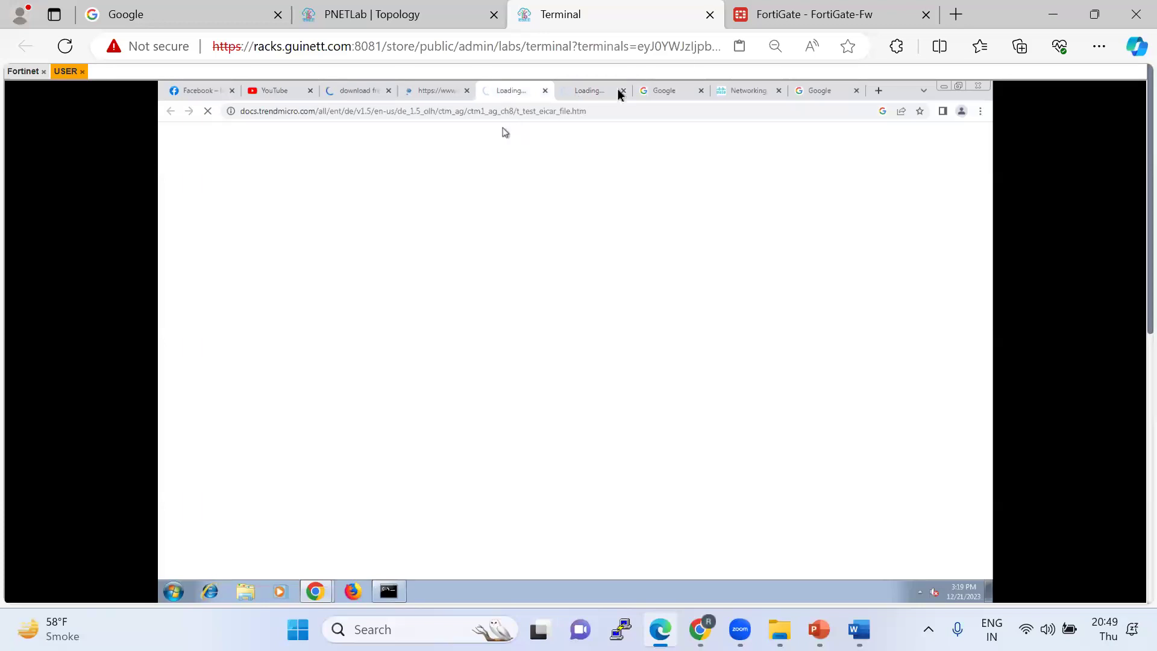
pyautogui.click(808, 14)
pyautogui.click(593, 15)
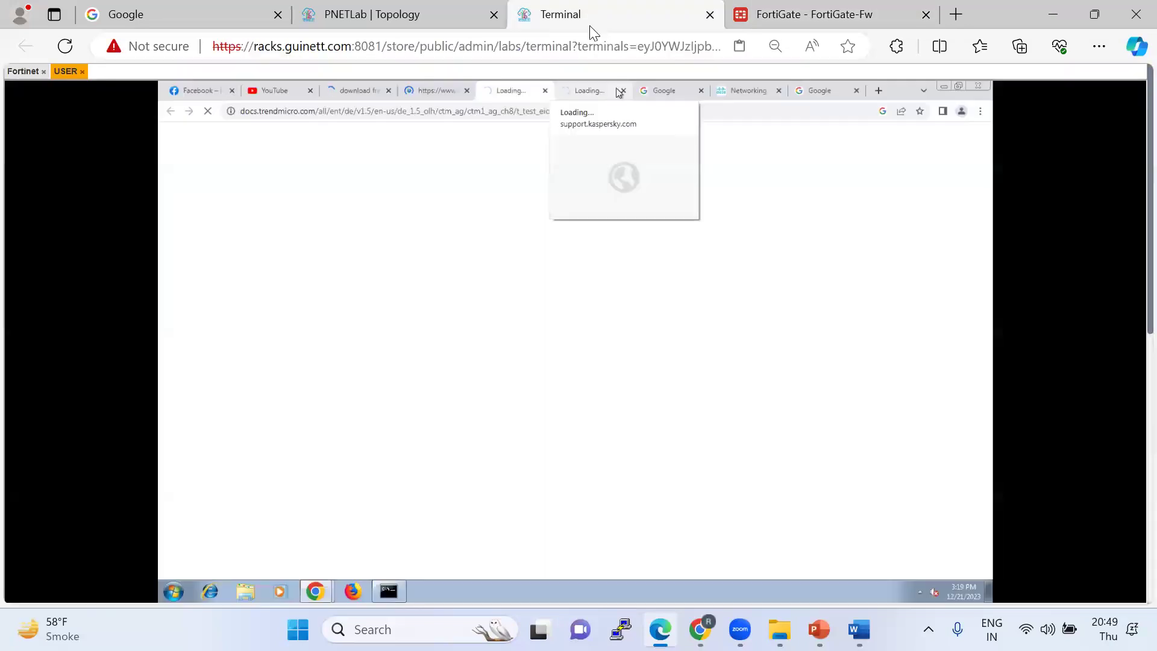
pyautogui.click(420, 100)
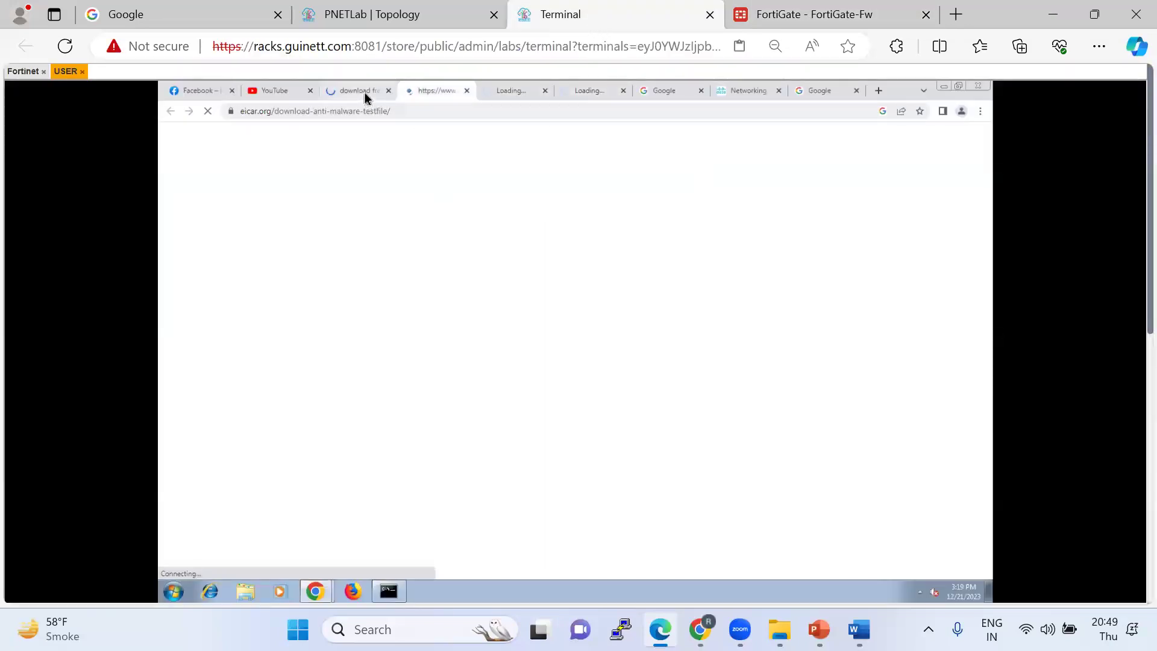
pyautogui.click(364, 92)
pyautogui.click(392, 597)
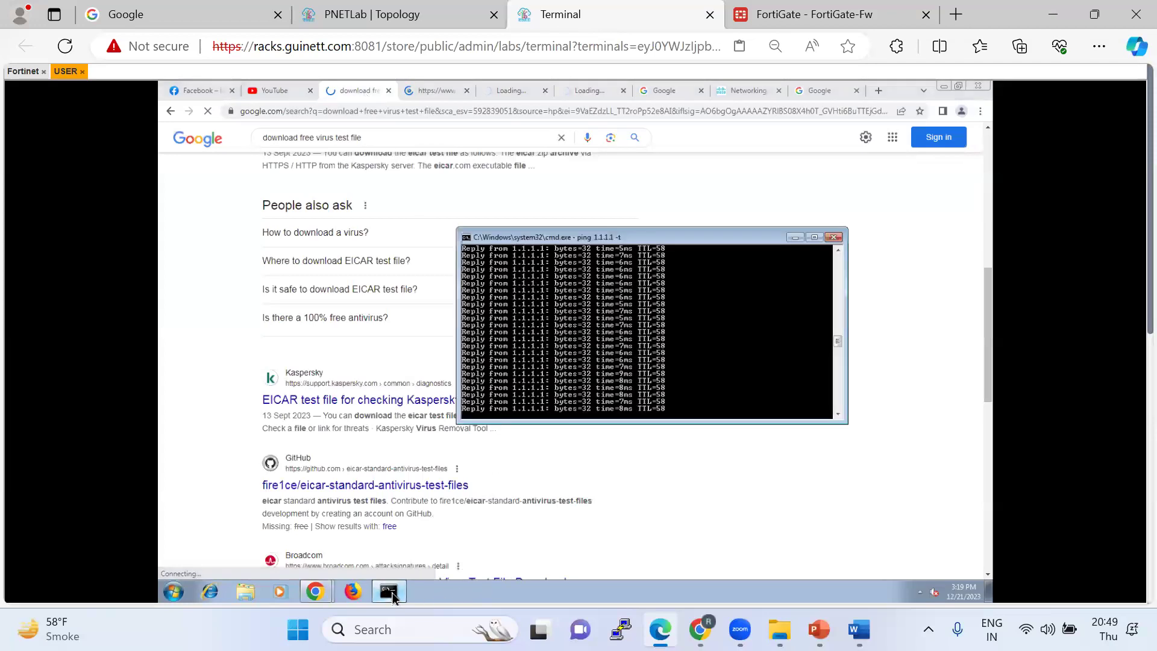
pyautogui.click(392, 597)
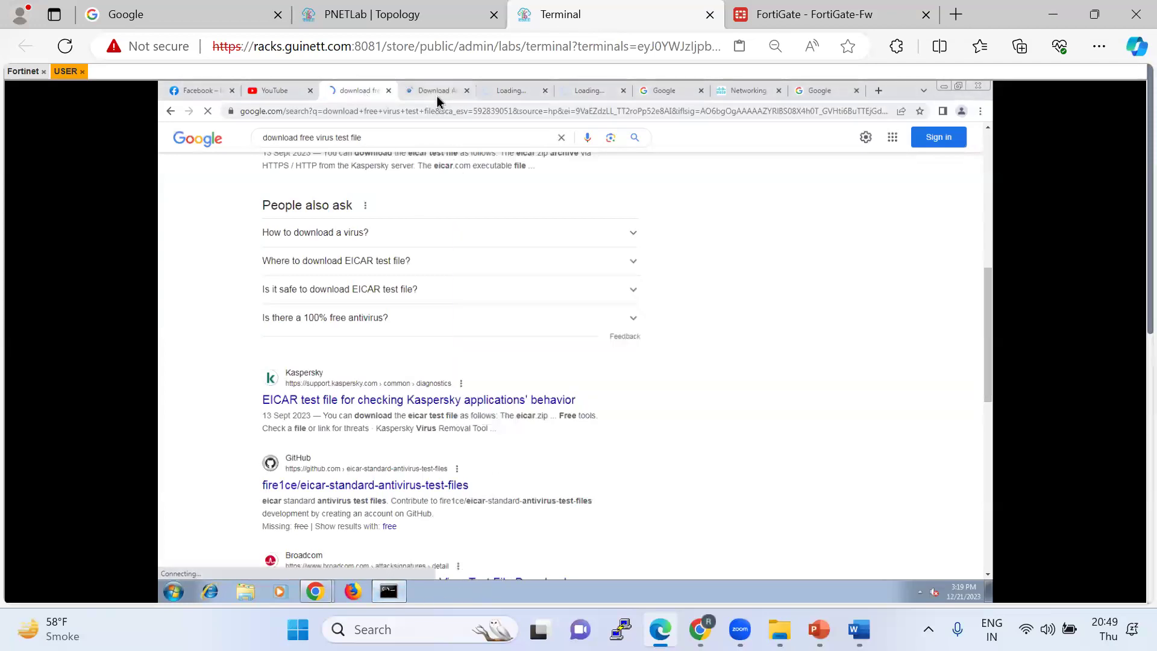
pyautogui.click(436, 96)
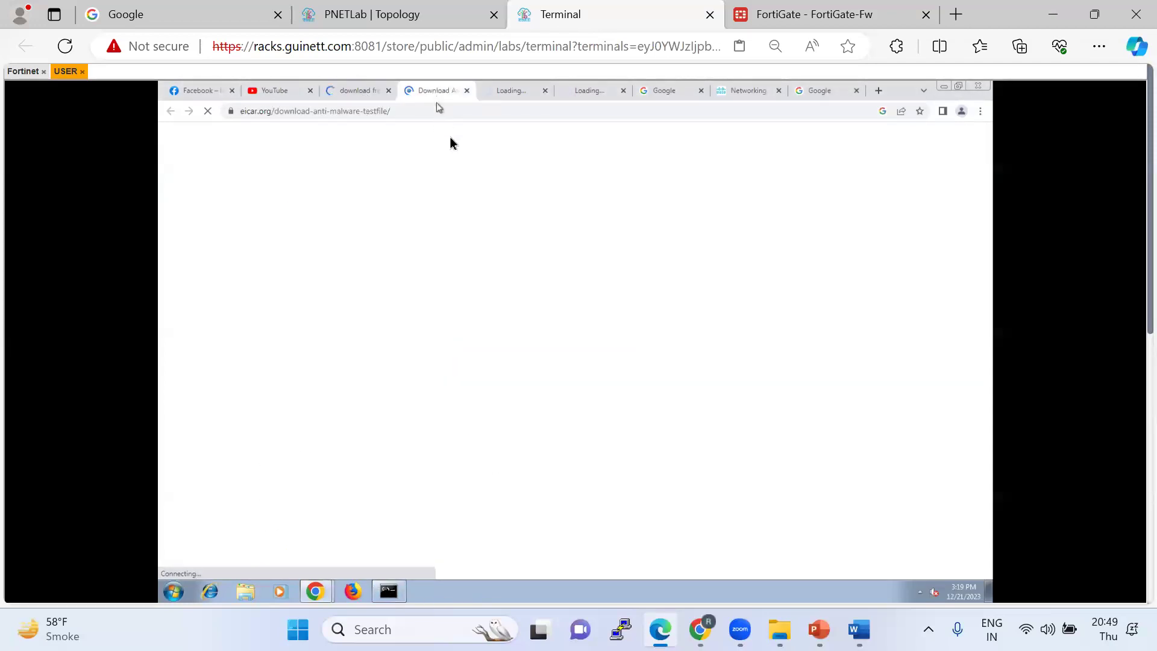
# Recheck the test-file tabs, reload cisco.com, then return to FortiGate's Firewall Policy list.
pyautogui.click(808, 14)
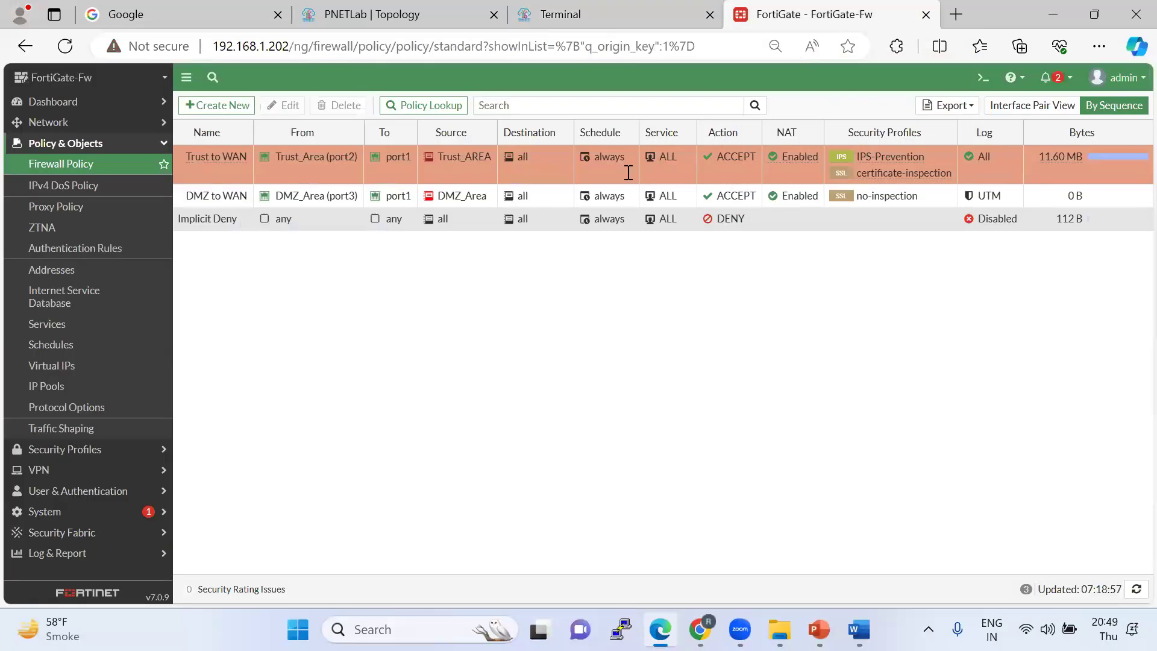
pyautogui.click(549, 18)
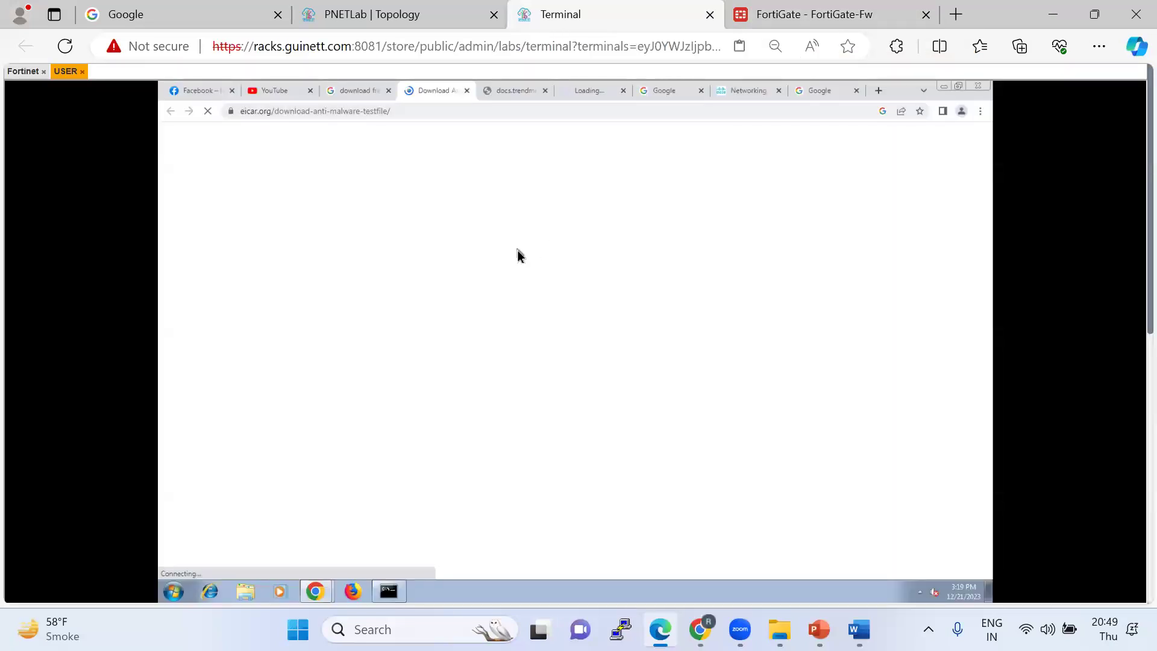
pyautogui.click(579, 94)
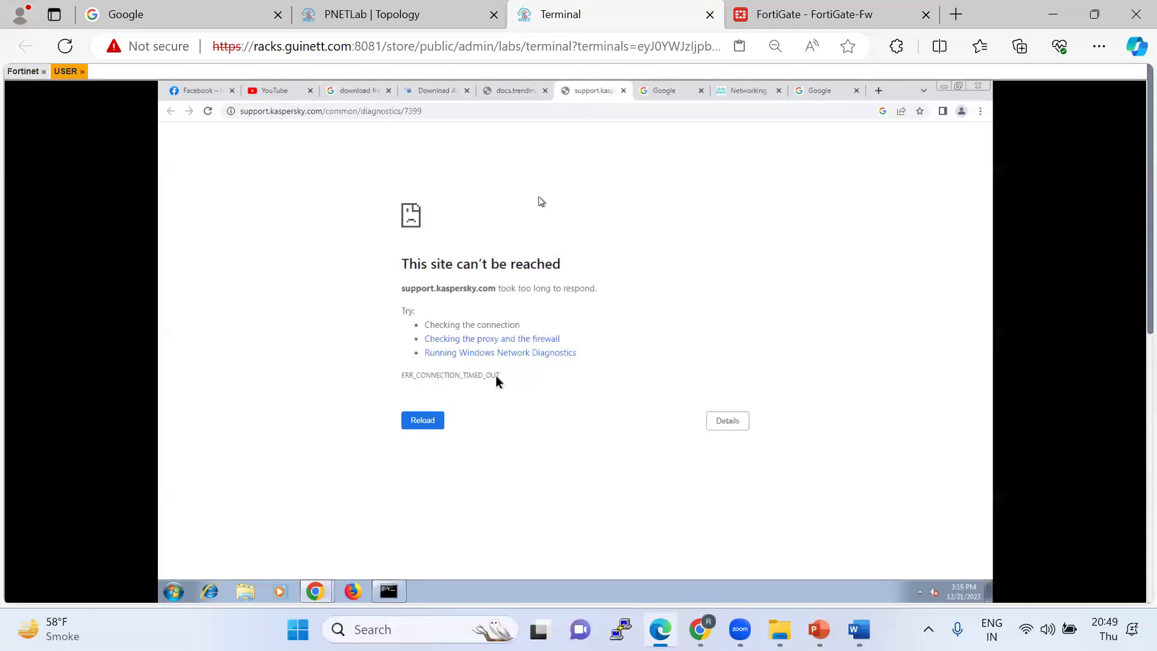
pyautogui.click(509, 94)
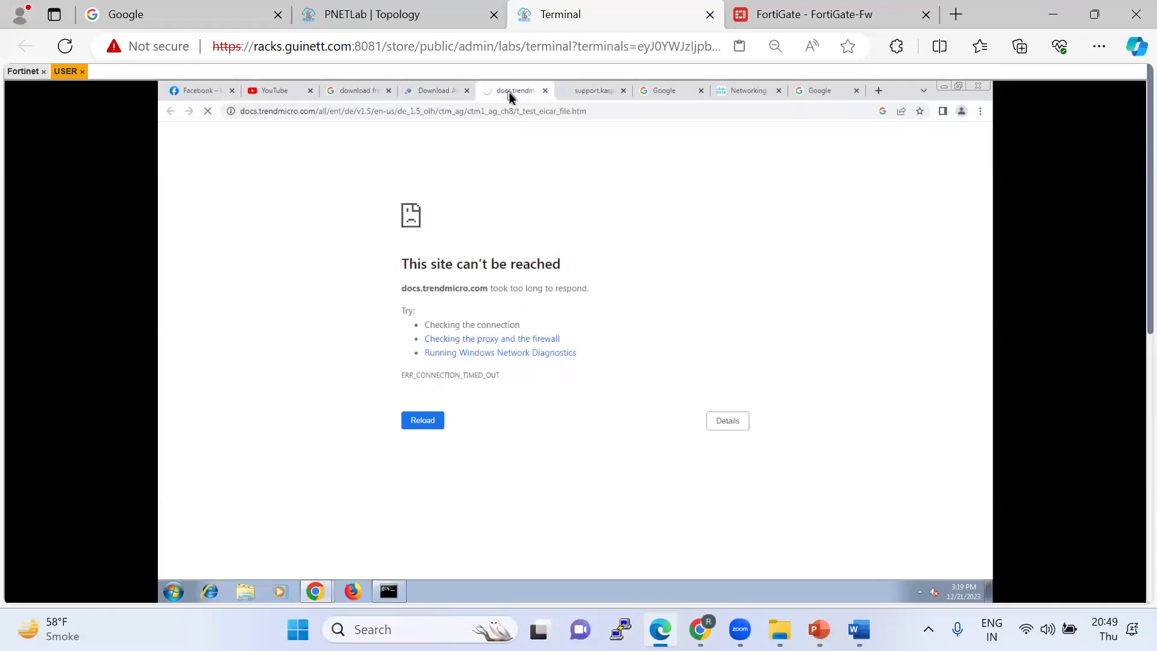
pyautogui.click(447, 93)
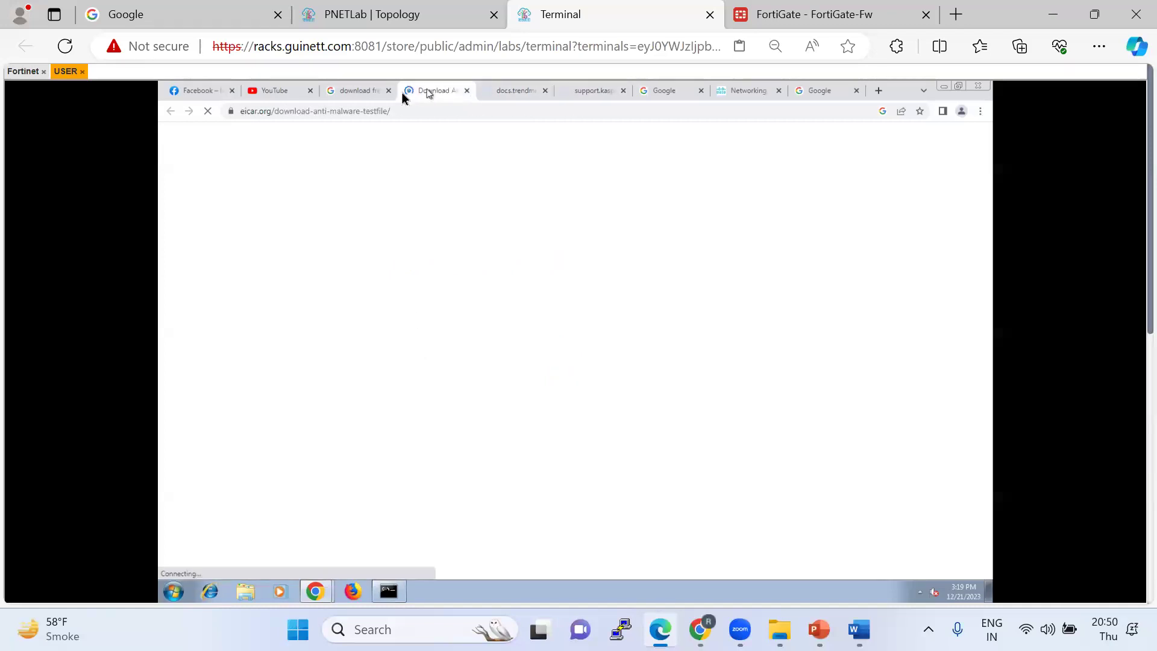
pyautogui.click(369, 92)
pyautogui.scroll(10, 376, 371)
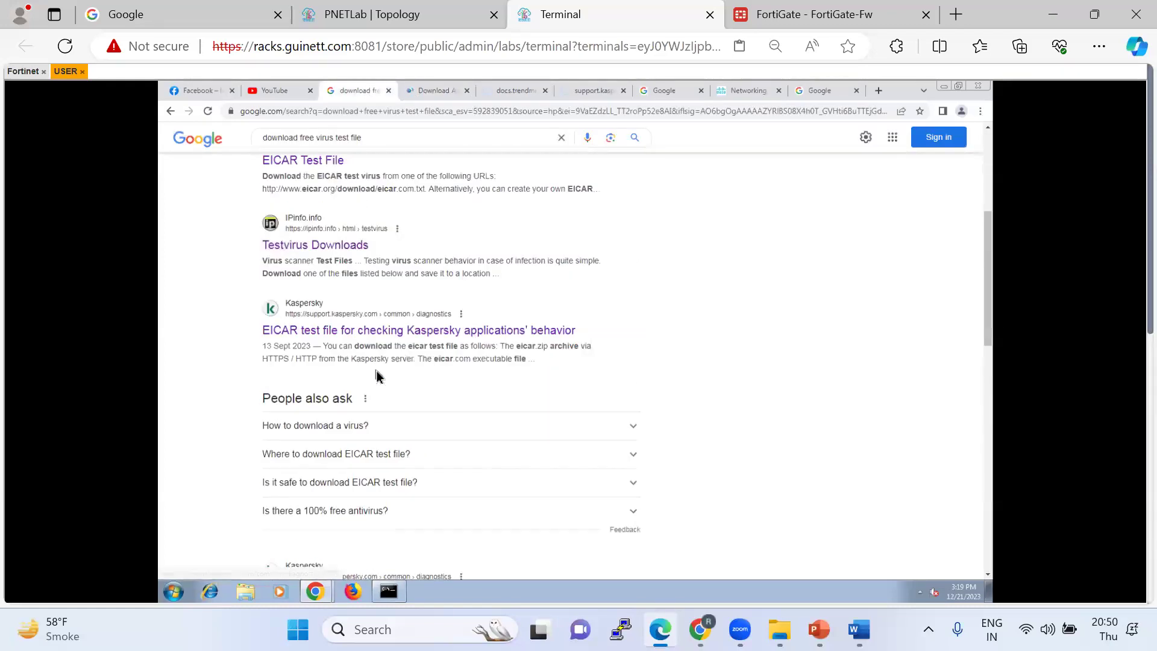
pyautogui.click(730, 94)
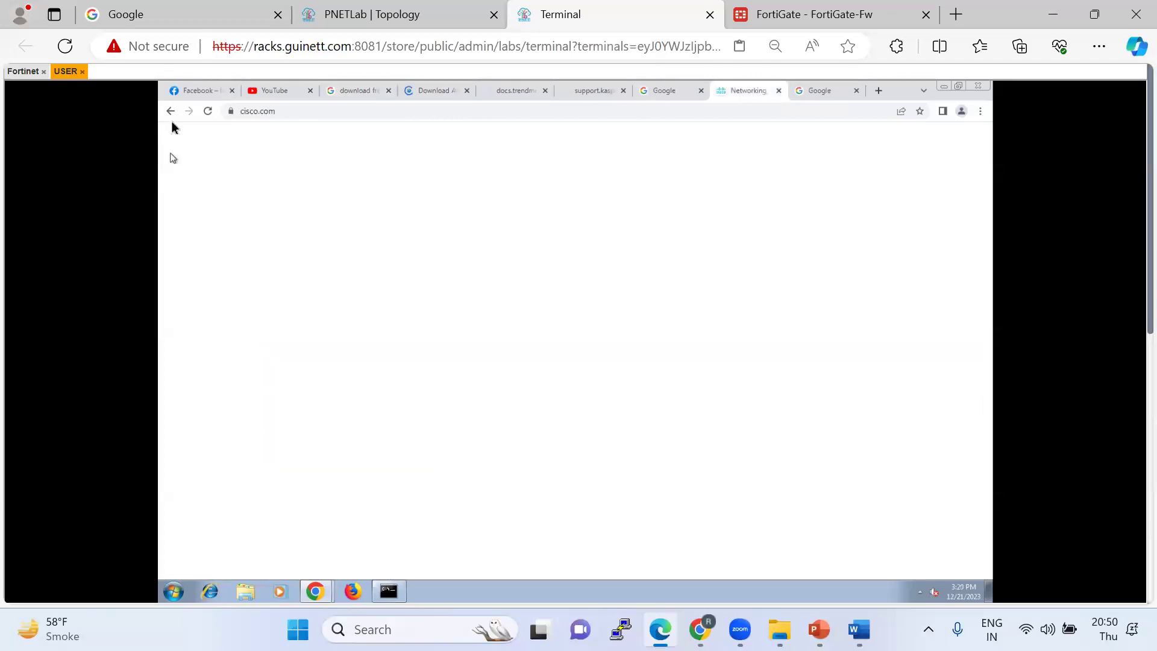
pyautogui.click(210, 111)
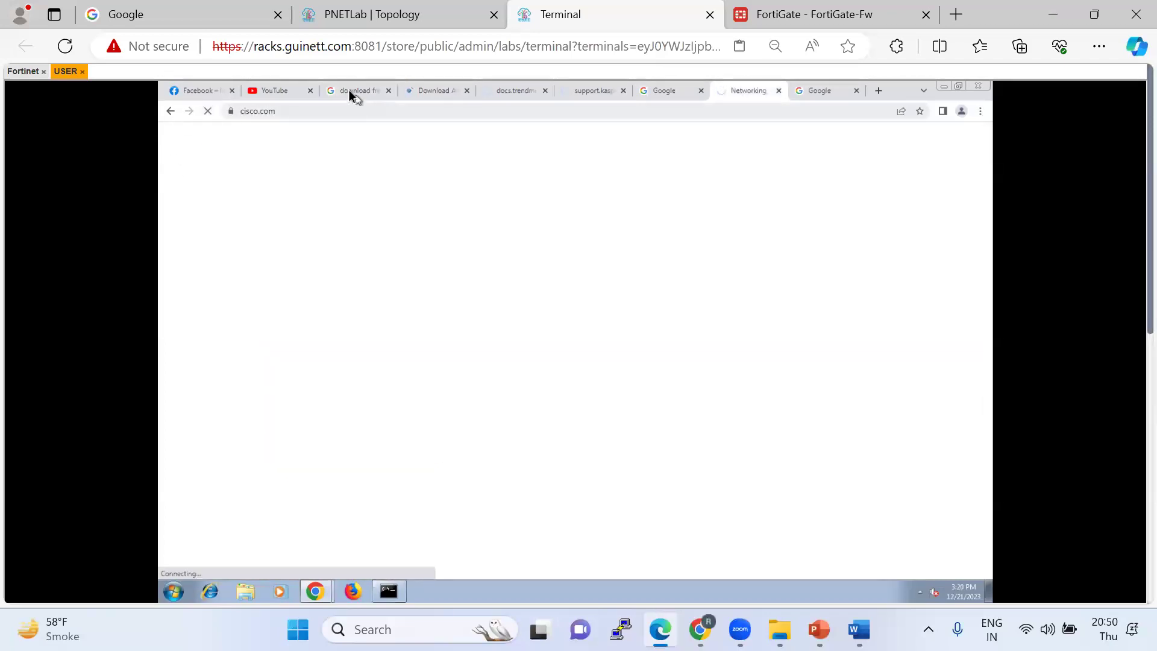
pyautogui.click(798, 22)
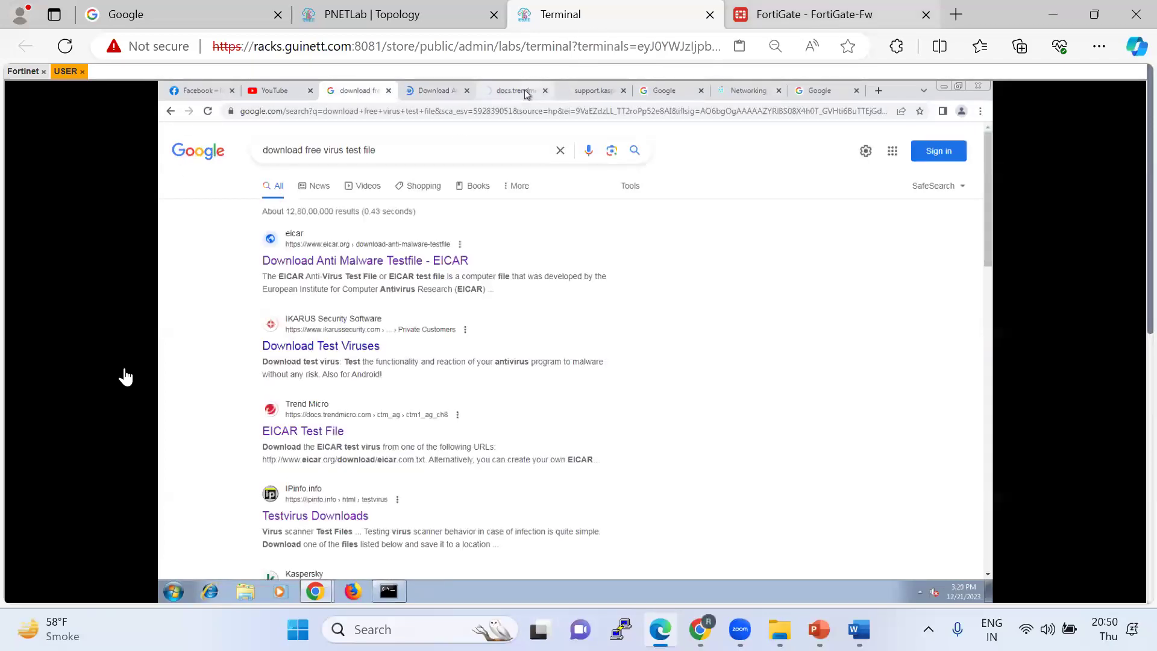
pyautogui.click(95, 553)
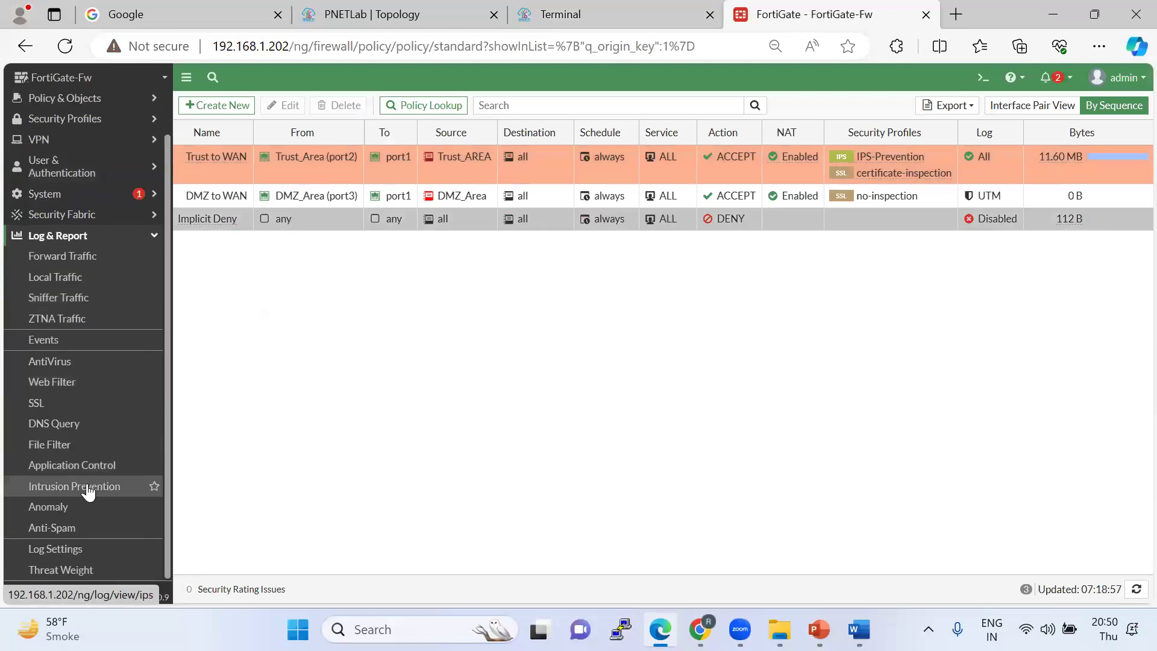
# Open and refresh the Intrusion Prevention log, which still shows no entries.
pyautogui.click(88, 486)
pyautogui.click(199, 108)
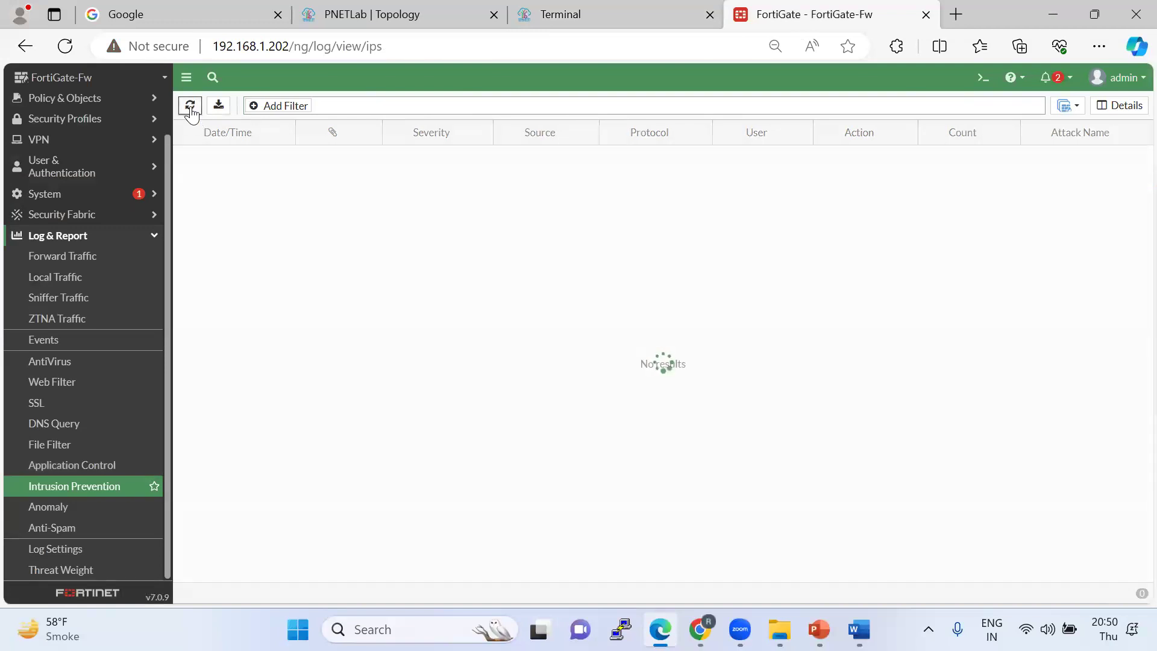
pyautogui.click(604, 18)
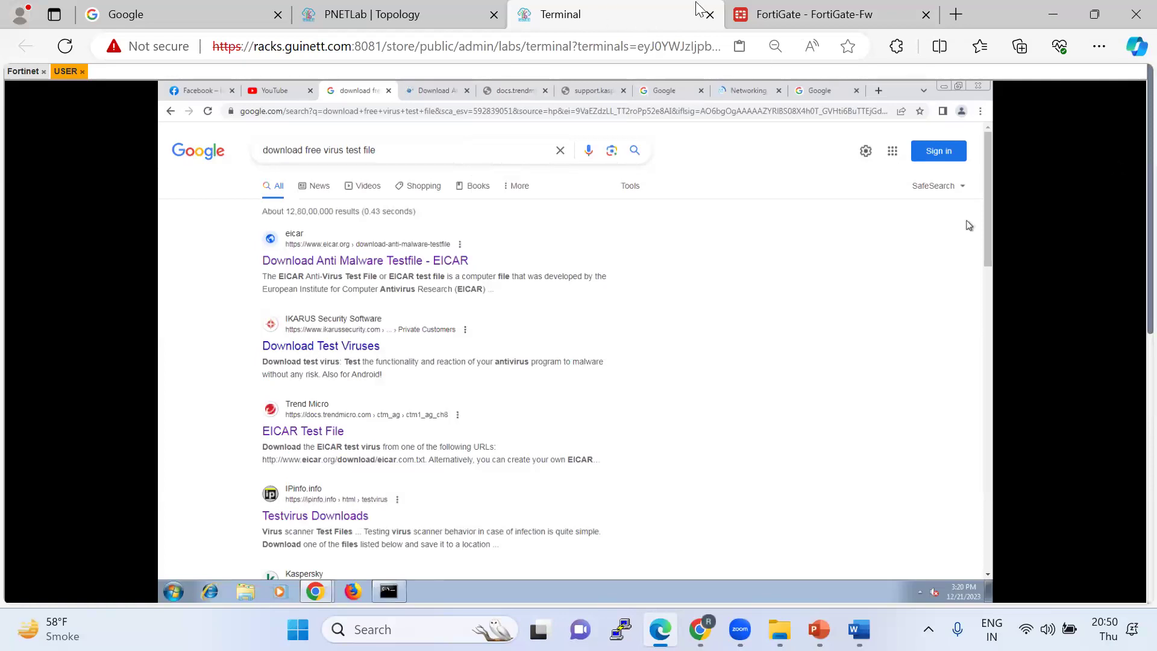
pyautogui.click(784, 15)
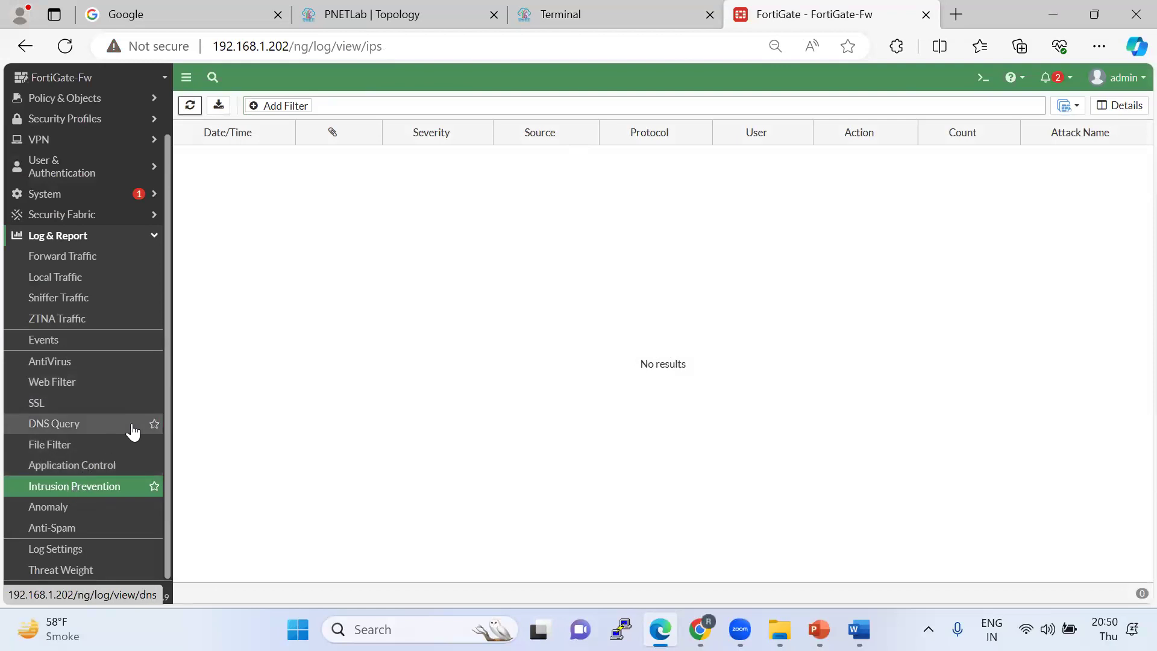
pyautogui.scroll(1, 108, 337)
pyautogui.click(91, 168)
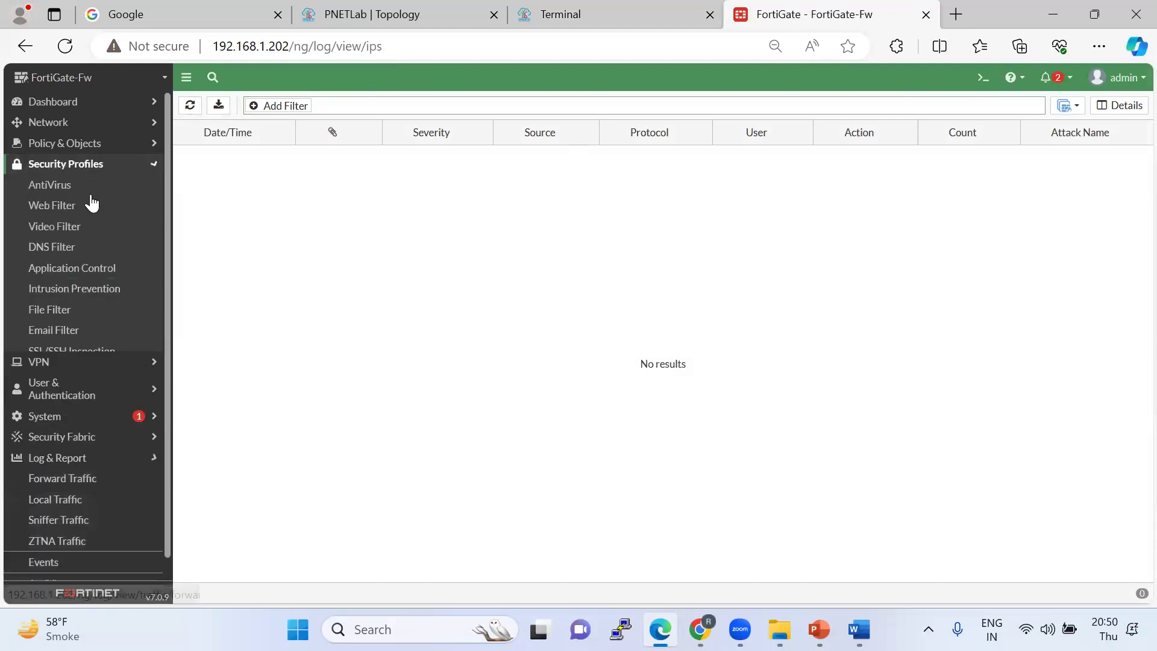
# Open the IPS-Prevention sensor from the IPS sensor list and close it unchanged.
pyautogui.click(91, 290)
pyautogui.doubleClick(247, 158)
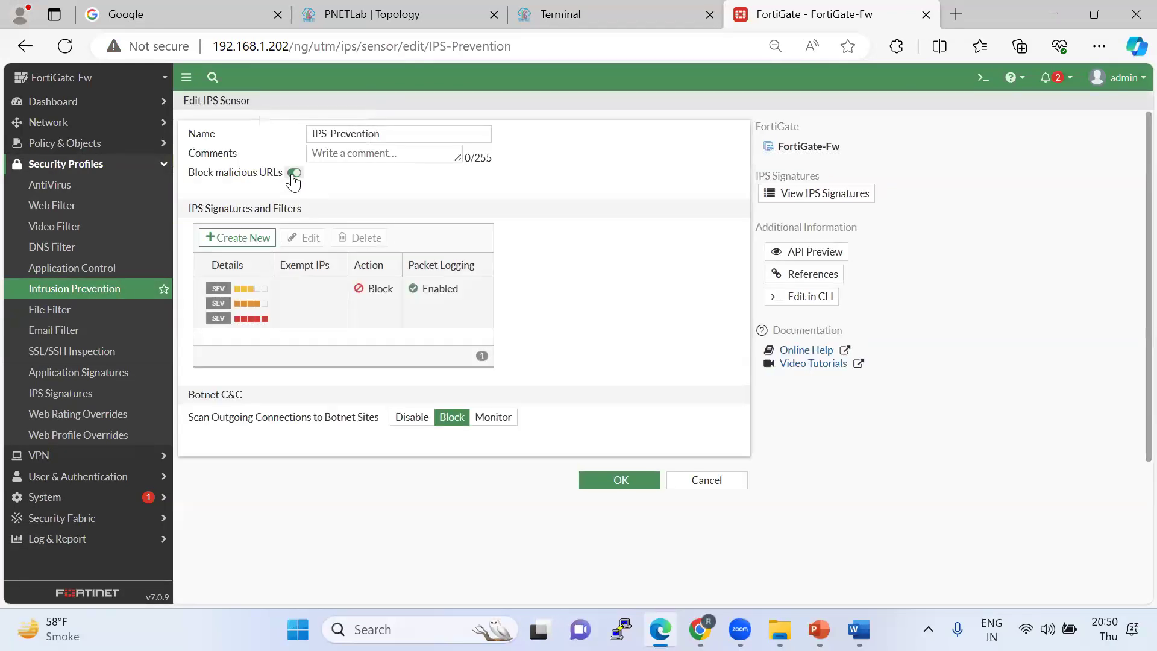
pyautogui.click(605, 476)
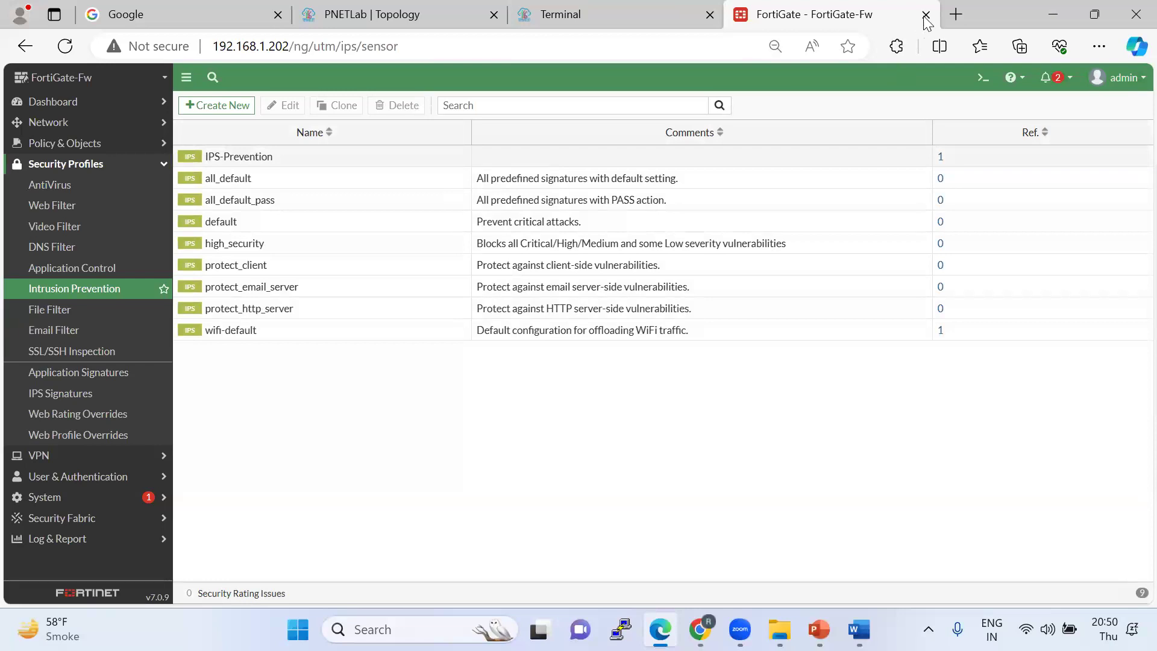
# In a new Edge tab, search google.co.in for 'type of threats'.
pyautogui.click(955, 15)
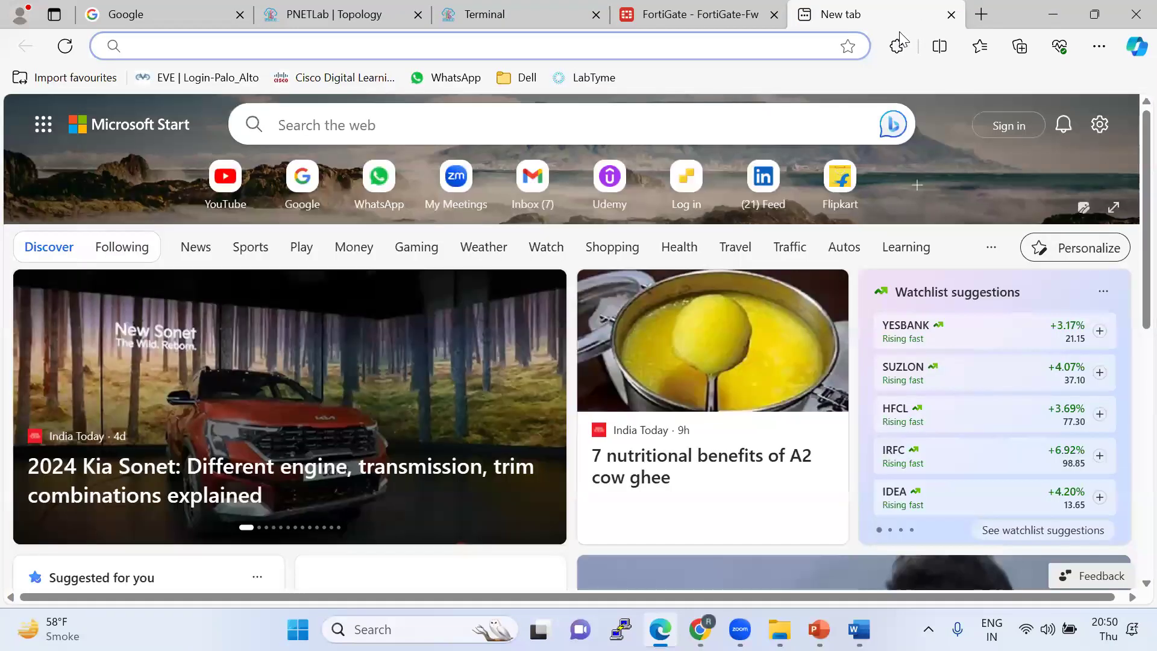
pyautogui.write('go')
pyautogui.press('Return')
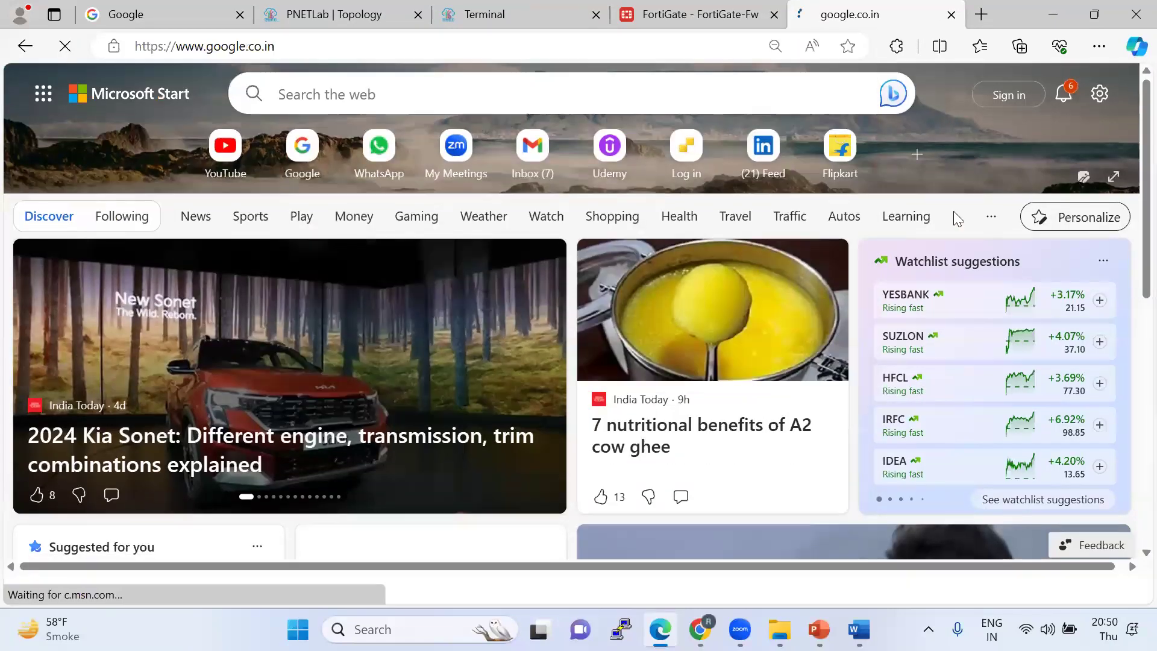
pyautogui.write('type of threats')
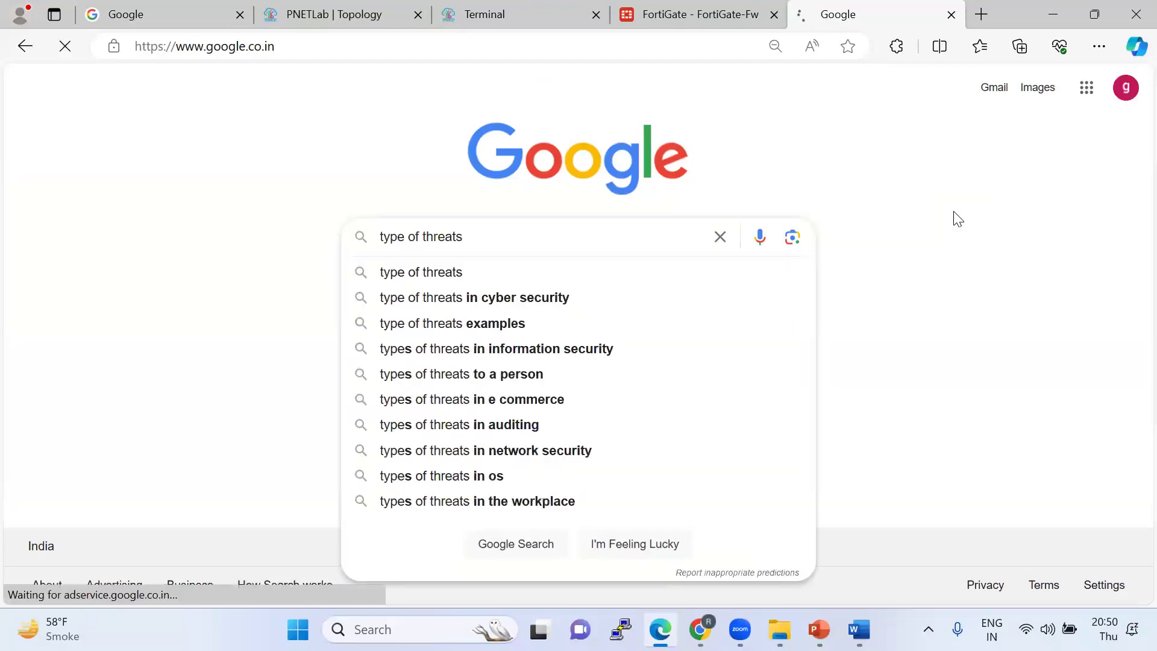
pyautogui.press('Return')
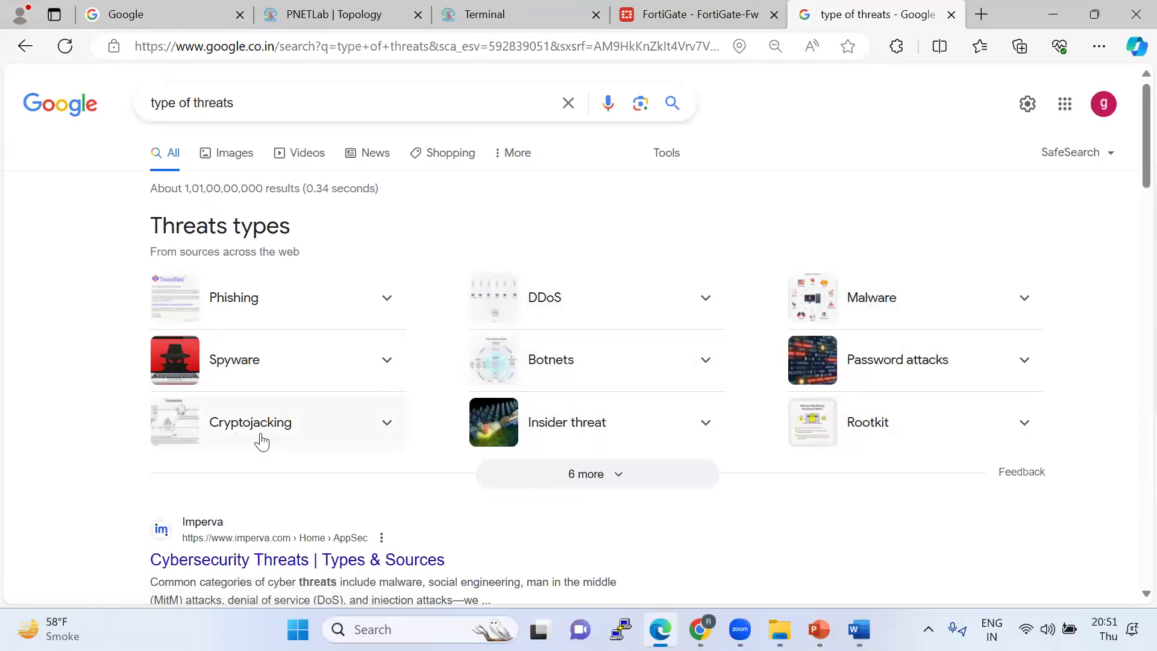
pyautogui.scroll(-1, 277, 425)
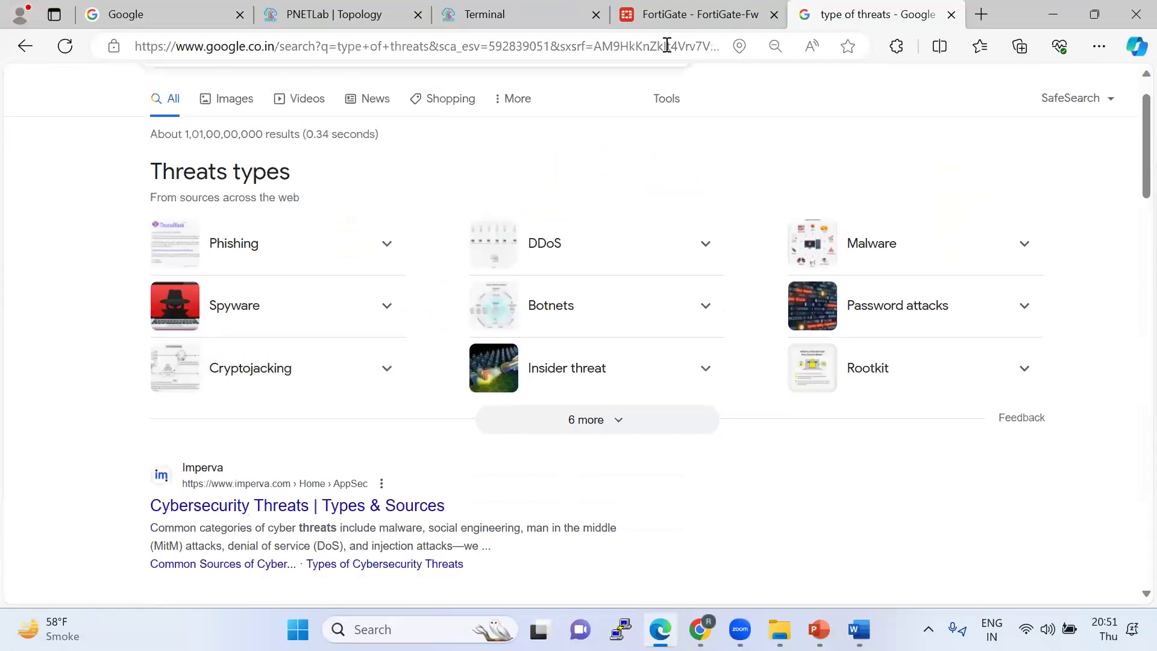
pyautogui.scroll(1, 668, 90)
pyautogui.click(678, 13)
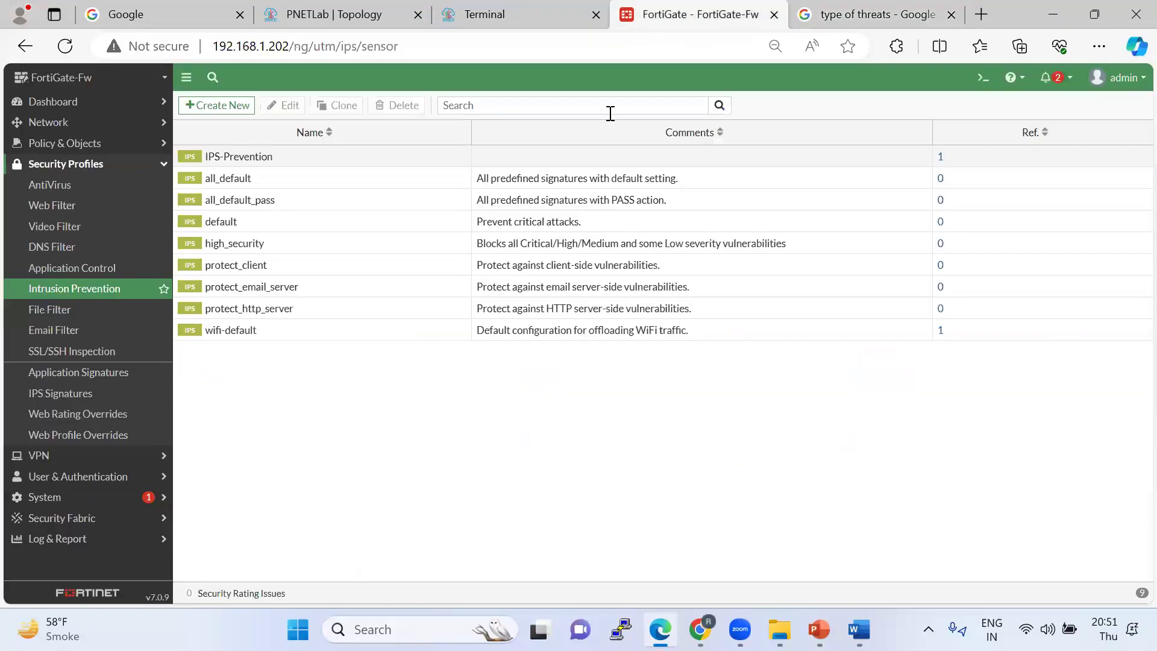
# Open the eicar.org test-file page on the client, then reopen the IPS-Prevention sensor in FortiGate.
pyautogui.click(496, 17)
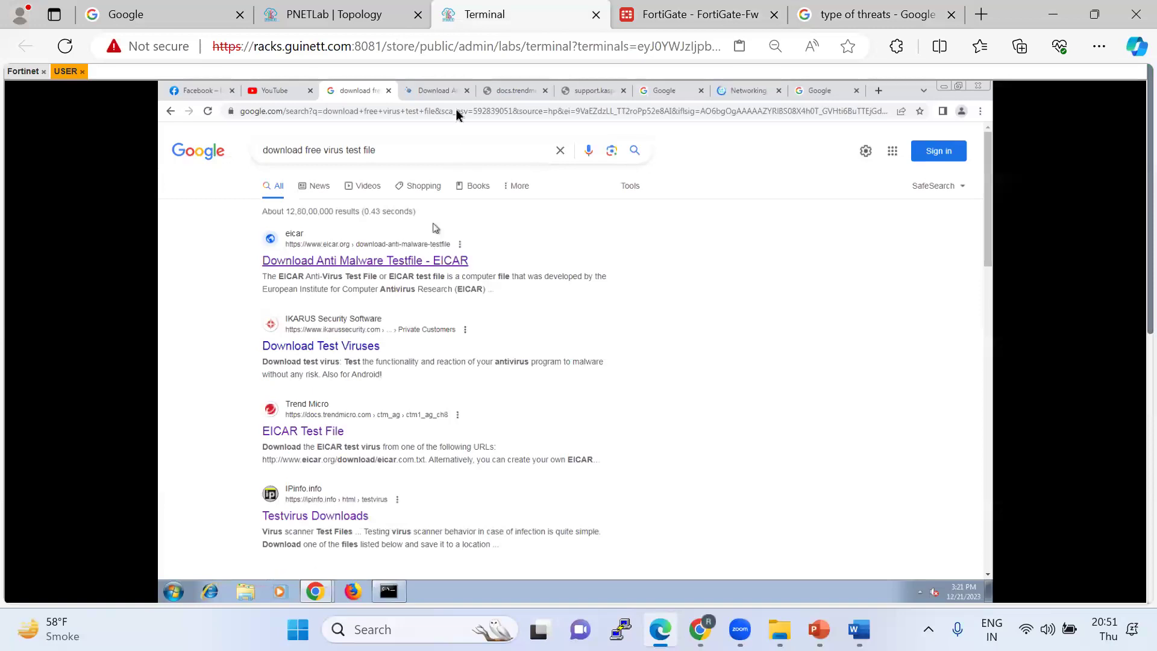
pyautogui.click(442, 92)
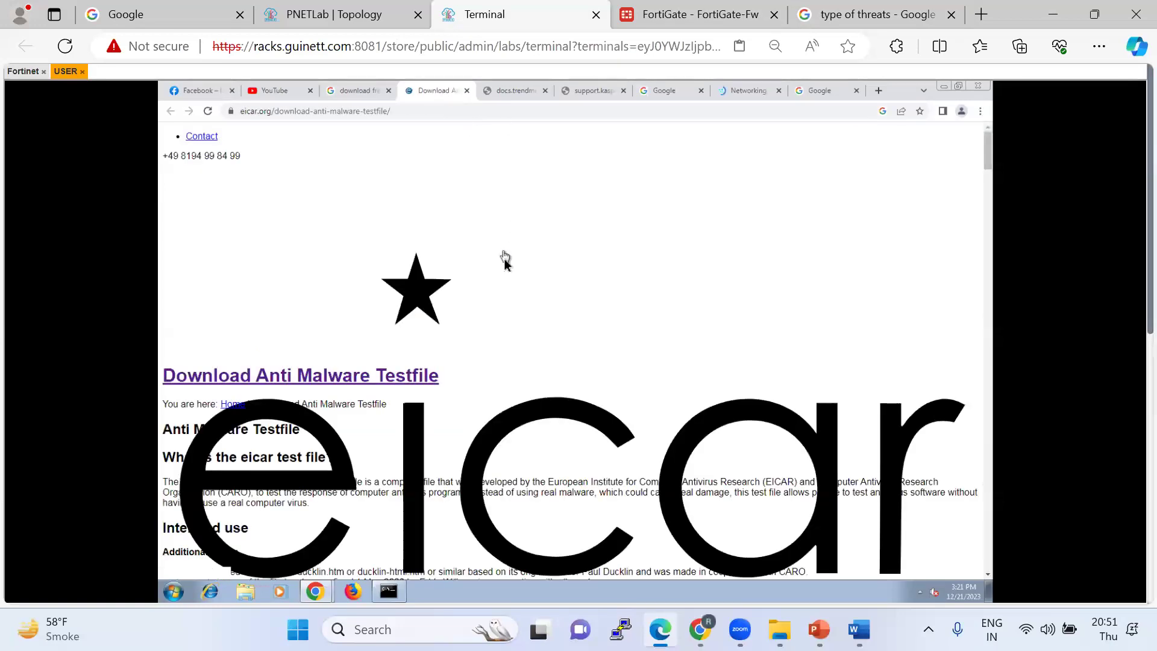
pyautogui.click(683, 14)
pyautogui.click(87, 292)
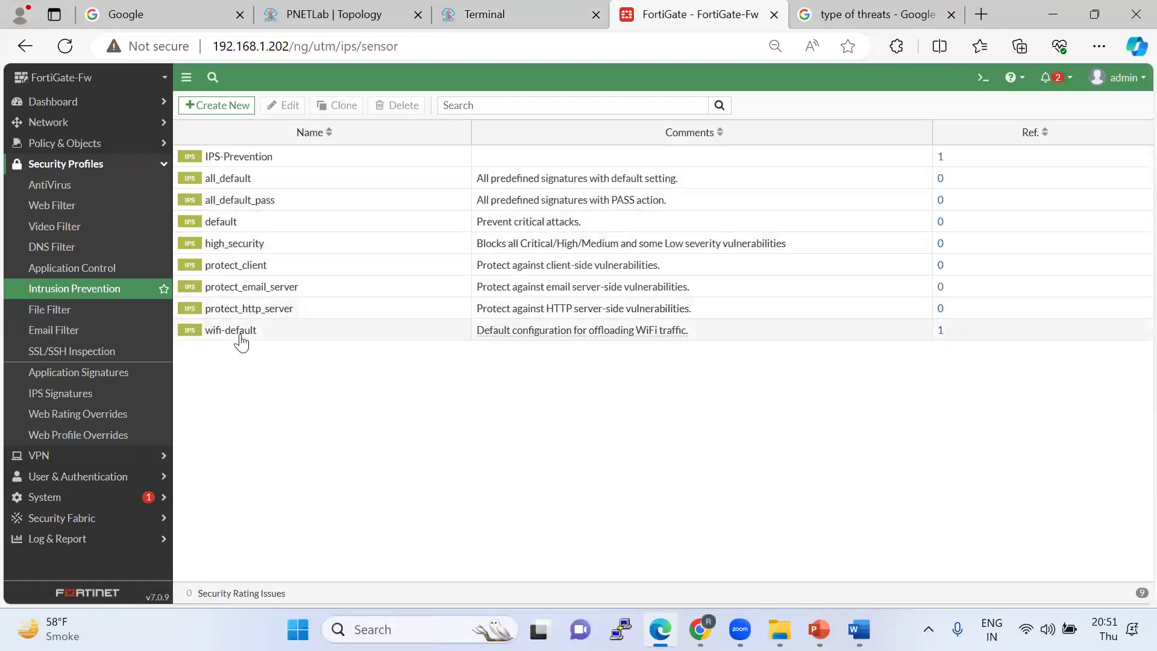
pyautogui.doubleClick(249, 155)
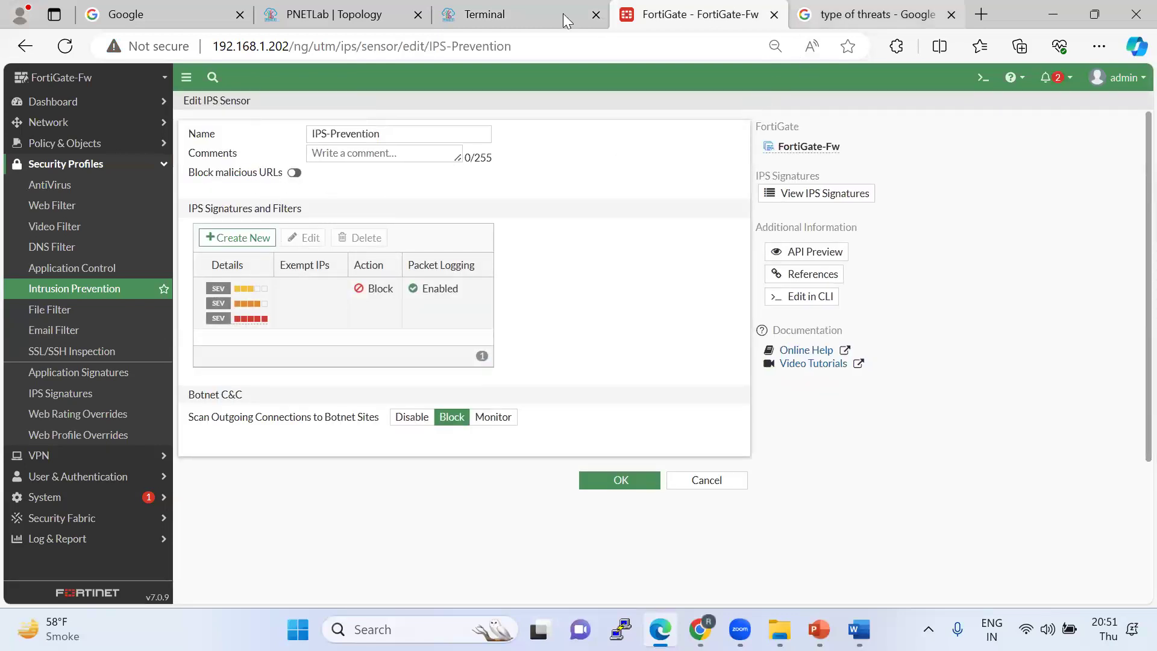
pyautogui.hotkey('ctrl', 'Tab')
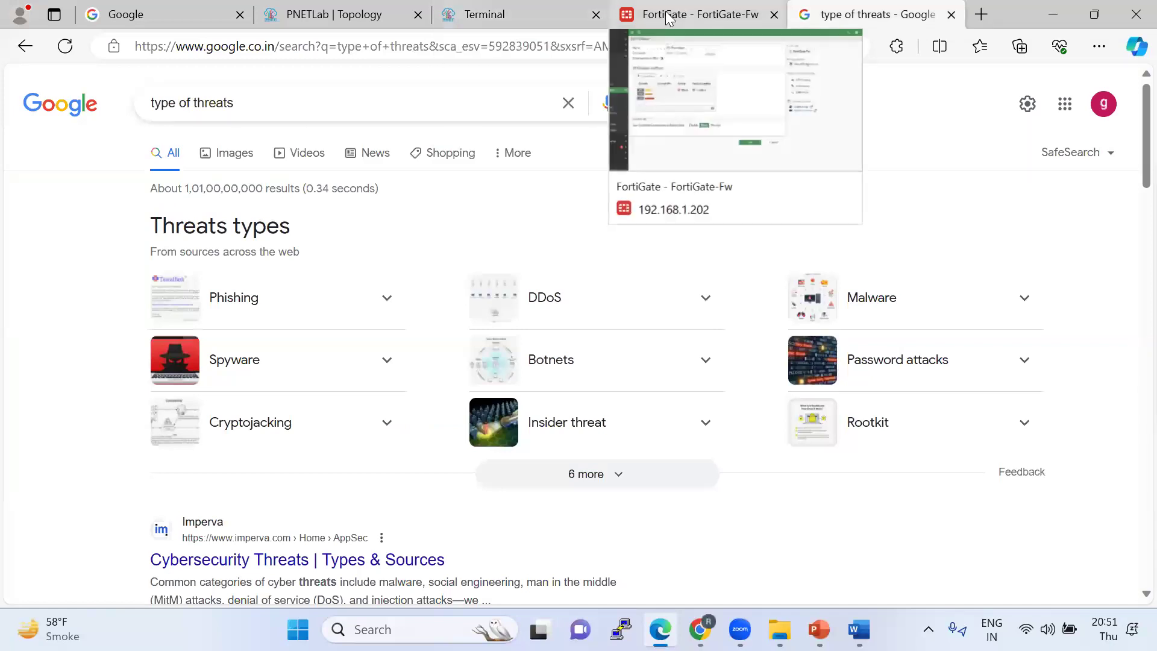
pyautogui.hotkey('ctrl', 'shift', 'Tab')
# Reload the unreachable Trend Micro and Kaspersky test-file pages on the lab client.
pyautogui.click(503, 23)
pyautogui.scroll(-3, 437, 360)
pyautogui.scroll(-6, 437, 362)
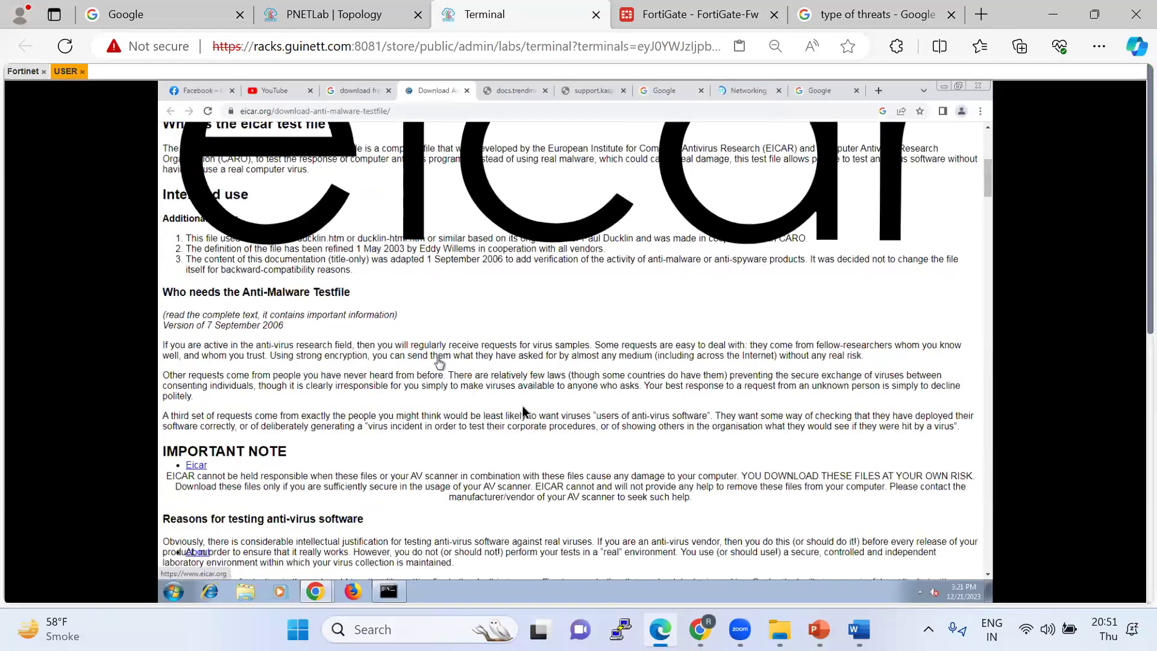
pyautogui.scroll(-5, 531, 375)
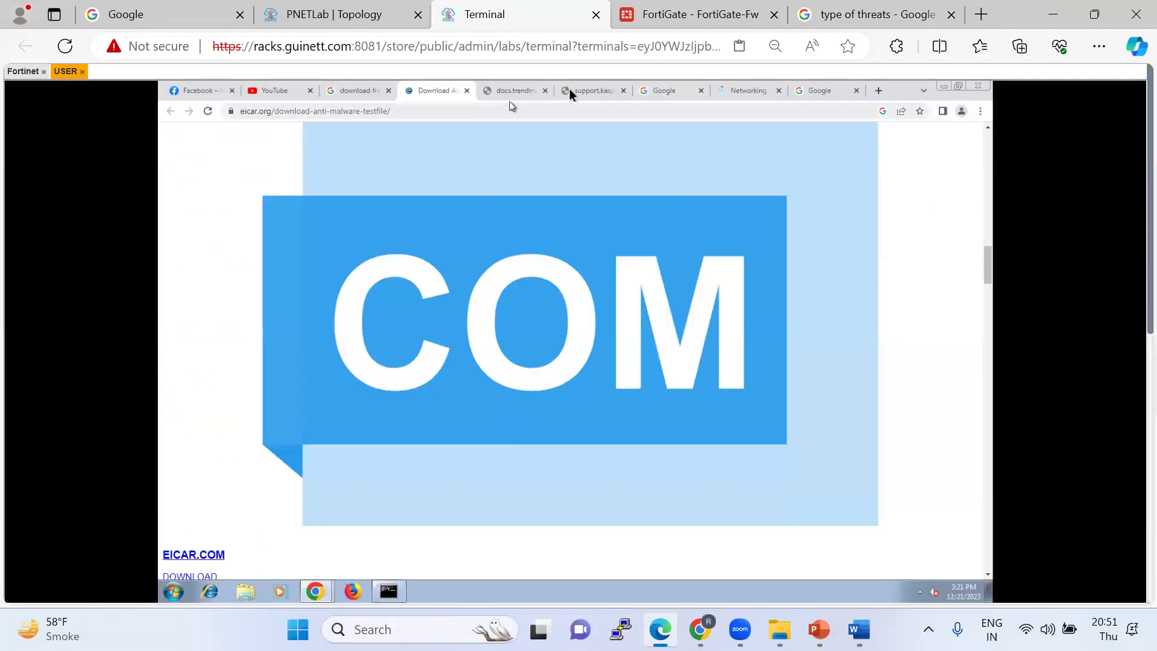
pyautogui.click(530, 90)
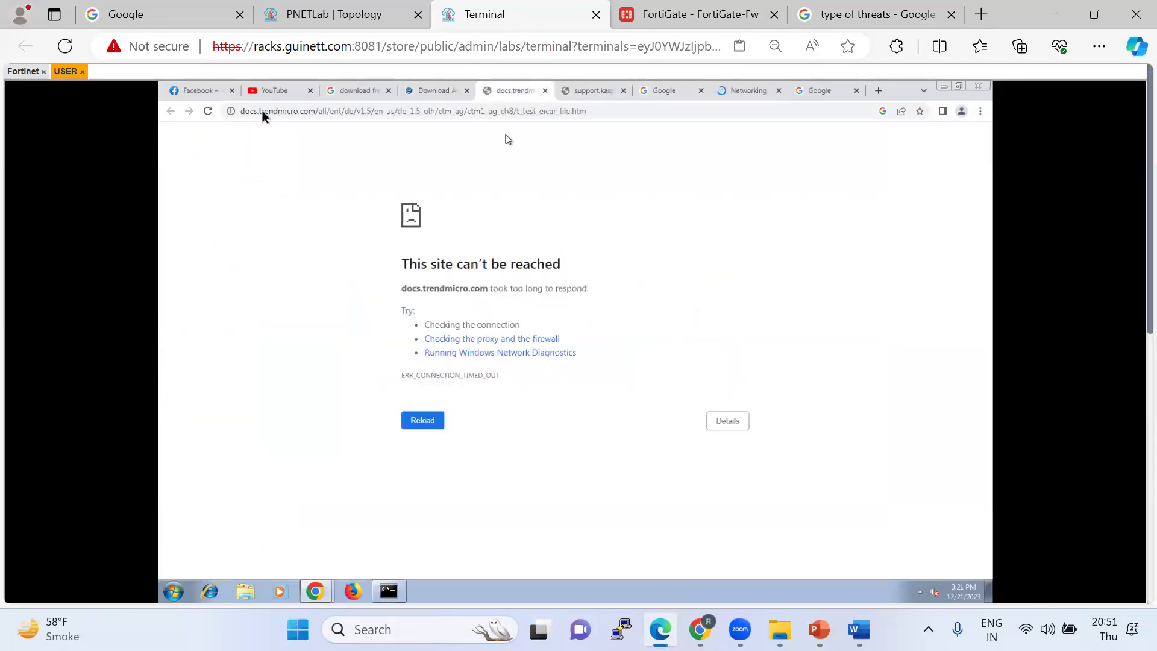
pyautogui.click(211, 108)
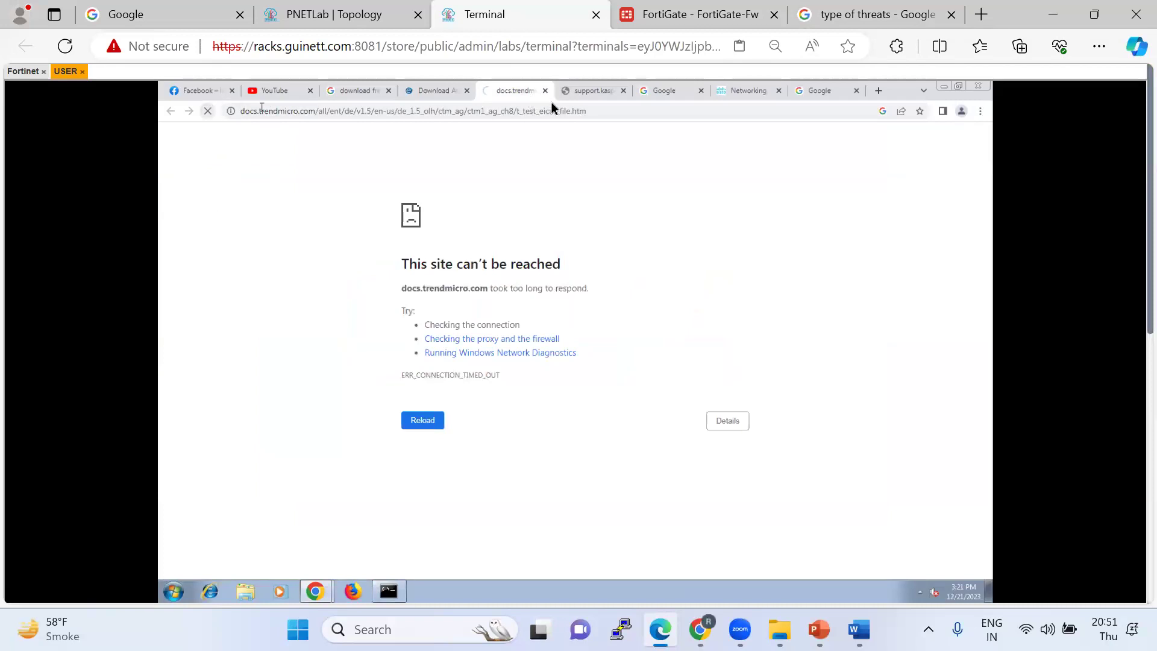
pyautogui.click(583, 93)
pyautogui.click(211, 111)
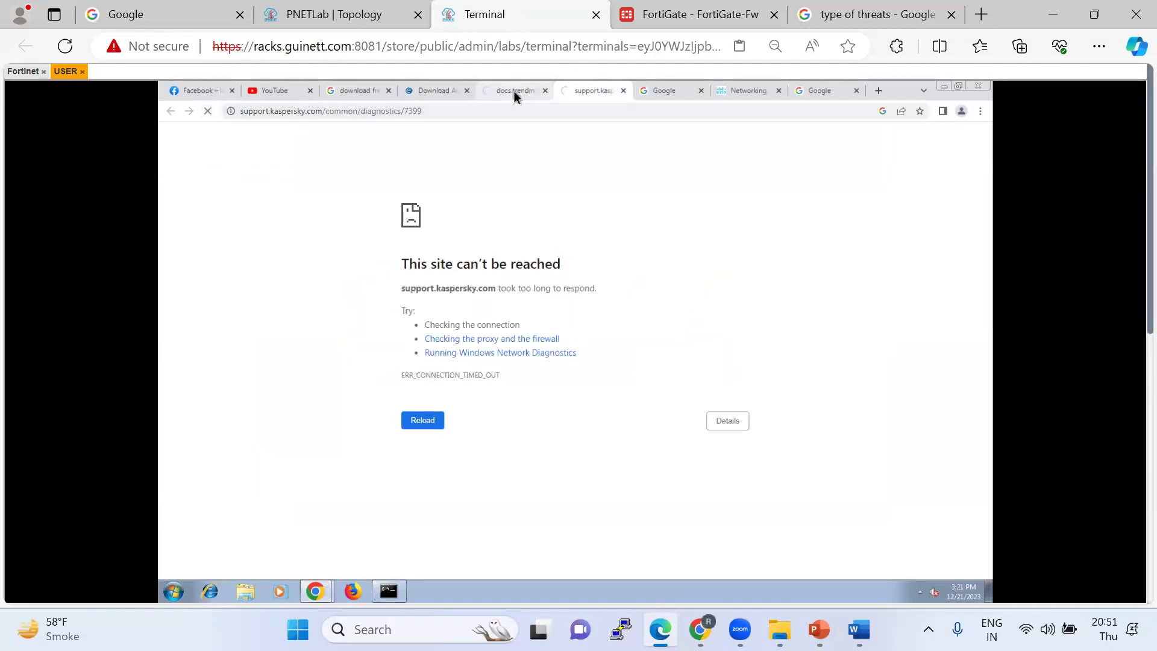
pyautogui.click(514, 91)
# Start downloading the EICAR.COM test file from the eicar.org page.
pyautogui.click(429, 92)
pyautogui.scroll(-3, 570, 371)
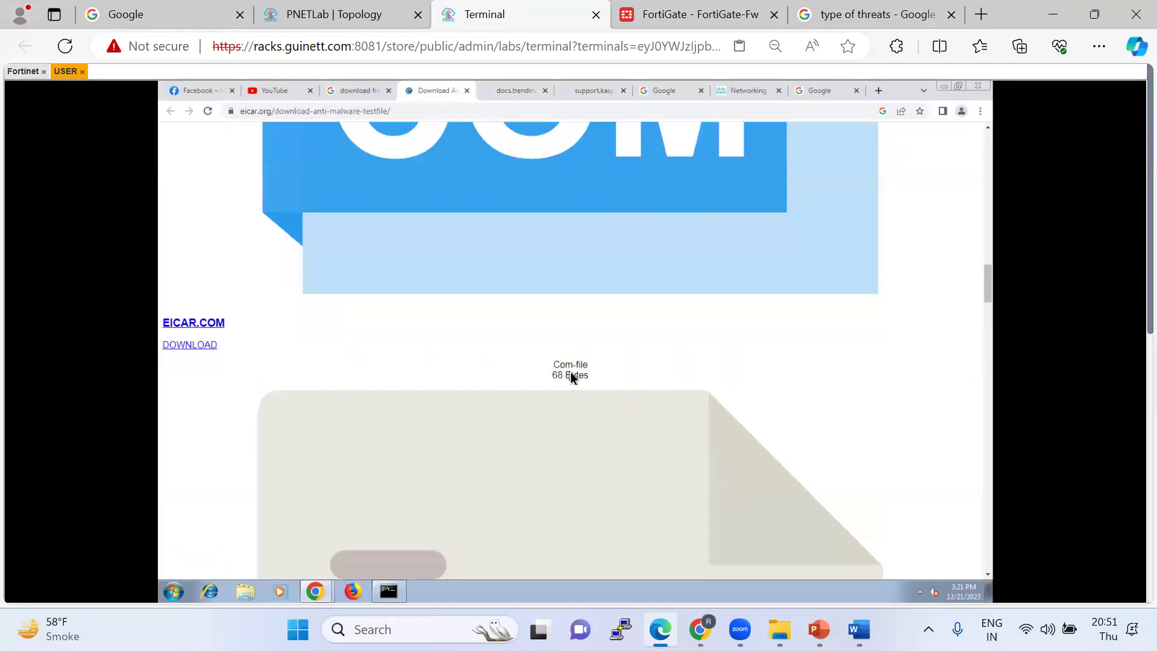
pyautogui.click(189, 346)
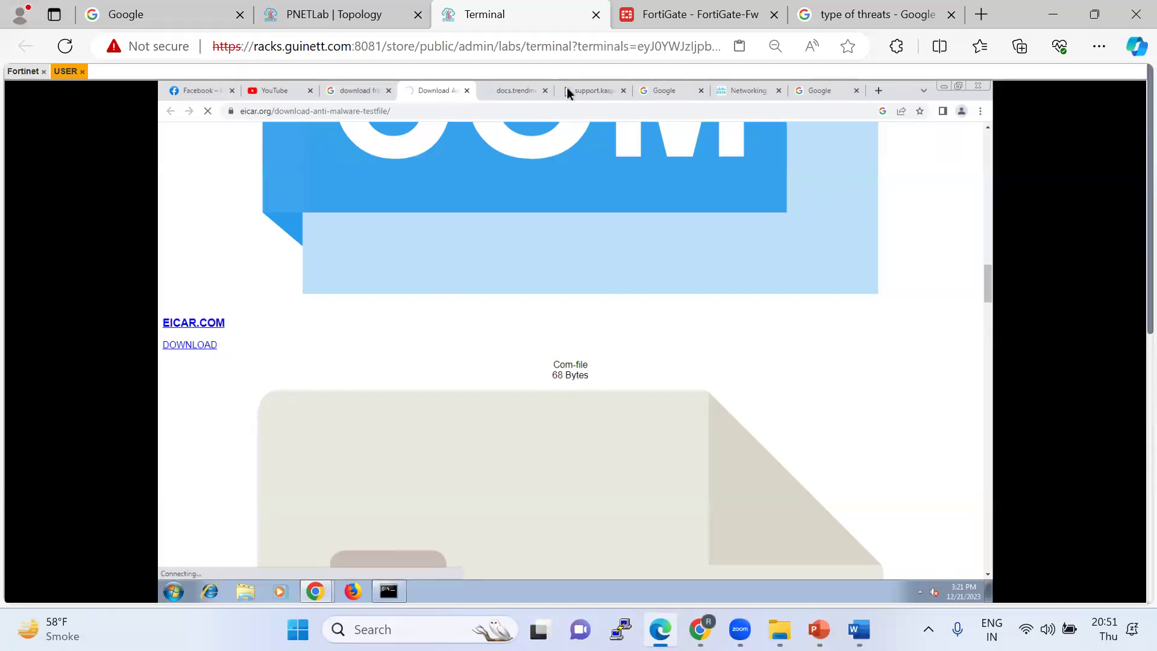
pyautogui.click(674, 16)
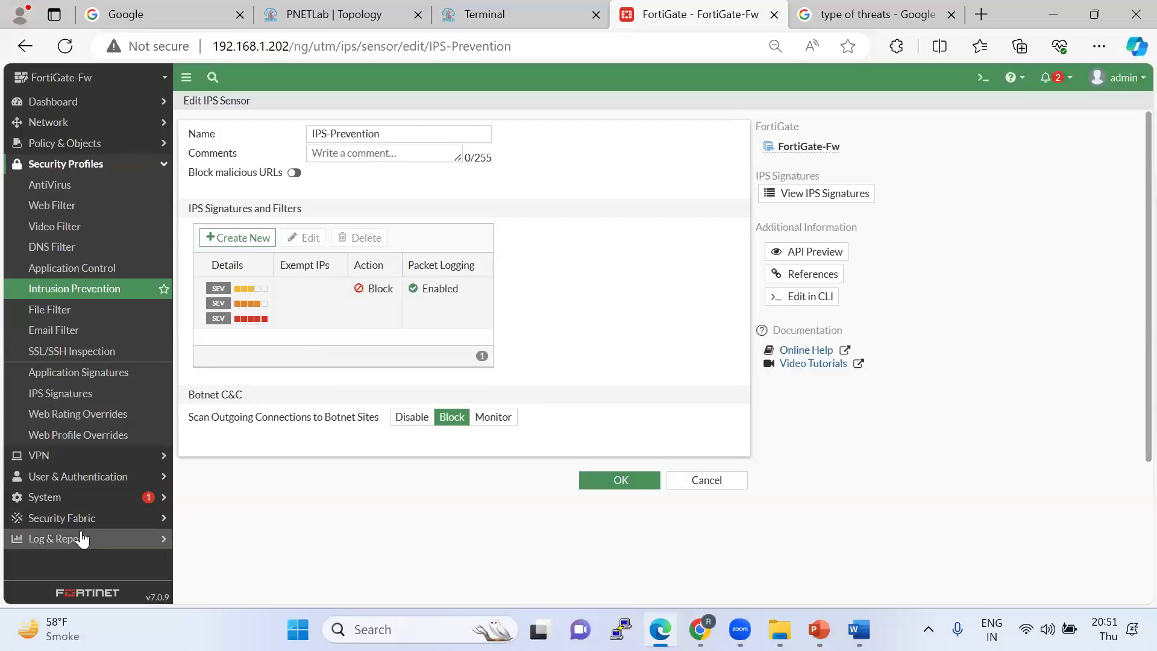
# View the Application Control log's HTTP.BROWSER pass entry and refresh the empty Intrusion Prevention log.
pyautogui.click(82, 538)
pyautogui.click(87, 515)
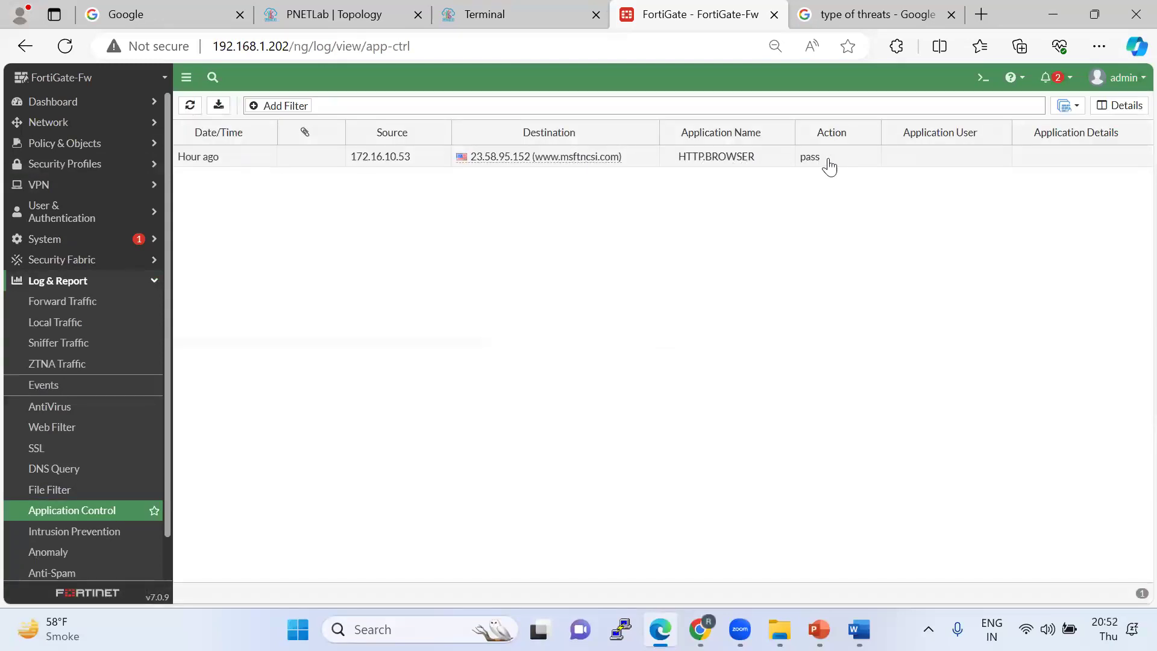
pyautogui.moveTo(561, 163)
pyautogui.scroll(-1, 102, 525)
pyautogui.click(94, 489)
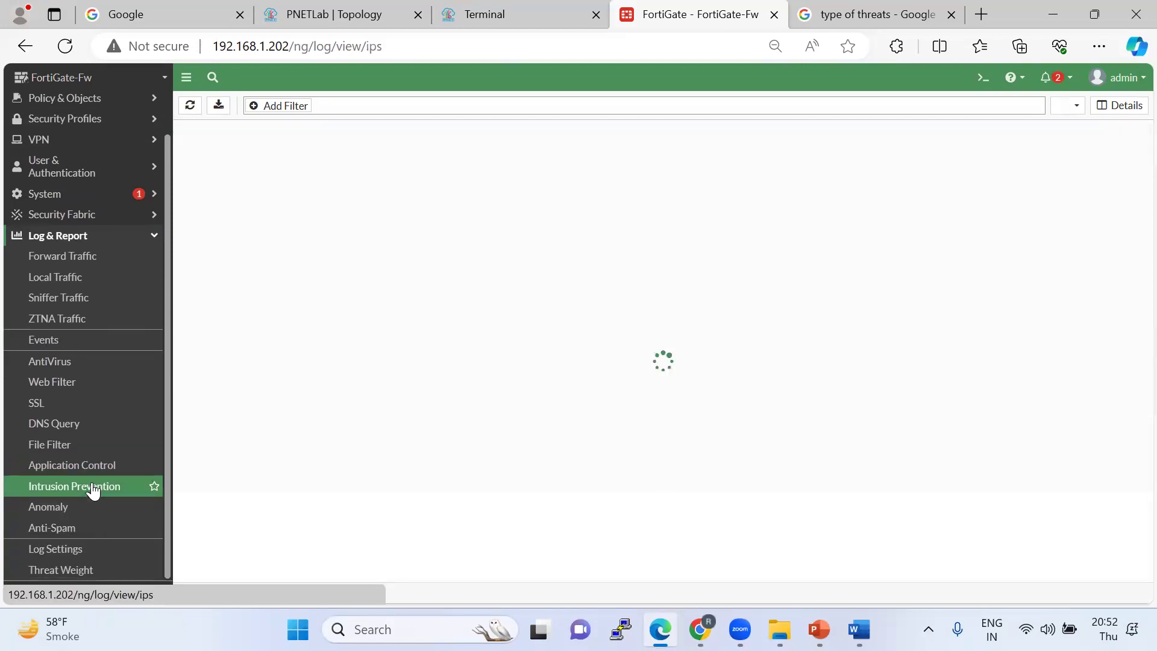
pyautogui.click(189, 109)
pyautogui.click(71, 472)
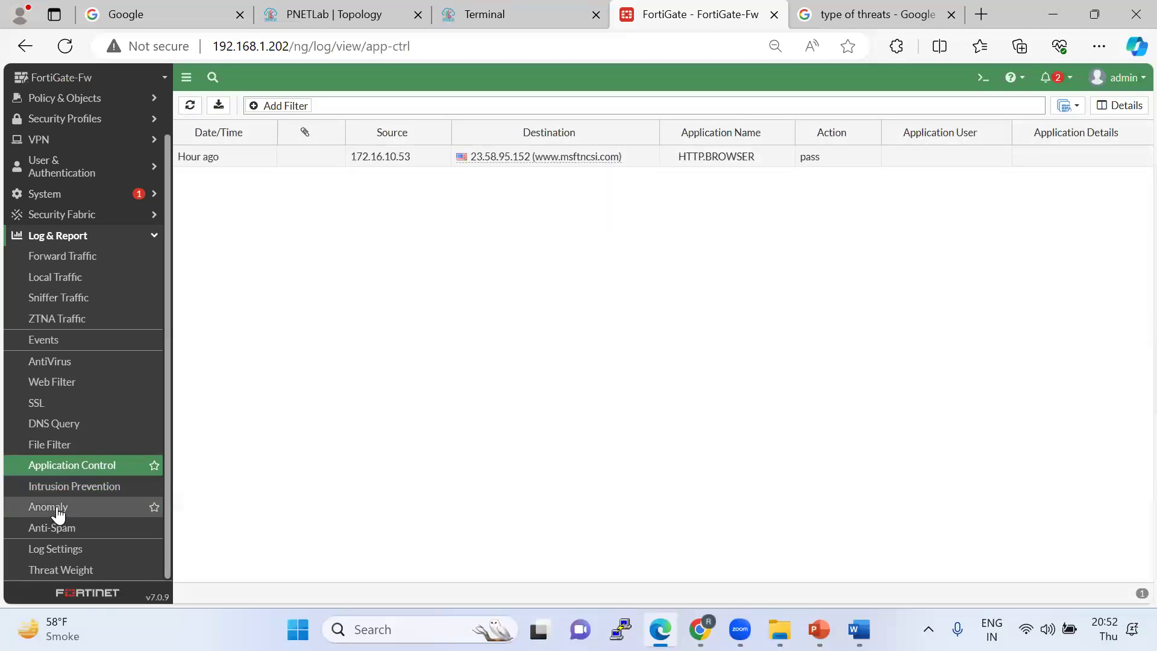
pyautogui.click(60, 485)
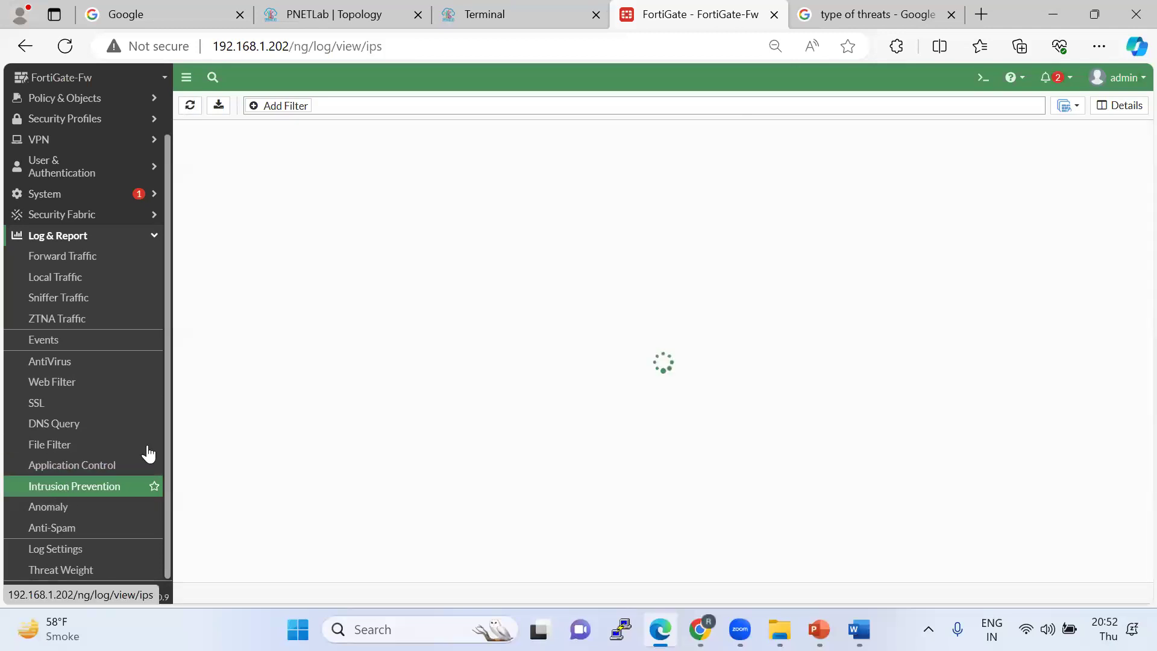
pyautogui.click(191, 109)
# Highlight the eicar page's 'server appears to be down' offline message on the lab client.
pyautogui.click(520, 8)
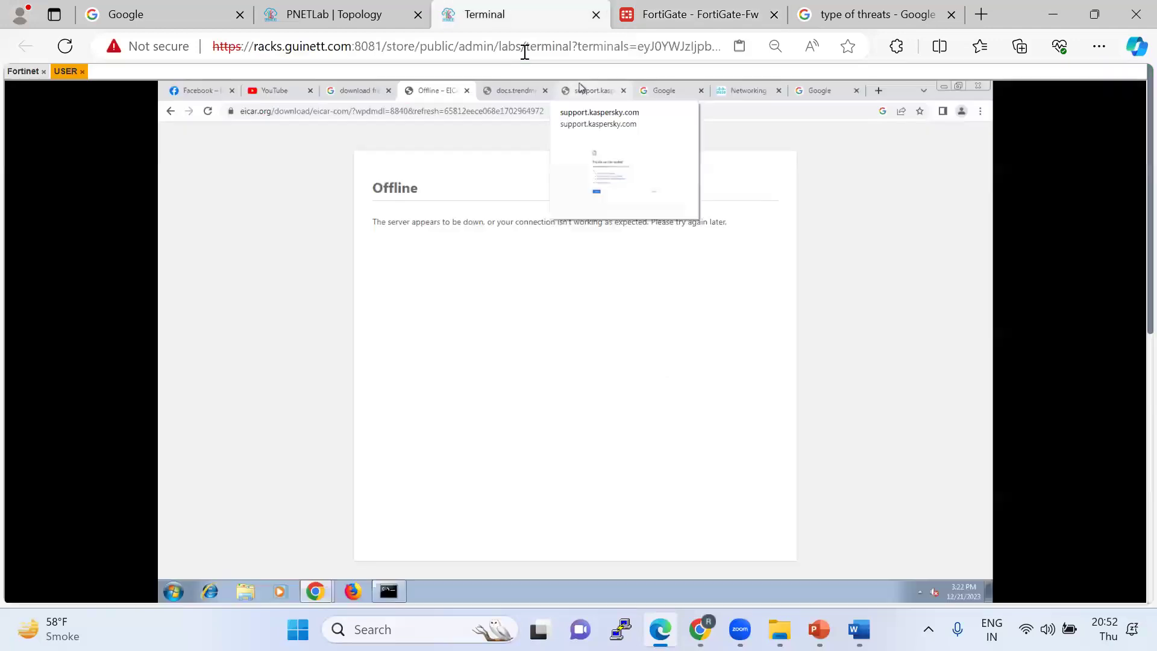
pyautogui.moveTo(364, 228); pyautogui.dragTo(740, 221)
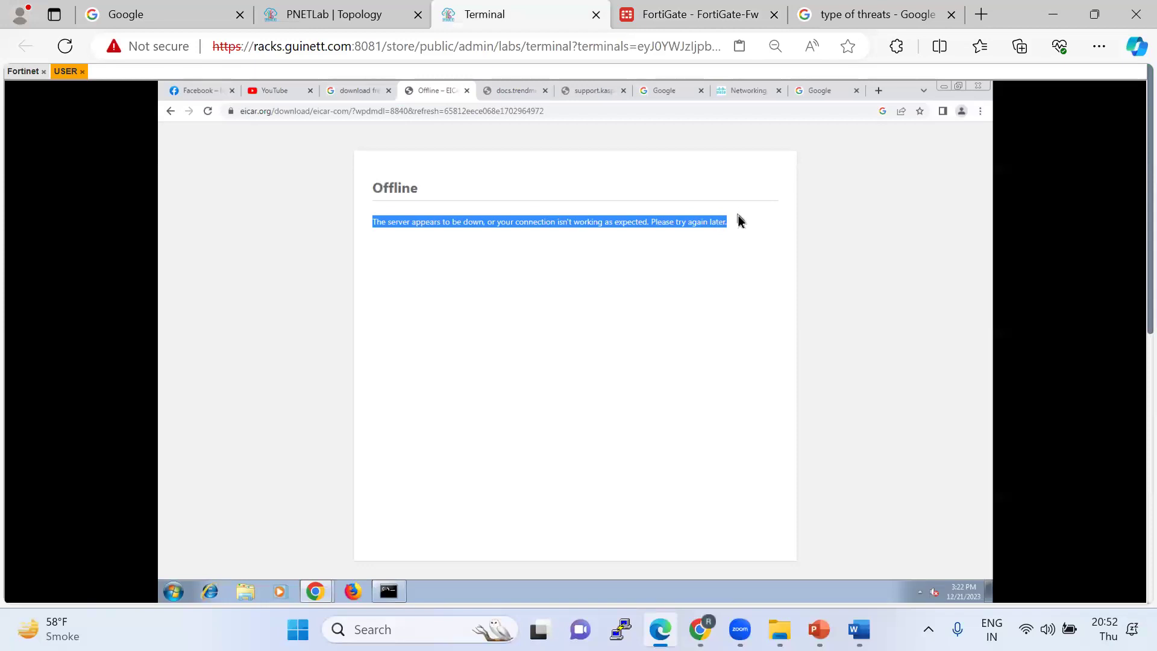
pyautogui.moveTo(729, 228); pyautogui.dragTo(376, 220)
pyautogui.click(428, 273)
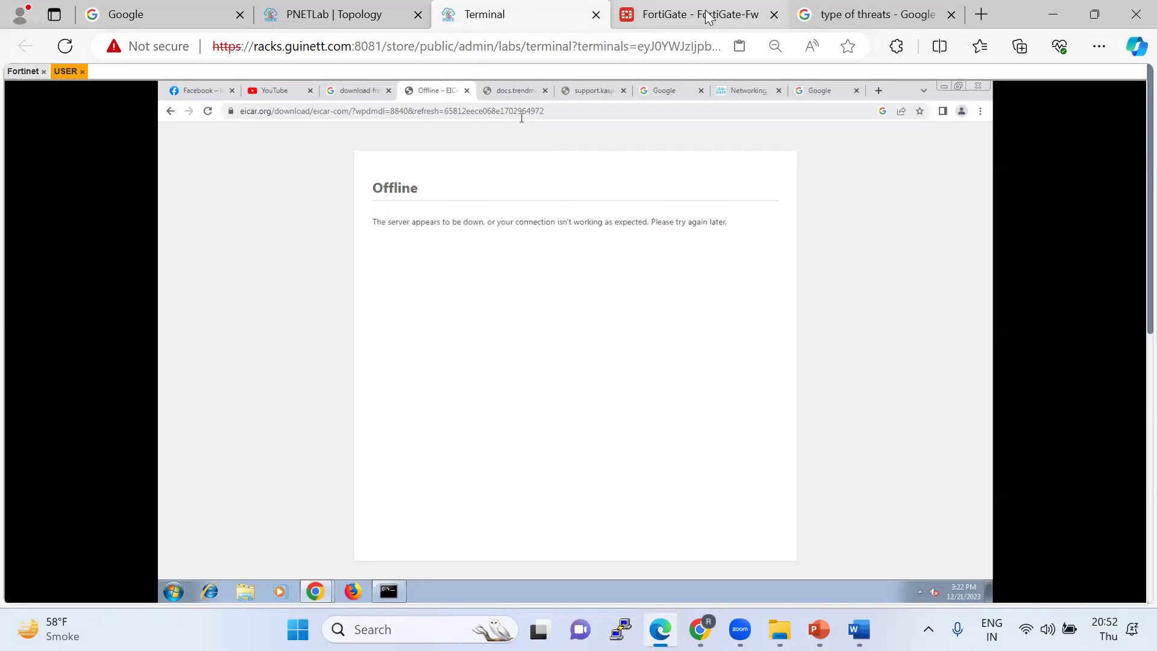
pyautogui.click(709, 15)
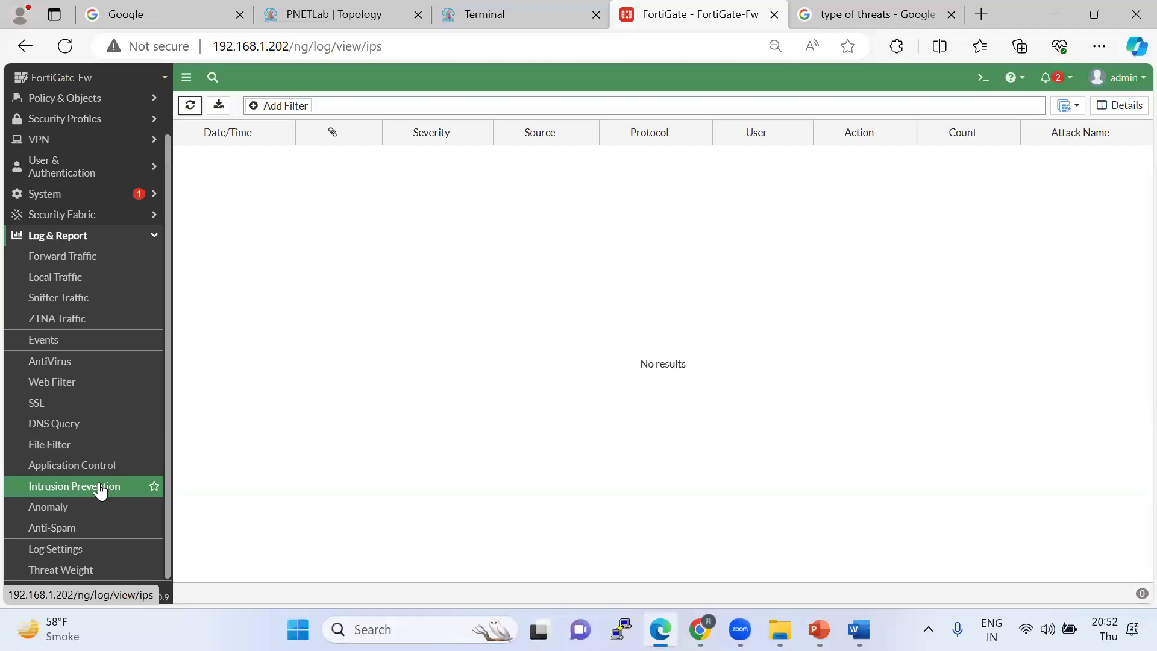
# Expand Security Fabric, Policy & Objects and Security Profiles in the left navigation menu.
pyautogui.click(71, 218)
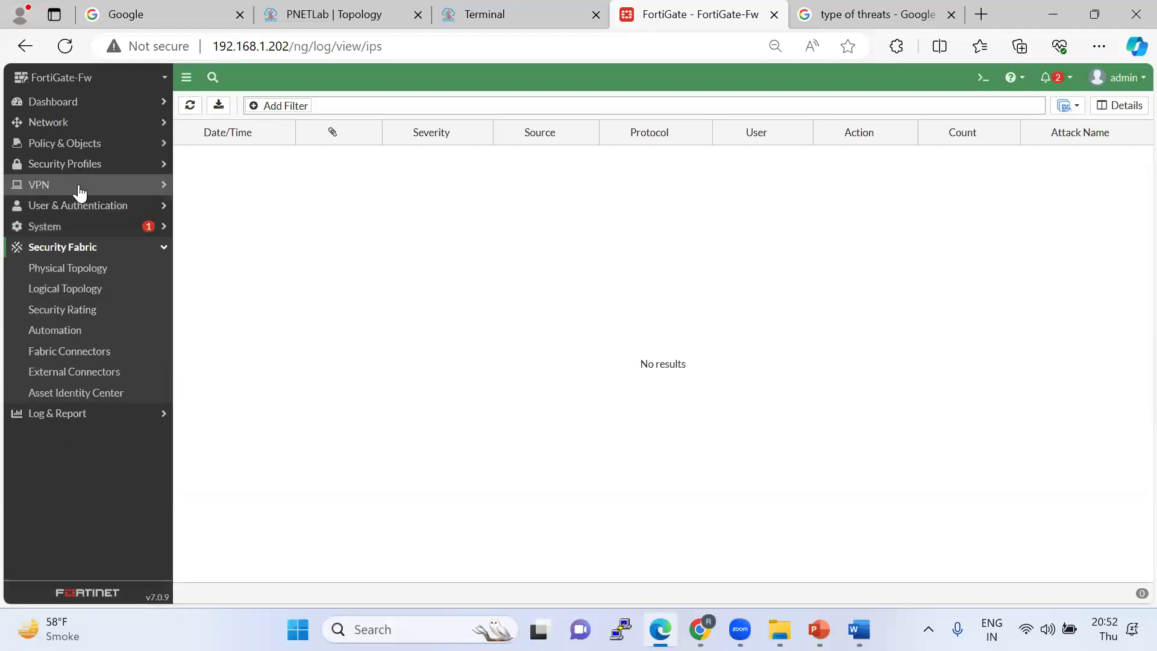
pyautogui.click(121, 145)
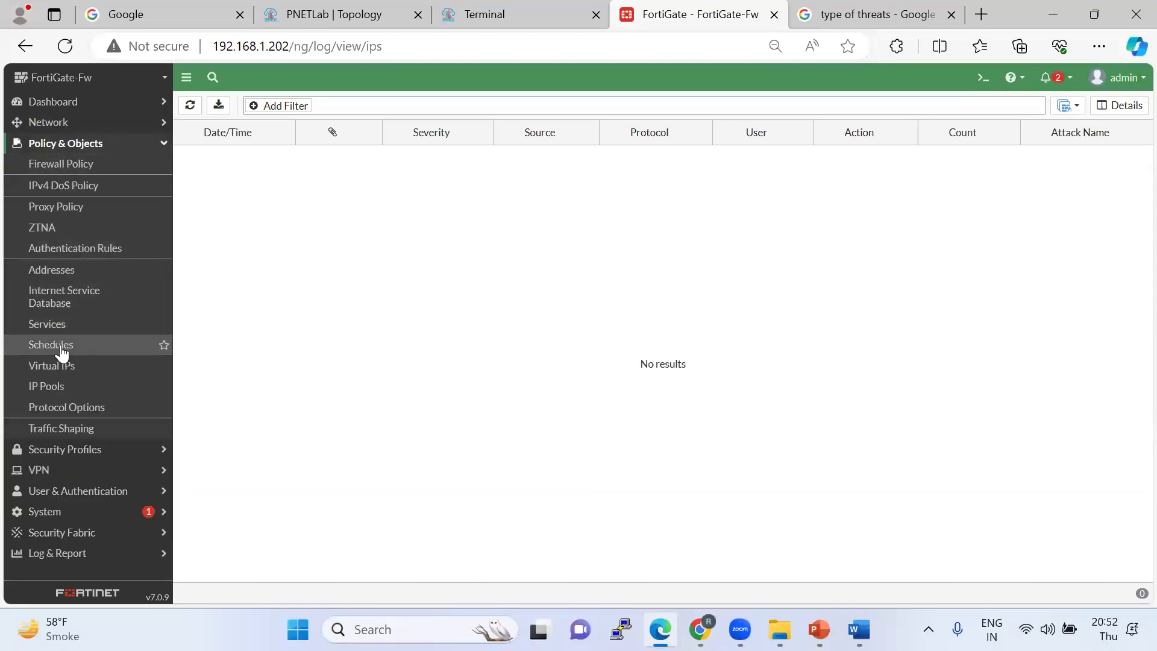
pyautogui.click(61, 449)
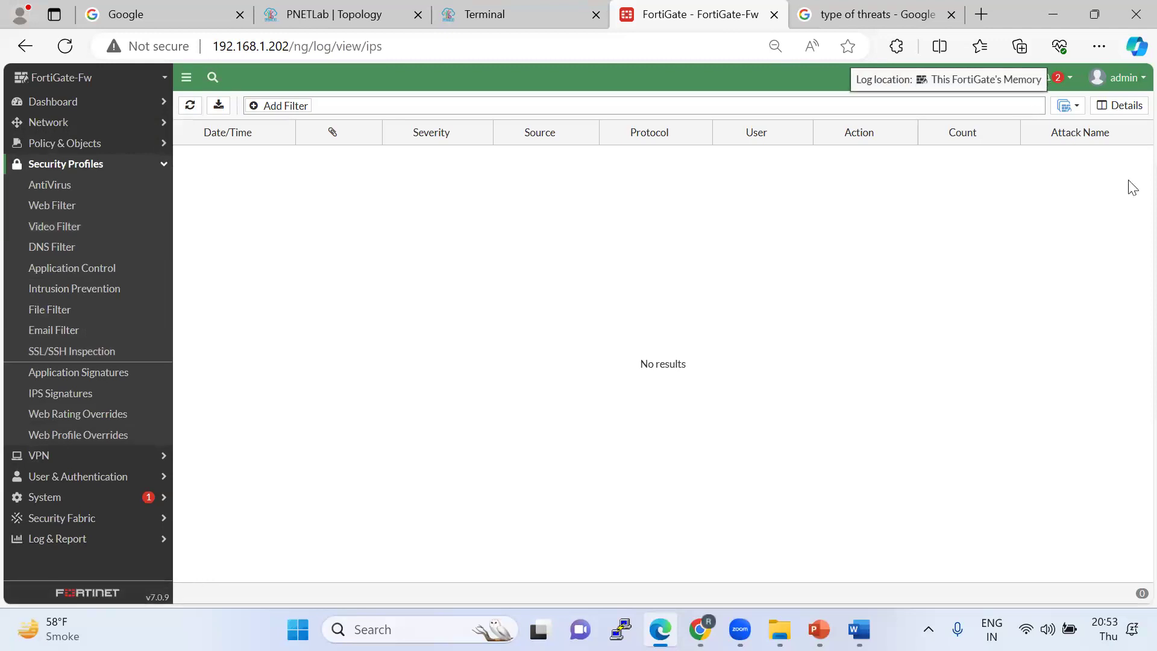
pyautogui.click(1136, 152)
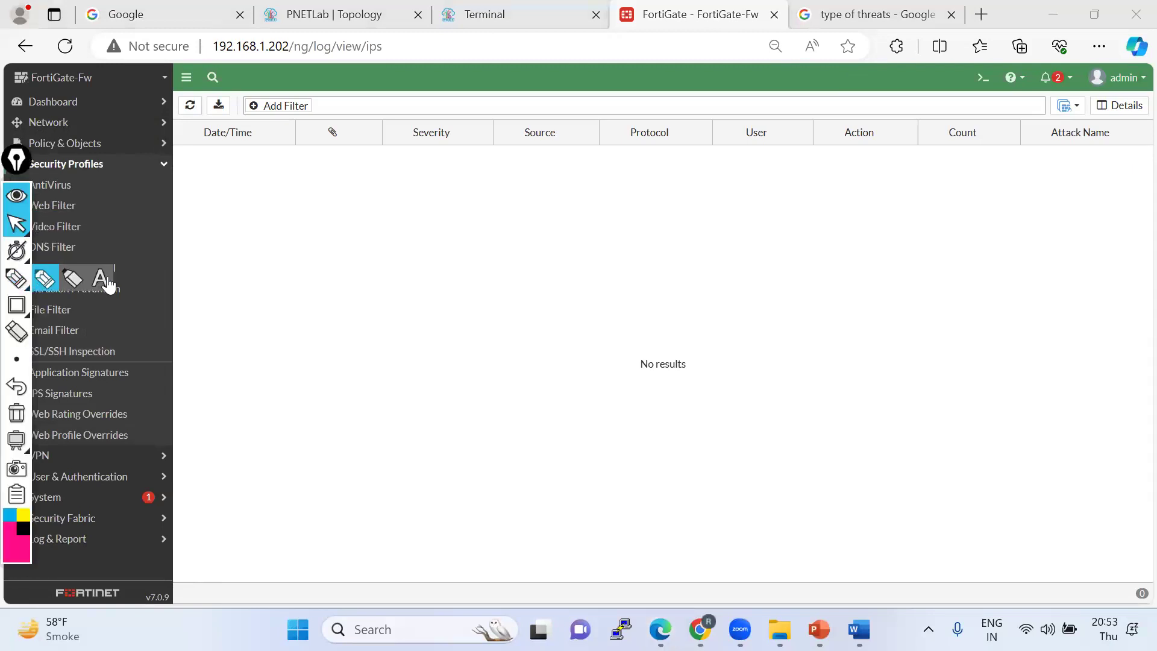
pyautogui.click(73, 279)
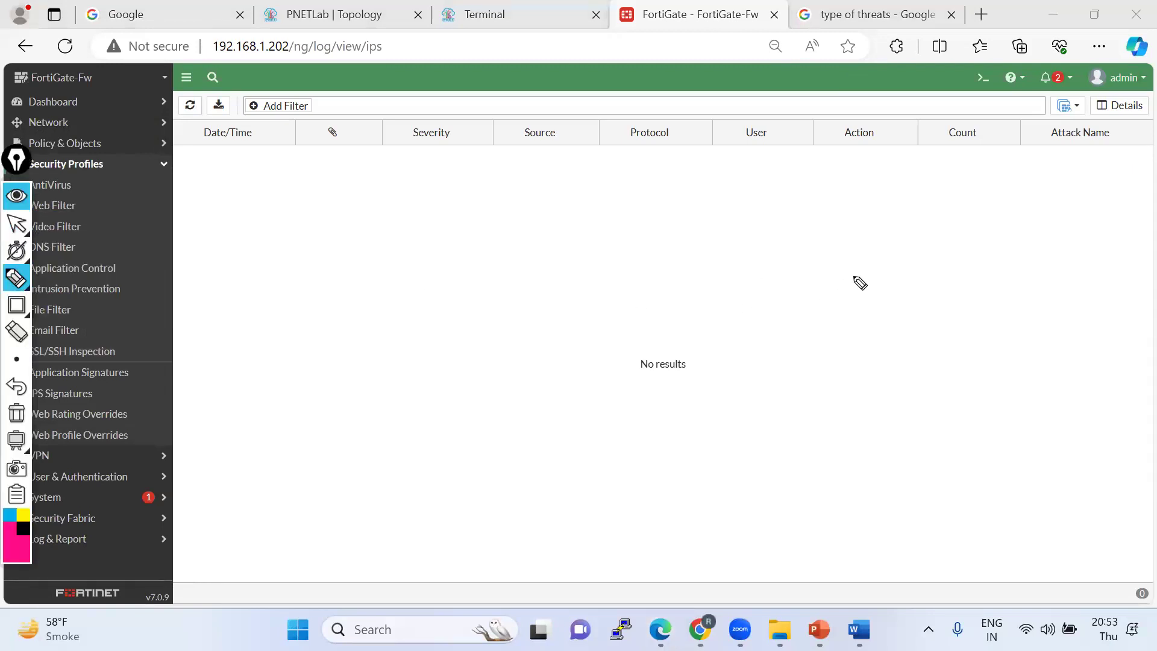
pyautogui.moveTo(945, 198)
pyautogui.mouseDown()
pyautogui.moveTo(970, 251)
pyautogui.moveTo(1020, 160)
pyautogui.moveTo(961, 207)
pyautogui.moveTo(1033, 204)
pyautogui.mouseUp()
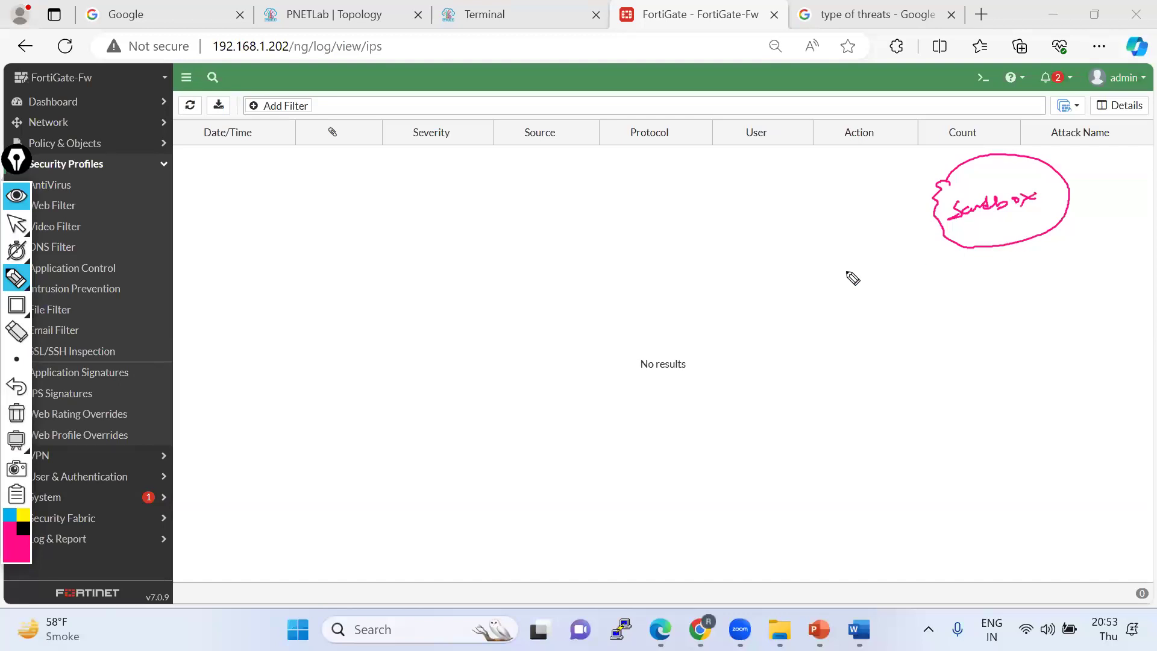
pyautogui.moveTo(93, 176)
pyautogui.mouseDown()
pyautogui.moveTo(627, 187)
pyautogui.moveTo(937, 164)
pyautogui.mouseUp()
pyautogui.moveTo(75, 198)
pyautogui.mouseDown()
pyautogui.moveTo(904, 172)
pyautogui.moveTo(967, 157)
pyautogui.mouseUp()
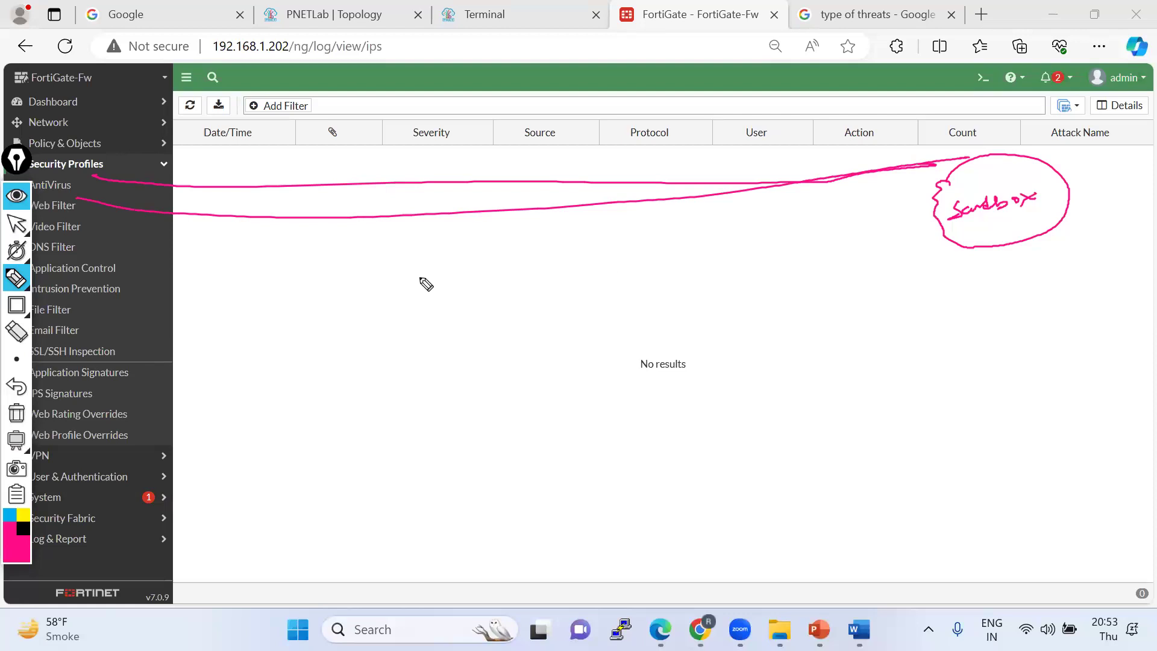
pyautogui.moveTo(79, 244)
pyautogui.mouseDown()
pyautogui.moveTo(777, 232)
pyautogui.moveTo(990, 190)
pyautogui.mouseUp()
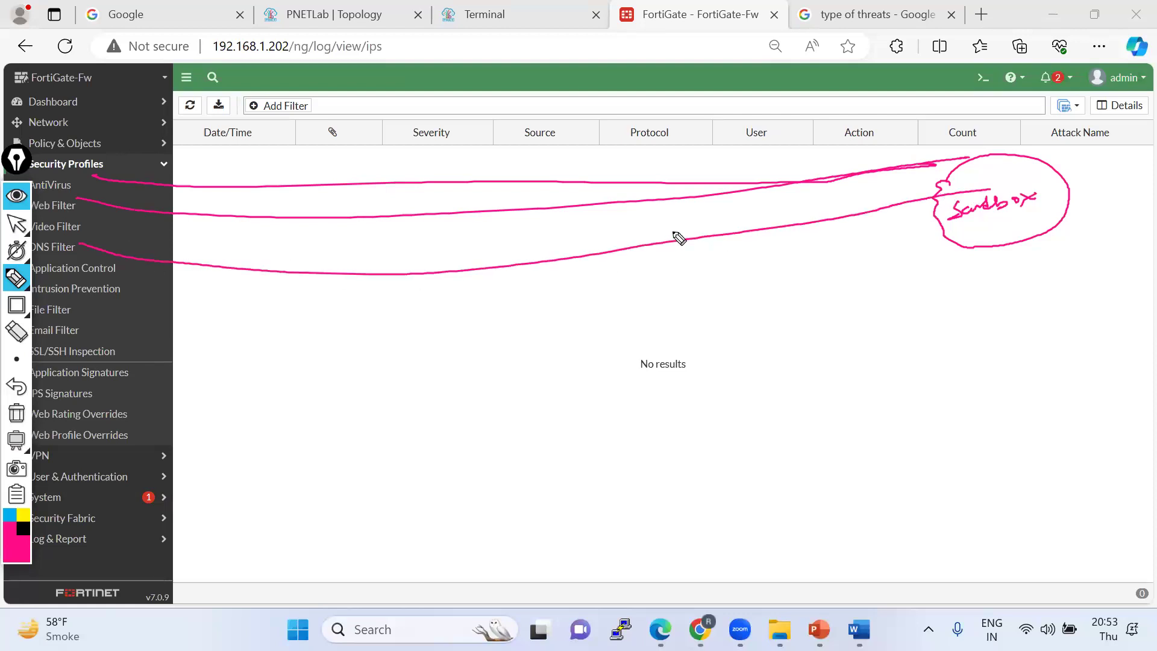
pyautogui.moveTo(81, 233); pyautogui.dragTo(947, 176)
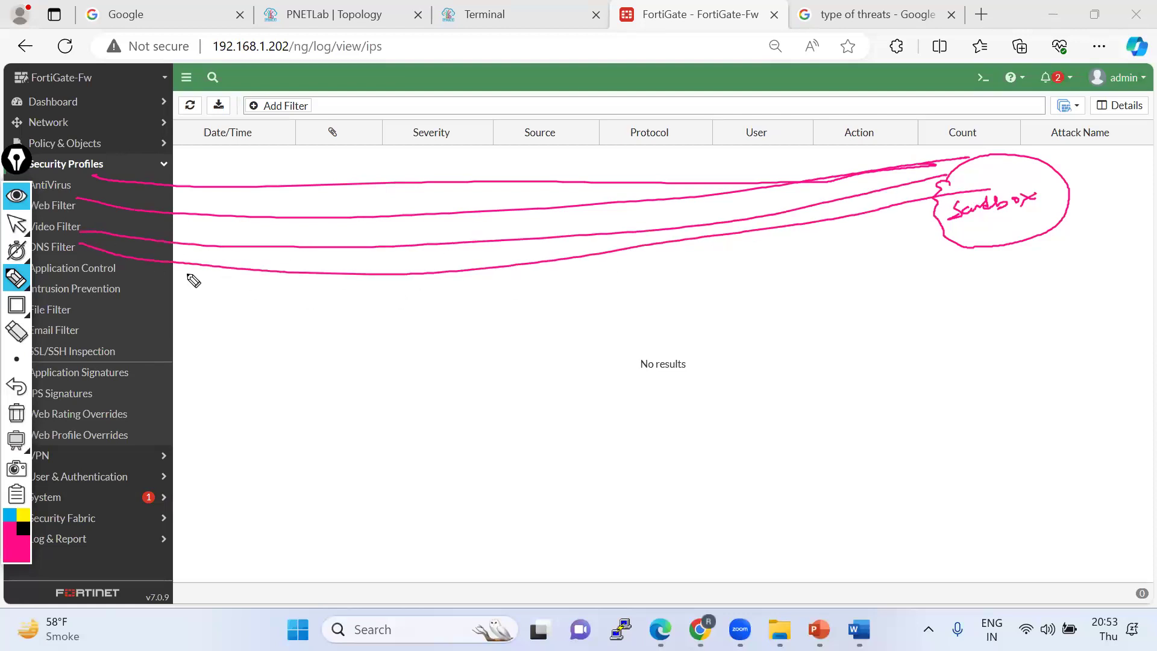
pyautogui.moveTo(140, 273)
pyautogui.mouseDown()
pyautogui.moveTo(881, 200)
pyautogui.moveTo(971, 175)
pyautogui.mouseUp()
pyautogui.moveTo(77, 312)
pyautogui.mouseDown()
pyautogui.moveTo(284, 310)
pyautogui.moveTo(956, 192)
pyautogui.mouseUp()
pyautogui.moveTo(82, 338)
pyautogui.mouseDown()
pyautogui.moveTo(367, 323)
pyautogui.moveTo(868, 208)
pyautogui.mouseUp()
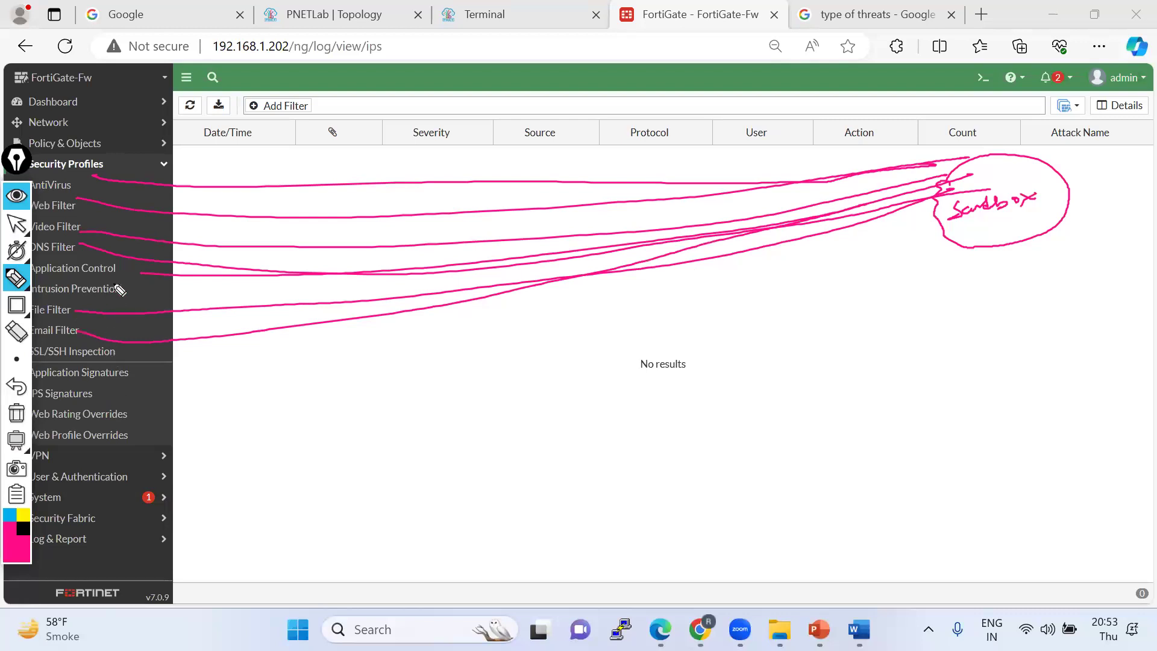
pyautogui.moveTo(167, 300)
pyautogui.mouseDown()
pyautogui.moveTo(669, 247)
pyautogui.moveTo(940, 186)
pyautogui.mouseUp()
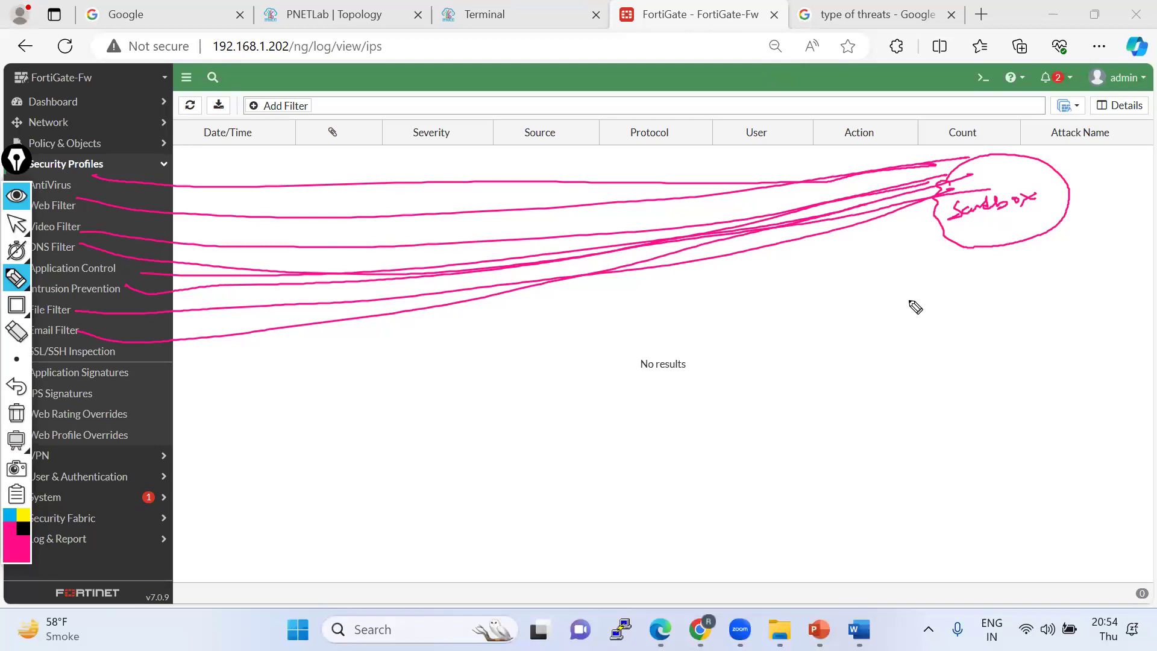
pyautogui.click(16, 416)
pyautogui.moveTo(16, 167); pyautogui.dragTo(1156, 181)
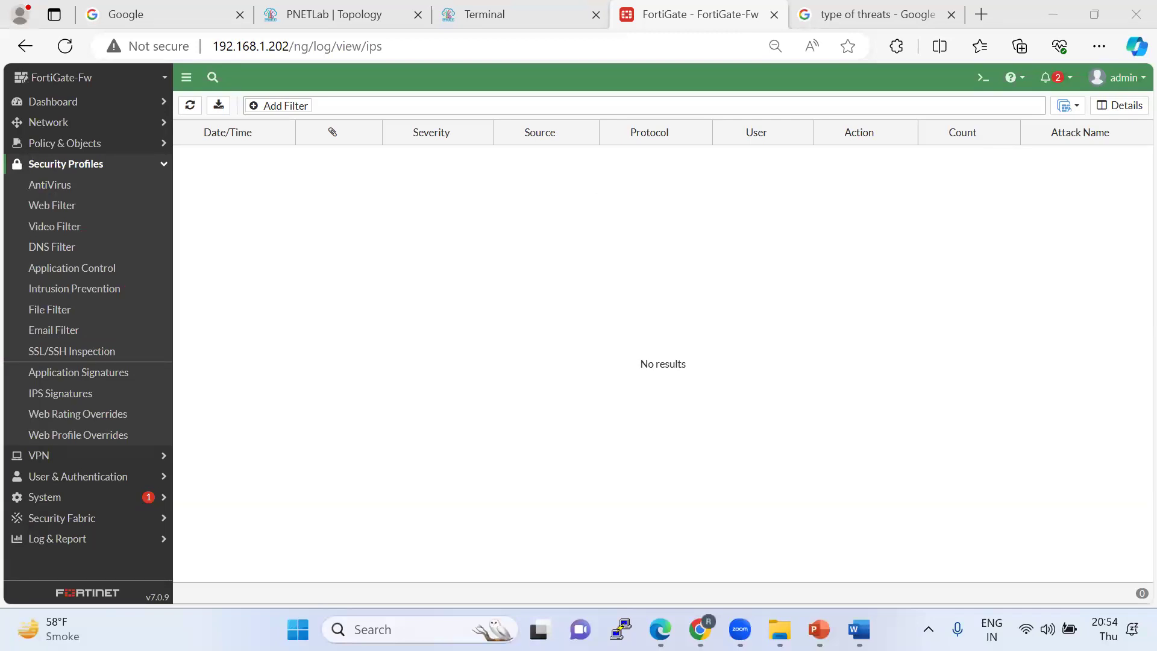
# Review the Trust to WAN policy's security profiles, then open System > Settings.
pyautogui.click(58, 228)
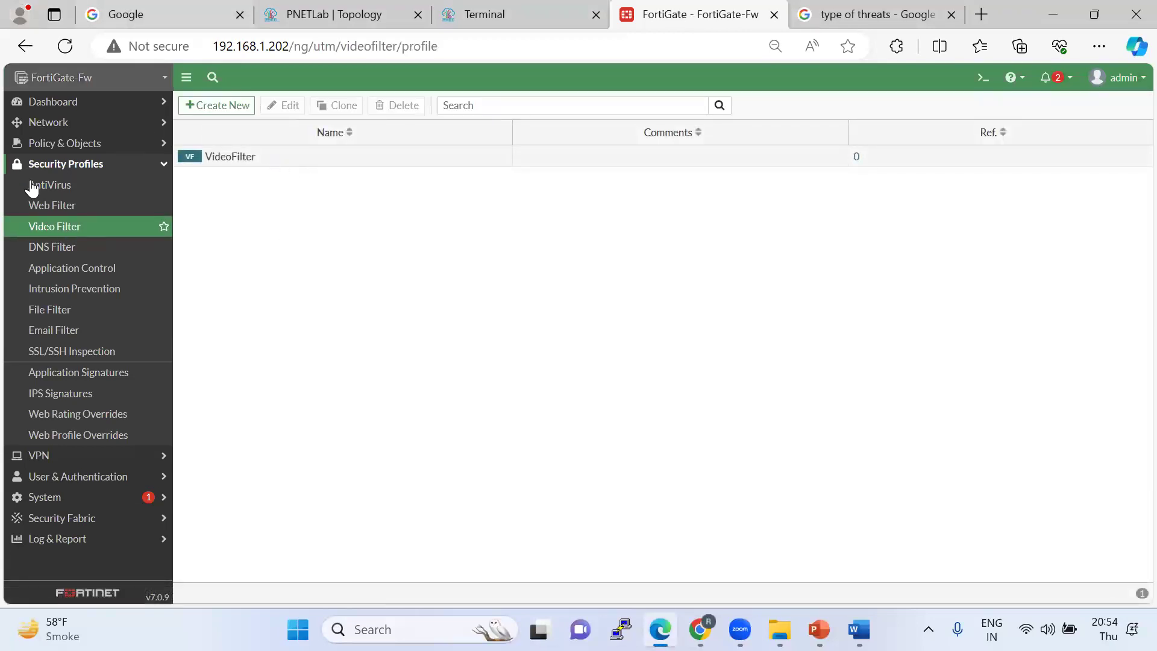
pyautogui.click(85, 144)
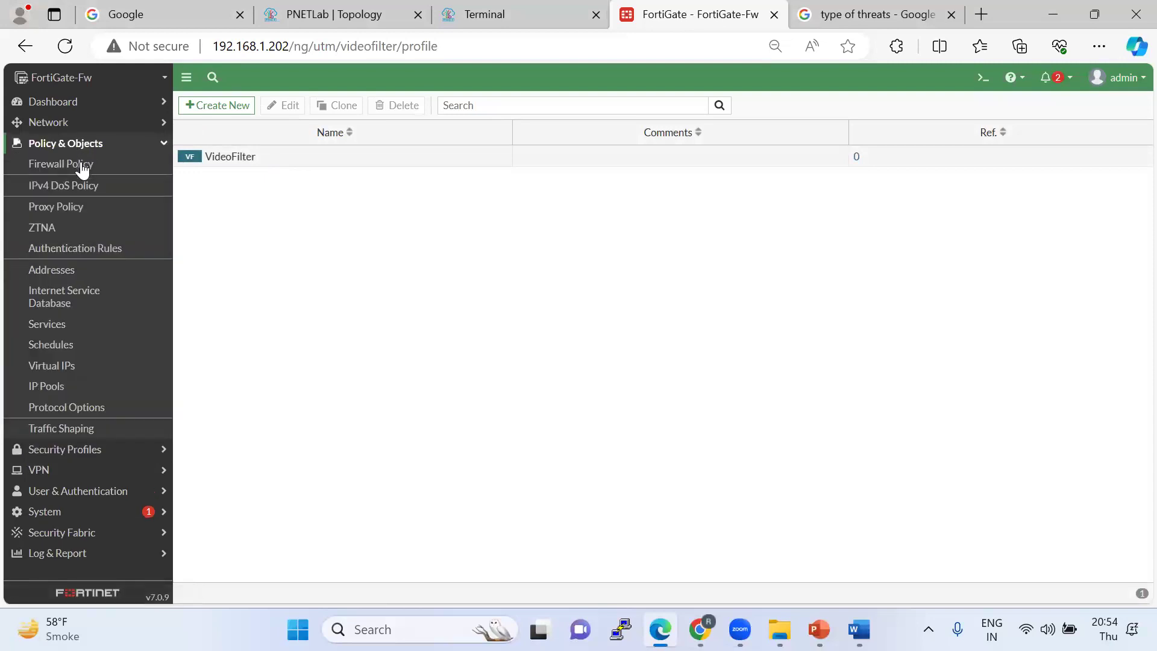
pyautogui.click(68, 165)
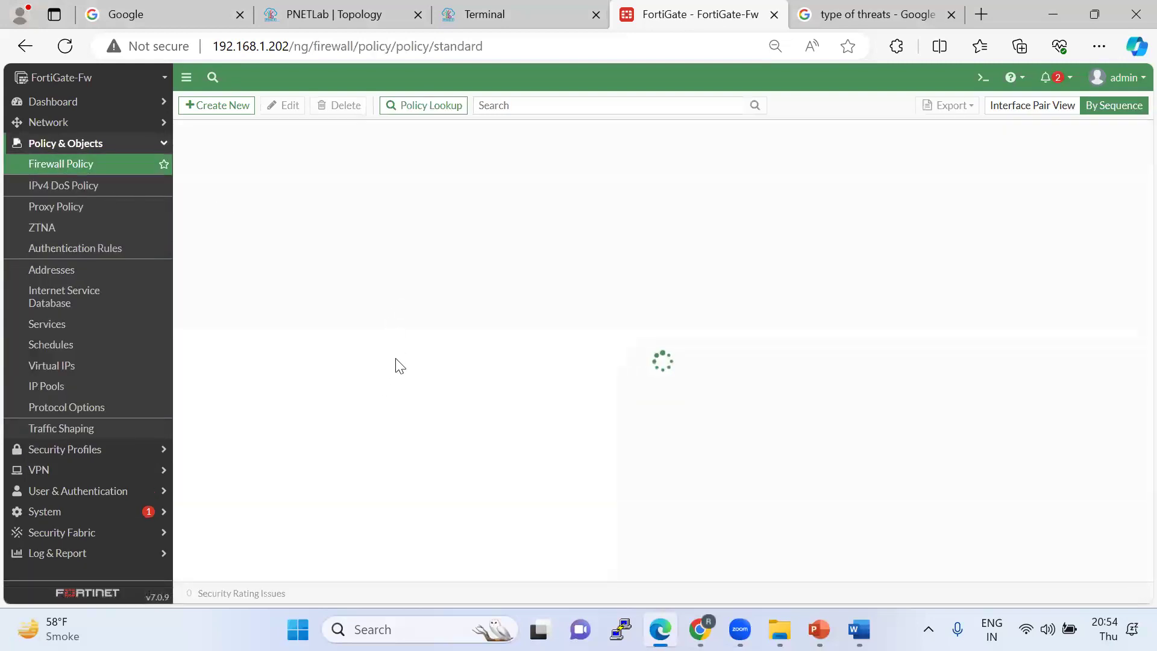
pyautogui.doubleClick(214, 160)
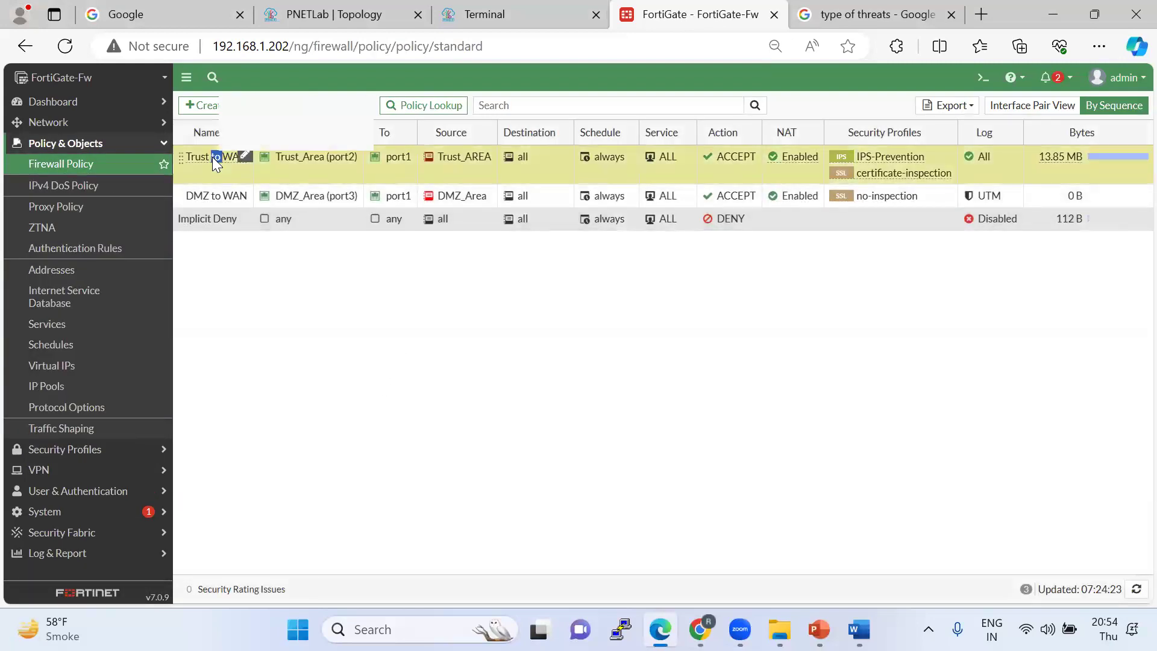
pyautogui.scroll(-3, 408, 409)
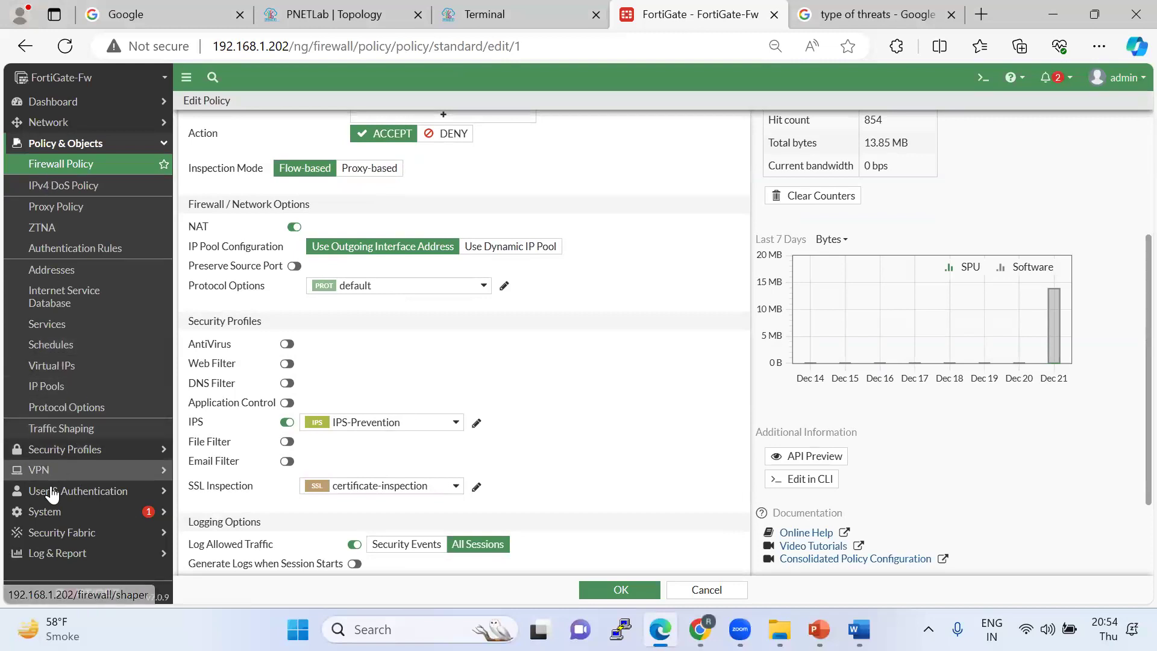
pyautogui.click(46, 511)
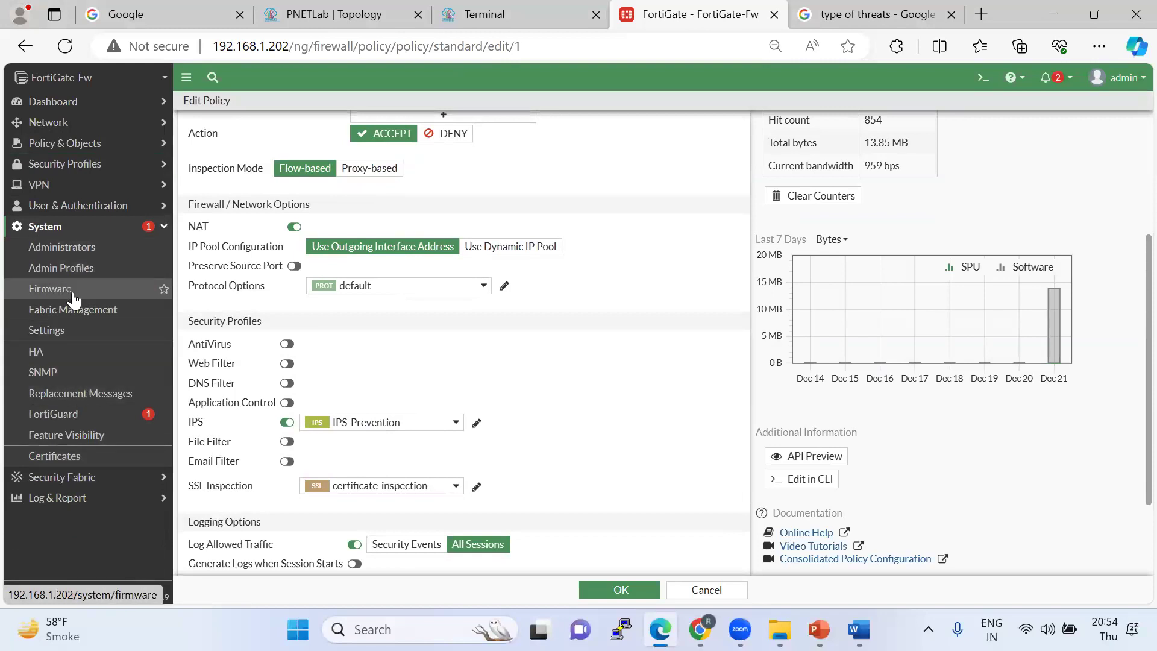
pyautogui.click(71, 330)
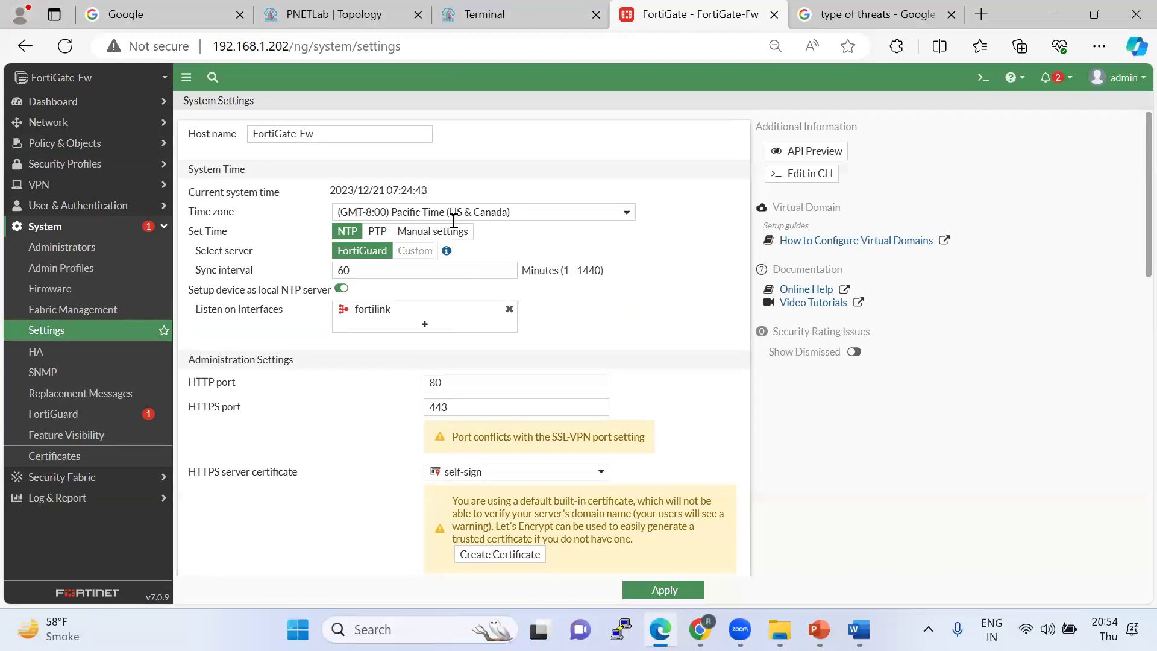
# Verify NGFW Mode still reads Profile-based, then return to the Firewall Policy list.
pyautogui.scroll(-4, 455, 295)
pyautogui.scroll(-3, 455, 295)
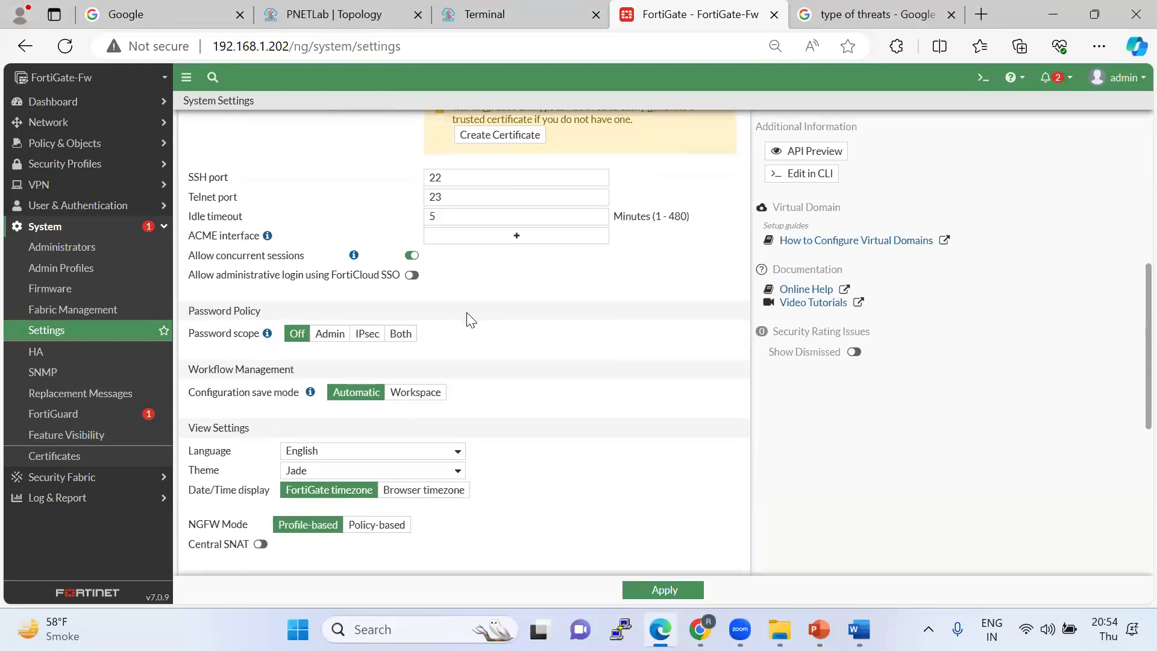
pyautogui.scroll(-2, 471, 320)
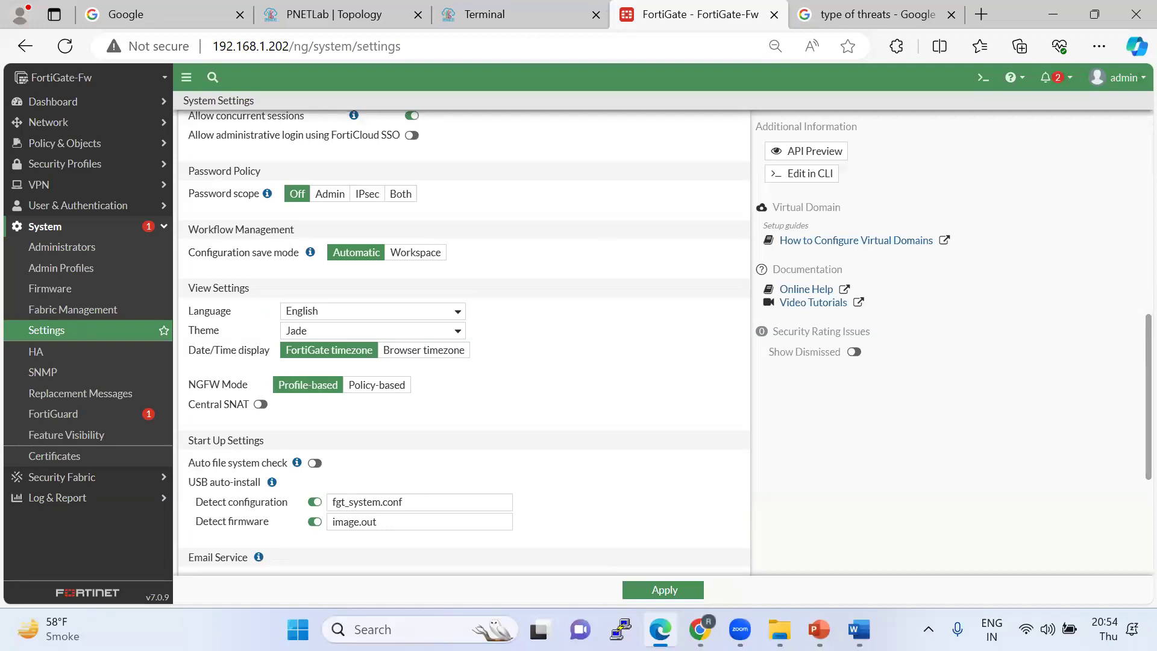
pyautogui.click(90, 150)
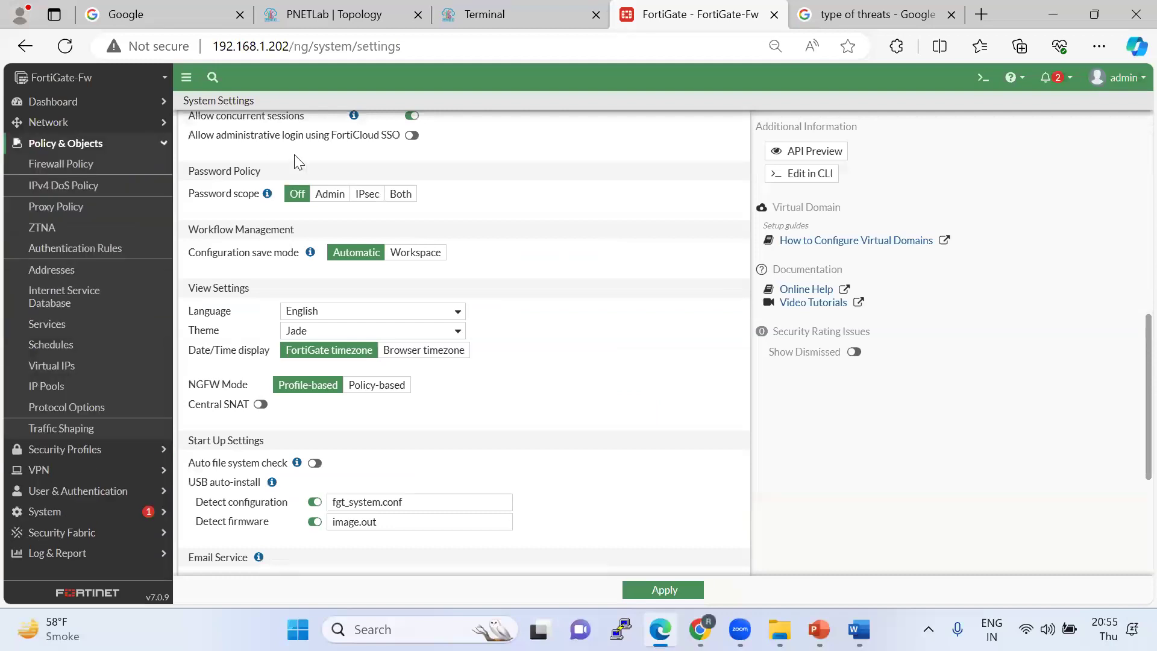
pyautogui.click(77, 163)
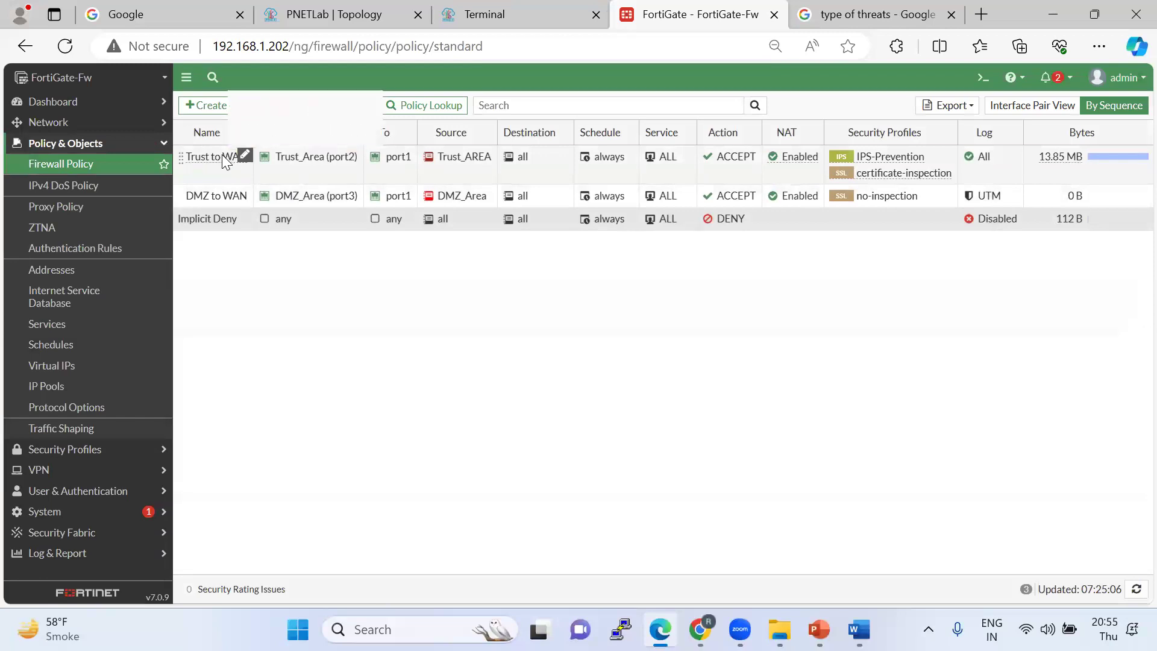
# Recheck the Trust to WAN policy's IPS-Prevention and certificate-inspection profiles, then go to System Settings.
pyautogui.doubleClick(222, 156)
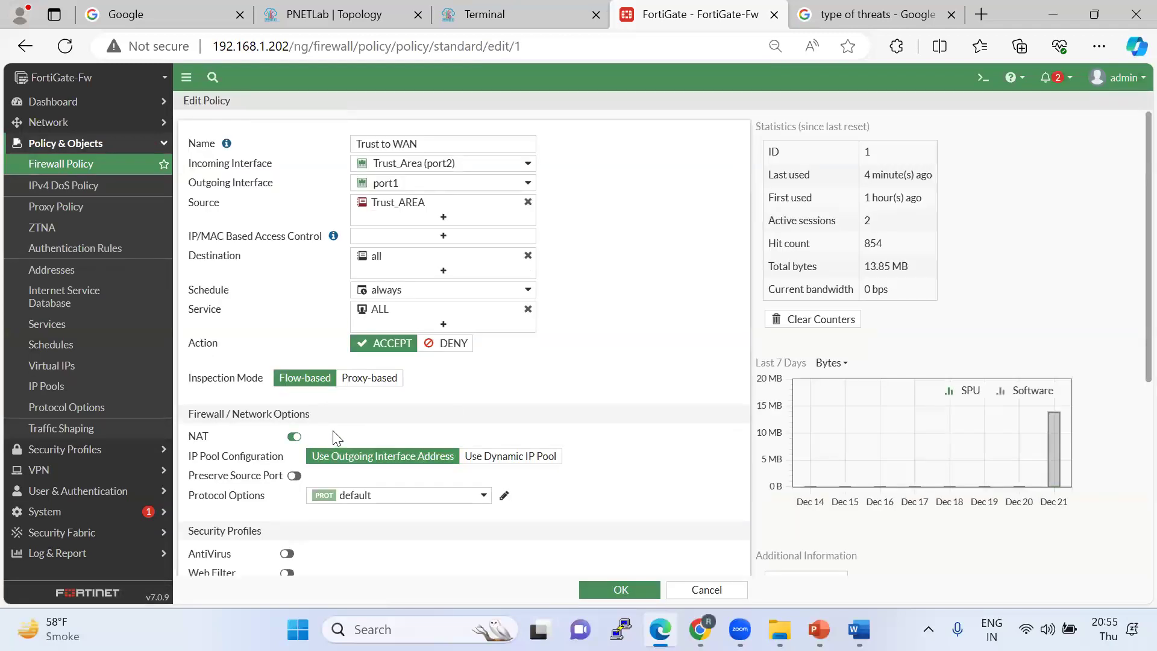
pyautogui.scroll(-5, 305, 408)
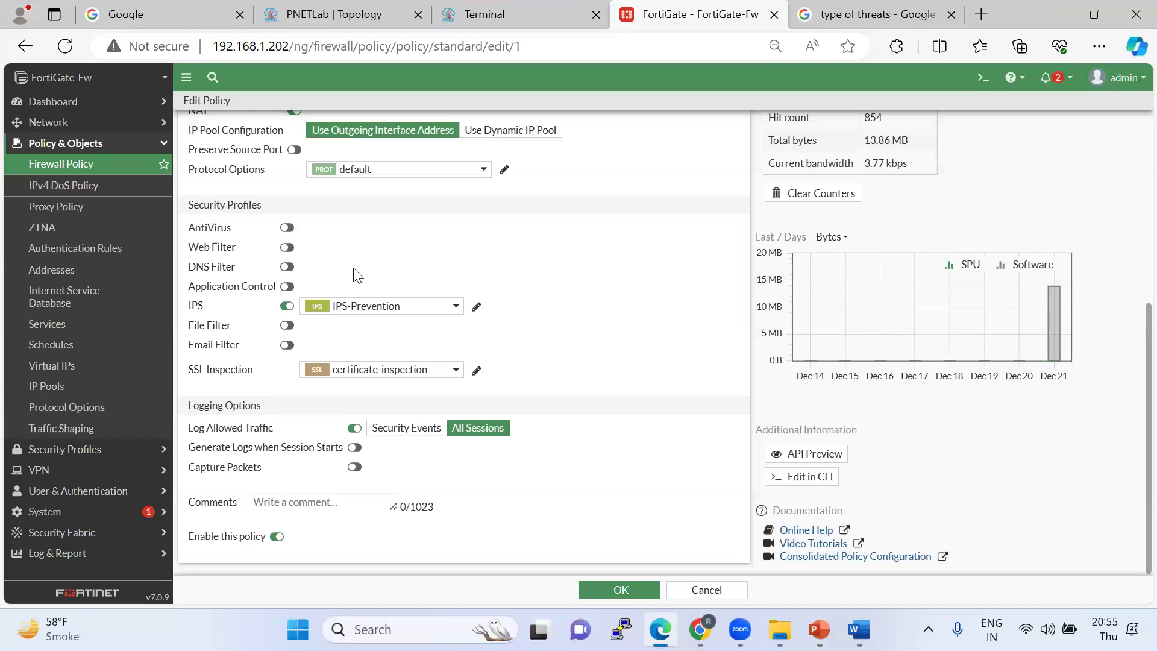
pyautogui.scroll(2, 358, 274)
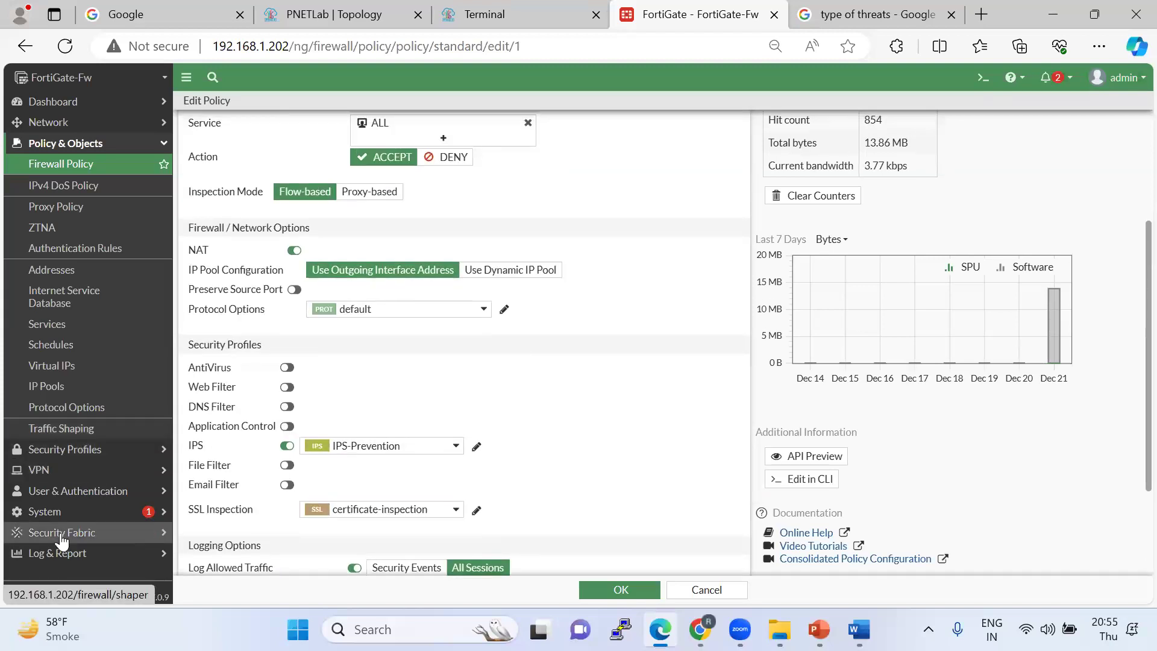
pyautogui.click(53, 514)
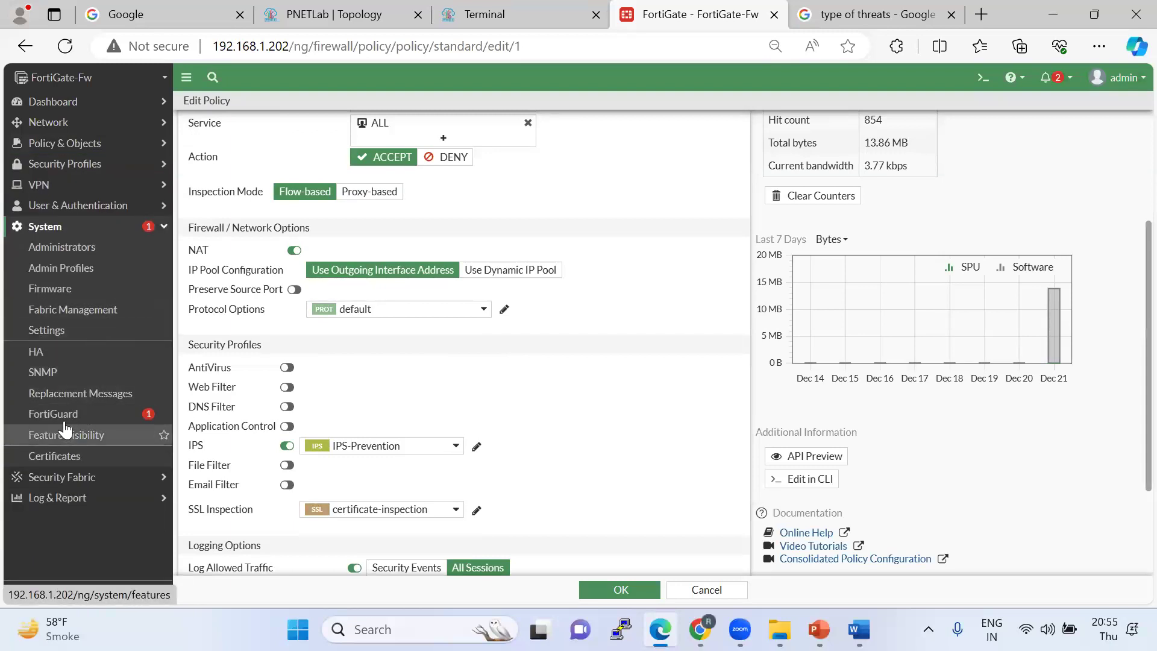
pyautogui.click(66, 330)
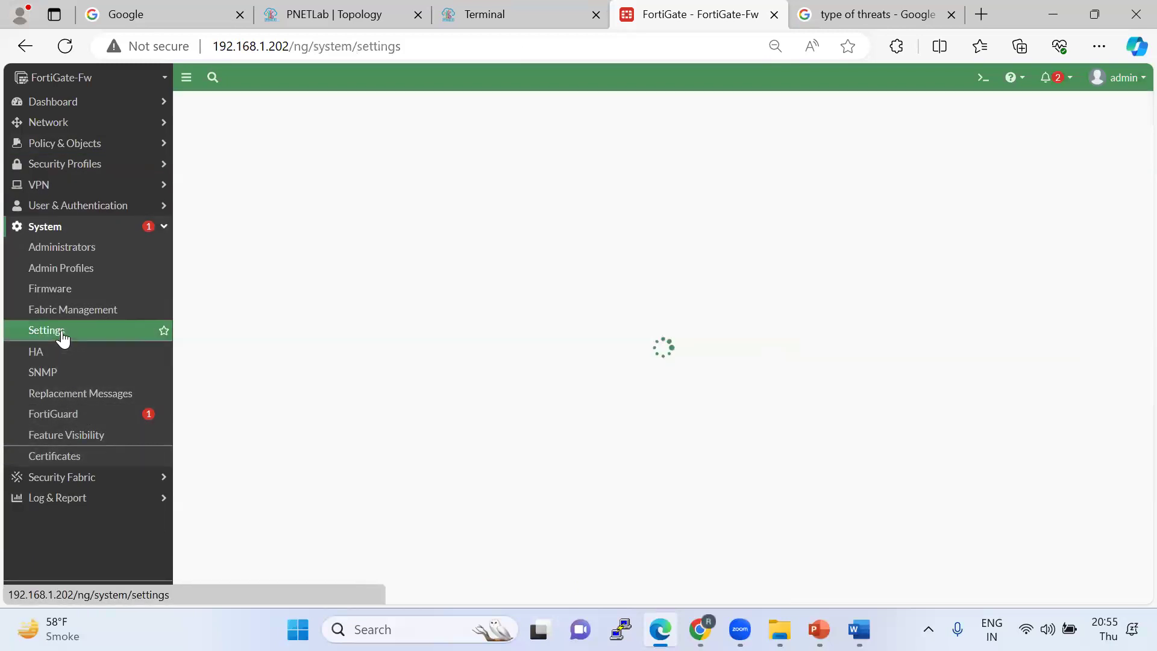
# Change NGFW Mode to Policy-based, apply it, and accept the policy-removal and Central SNAT warning.
pyautogui.scroll(-15, 514, 493)
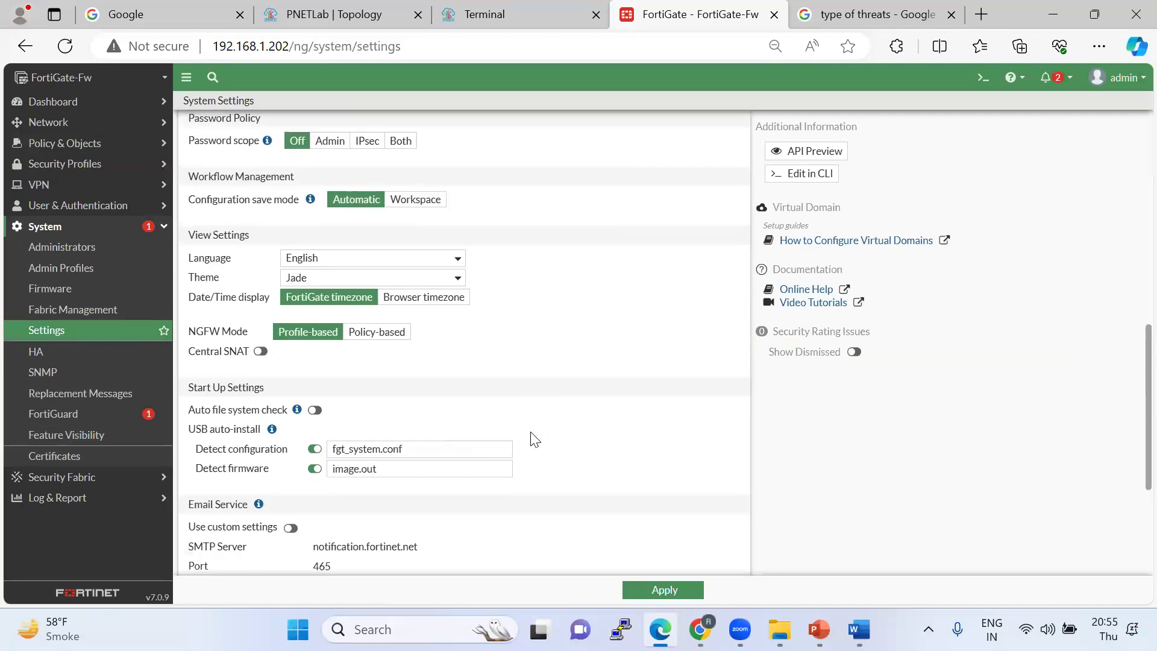
pyautogui.scroll(4, 532, 439)
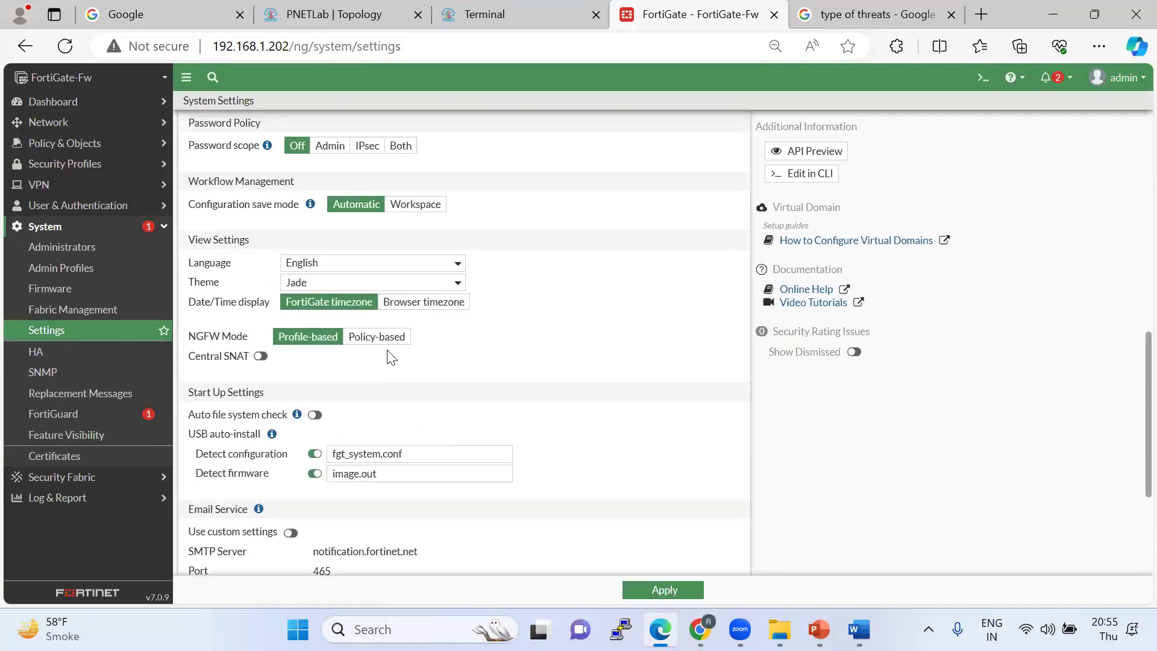
pyautogui.click(380, 337)
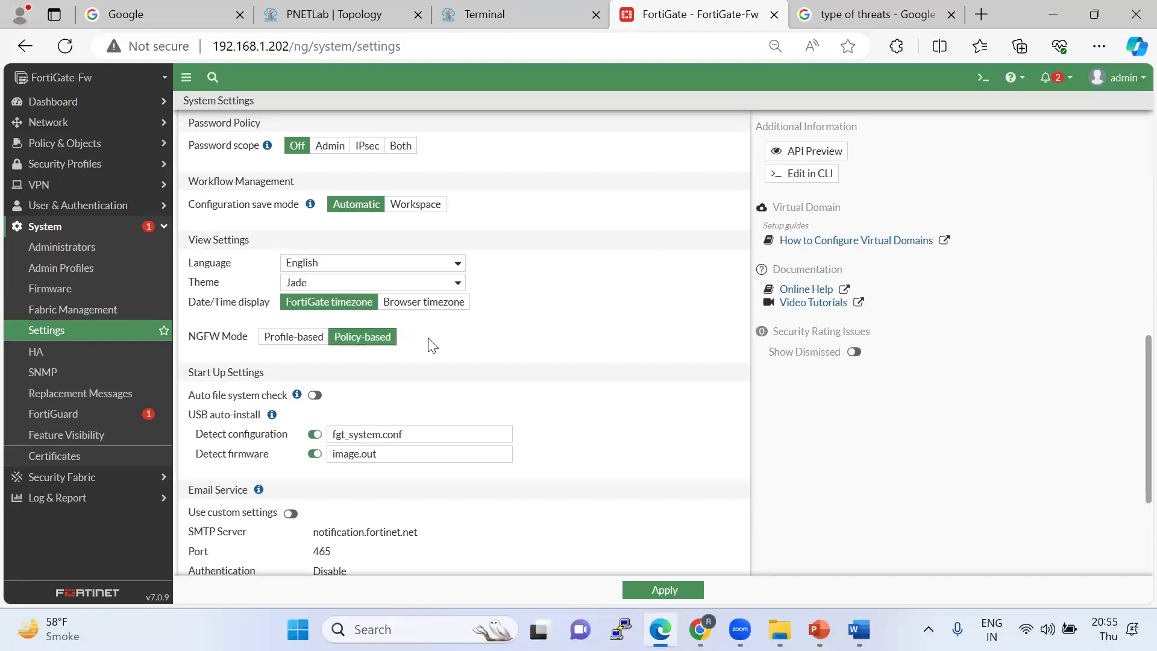
pyautogui.click(641, 590)
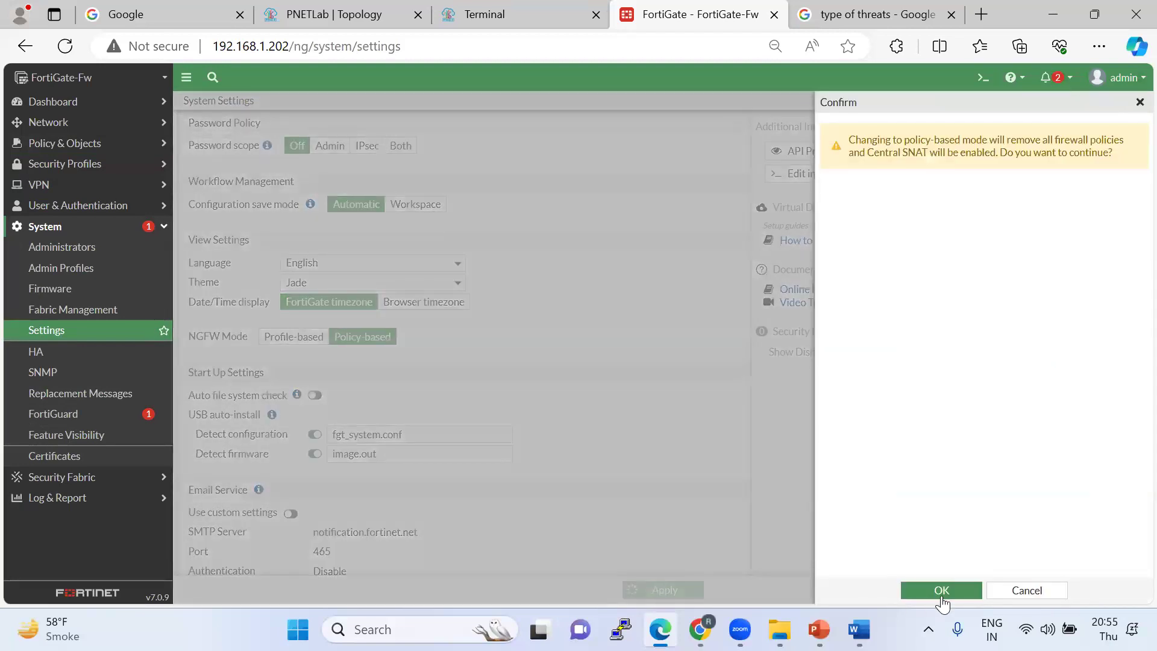
pyautogui.click(941, 594)
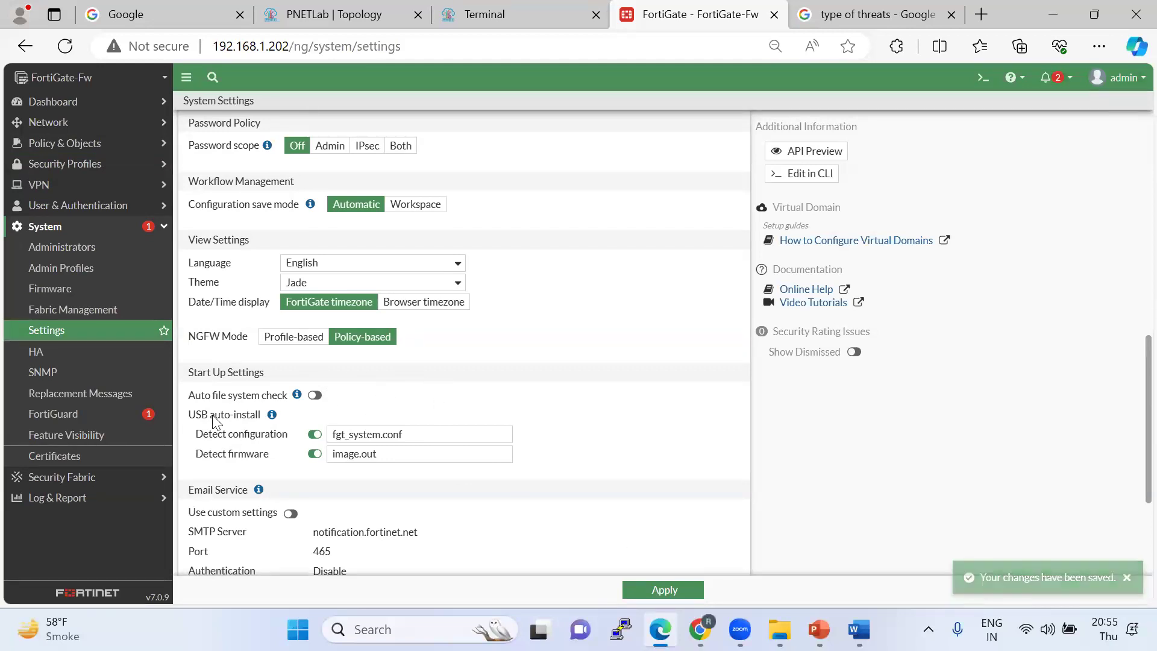
pyautogui.moveTo(188, 122); pyautogui.dragTo(280, 361)
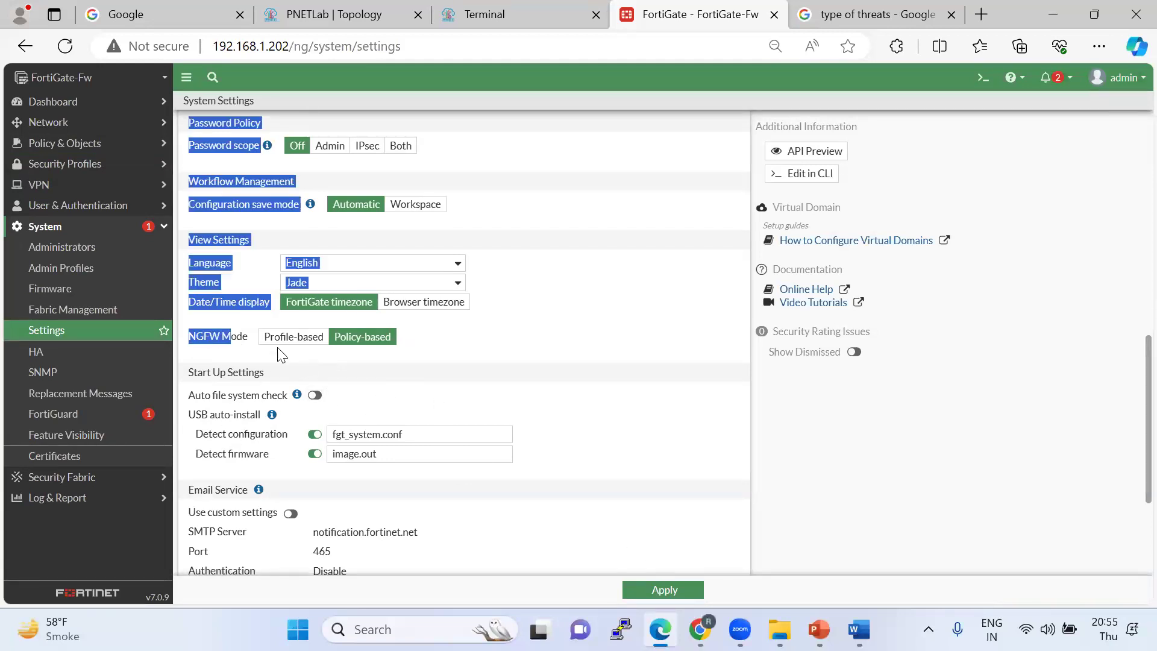
pyautogui.click(538, 361)
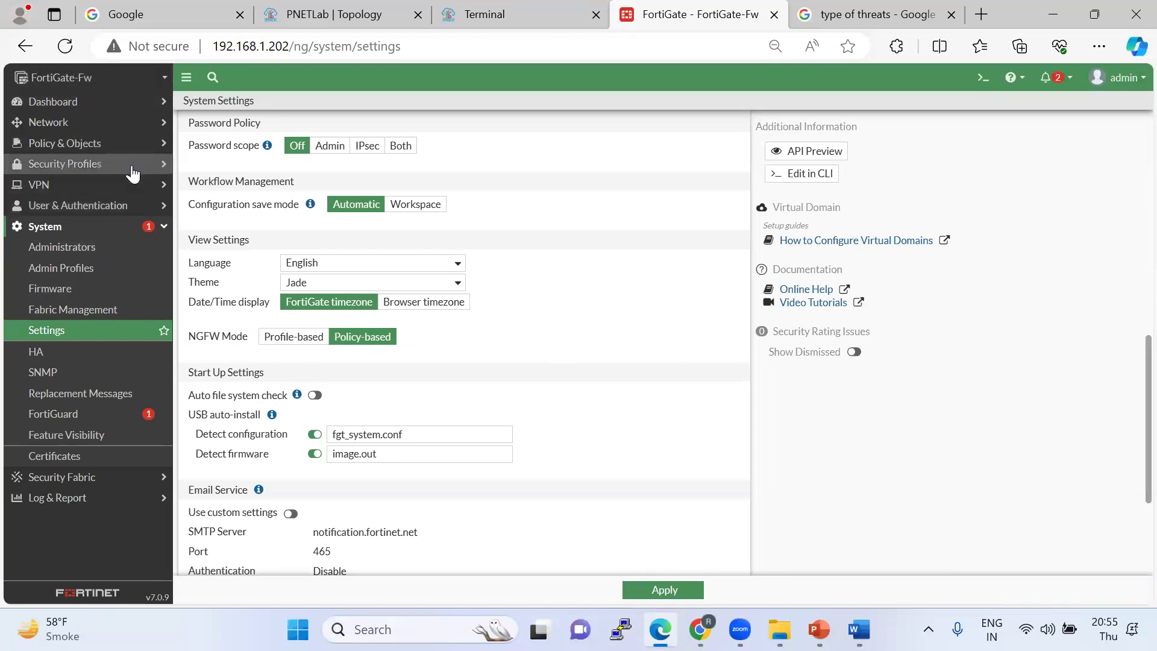
# Open the Security Policy list and start a new policy, reloading and cancelling when it stalls.
pyautogui.click(129, 144)
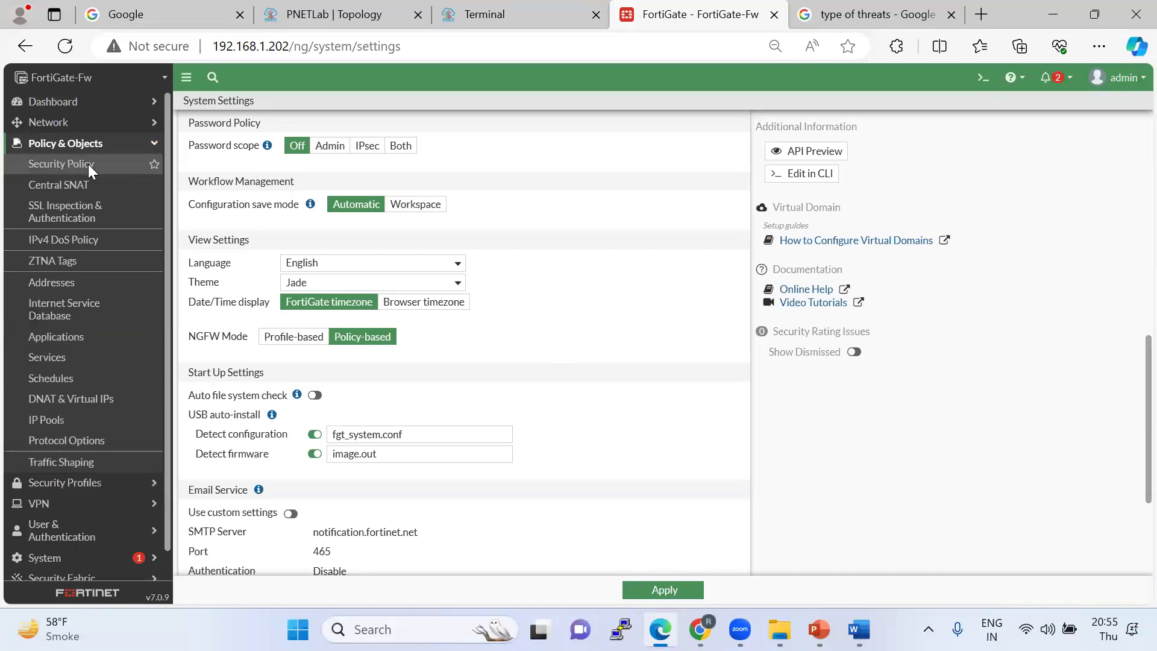
pyautogui.click(88, 164)
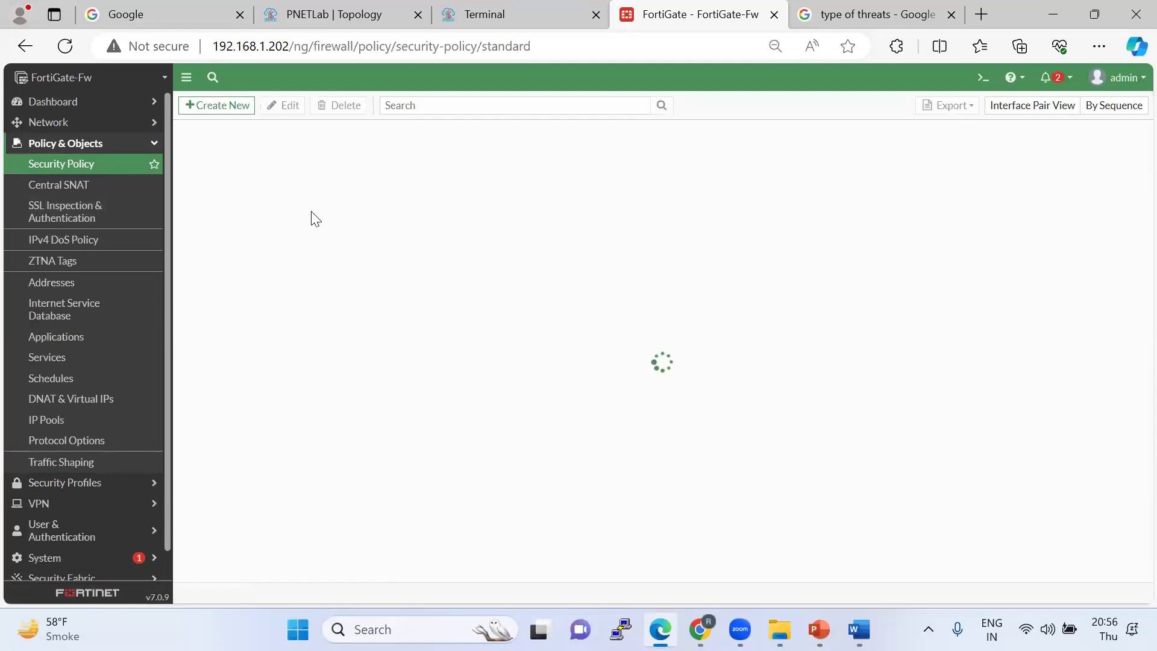
pyautogui.click(217, 107)
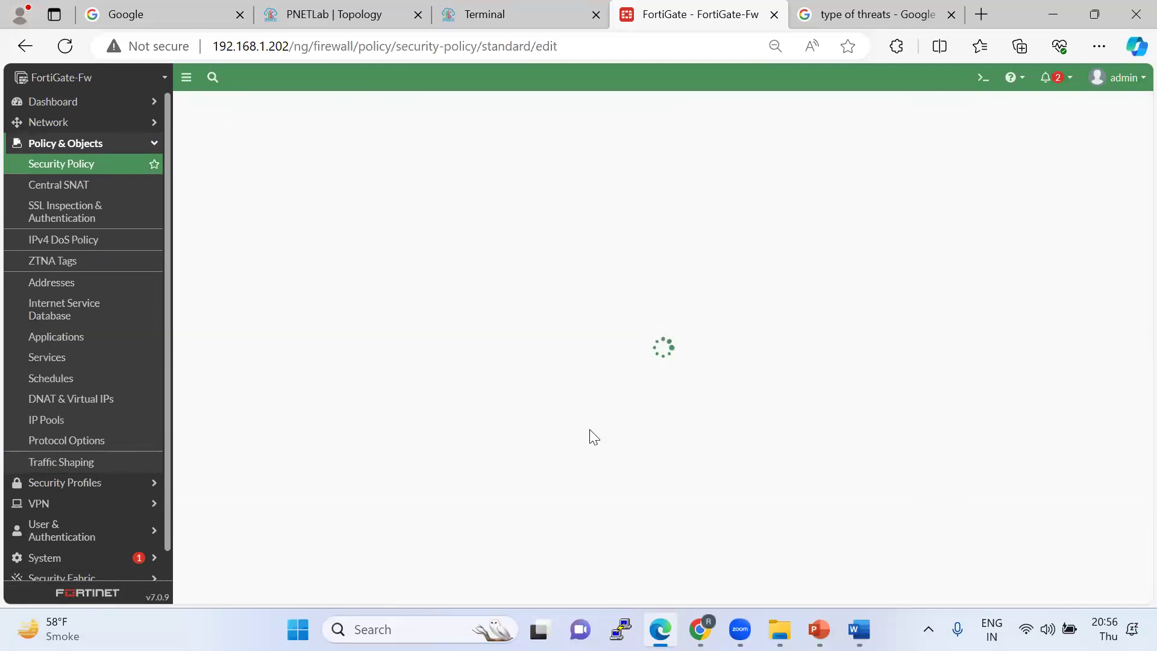
pyautogui.click(66, 46)
pyautogui.click(707, 591)
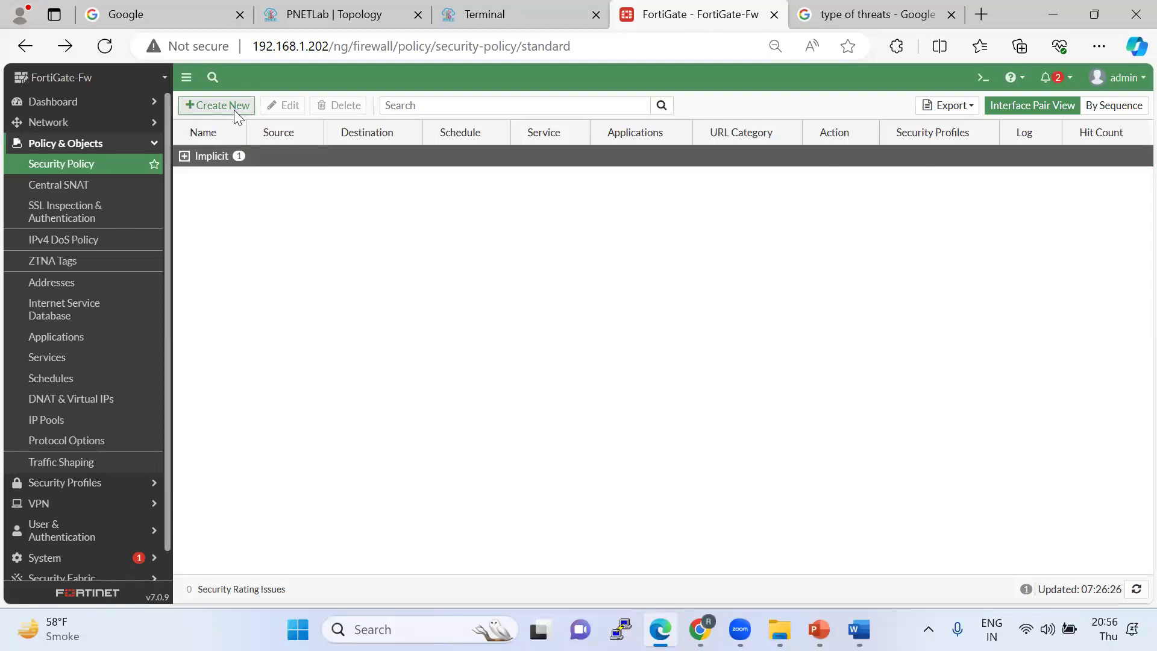
# Look over a fresh blank security policy form, then view the empty Central SNAT list.
pyautogui.click(234, 110)
pyautogui.scroll(-2, 509, 356)
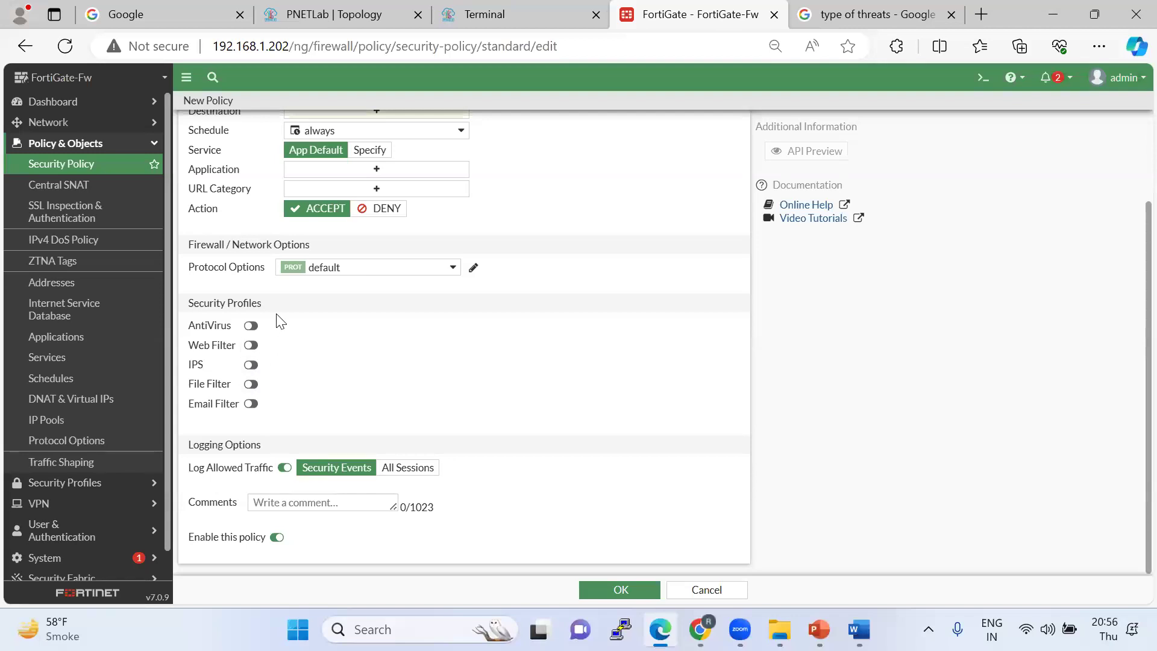
pyautogui.scroll(1, 275, 289)
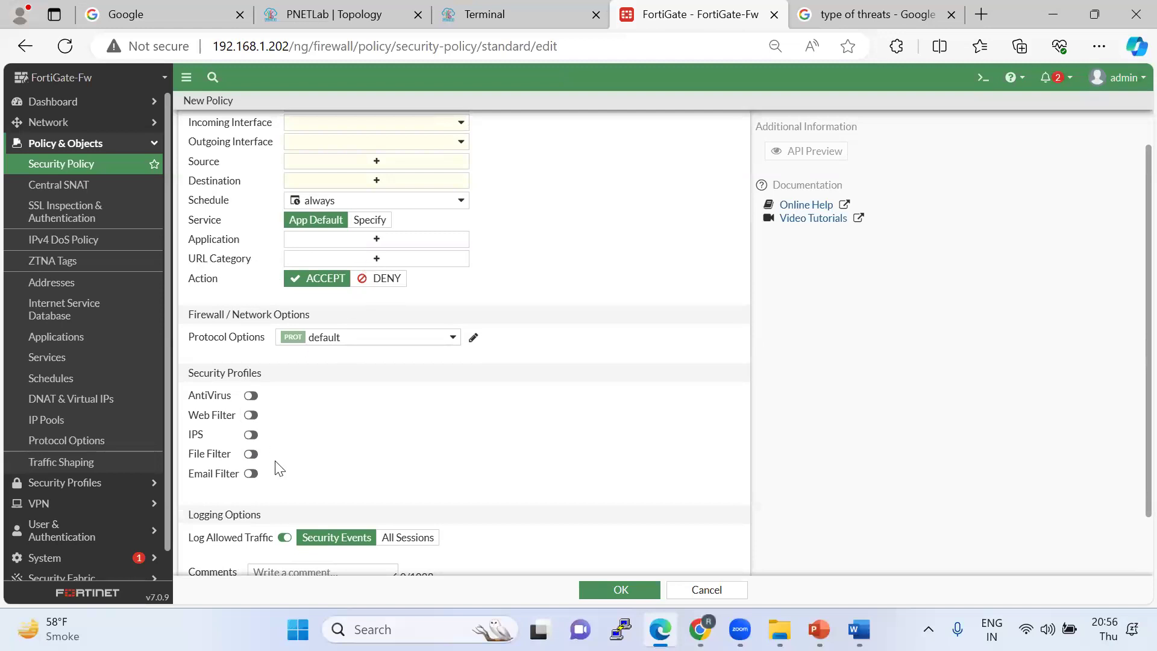
pyautogui.scroll(-1, 279, 464)
pyautogui.scroll(2, 387, 252)
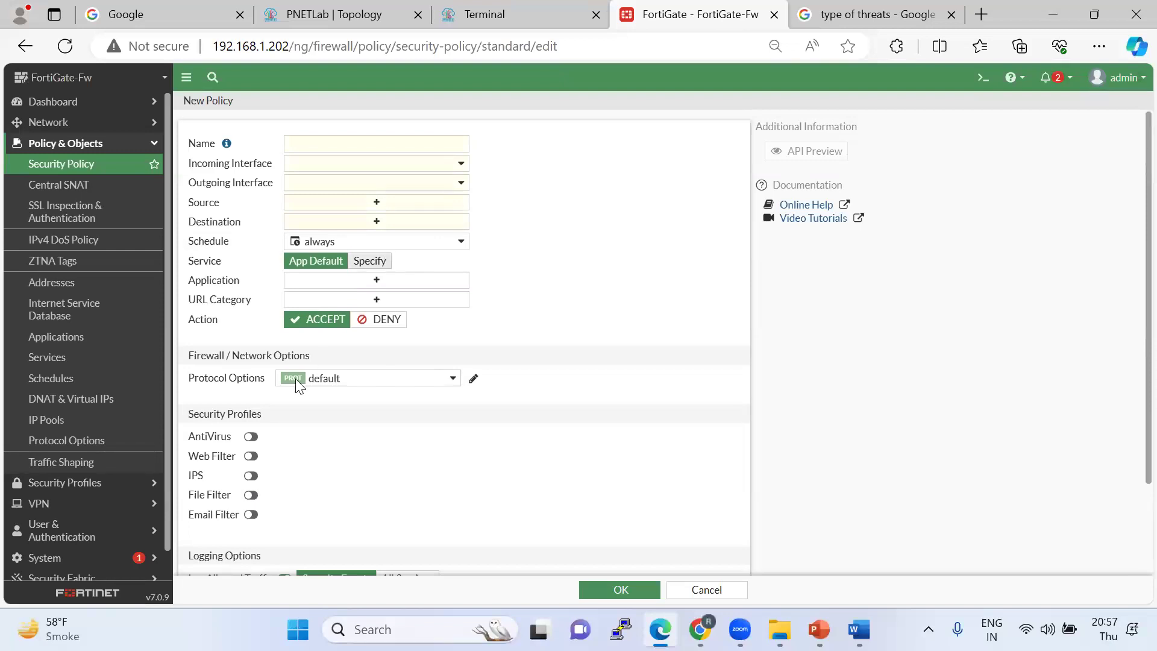
pyautogui.click(62, 192)
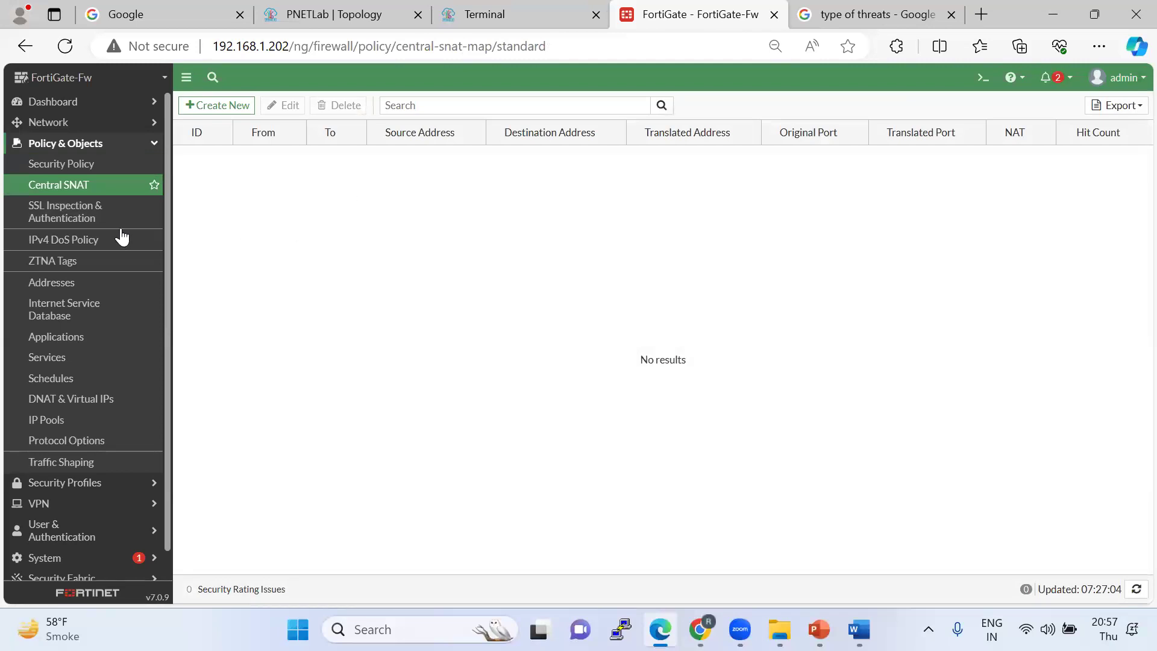
# Browse the SSL Inspection & Authentication policies and the Security Profiles menu.
pyautogui.click(93, 223)
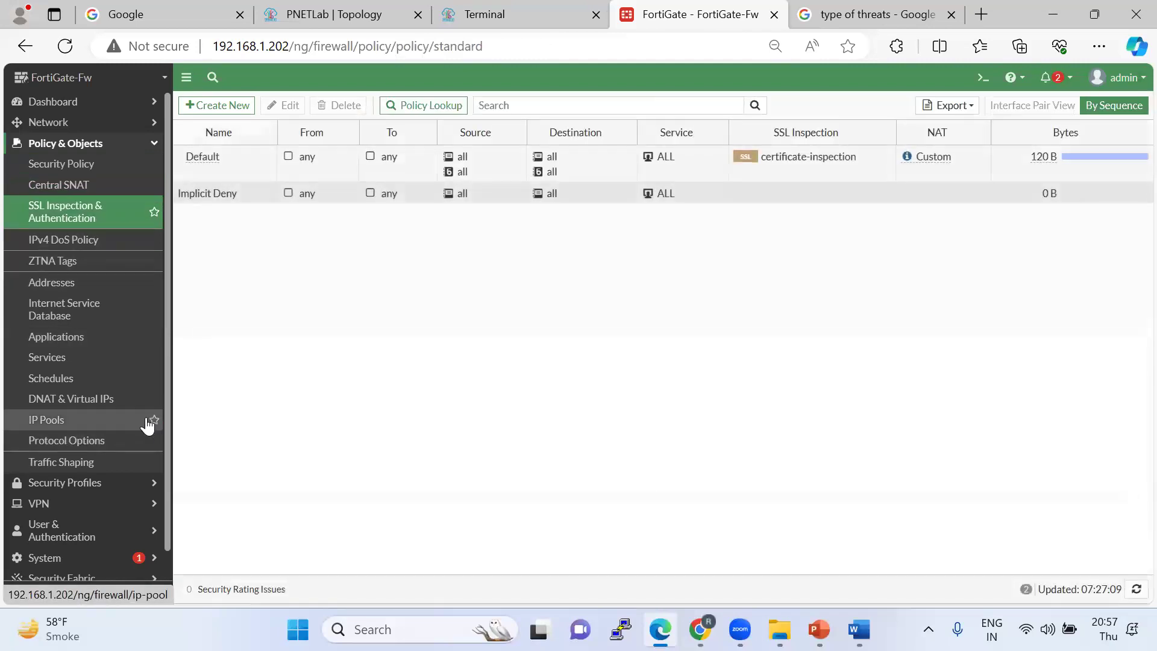
pyautogui.scroll(-1, 150, 421)
pyautogui.click(90, 453)
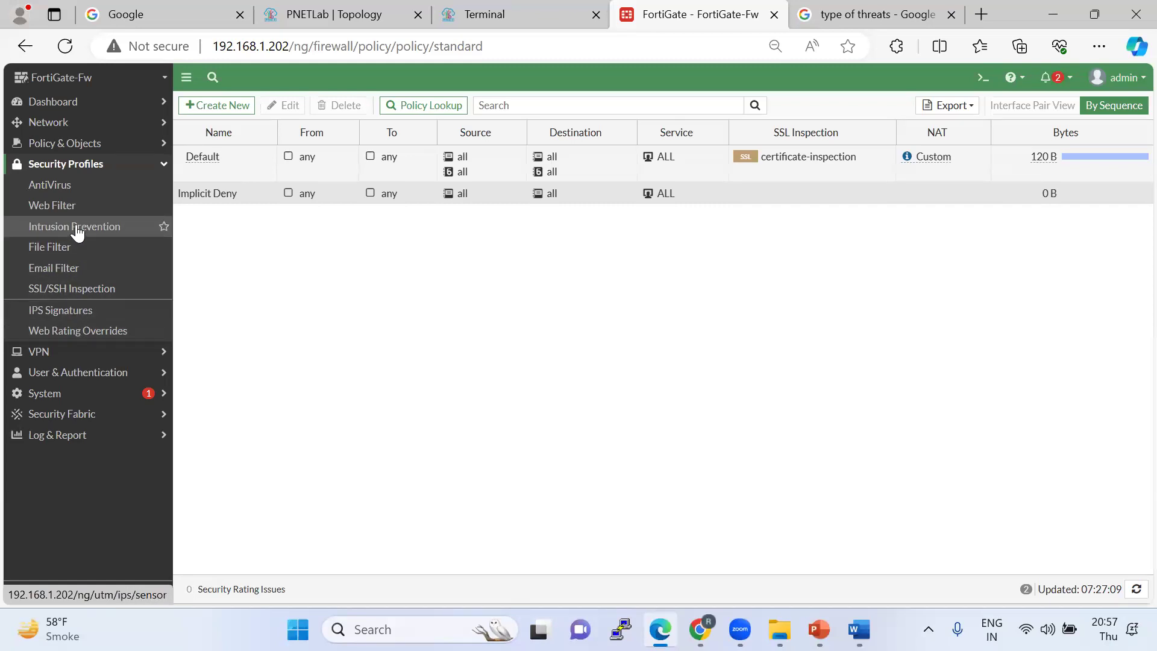
# Start another new security policy, then open System > Feature Visibility.
pyautogui.click(71, 143)
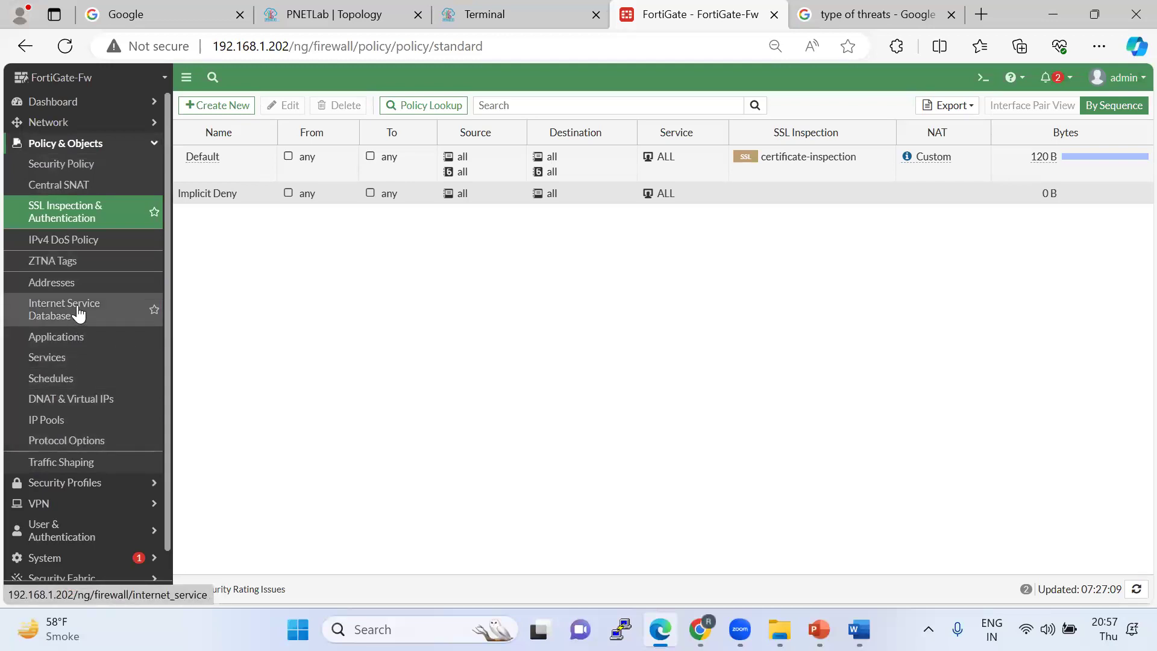
pyautogui.click(93, 164)
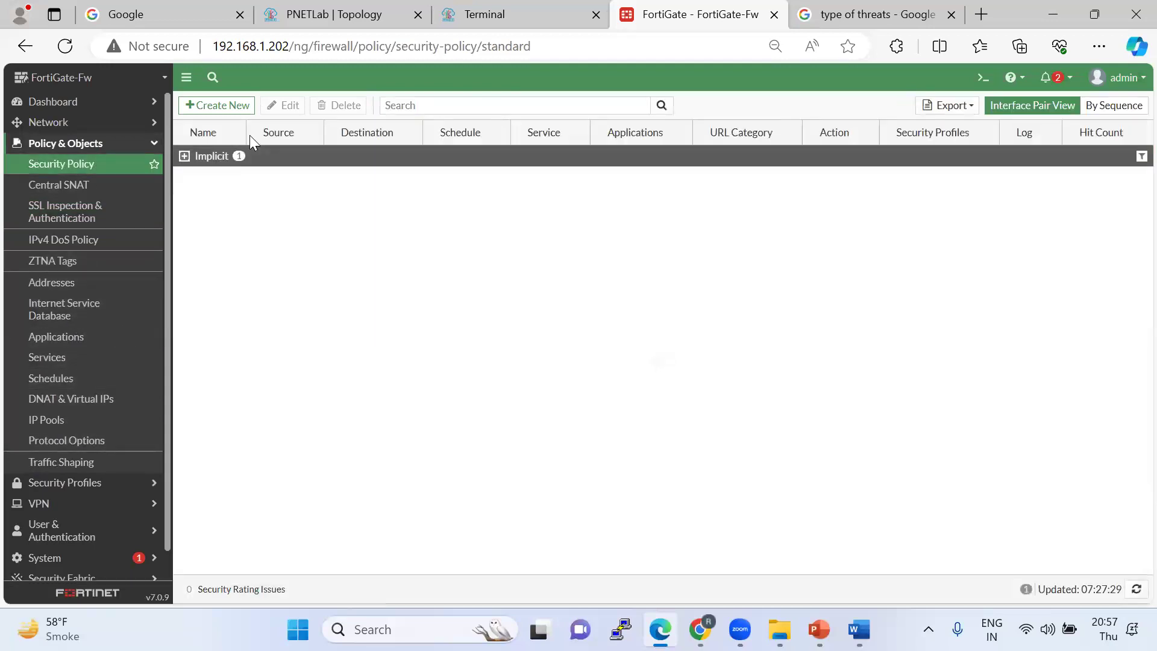
pyautogui.click(227, 108)
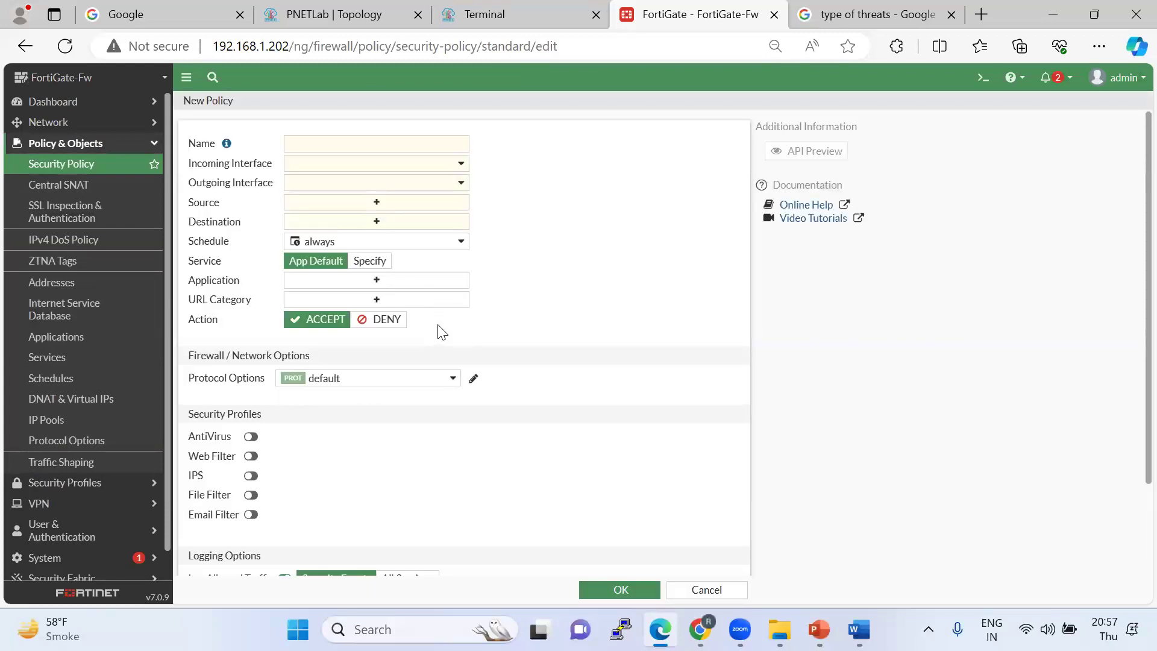
pyautogui.scroll(-3, 443, 343)
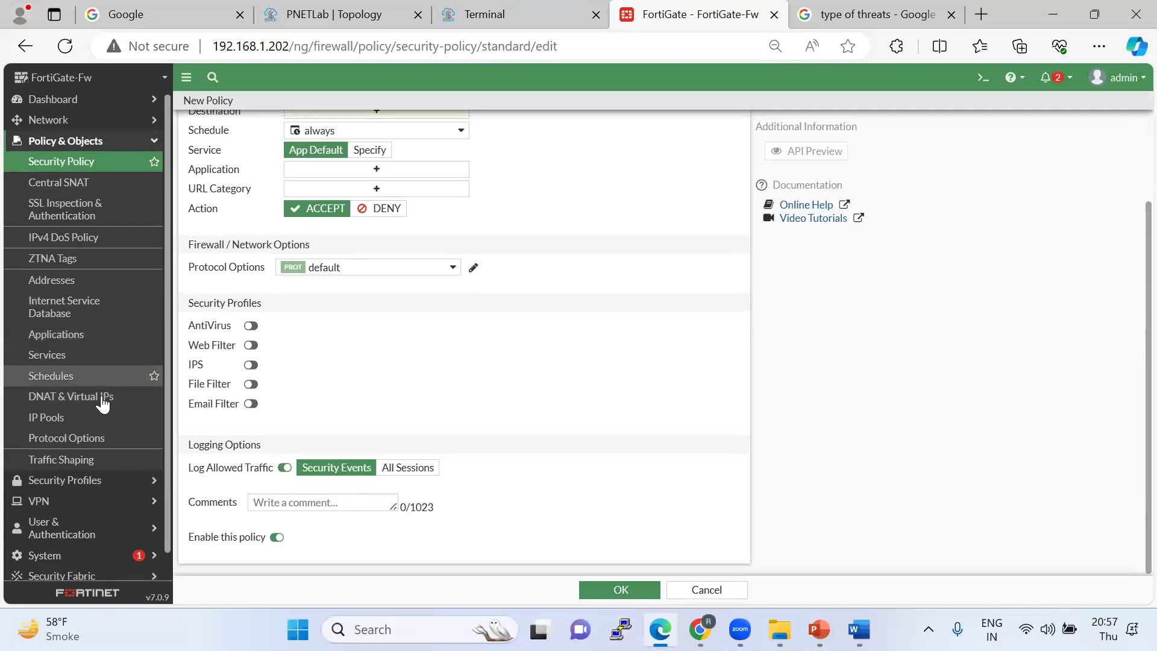
pyautogui.scroll(-1, 99, 422)
pyautogui.click(62, 531)
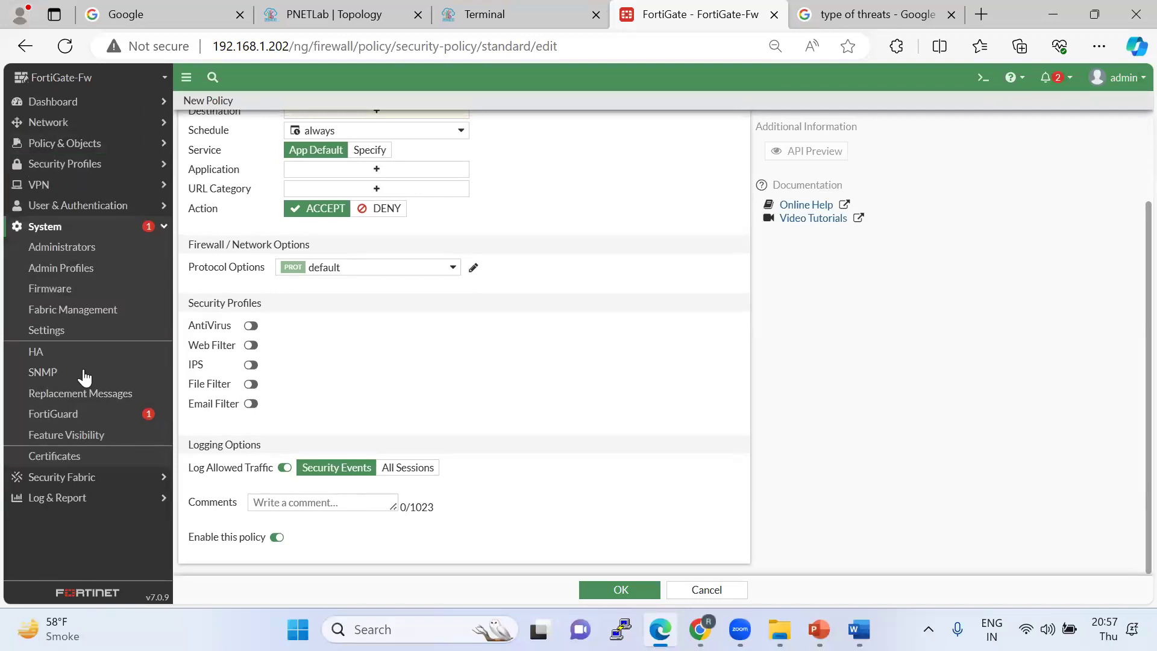
pyautogui.click(75, 435)
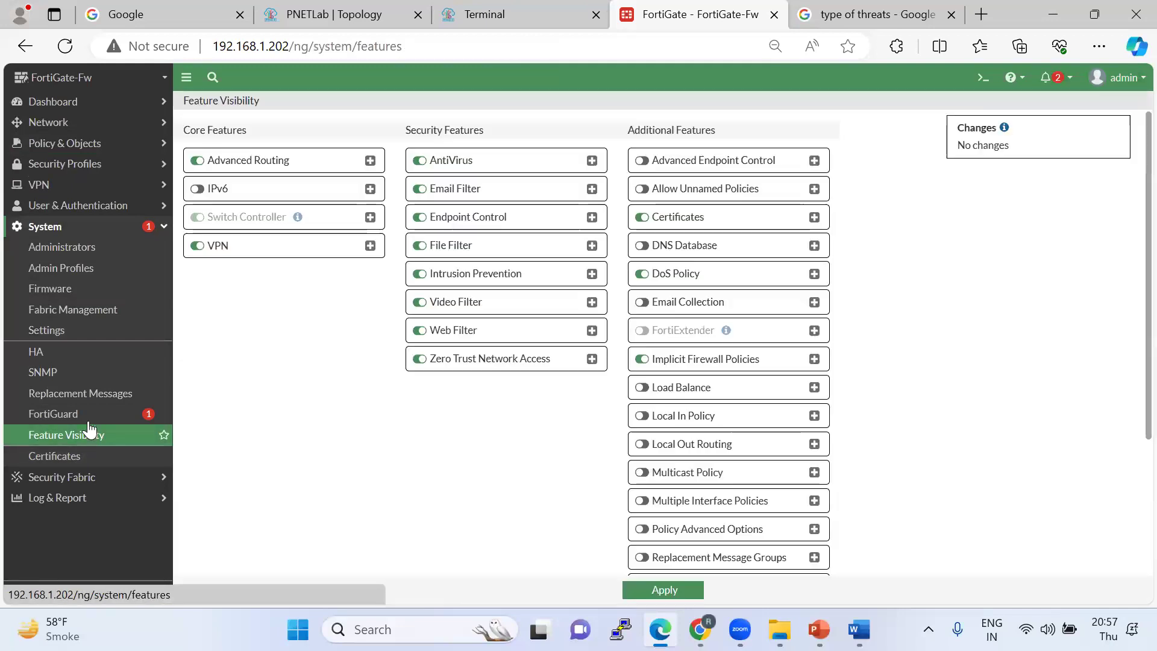
# Switch NGFW Mode back to Profile-based, confirm the policy-removal warning, and open Firewall Policy.
pyautogui.click(66, 333)
pyautogui.scroll(-12, 330, 434)
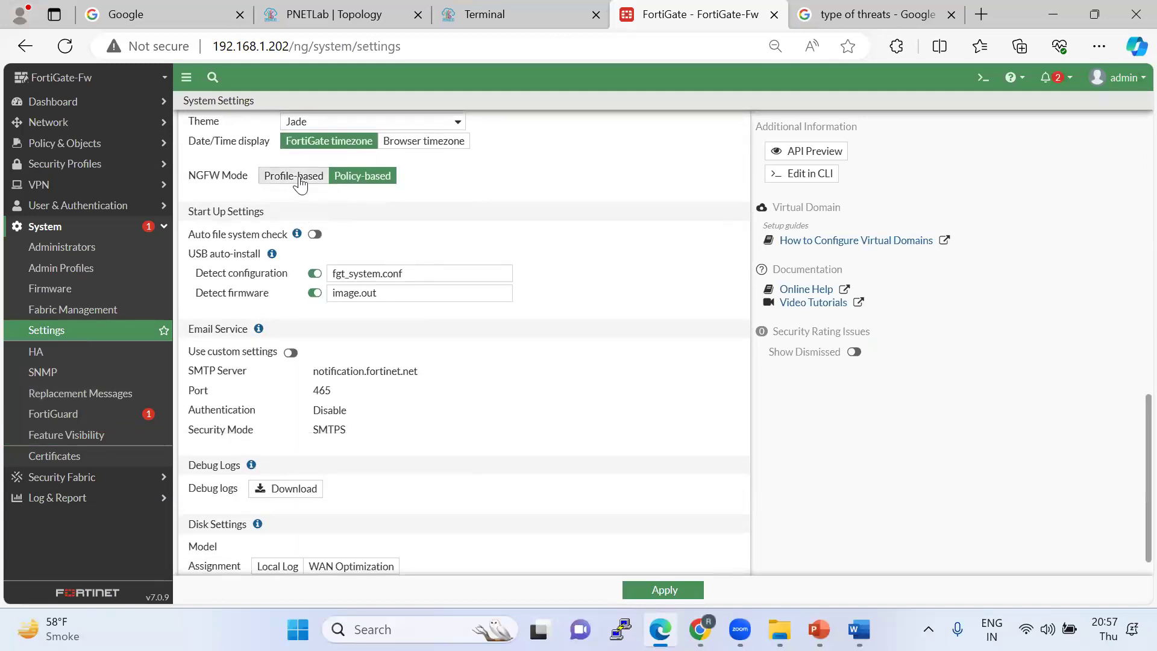
pyautogui.click(294, 177)
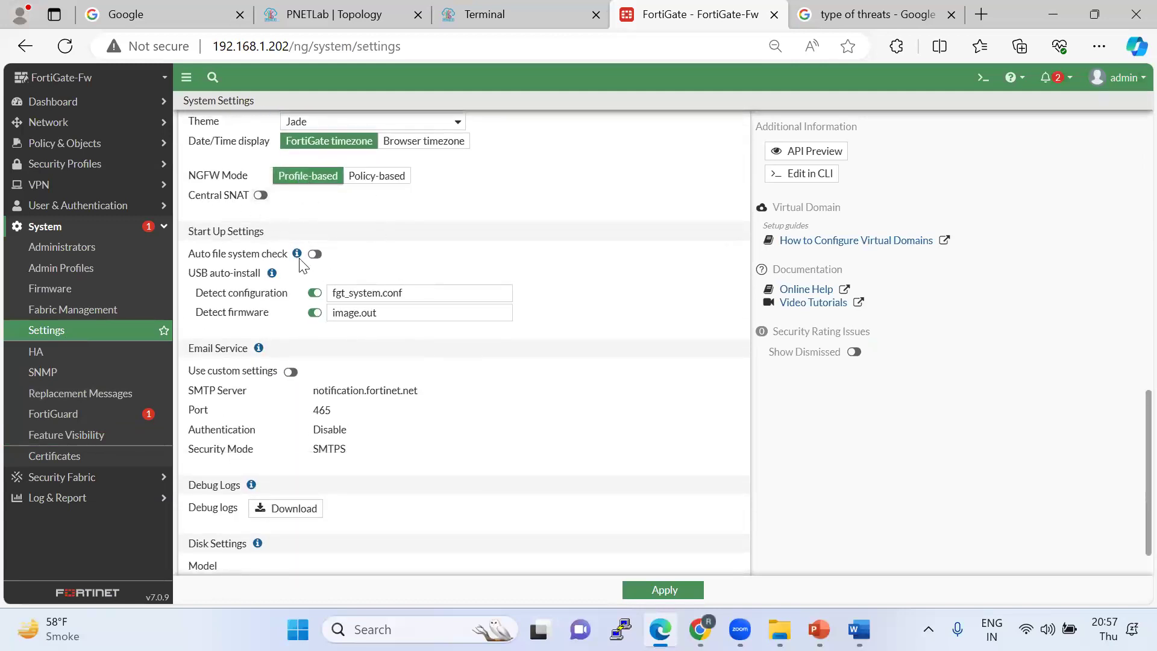
pyautogui.click(663, 590)
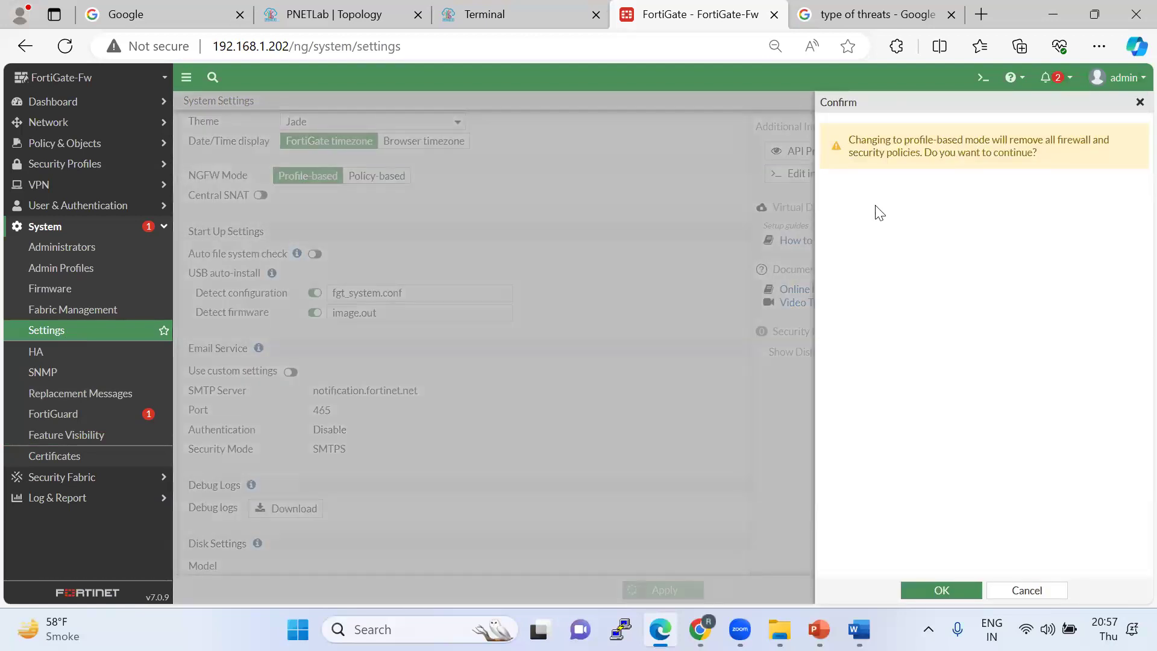
pyautogui.moveTo(855, 142); pyautogui.dragTo(1090, 153)
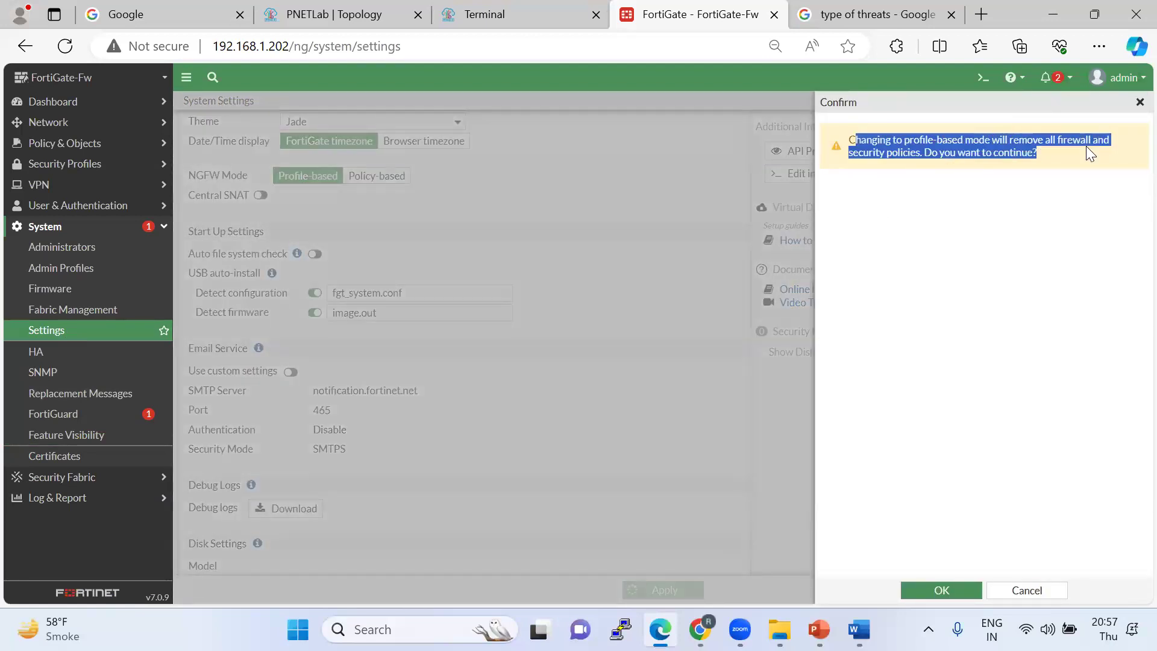
pyautogui.click(1063, 160)
pyautogui.moveTo(1038, 155); pyautogui.dragTo(855, 143)
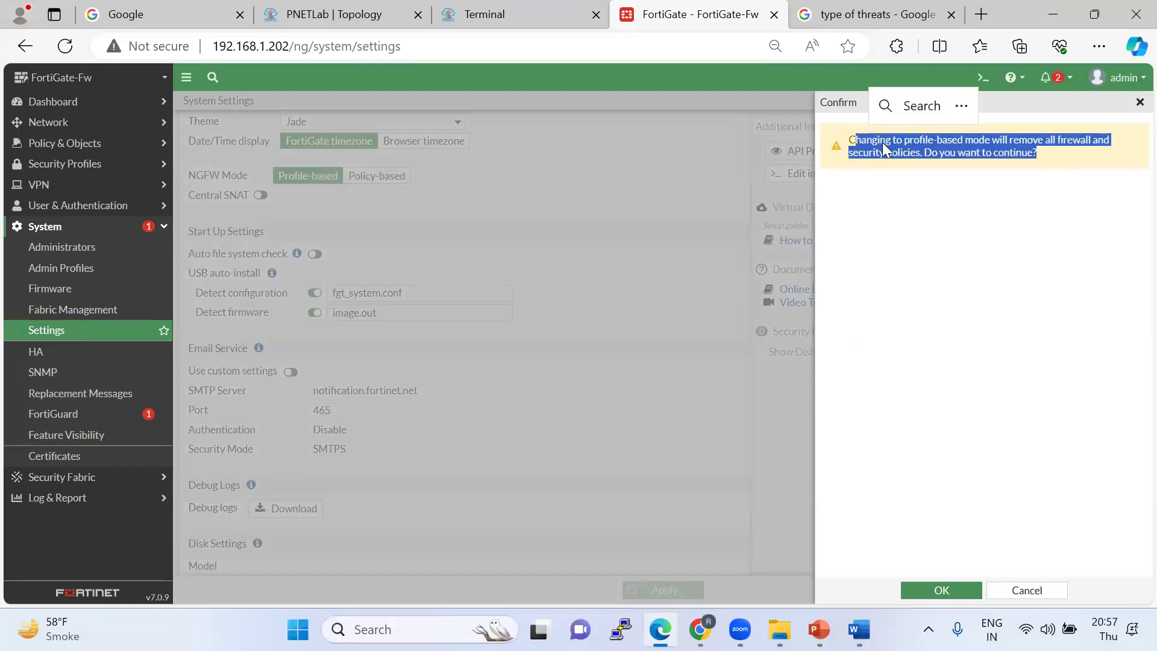
pyautogui.click(942, 590)
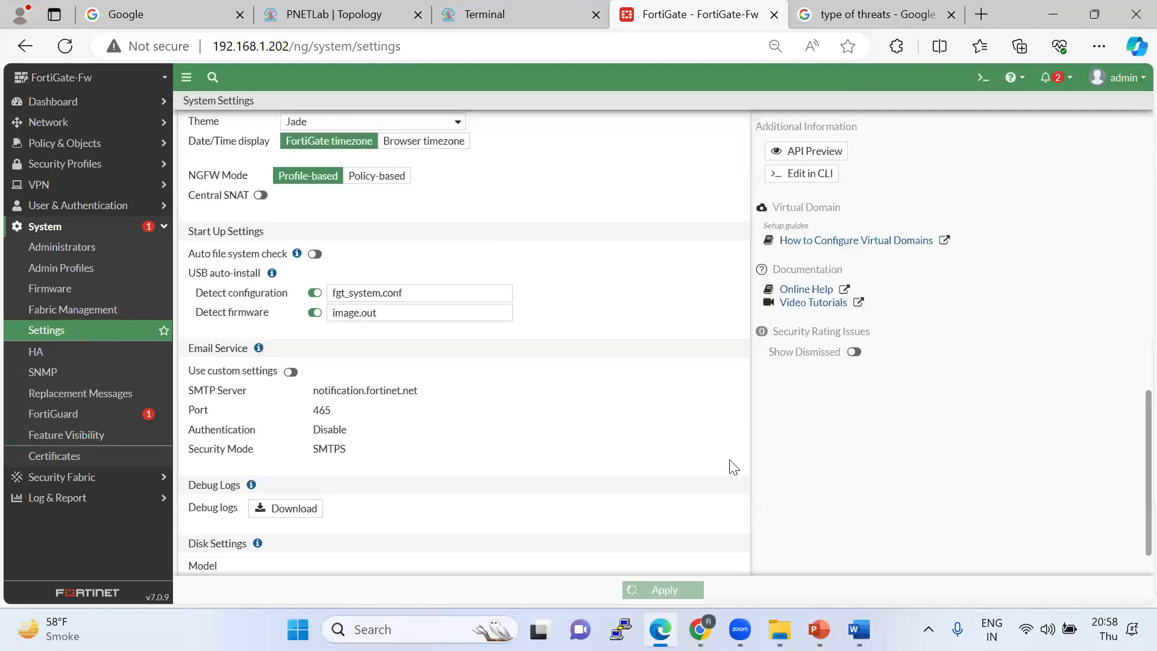
pyautogui.click(658, 589)
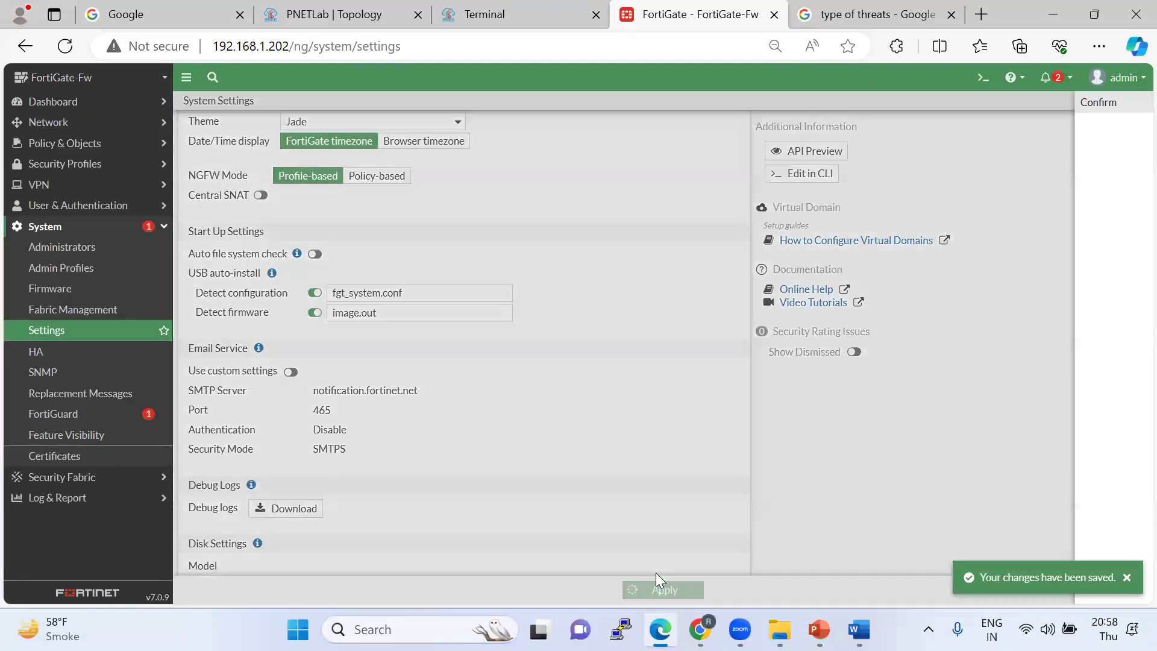
pyautogui.press('Return')
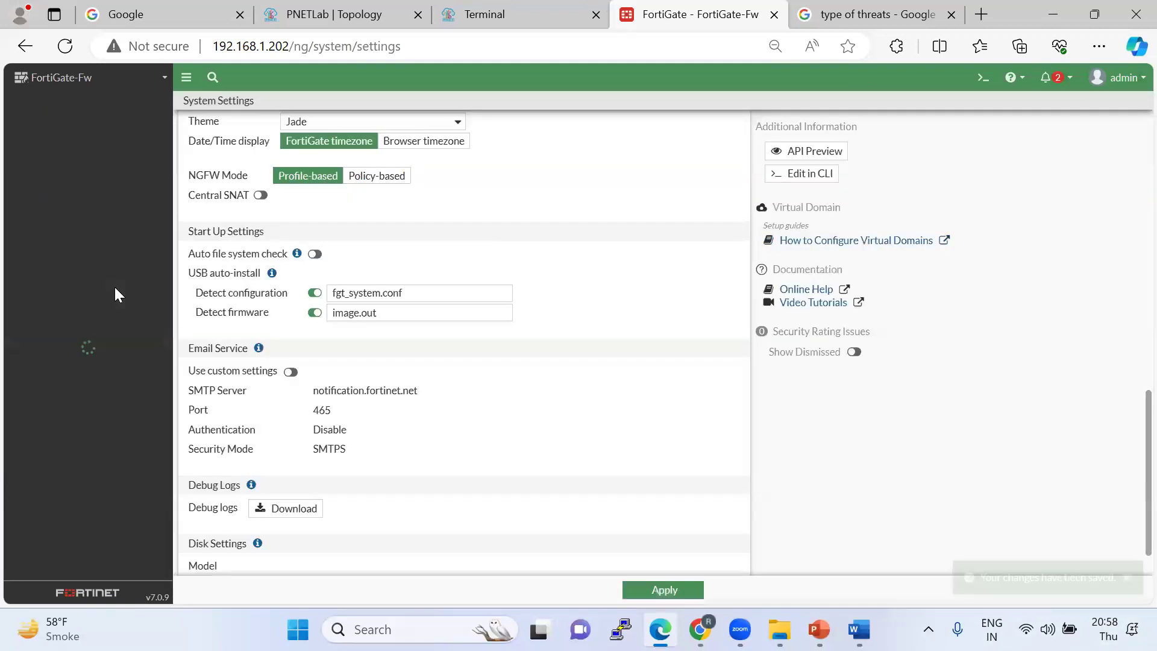
pyautogui.click(90, 145)
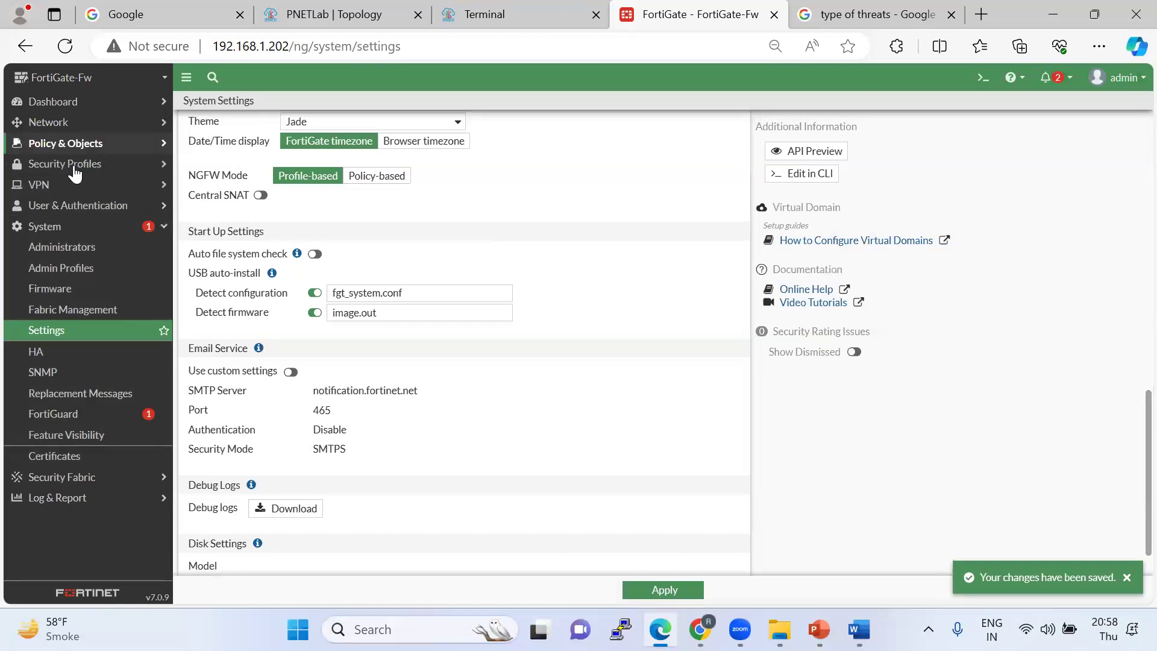
pyautogui.click(67, 164)
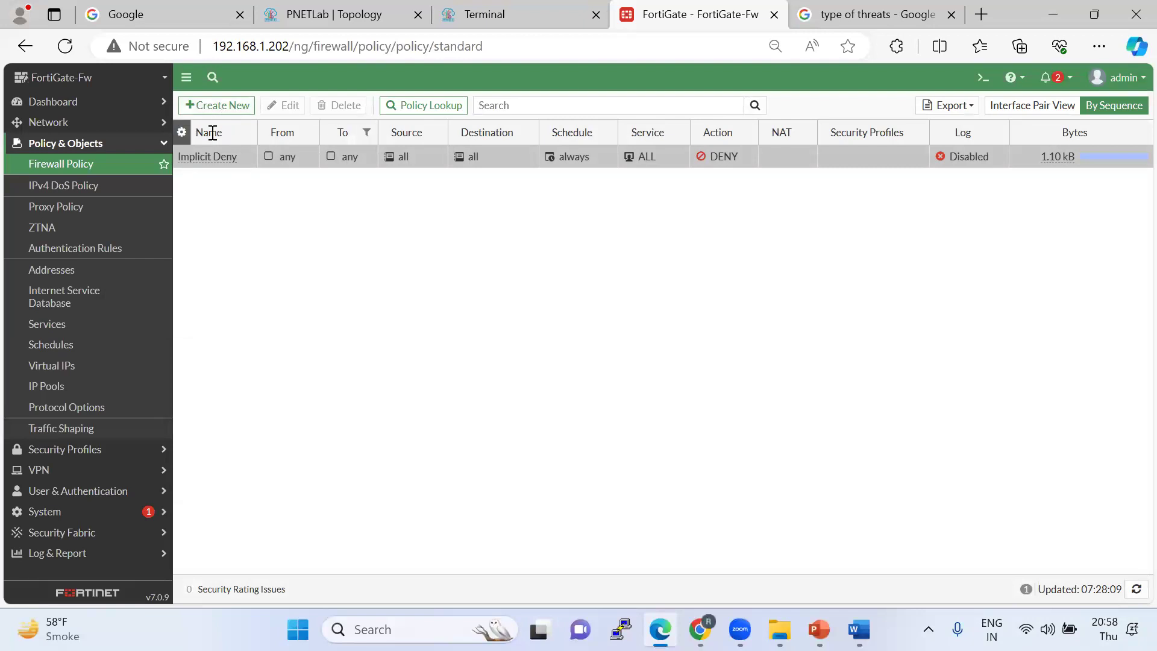
# Review a blank new firewall policy form with all security profiles off and no-inspection SSL.
pyautogui.click(214, 110)
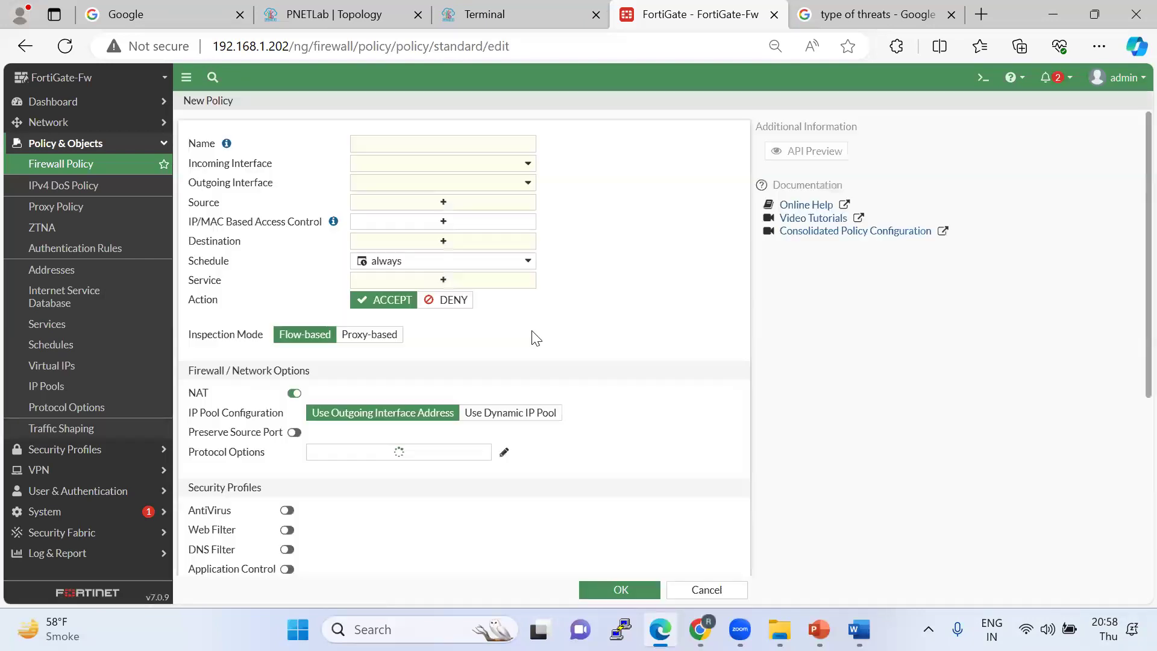
pyautogui.scroll(-5, 532, 335)
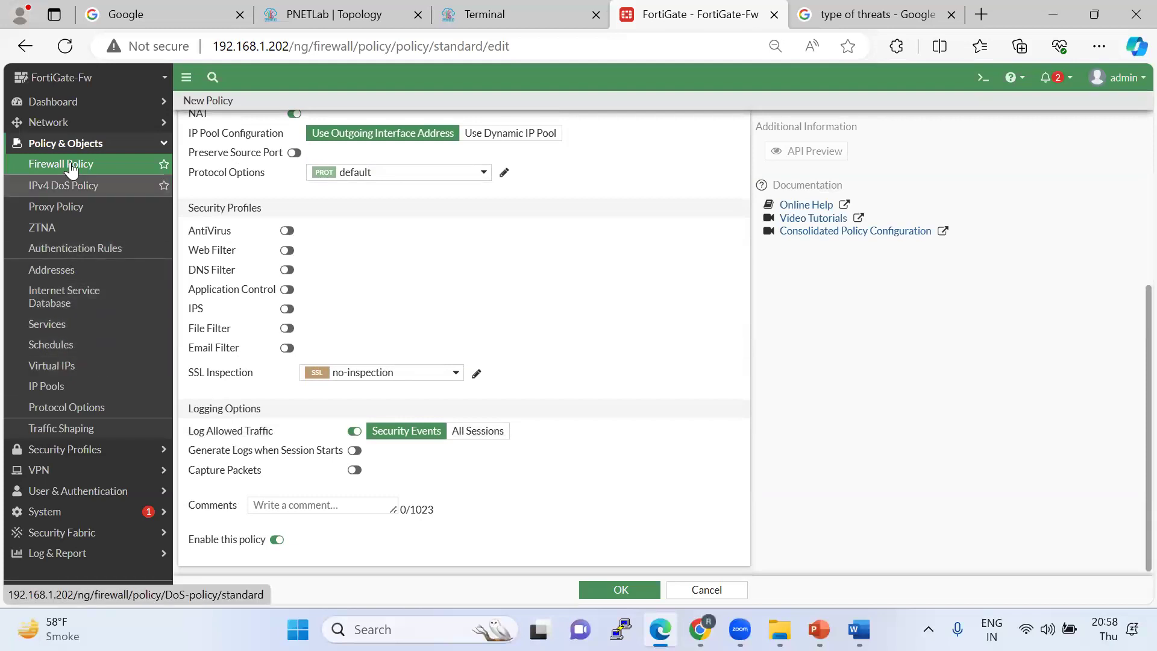
pyautogui.click(87, 452)
# Create a new Video Filter profile that blocks the Music, People and Sports categories.
pyautogui.click(74, 235)
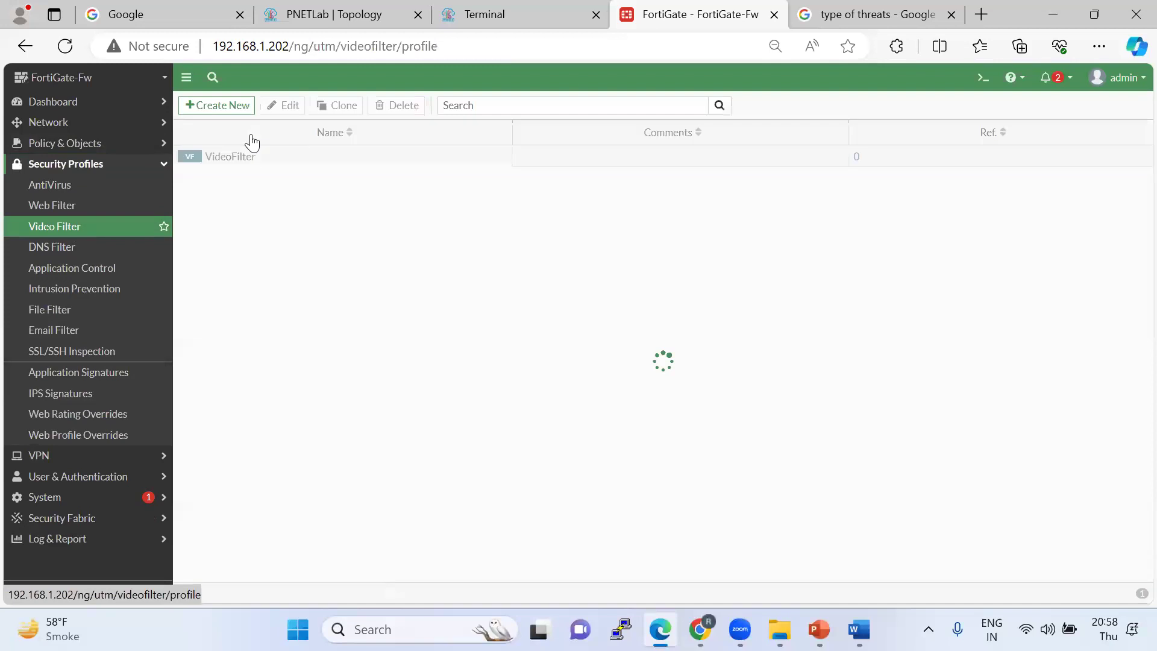
pyautogui.click(231, 107)
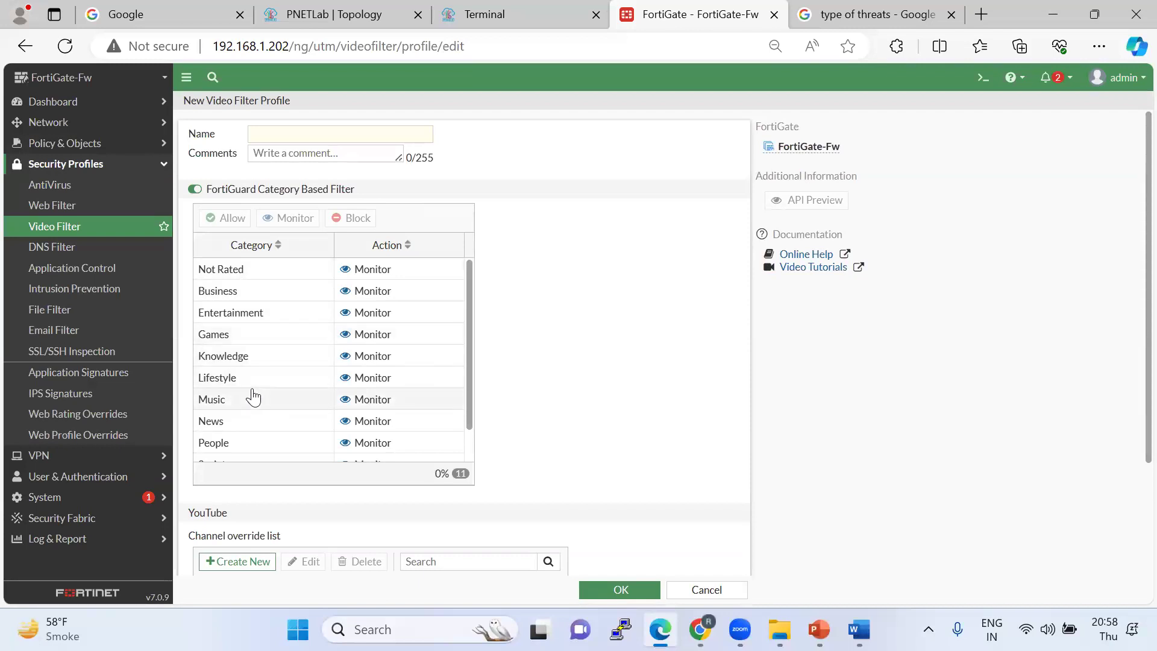
pyautogui.scroll(-1, 259, 398)
pyautogui.click(364, 364)
pyautogui.click(356, 217)
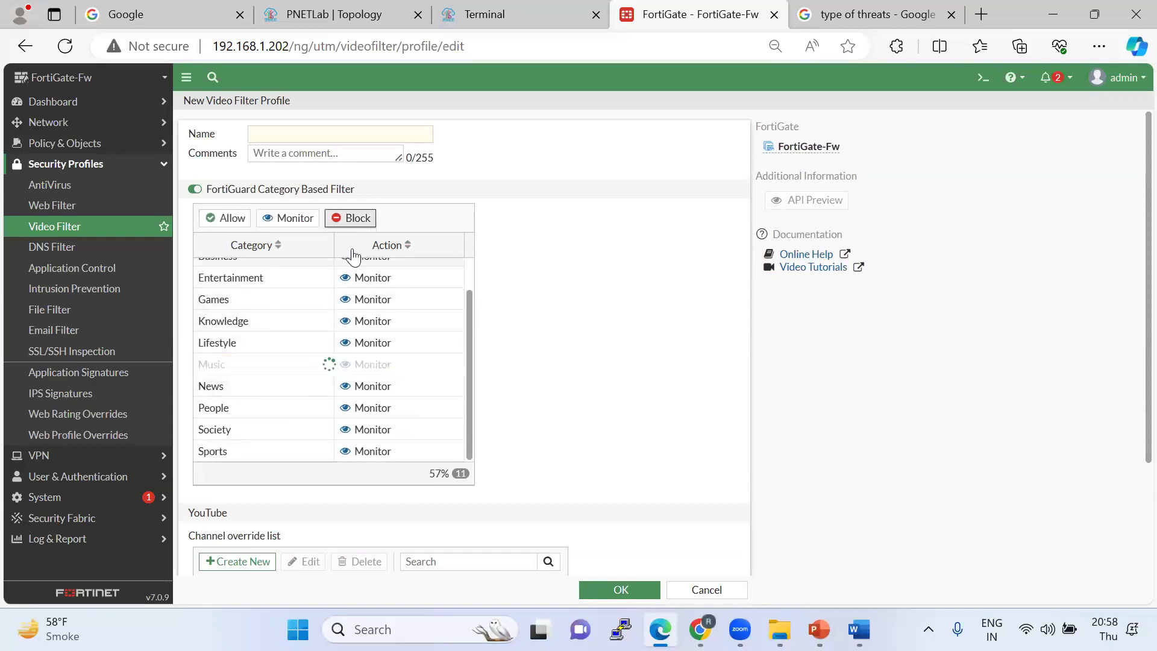
pyautogui.click(373, 386)
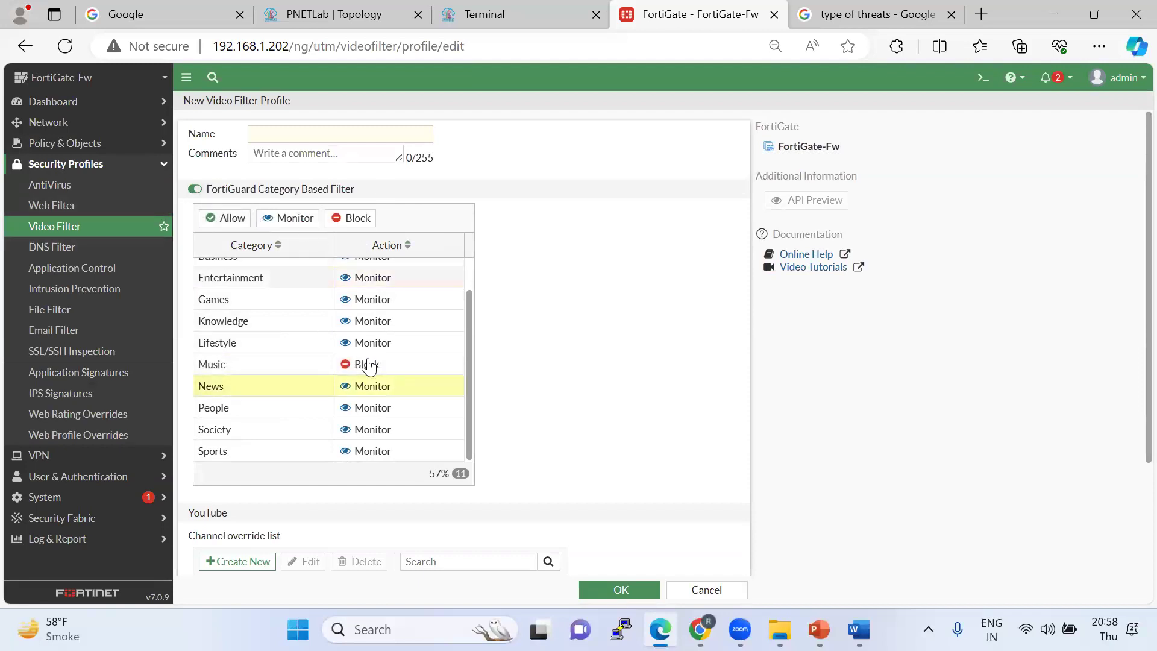
pyautogui.click(380, 415)
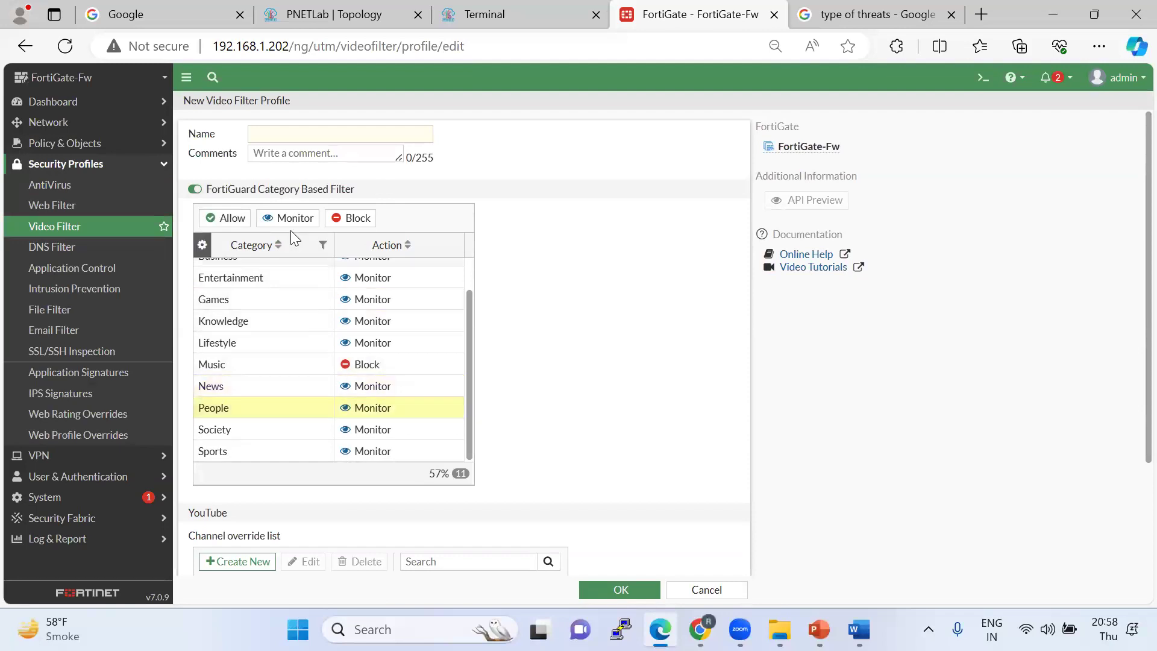
pyautogui.click(340, 218)
pyautogui.click(376, 456)
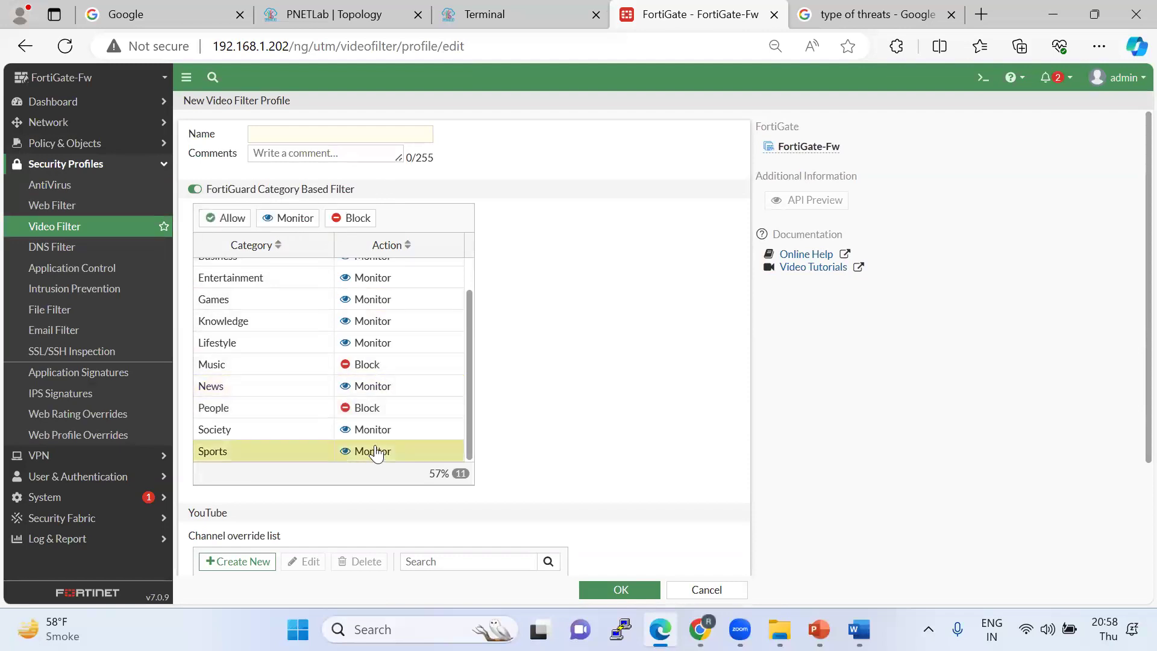
pyautogui.click(358, 220)
# Return to the Video Filter list, now holding one VideoFilter profile with 0 references.
pyautogui.scroll(-3, 462, 315)
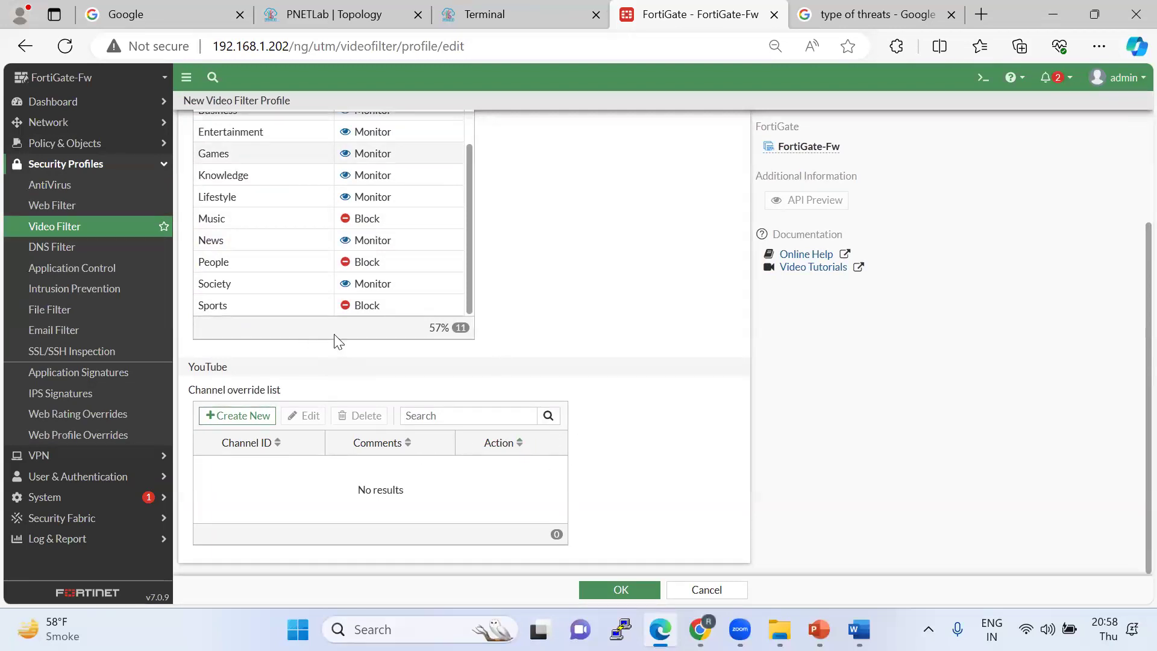
pyautogui.scroll(1, 380, 310)
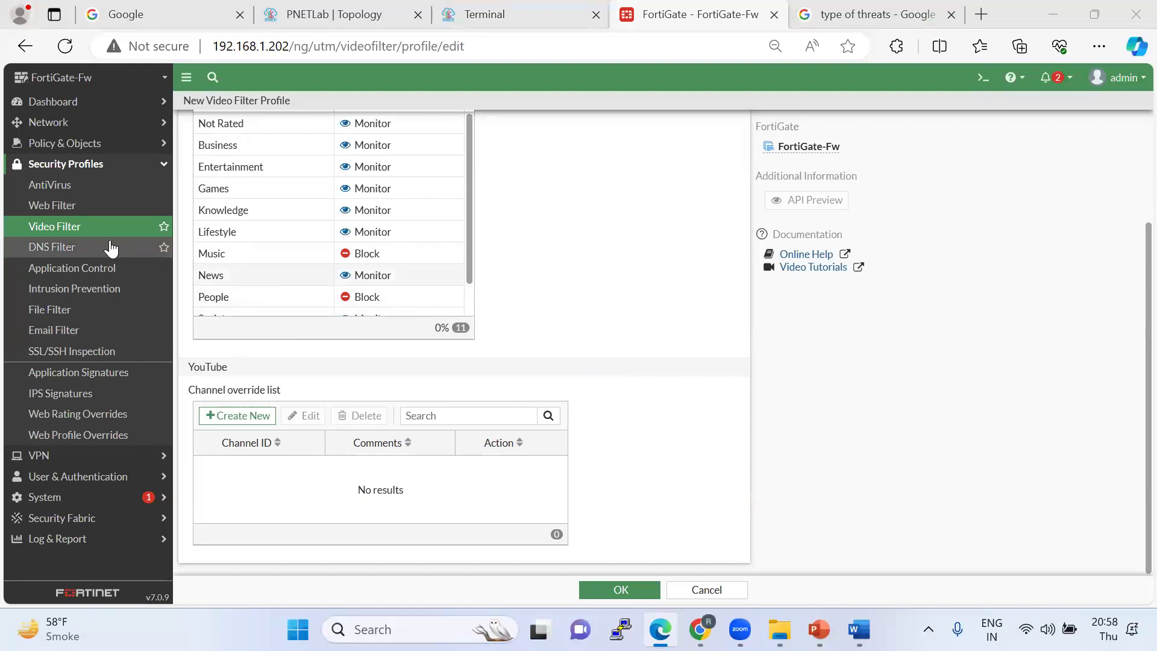
pyautogui.click(711, 591)
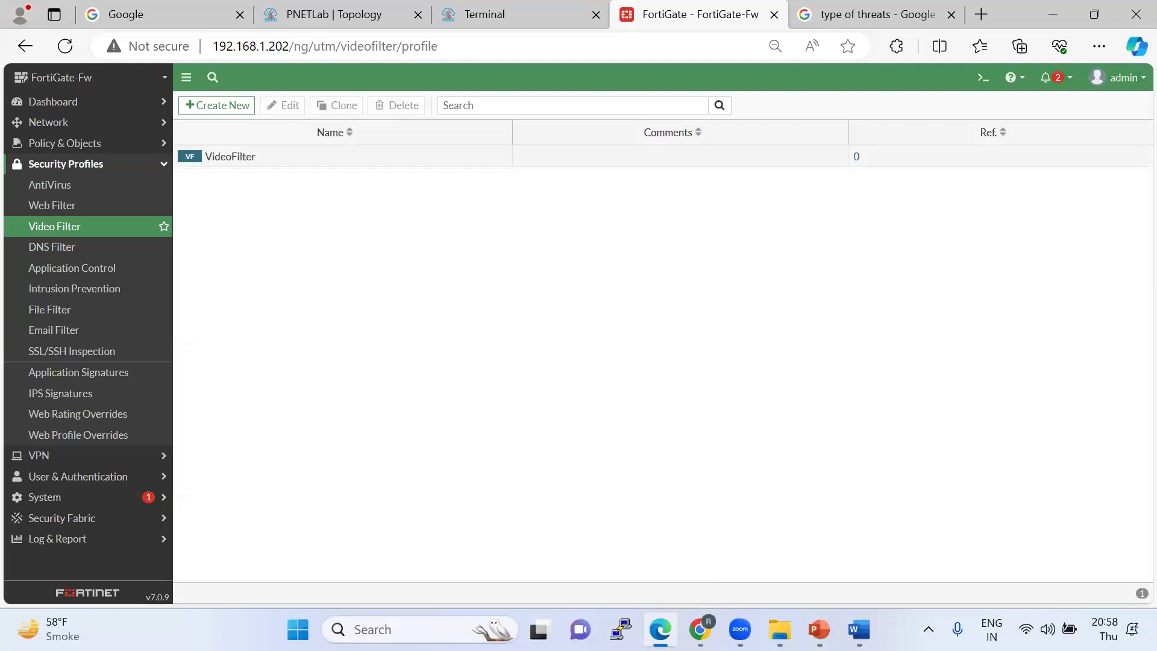
pyautogui.moveTo(73, 189); pyautogui.dragTo(102, 167)
pyautogui.moveTo(77, 204); pyautogui.dragTo(116, 182)
pyautogui.moveTo(80, 241); pyautogui.dragTo(145, 242)
pyautogui.moveTo(124, 286); pyautogui.dragTo(166, 265)
pyautogui.moveTo(71, 313); pyautogui.dragTo(119, 273)
pyautogui.moveTo(72, 225); pyautogui.dragTo(120, 204)
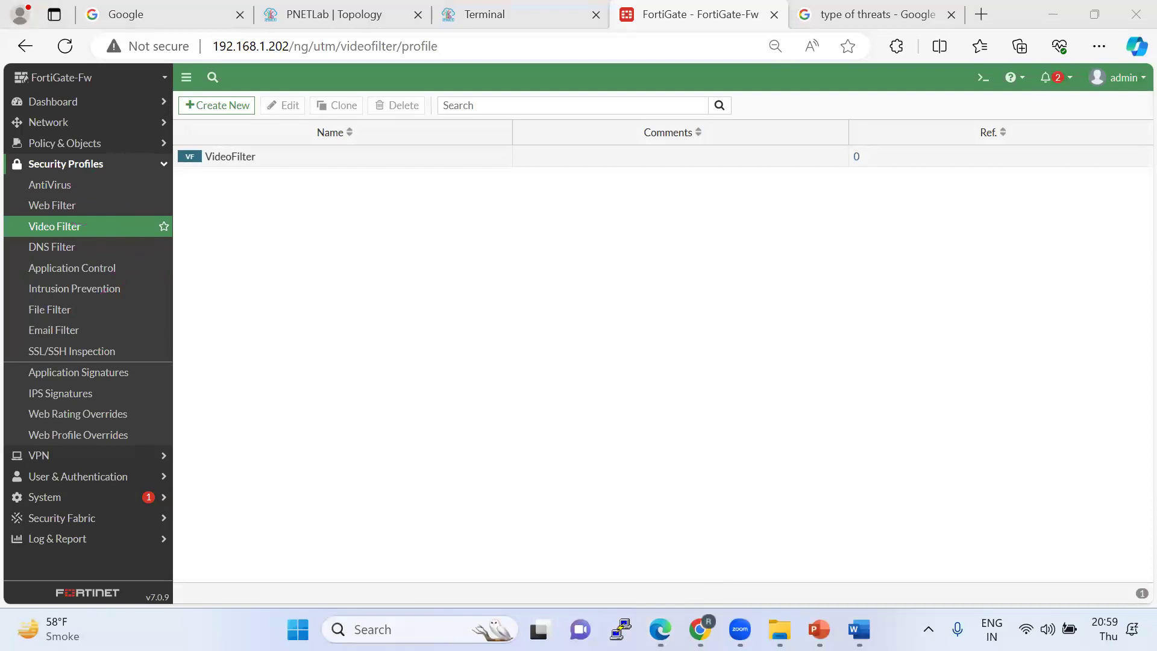
# Create a new Email Filter profile and place the cursor in its empty Name field.
pyautogui.click(90, 332)
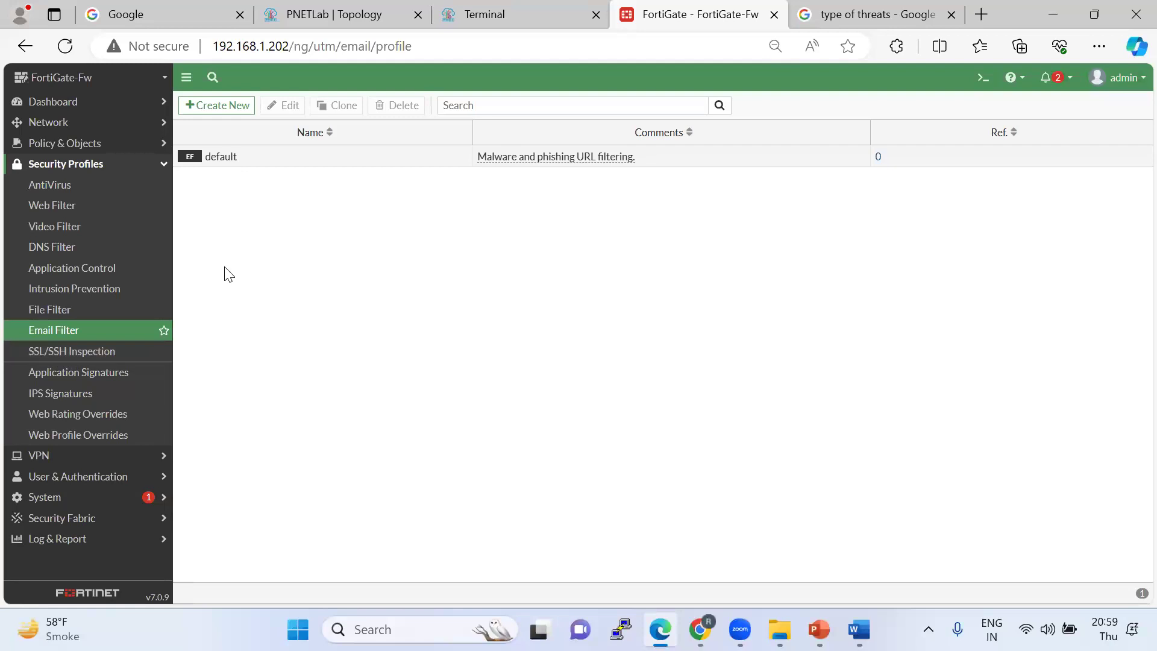
pyautogui.click(225, 110)
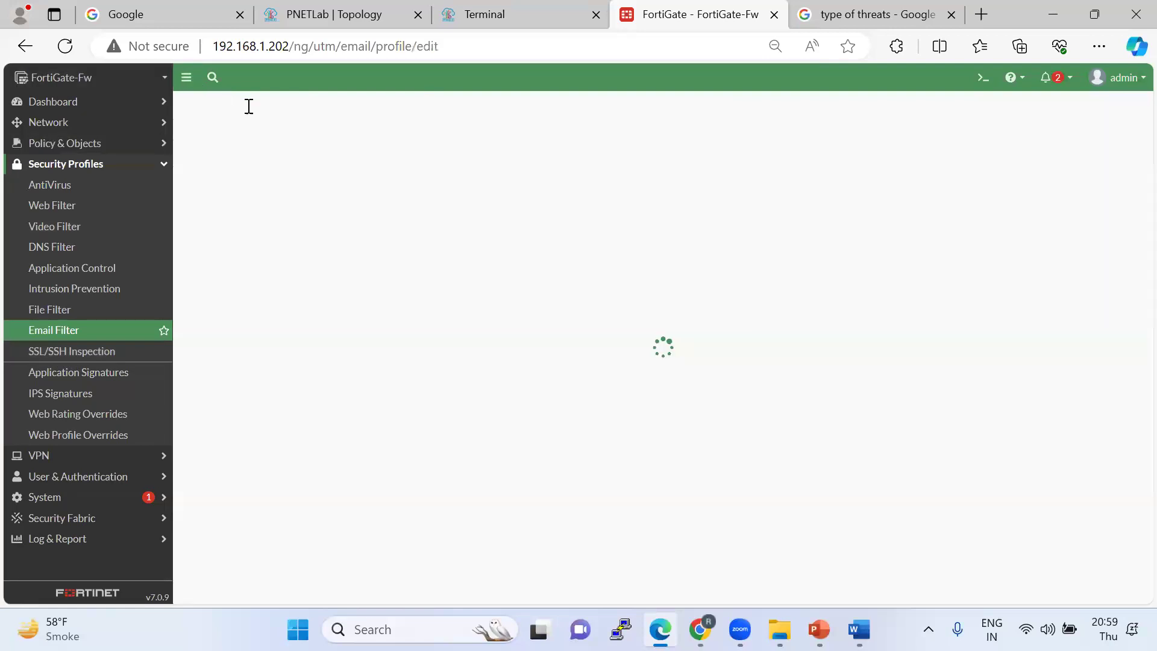
pyautogui.click(432, 139)
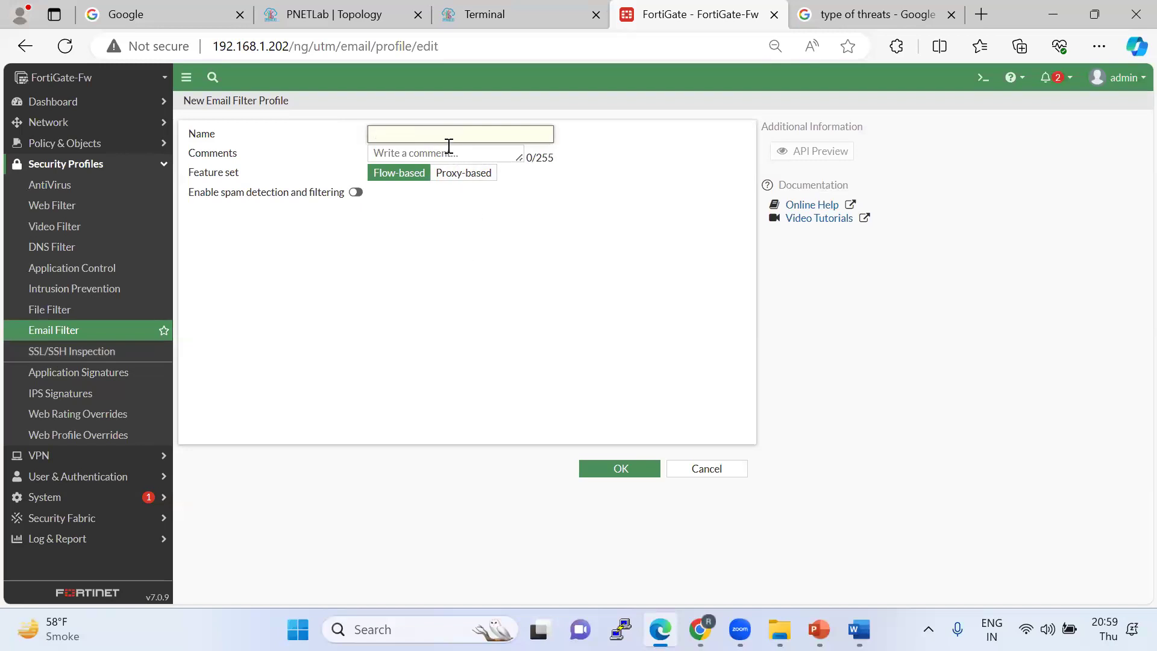
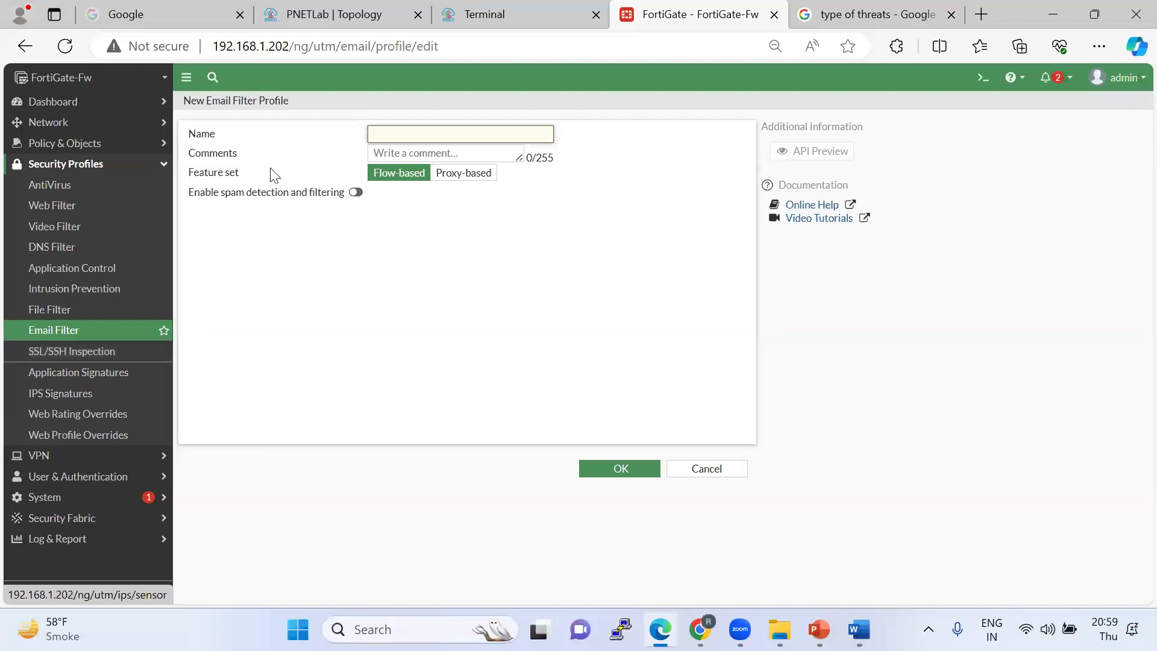
# Enter Test-Email-Filetring as the profile name and switch on spam detection and filtering.
pyautogui.click(417, 133)
pyautogui.write('Test-Email-Filetring')
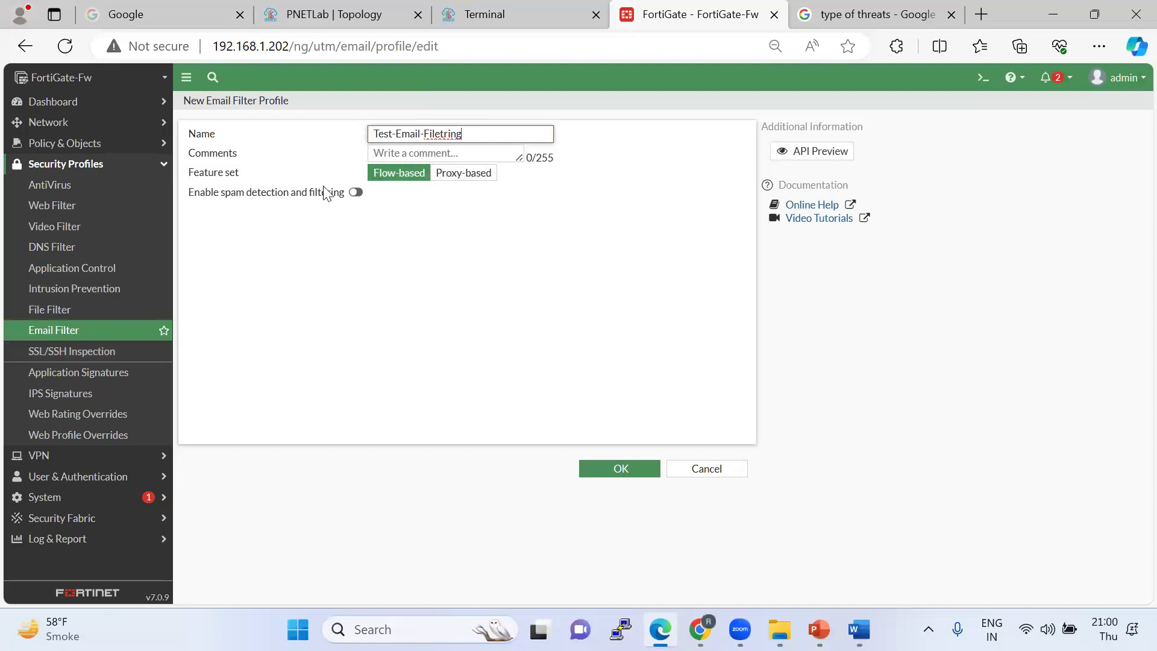
pyautogui.click(354, 195)
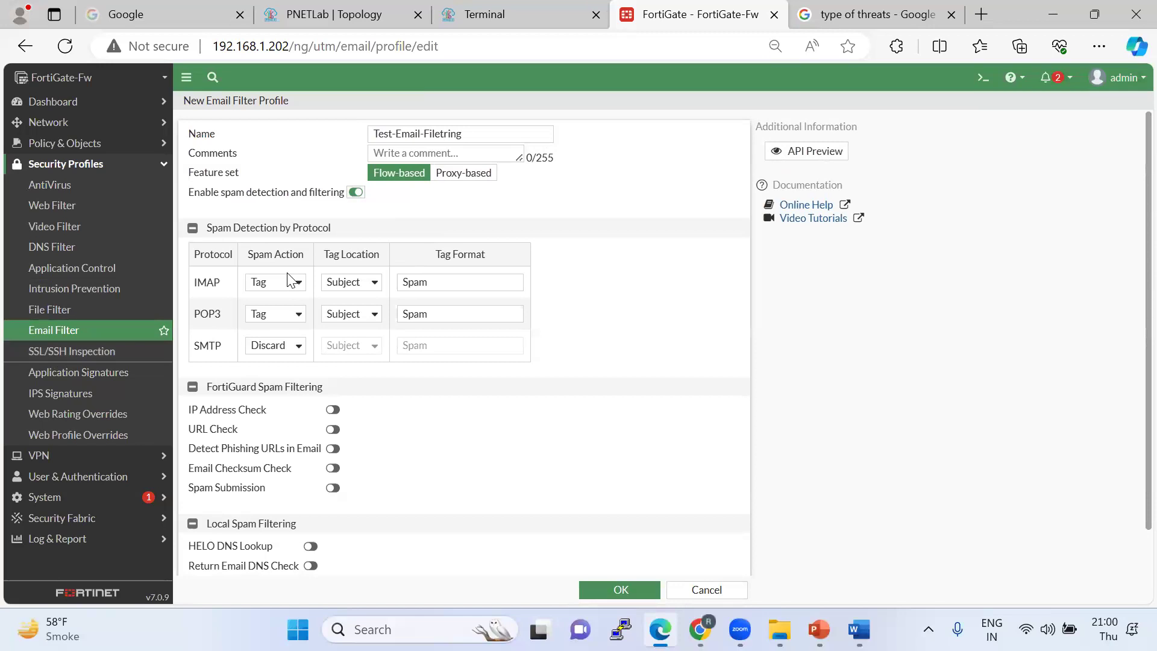
# Inspect the IMAP tag location and the IMAP and POP3 tag format text 'Spam'.
pyautogui.click(365, 286)
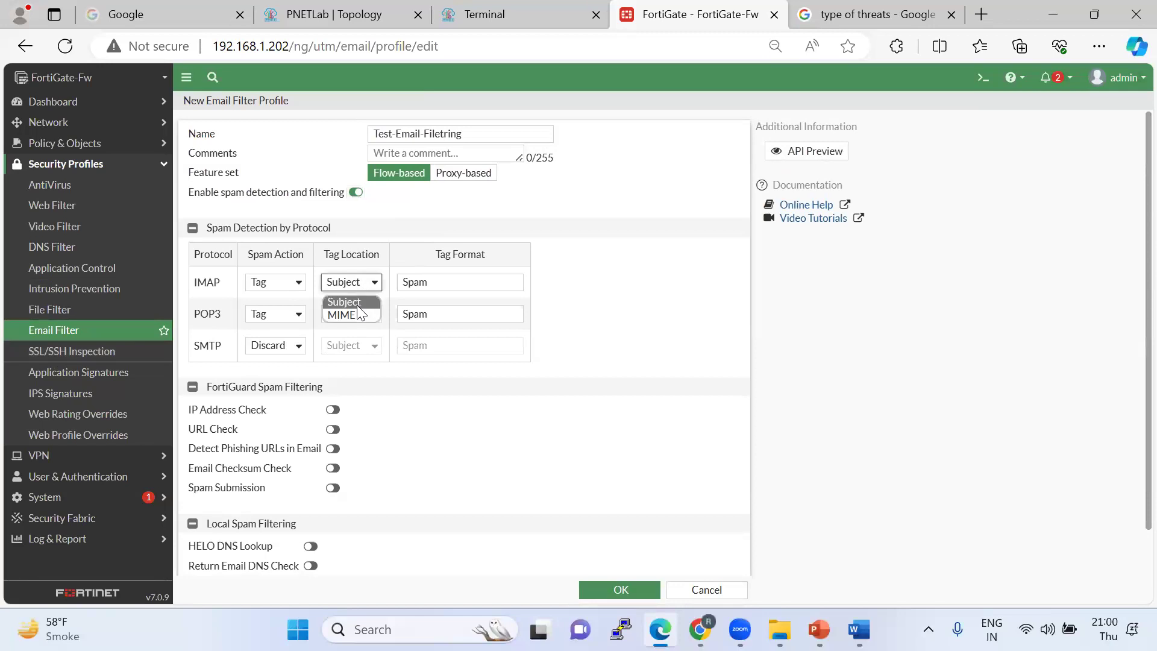
pyautogui.click(352, 304)
pyautogui.click(440, 283)
pyautogui.moveTo(460, 283); pyautogui.dragTo(386, 292)
pyautogui.moveTo(447, 314); pyautogui.dragTo(385, 317)
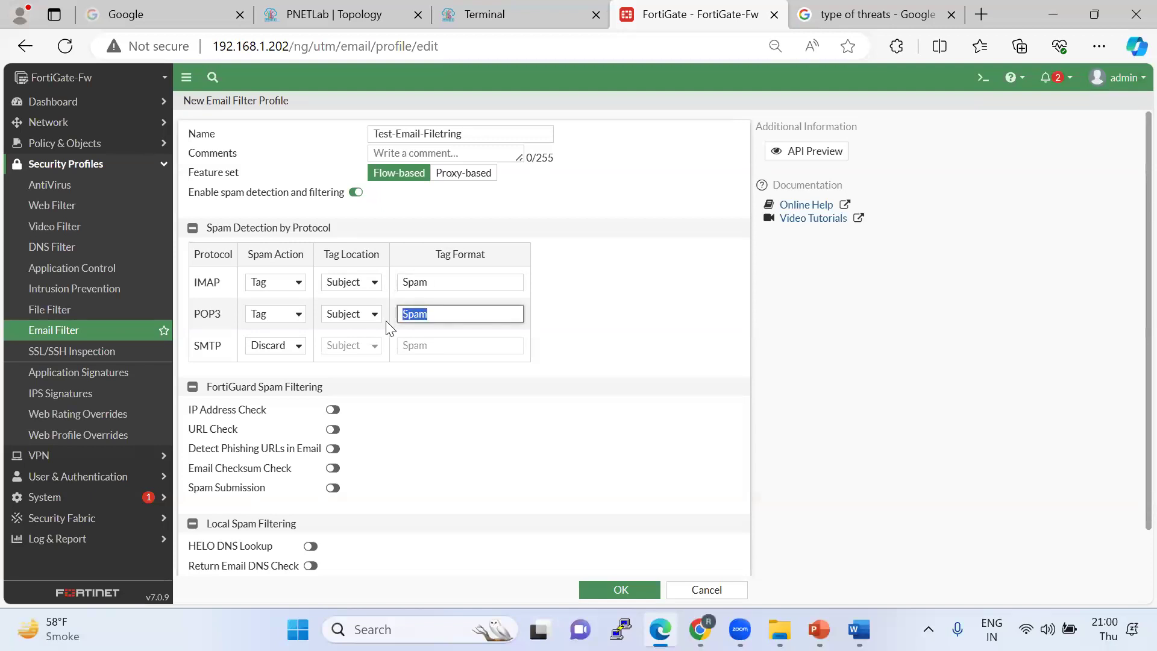
pyautogui.scroll(-1, 389, 328)
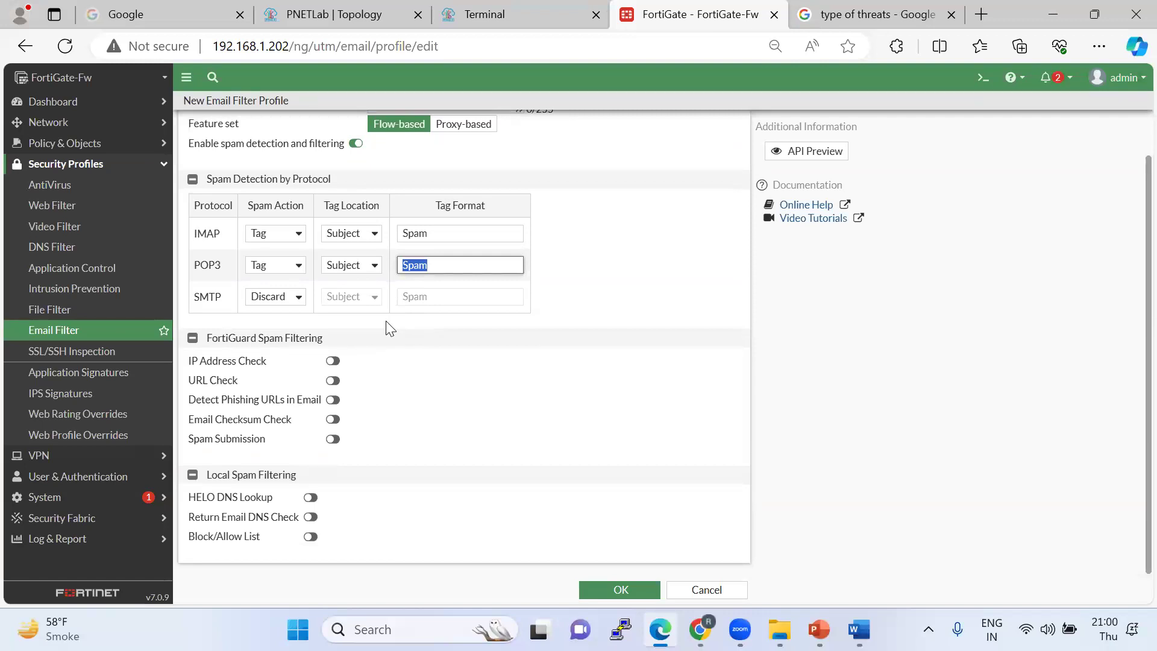
# Keep Tag as the IMAP and POP3 spam action and set the IMAP tag location to MIME.
pyautogui.click(298, 235)
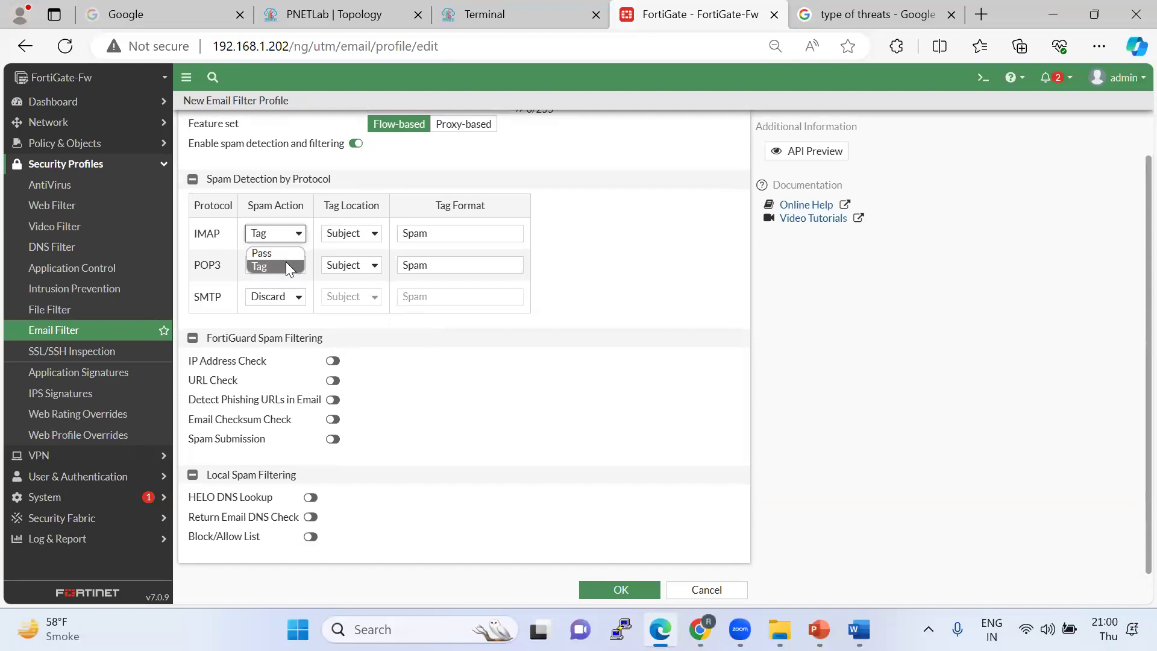
pyautogui.click(276, 266)
pyautogui.click(287, 270)
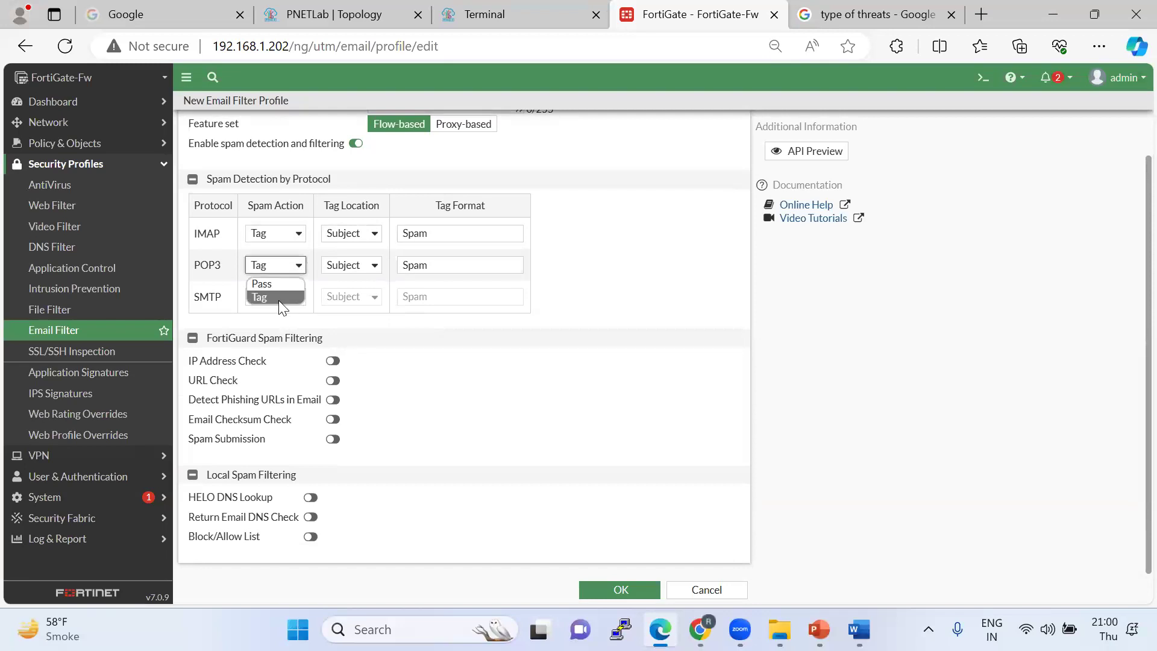
pyautogui.click(364, 316)
pyautogui.click(296, 292)
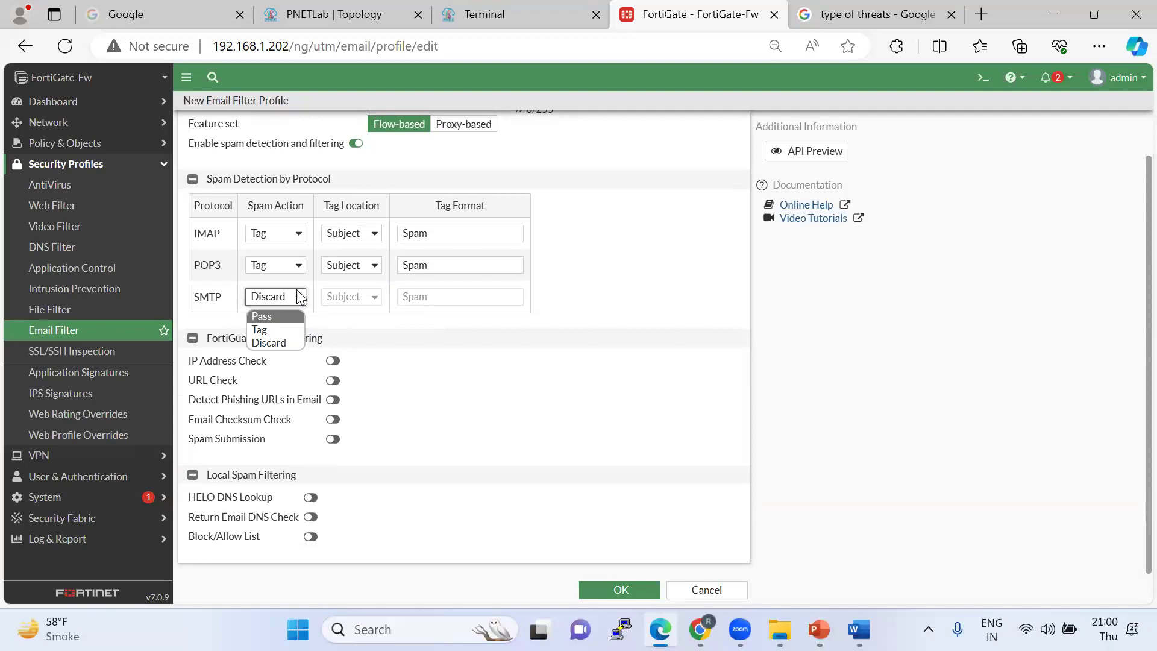
pyautogui.click(292, 270)
pyautogui.click(356, 233)
pyautogui.click(358, 269)
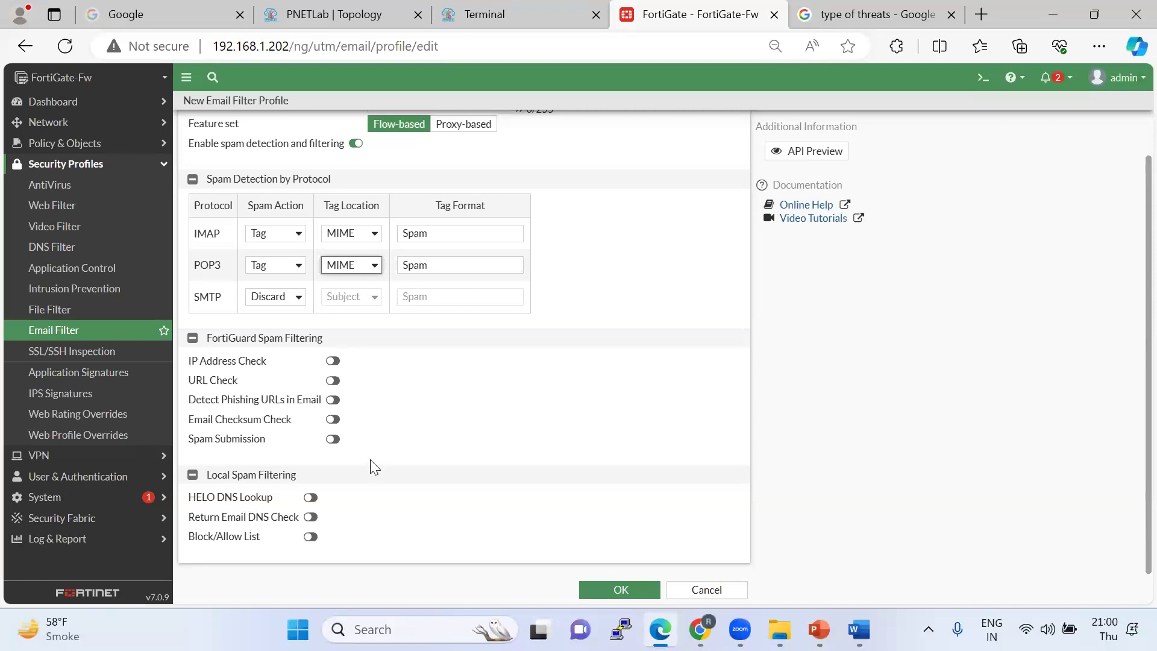
# Turn on the Email Checksum, Spam Submission, Phishing URL and IP Address checks.
pyautogui.click(333, 420)
pyautogui.click(332, 439)
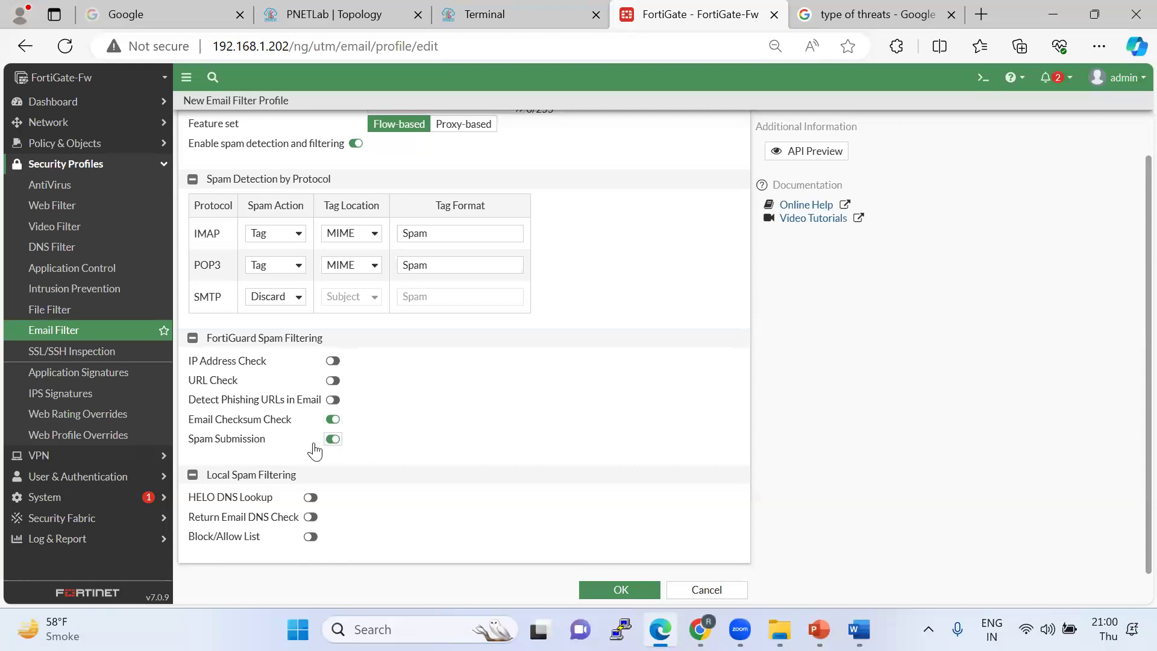
pyautogui.click(335, 401)
pyautogui.click(332, 360)
# Change the SMTP spam action from Discard to Tag, with MIME as the tag location.
pyautogui.click(270, 296)
pyautogui.click(269, 331)
pyautogui.click(358, 298)
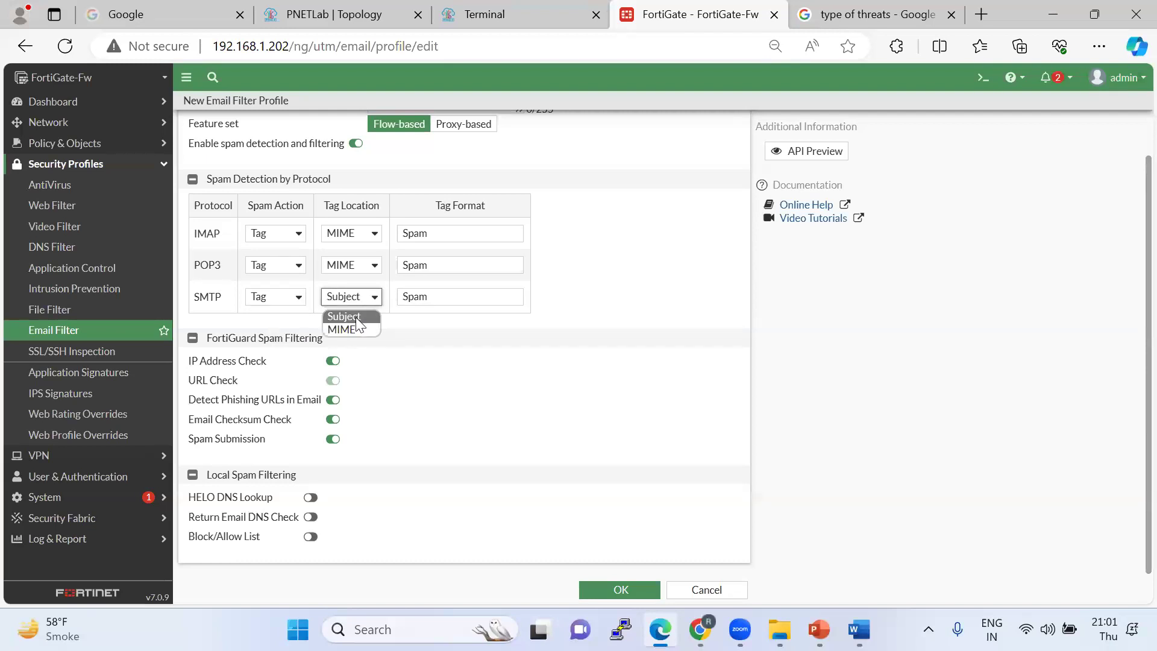
pyautogui.click(355, 330)
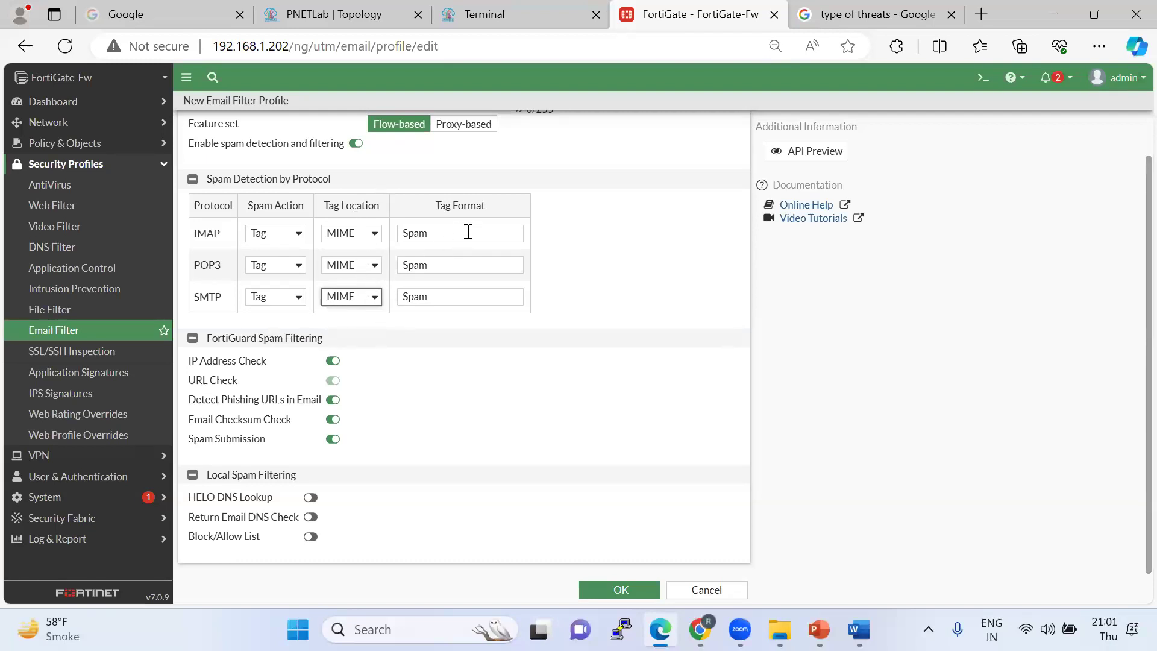
pyautogui.scroll(1, 414, 305)
pyautogui.scroll(-1, 431, 444)
pyautogui.click(311, 537)
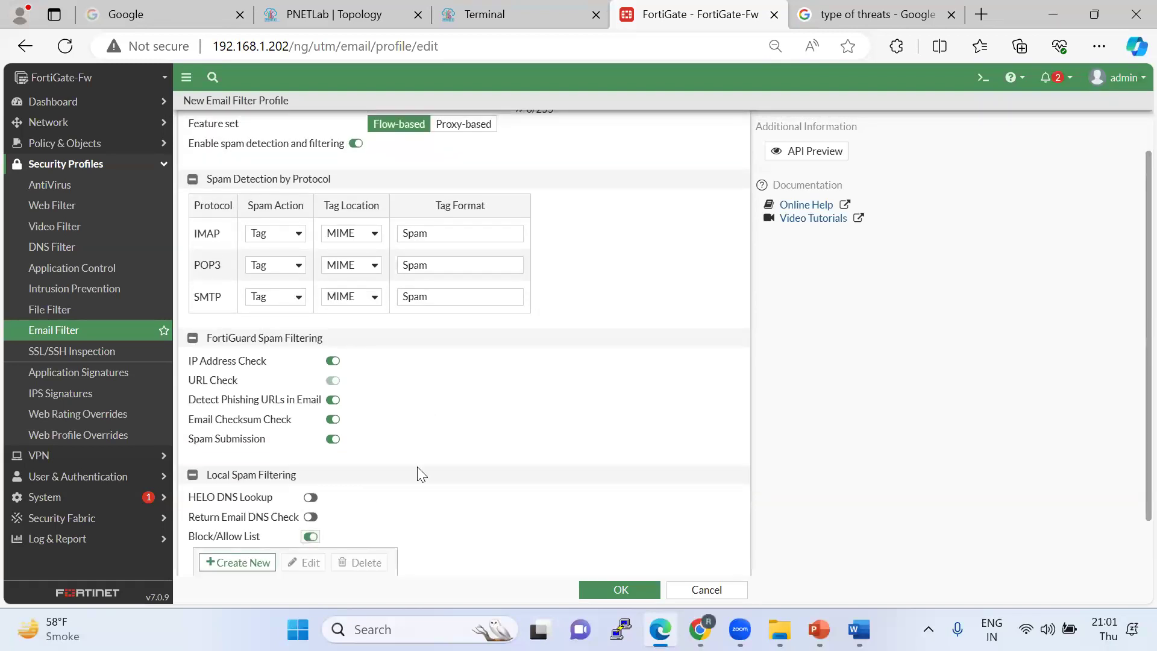
pyautogui.scroll(-2, 417, 467)
pyautogui.click(236, 425)
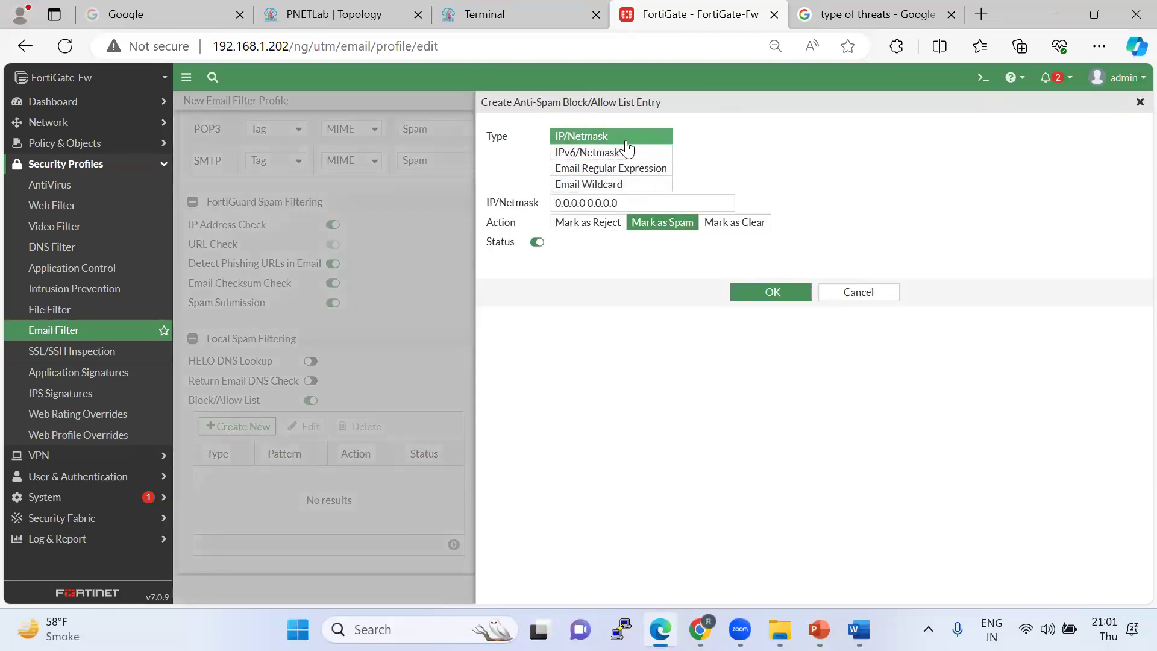
pyautogui.moveTo(637, 209); pyautogui.dragTo(551, 206)
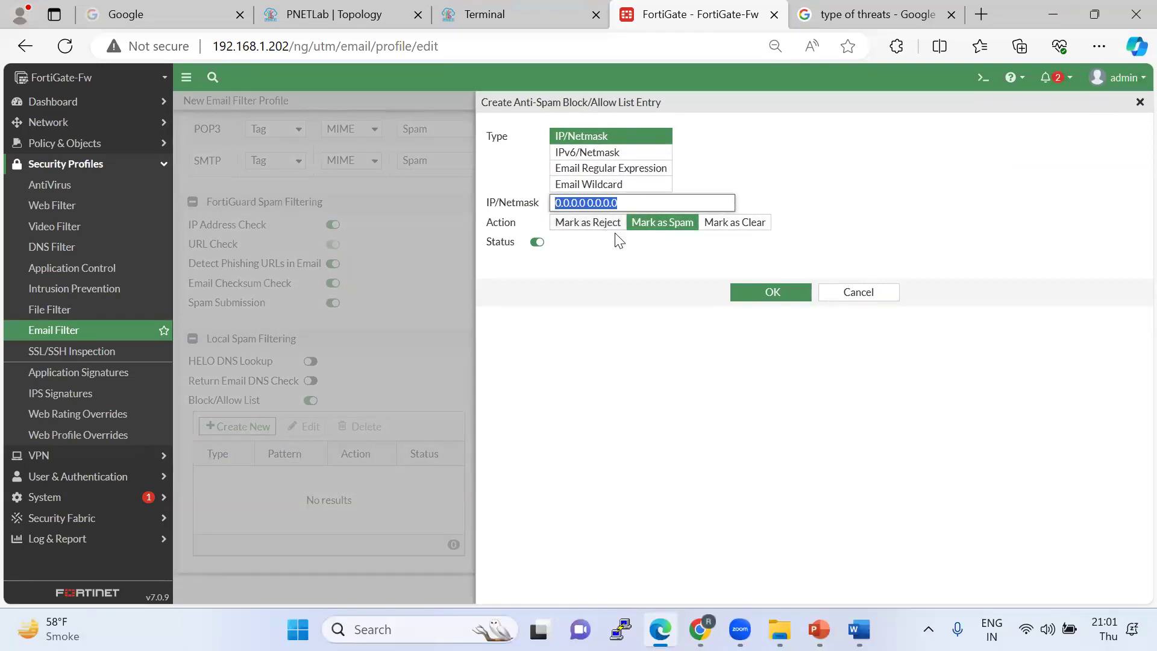
pyautogui.click(612, 169)
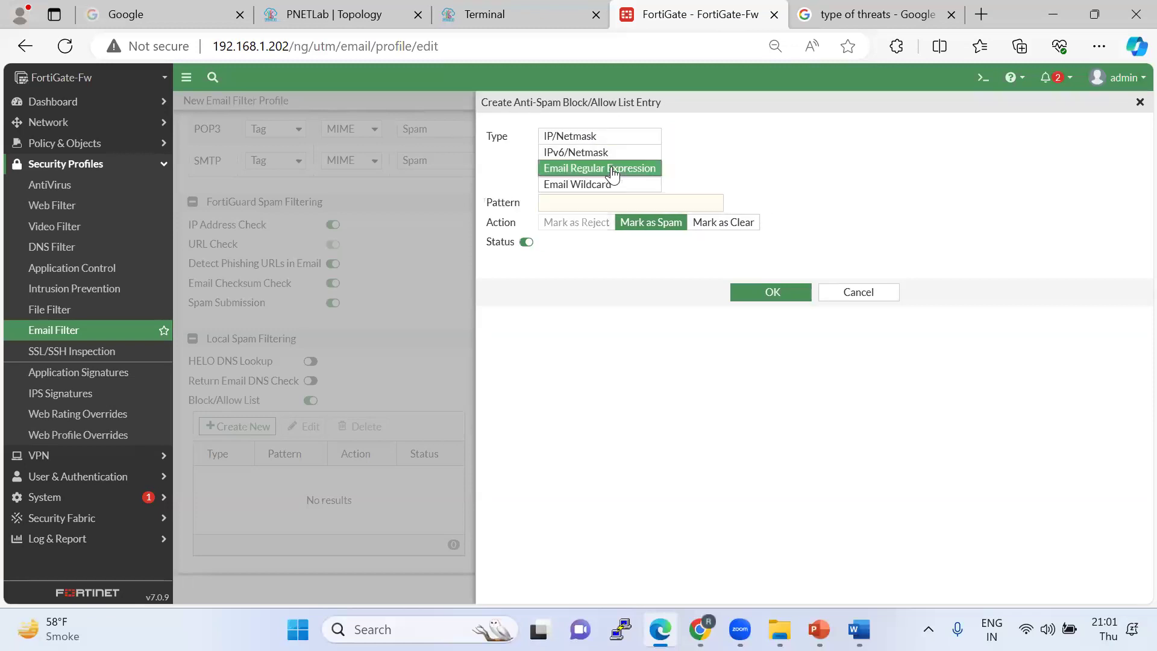
pyautogui.click(589, 201)
pyautogui.write('*s')
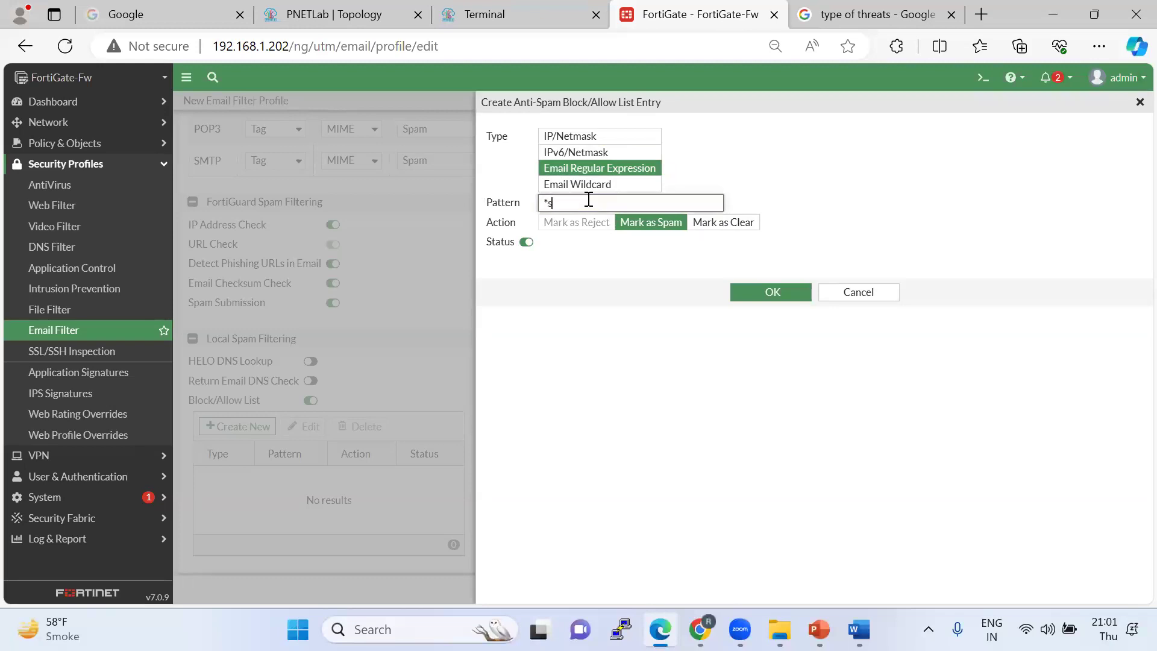
pyautogui.press('BackSpace')
pyautogui.write('jackport*')
pyautogui.click(589, 256)
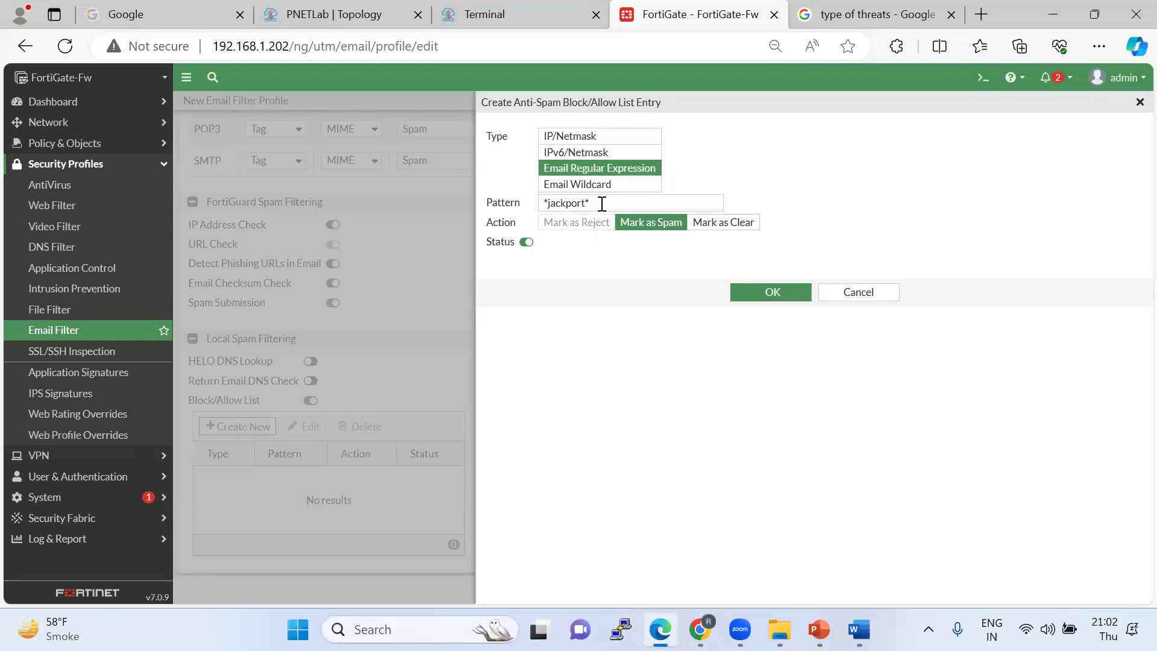
pyautogui.moveTo(602, 203); pyautogui.dragTo(516, 202)
pyautogui.click(577, 184)
pyautogui.moveTo(587, 203); pyautogui.dragTo(493, 208)
pyautogui.write('*fack')
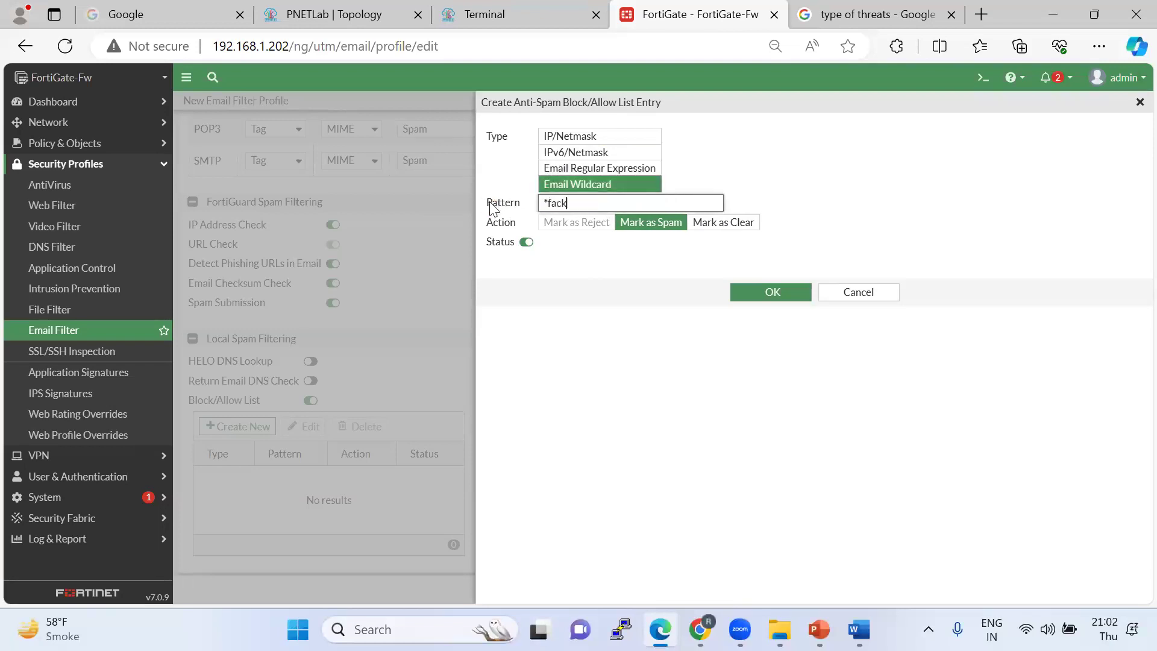
pyautogui.write('*')
pyautogui.click(603, 330)
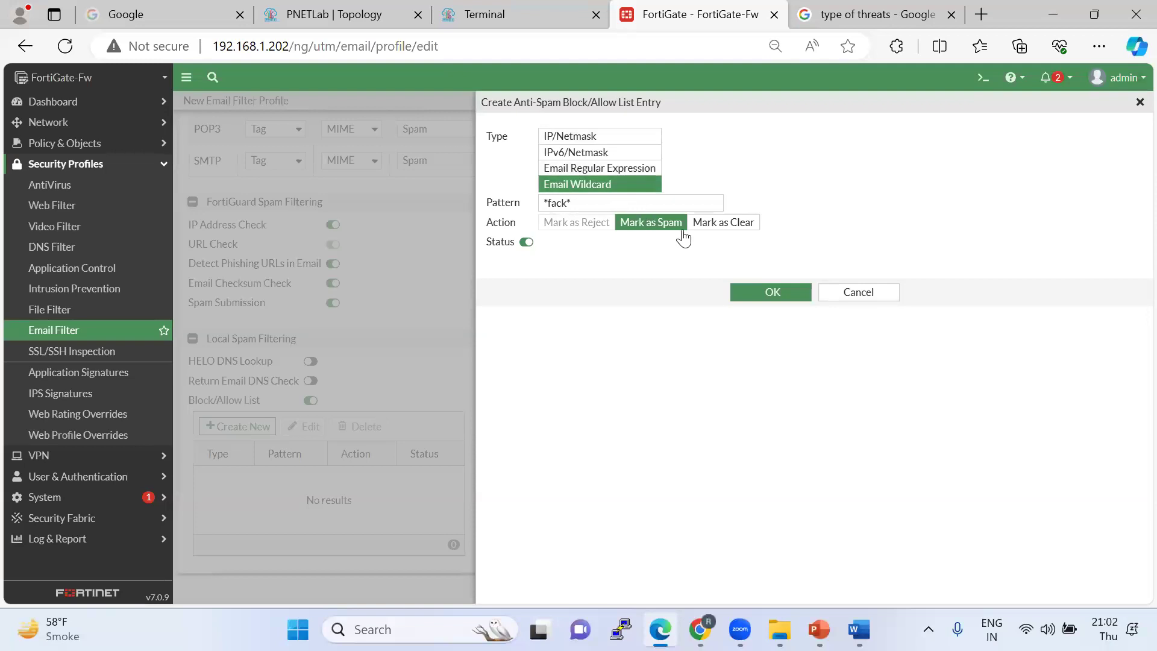
pyautogui.click(860, 293)
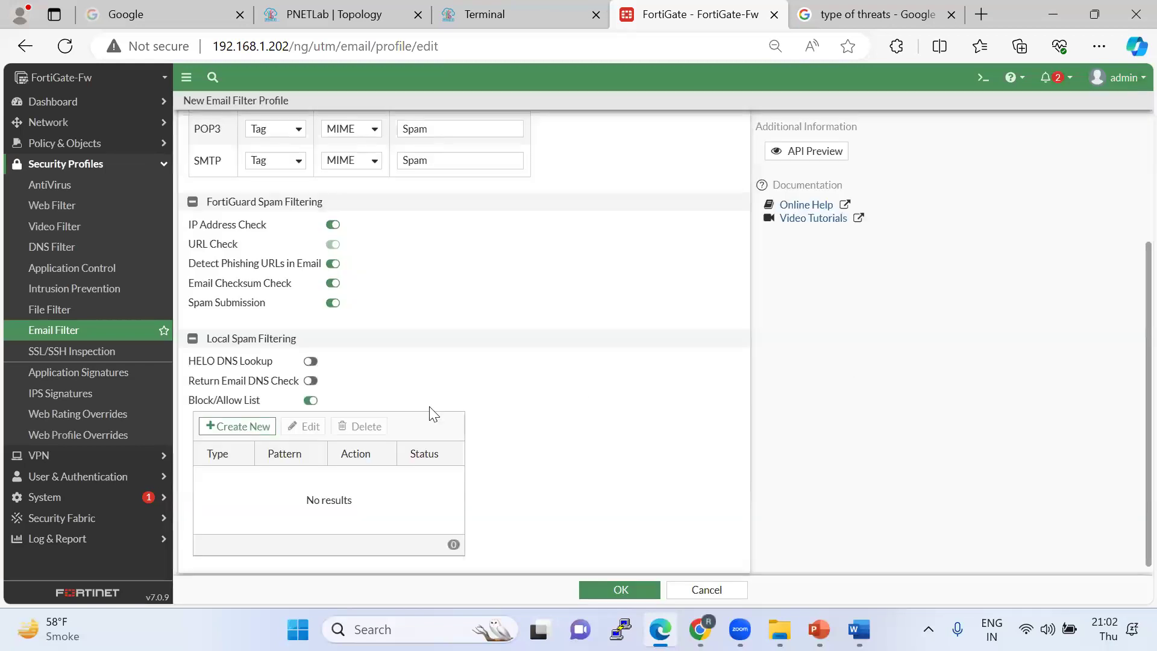
# Turn on the Return Email DNS check.
pyautogui.click(311, 383)
pyautogui.hotkey('alt', 'Tab')
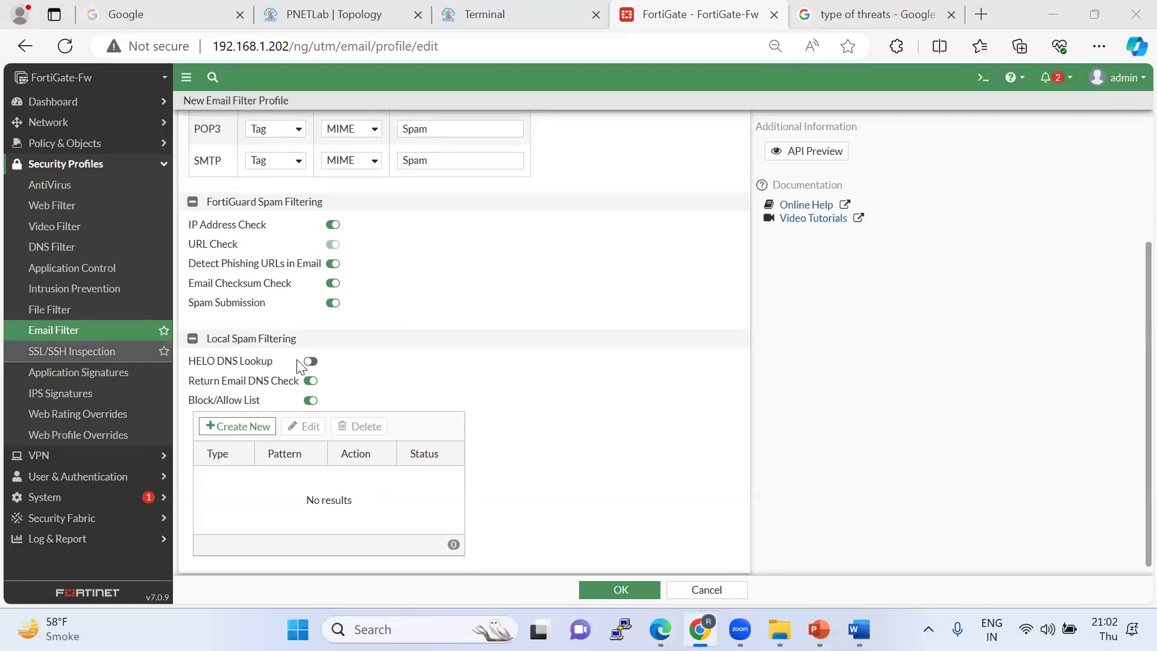
pyautogui.scroll(2, 563, 320)
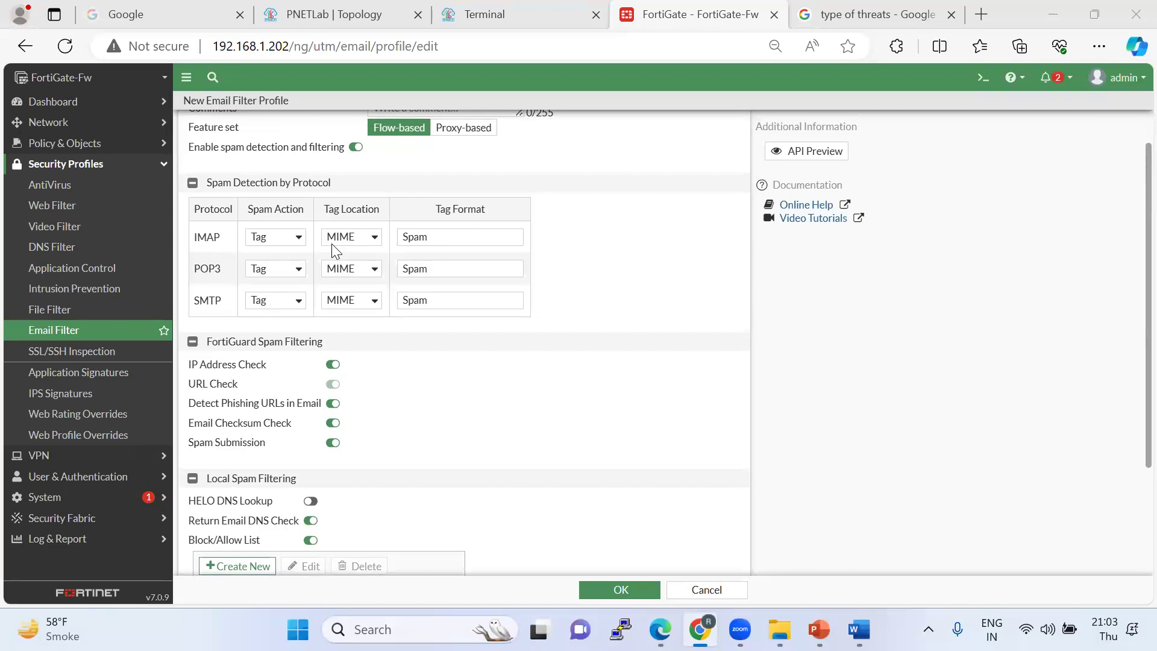
# Try Pass as the IMAP spam action, restore Tag, and collapse and re-expand the protocol section.
pyautogui.click(287, 235)
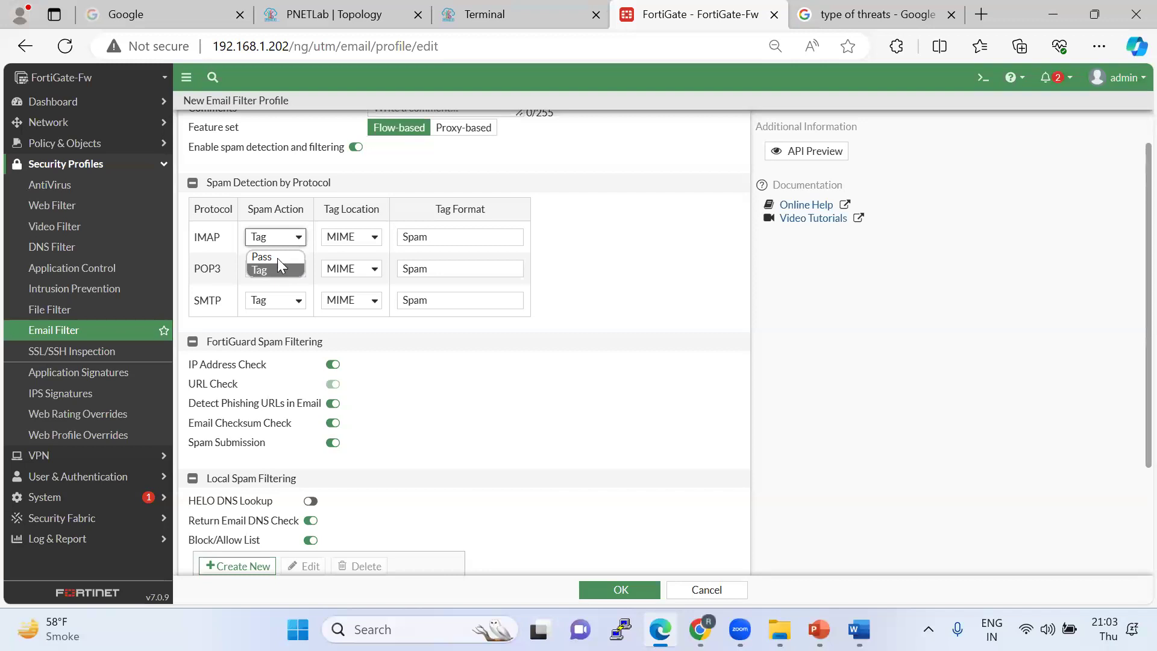
pyautogui.click(278, 256)
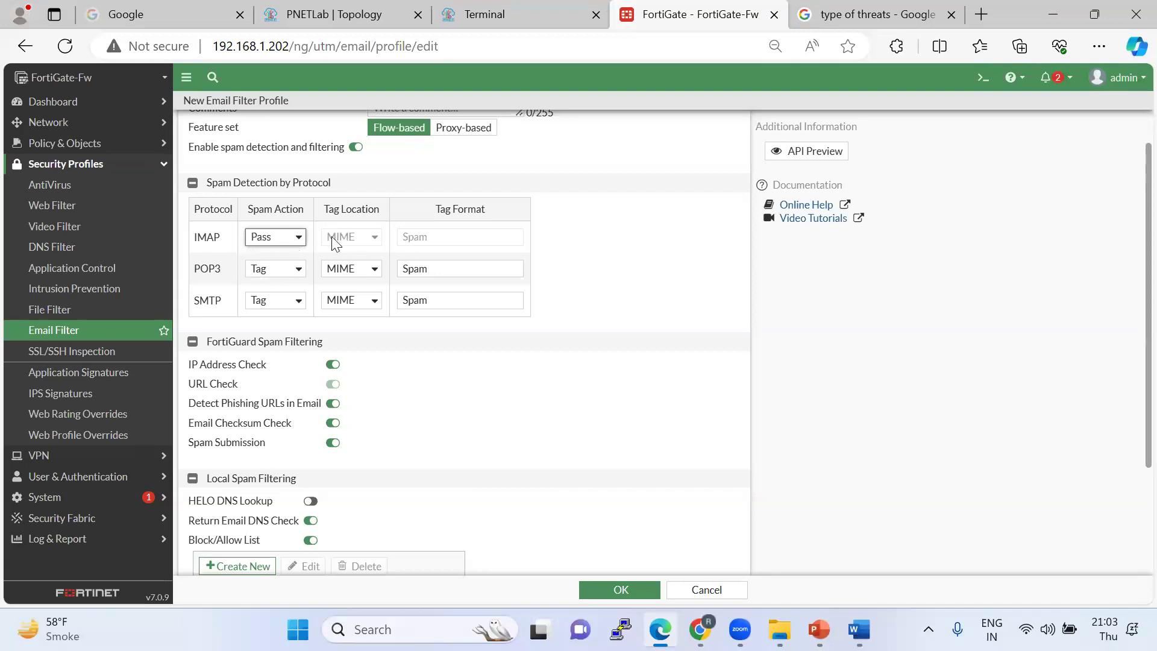
pyautogui.click(275, 235)
pyautogui.click(265, 264)
pyautogui.click(193, 183)
pyautogui.click(193, 184)
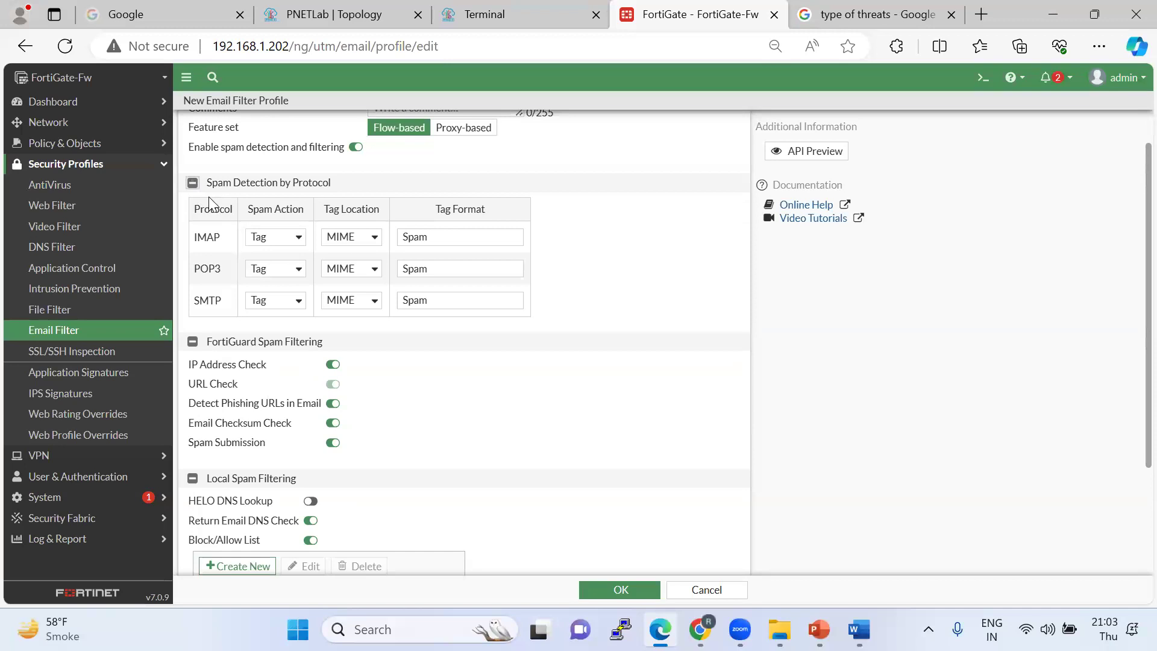
# Search Google for 'MIME', then refine the search to 'mime protocol'.
pyautogui.hotkey('ctrl', 'Tab')
pyautogui.click(325, 101)
pyautogui.hotkey('ctrl', 'a')
pyautogui.write('MIME')
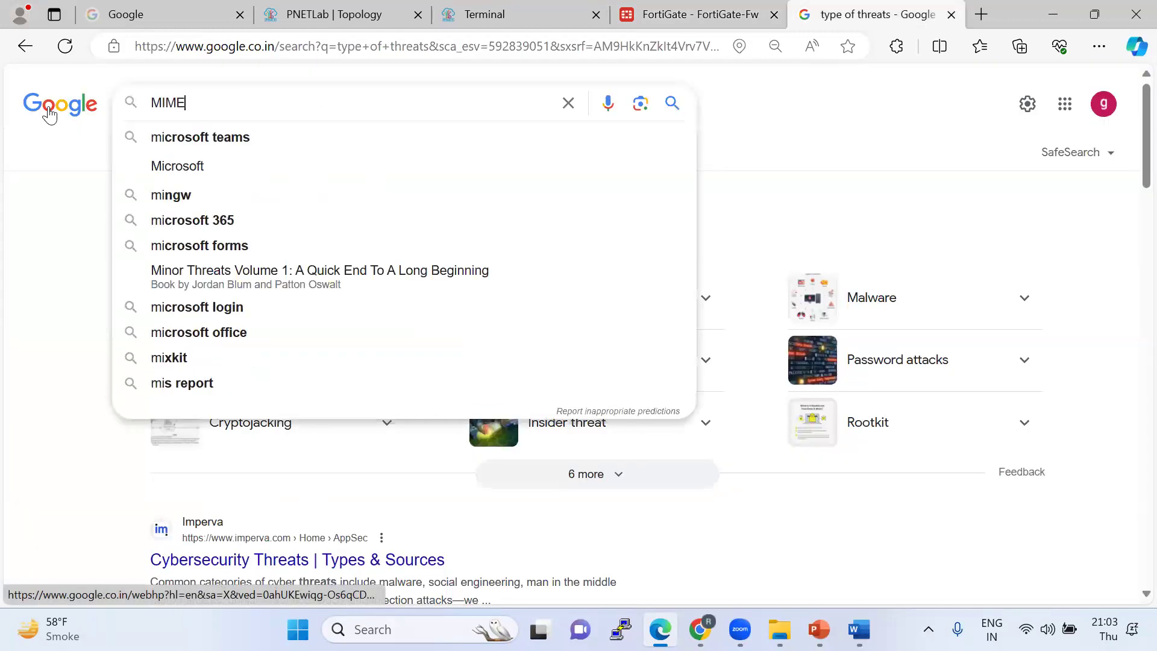
pyautogui.press('Return')
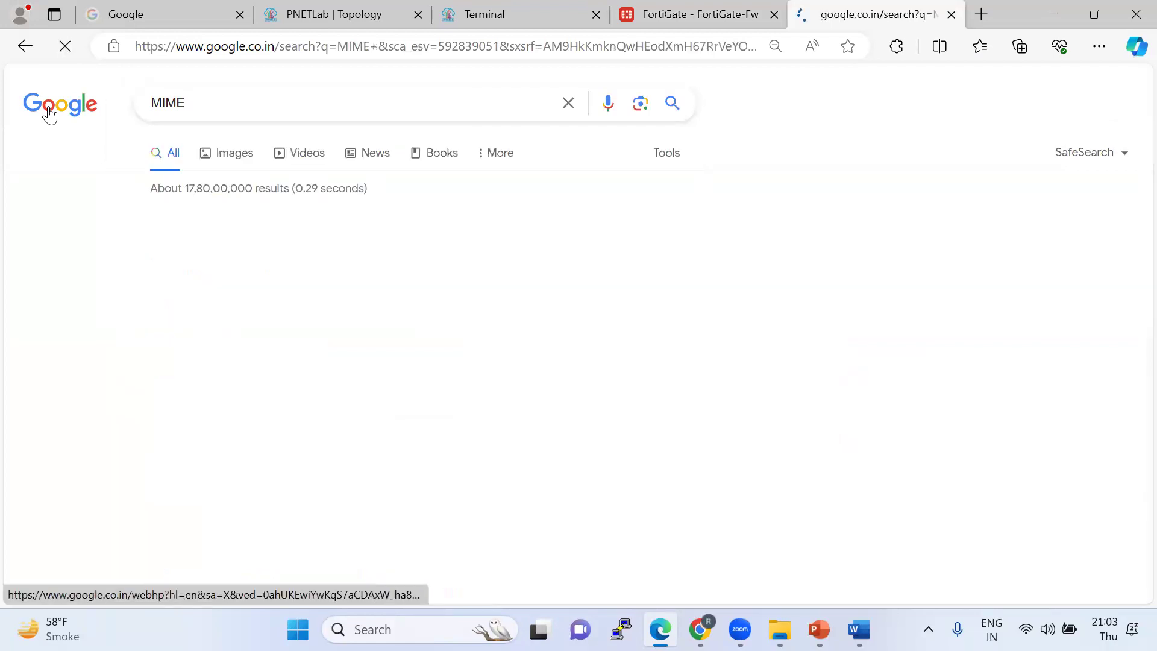
pyautogui.click(236, 102)
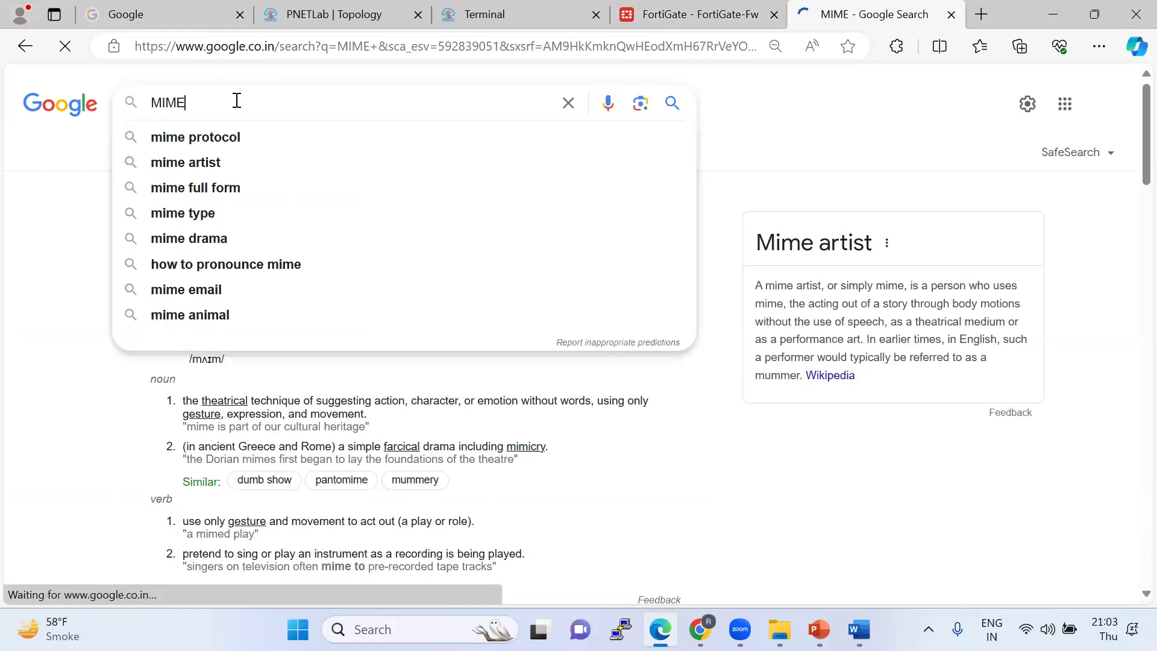
pyautogui.click(222, 143)
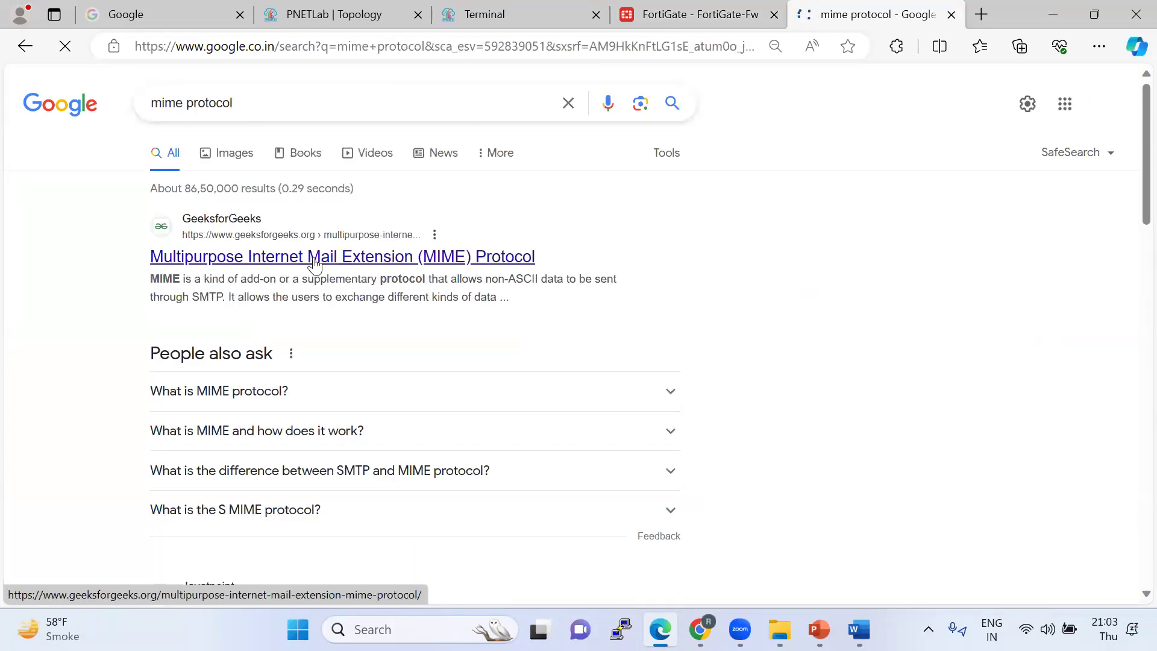
# Expand and highlight the 'What is MIME protocol?' answer, then return to the PNETLab tab.
pyautogui.rightClick(325, 258)
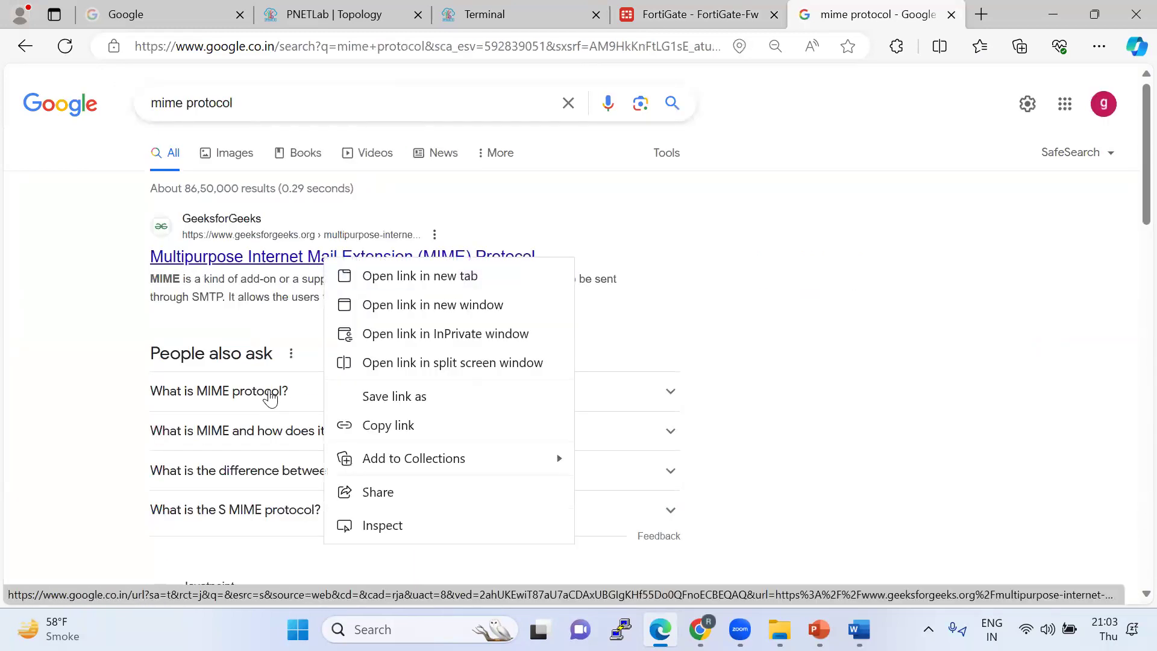
pyautogui.click(276, 397)
pyautogui.scroll(-3, 313, 406)
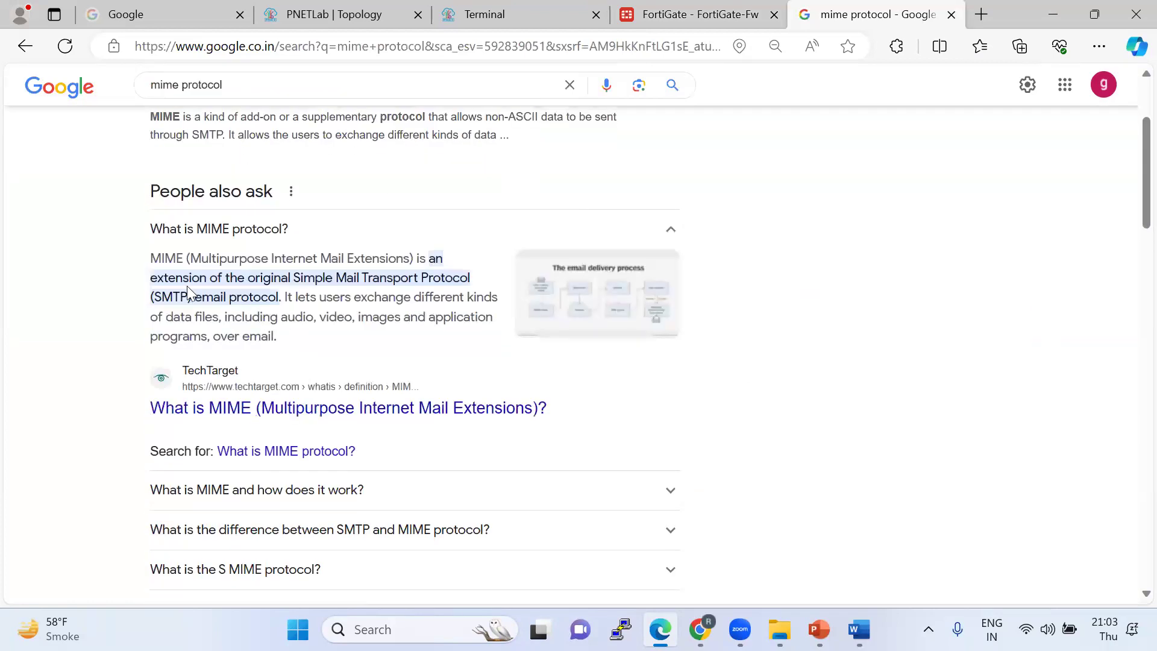
pyautogui.moveTo(150, 259); pyautogui.dragTo(323, 299)
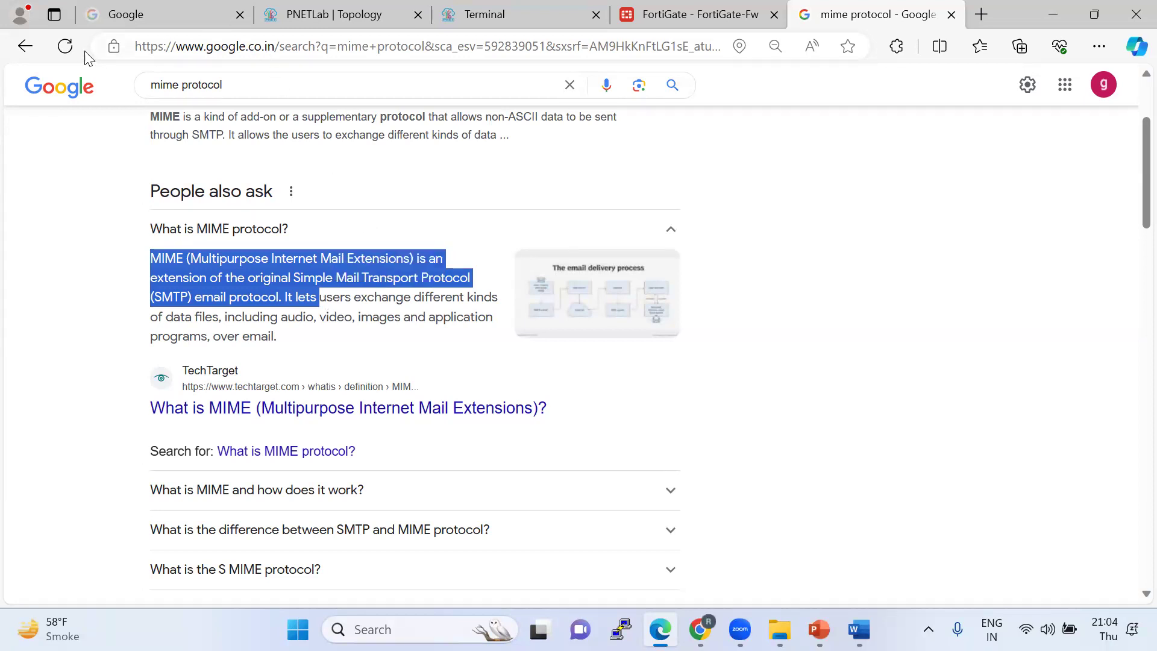
pyautogui.click(316, 18)
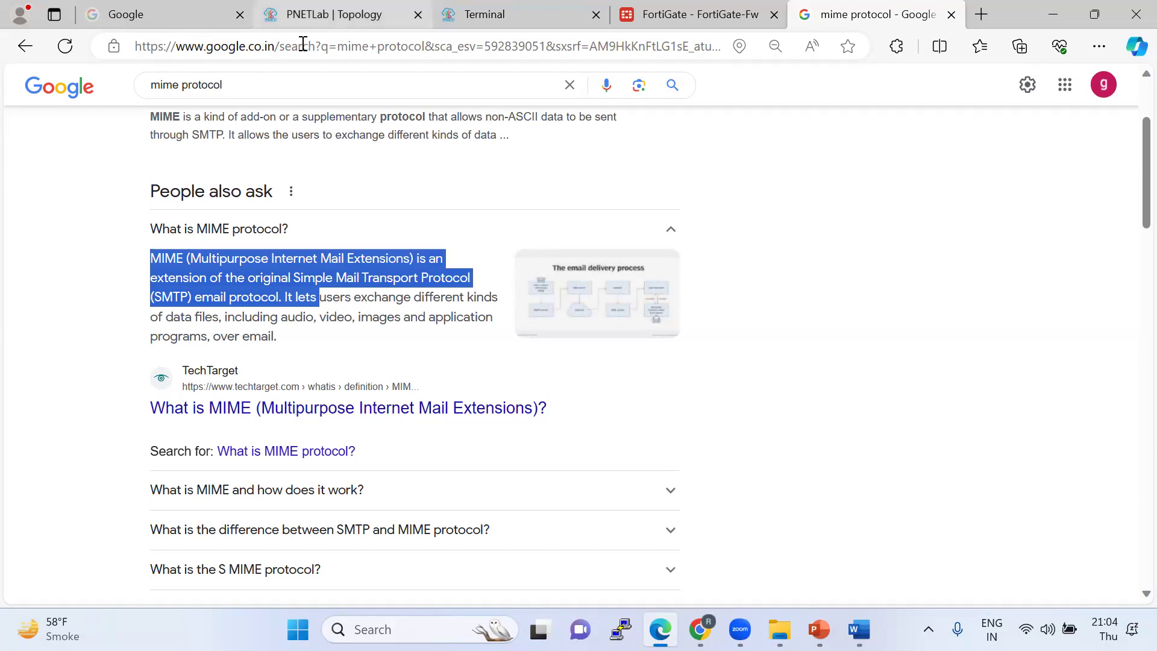
pyautogui.click(395, 48)
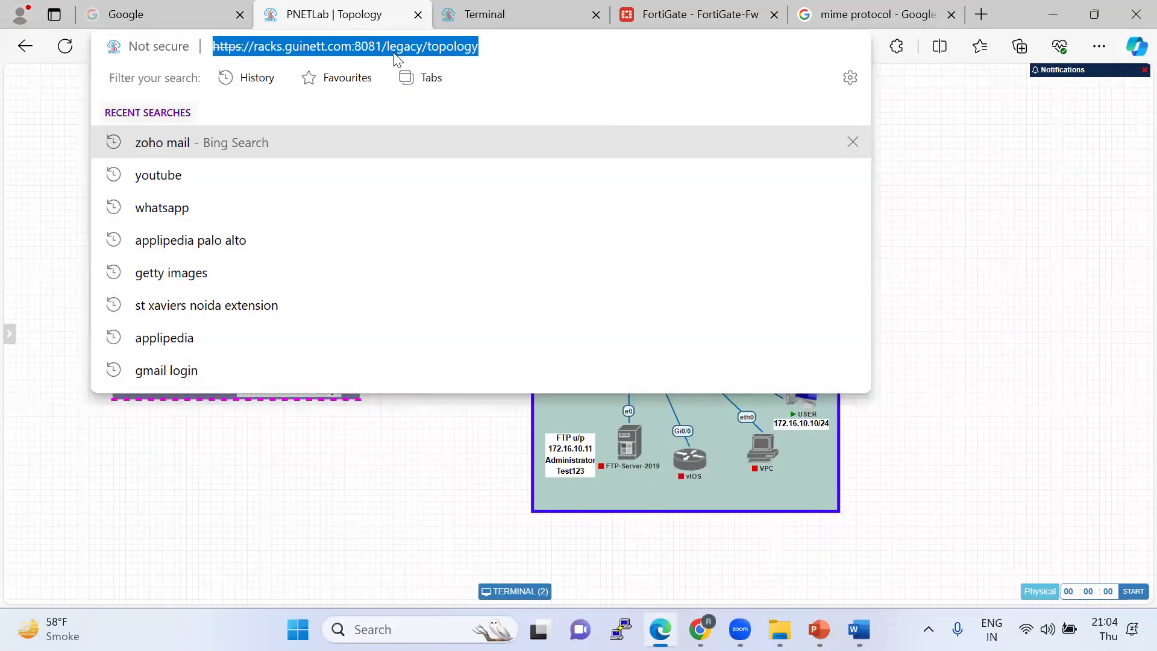
# Load racks.guinett.com:2020 in the browser.
pyautogui.write('racks.guinett.com:8')
pyautogui.press('BackSpace')
pyautogui.write('2020')
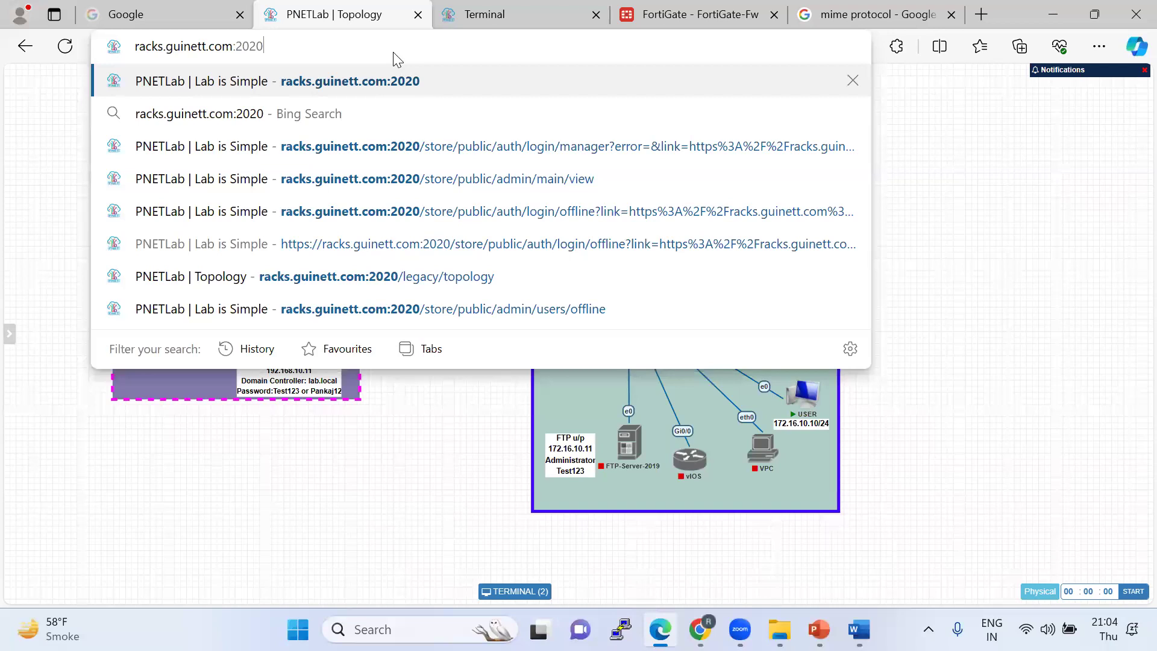
pyautogui.press('Return')
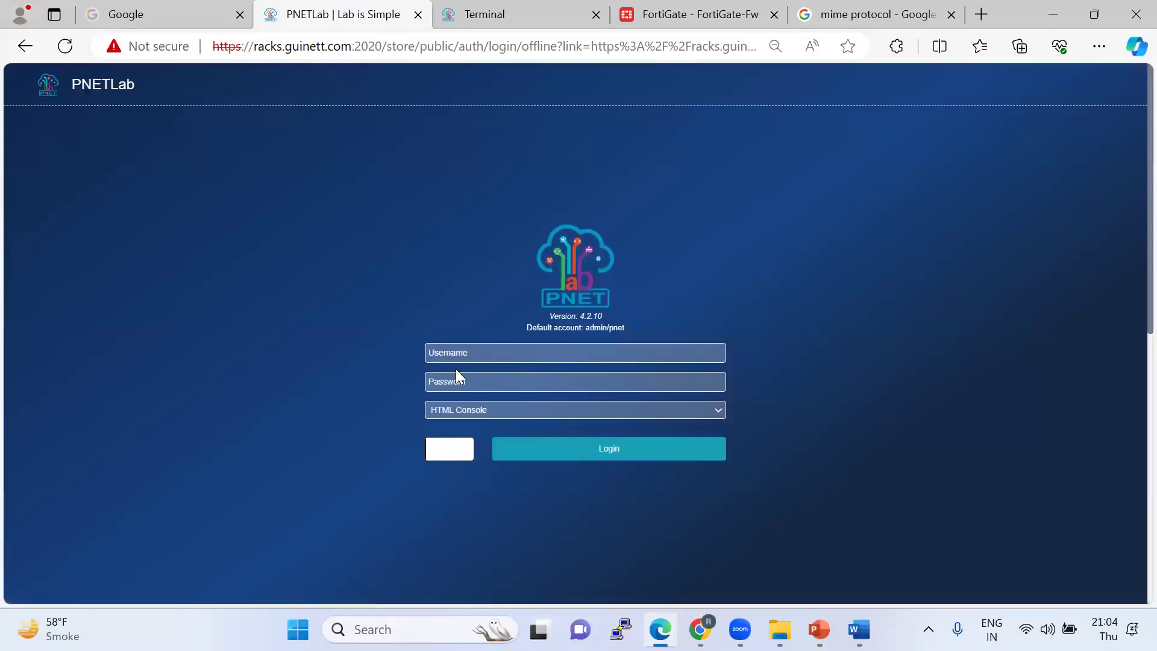
# Fill in the captcha, username and password, and submit the PNETLab login.
pyautogui.click(488, 450)
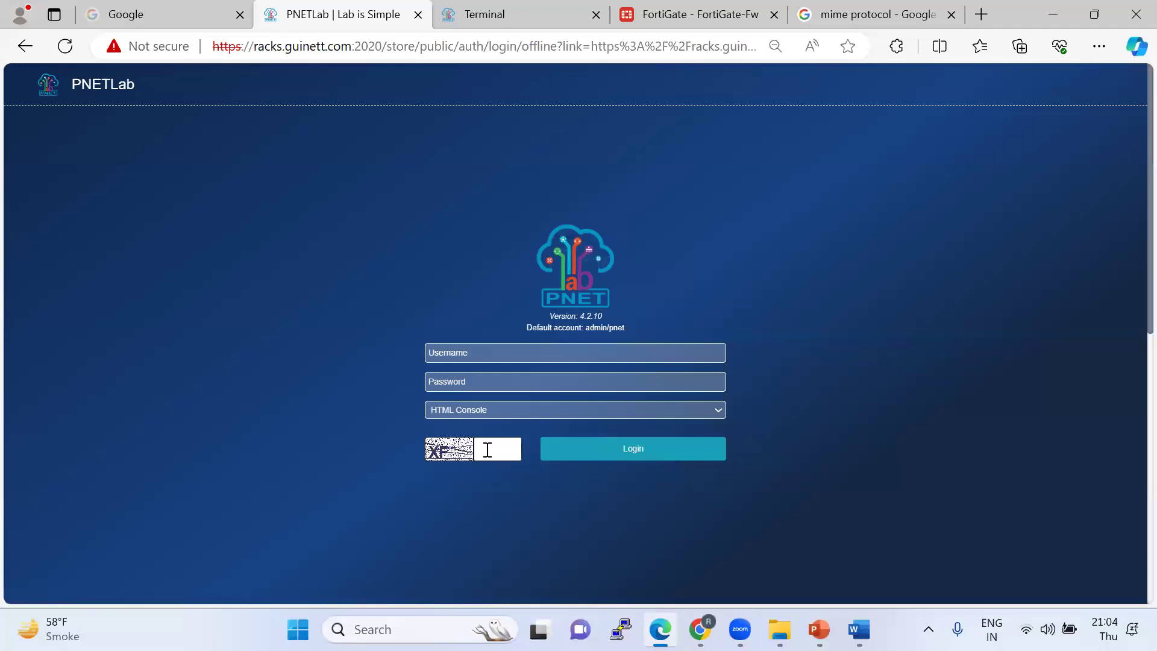
pyautogui.write('XF')
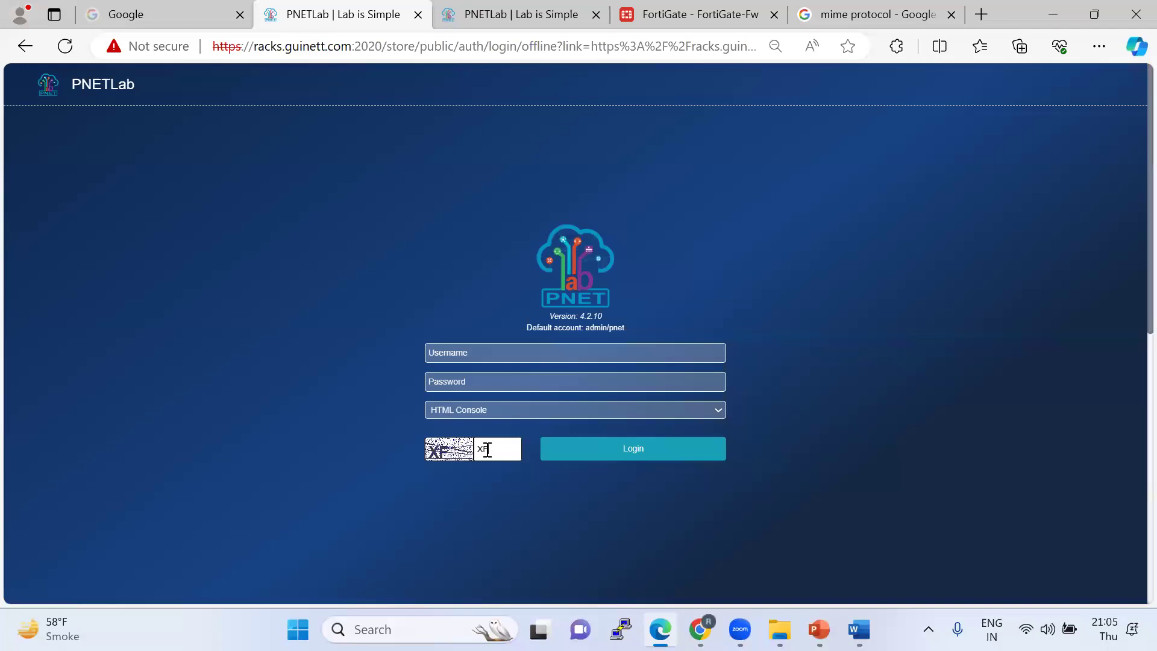
pyautogui.click(469, 354)
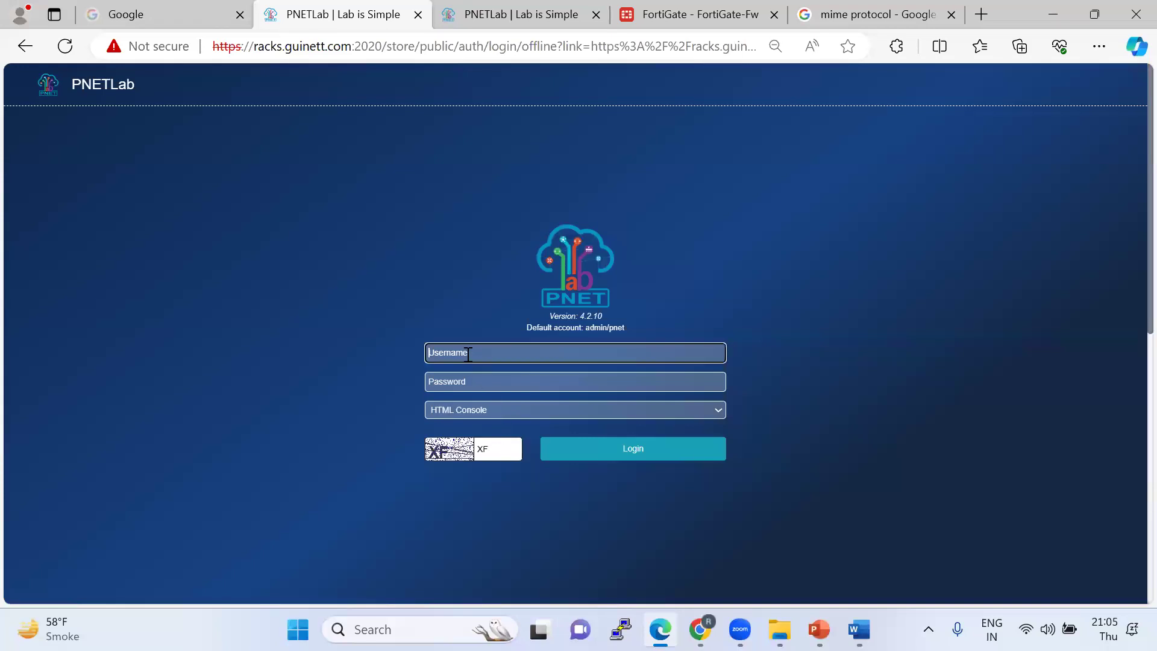
pyautogui.write('Dipak')
pyautogui.doubleClick(468, 355)
pyautogui.click(454, 383)
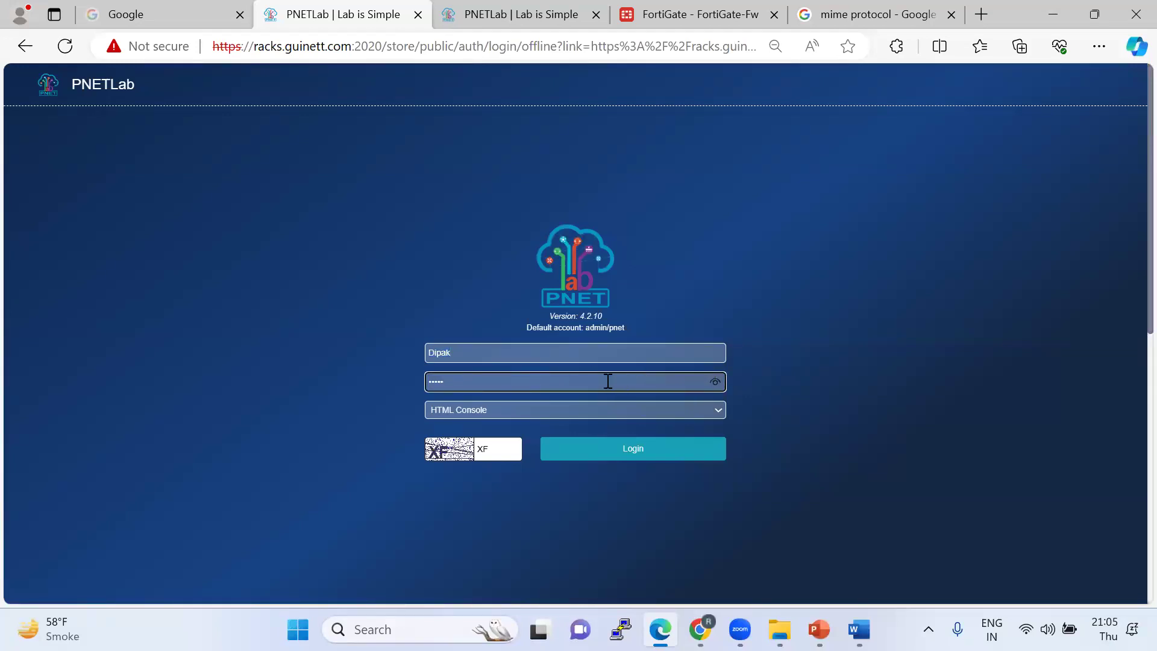
pyautogui.click(626, 448)
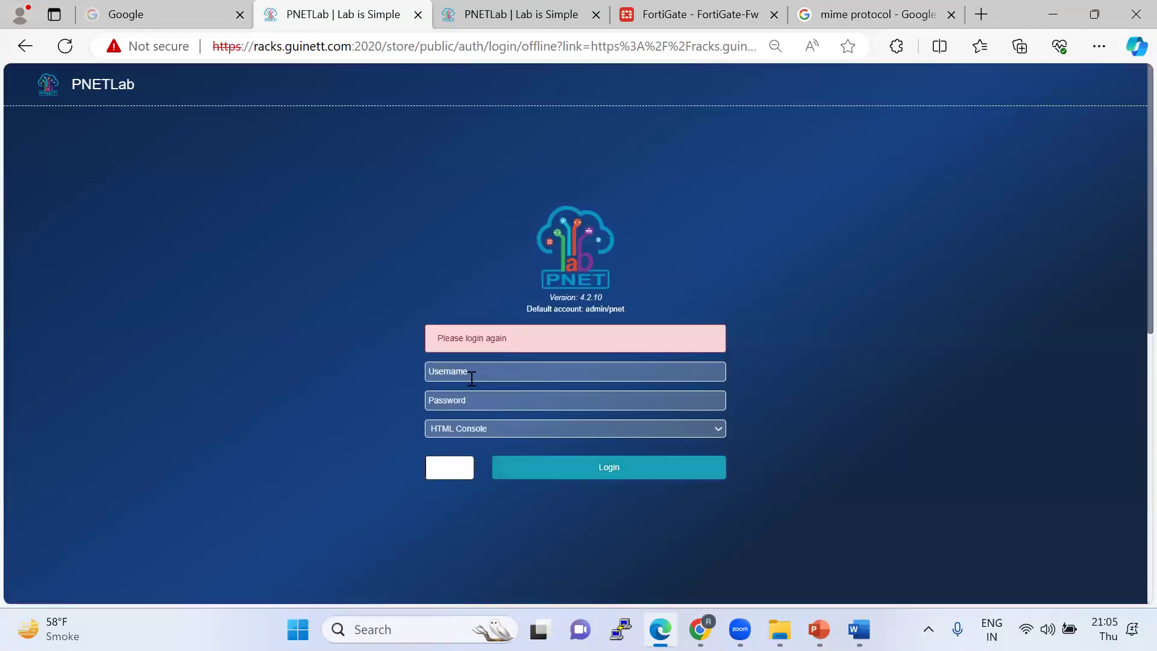
# Re-enter the username, a different password and the captcha on the PNETLab login form.
pyautogui.click(471, 379)
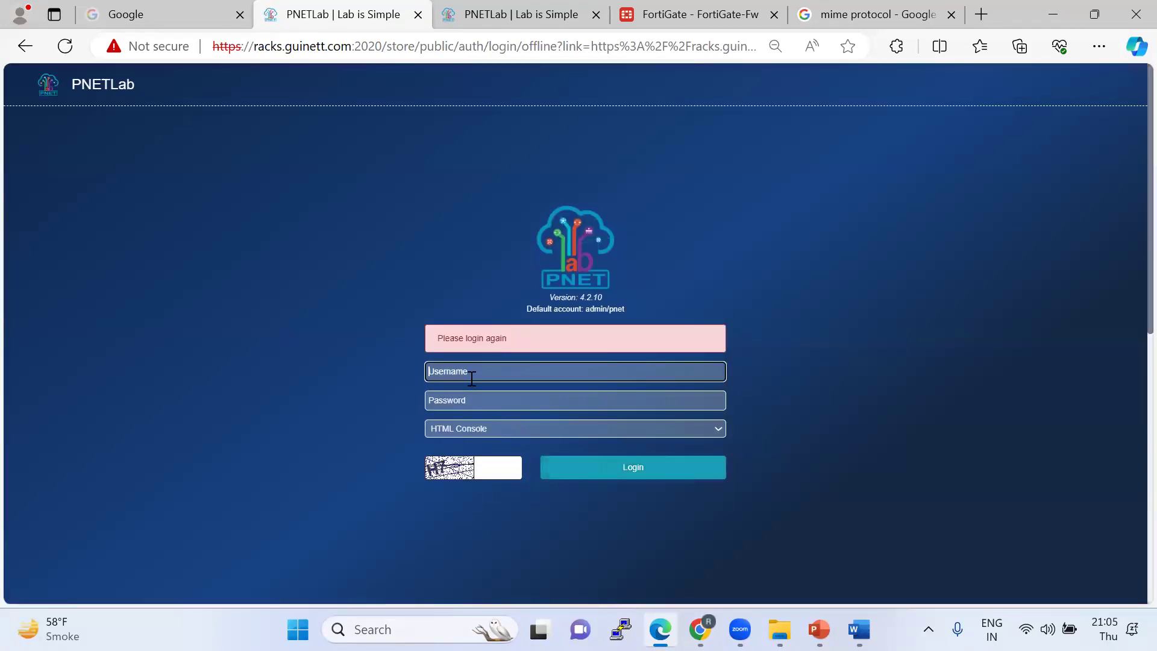
pyautogui.write('Dipak')
pyautogui.click(451, 403)
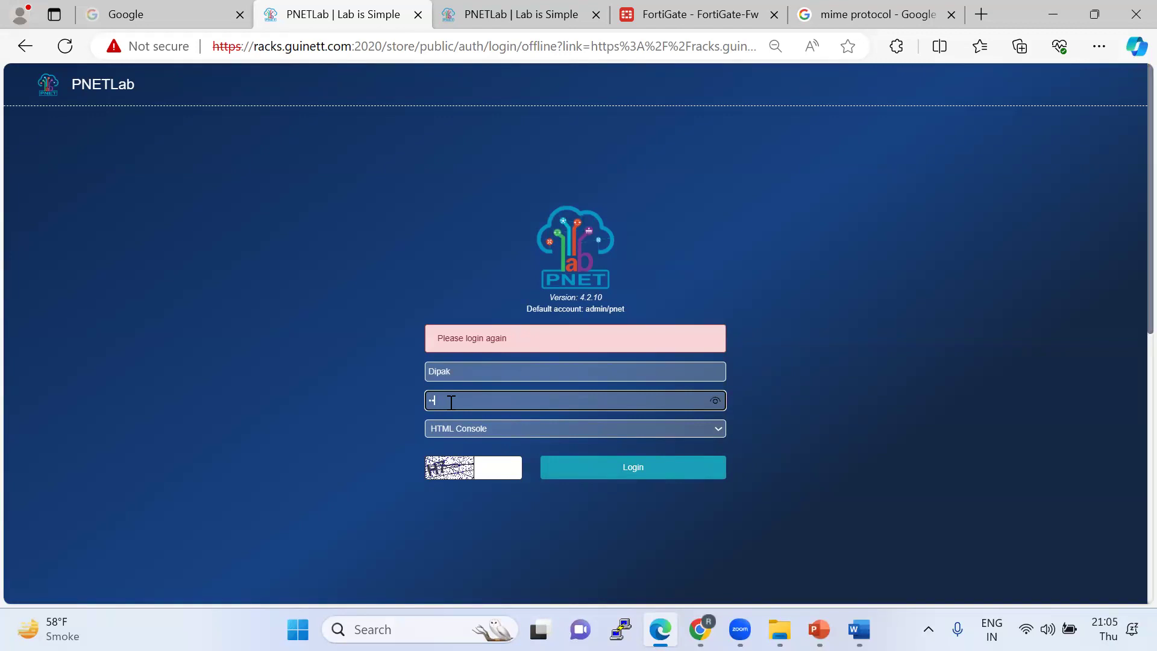
pyautogui.click(487, 471)
pyautogui.write('H7')
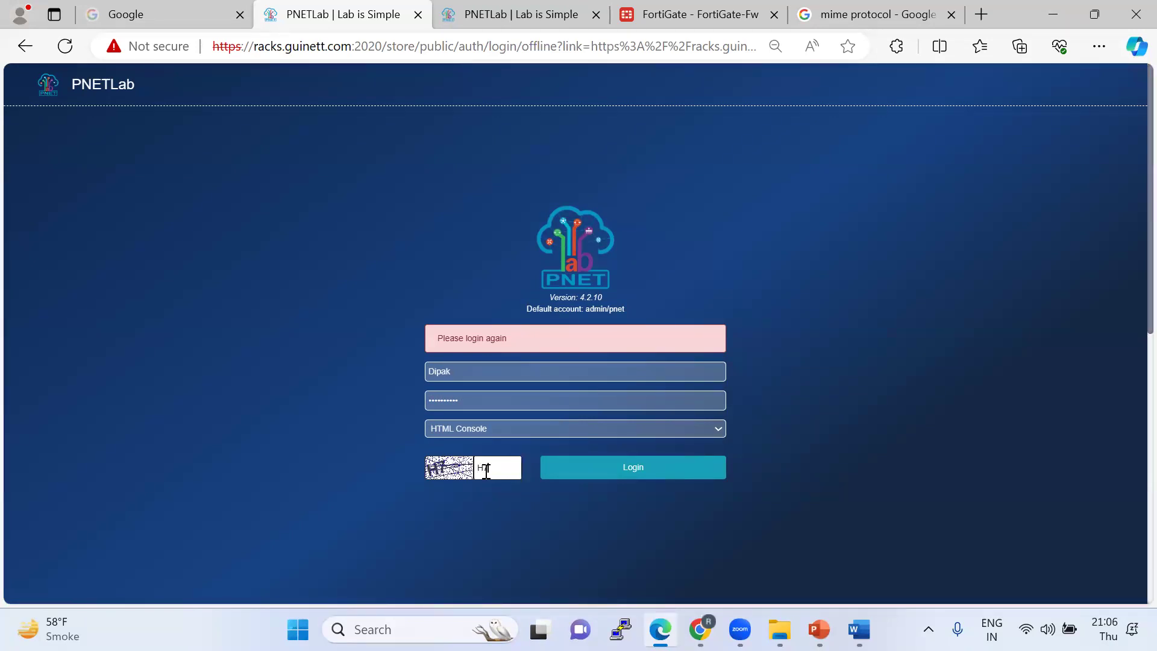
# Submit the login again, then close both PNETLab tabs.
pyautogui.click(623, 476)
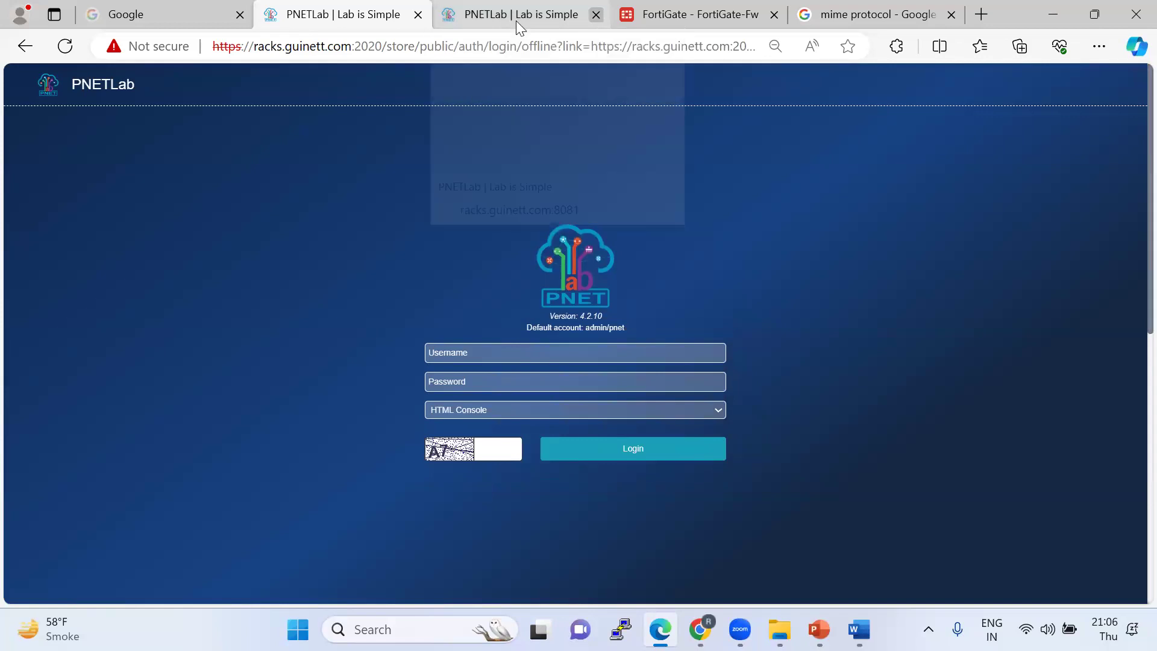
pyautogui.click(420, 16)
pyautogui.hotkey('ctrl', 'w')
# Open a New InPrivate window and load racks.guinett.com:2020.
pyautogui.click(1092, 42)
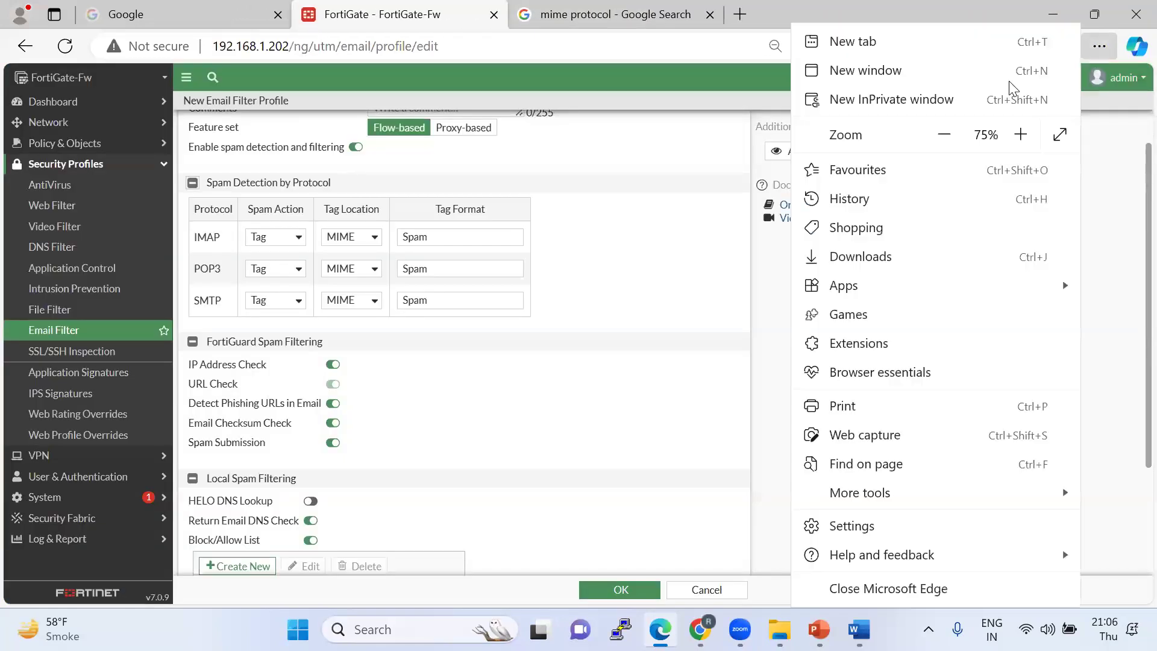
pyautogui.click(904, 95)
pyautogui.write('racks.guinett.com:8081')
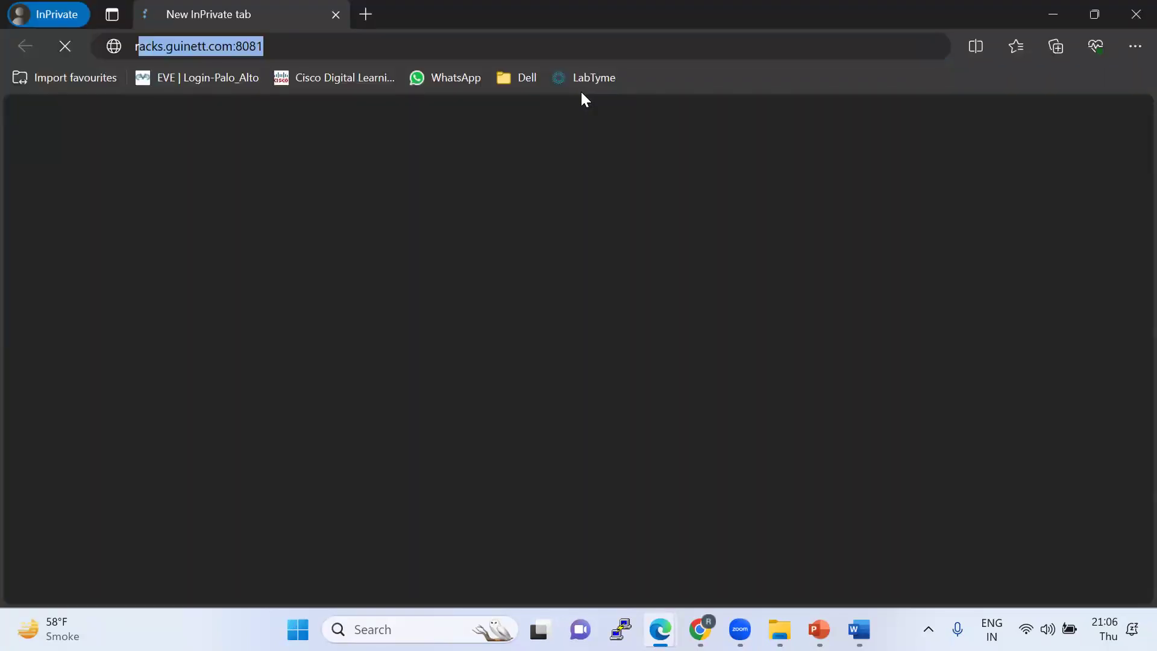
pyautogui.press('End')
pyautogui.press('BackSpace')
pyautogui.press('BackSpace')
pyautogui.press('BackSpace')
pyautogui.press('BackSpace')
pyautogui.write('2020')
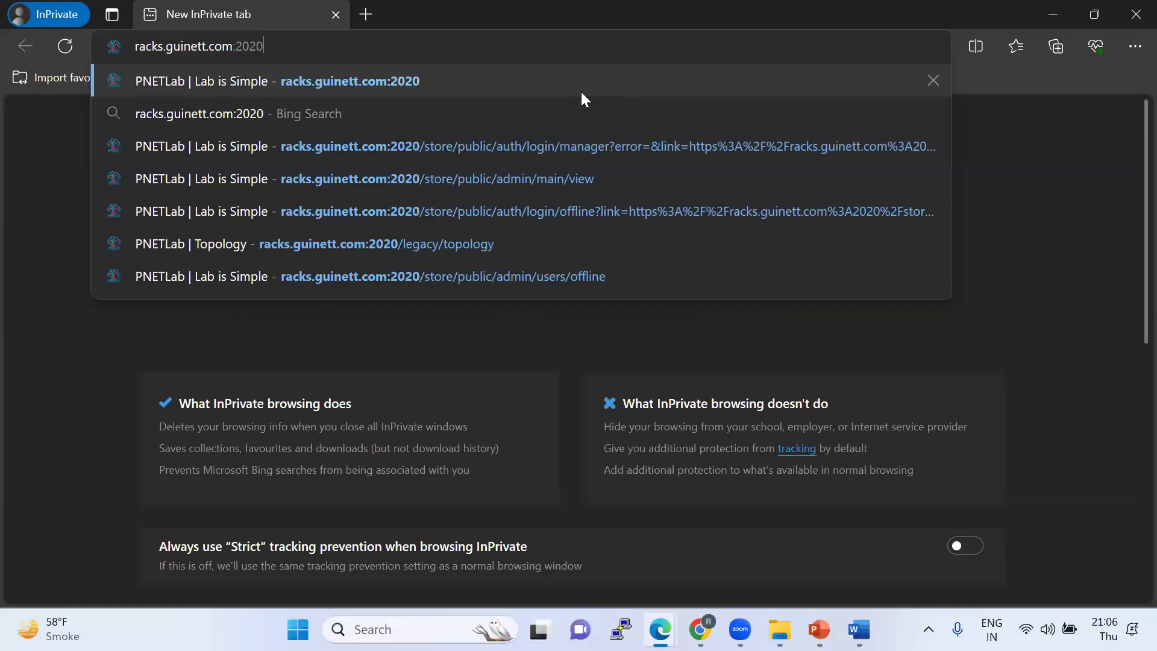
pyautogui.press('Return')
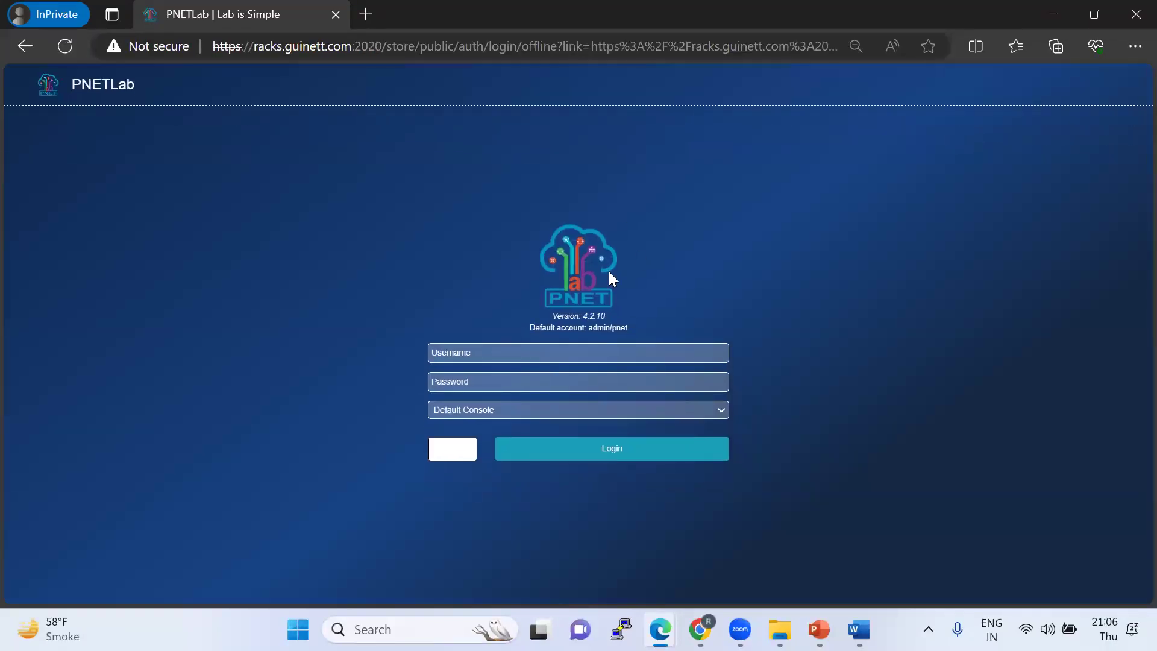
# Sign in to PNETLab with the username, password and captcha.
pyautogui.click(484, 349)
pyautogui.write('Dipa')
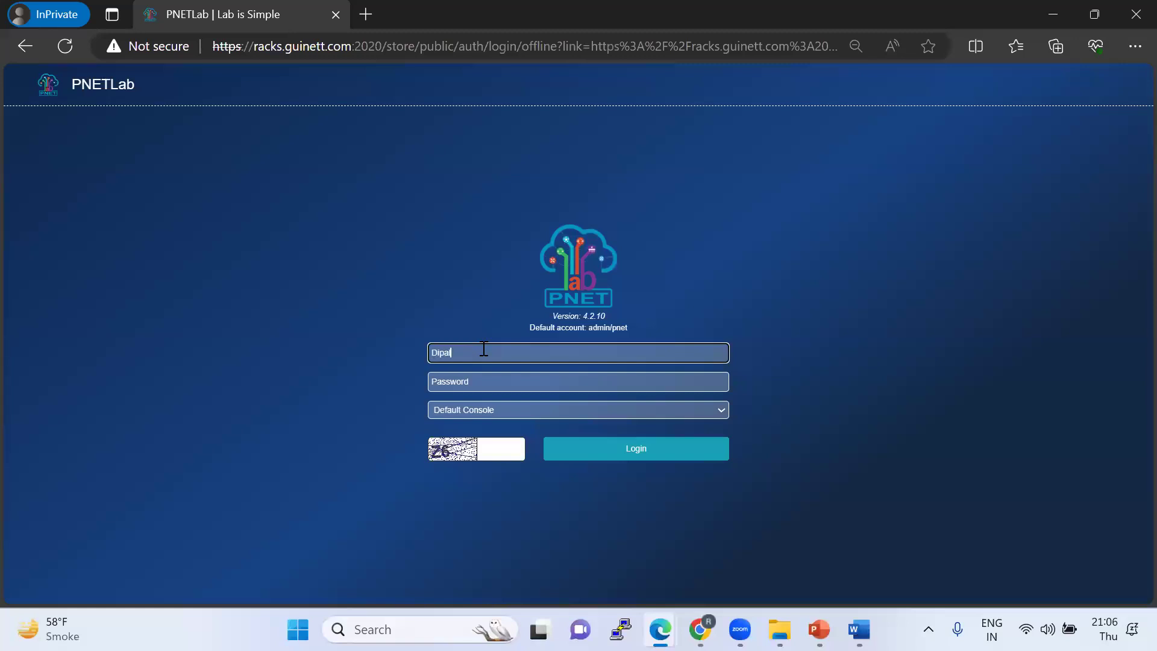
pyautogui.write('k')
pyautogui.press('Tab')
pyautogui.write('*****')
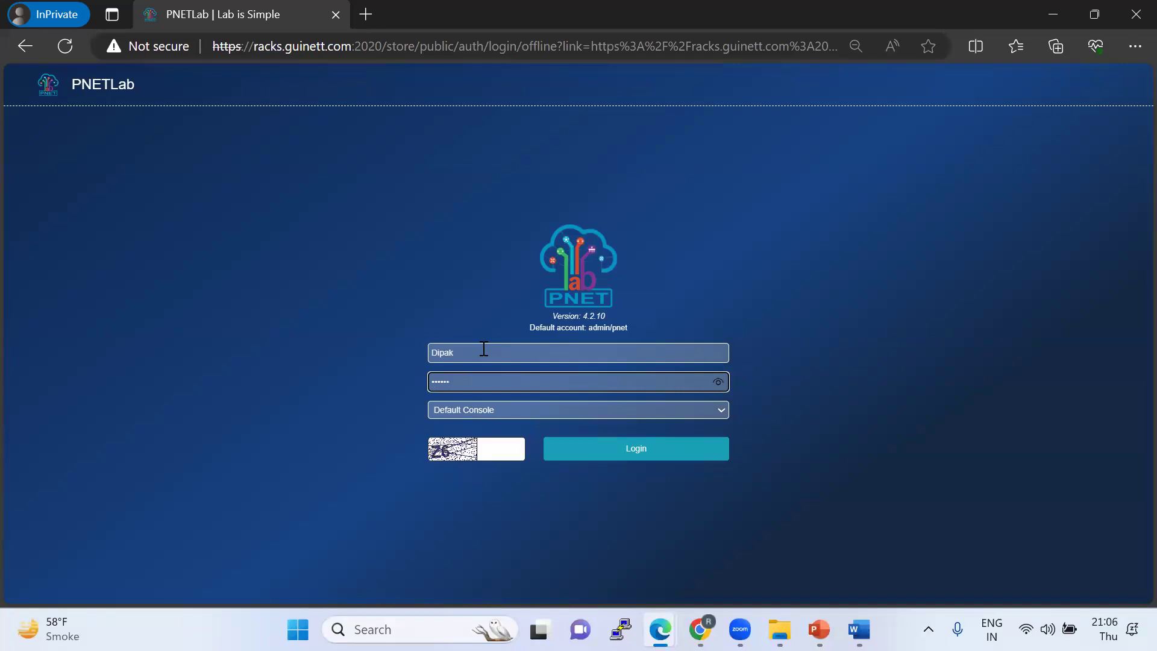
pyautogui.write('***')
pyautogui.click(495, 456)
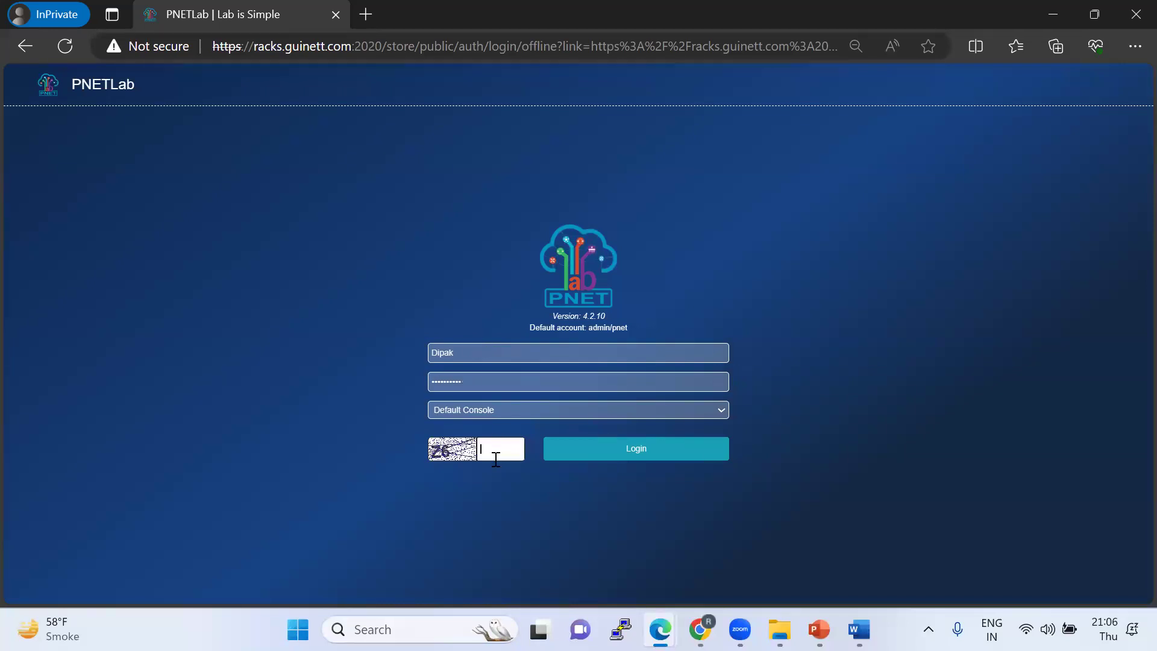
pyautogui.write('Z')
pyautogui.write('^')
pyautogui.write('6')
pyautogui.click(581, 452)
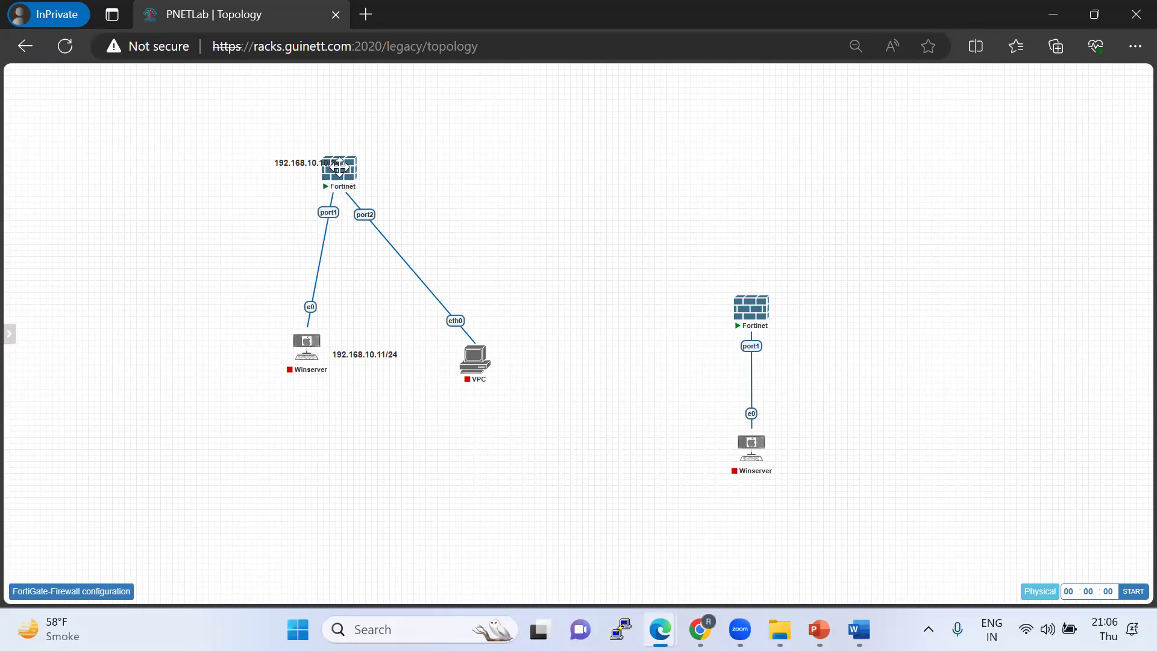
pyautogui.moveTo(6, 271)
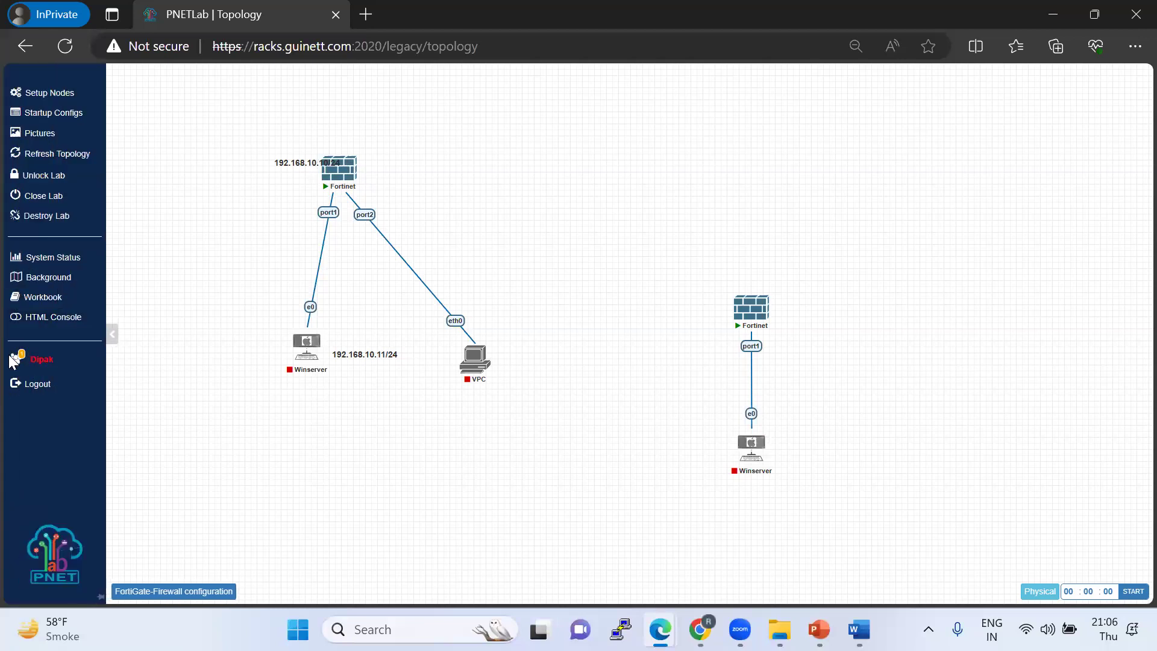
pyautogui.click(48, 199)
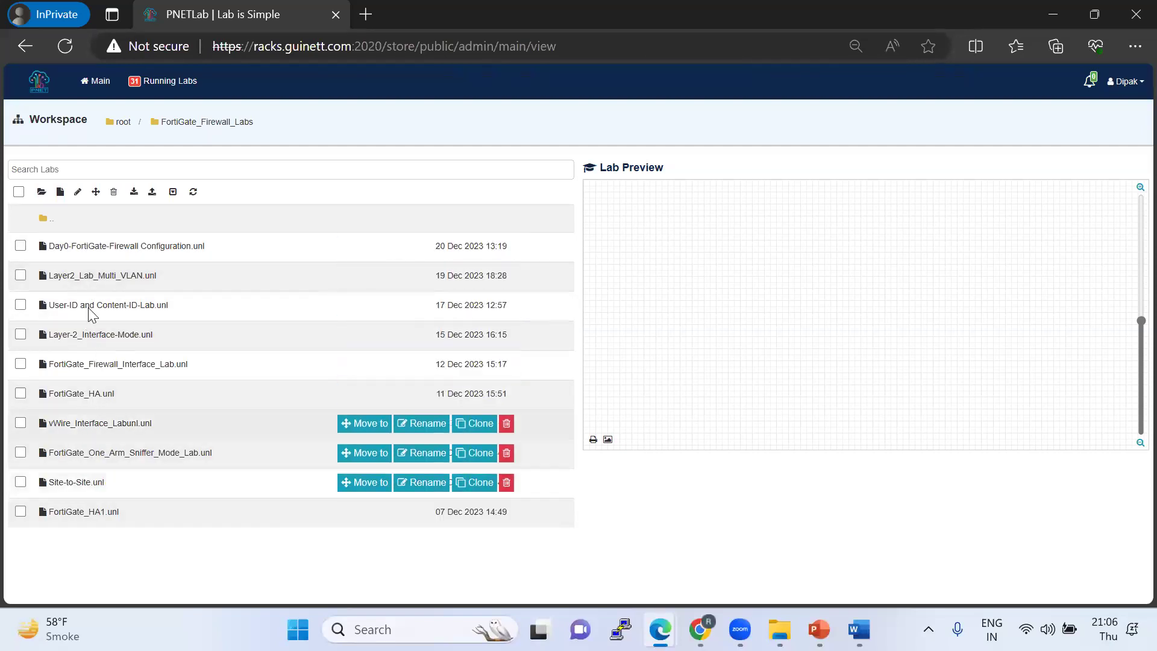
pyautogui.click(74, 251)
pyautogui.click(606, 463)
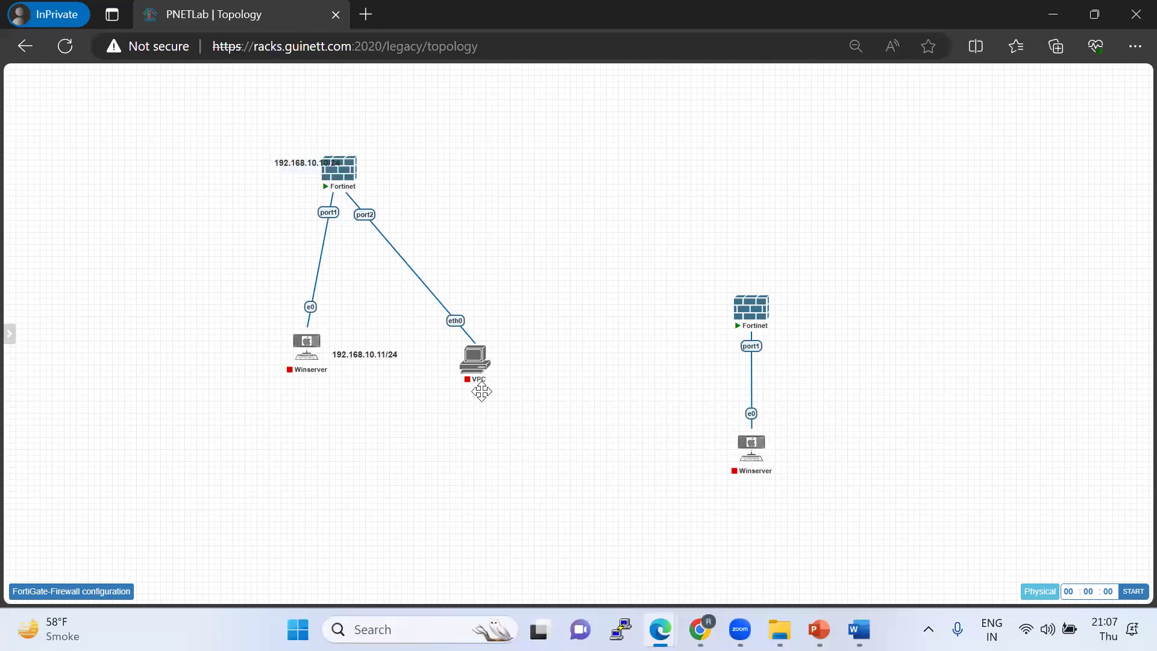
# Select the left Winserver node and briefly view the lab notes and startup configs.
pyautogui.moveTo(522, 439); pyautogui.dragTo(205, 298)
pyautogui.click(91, 591)
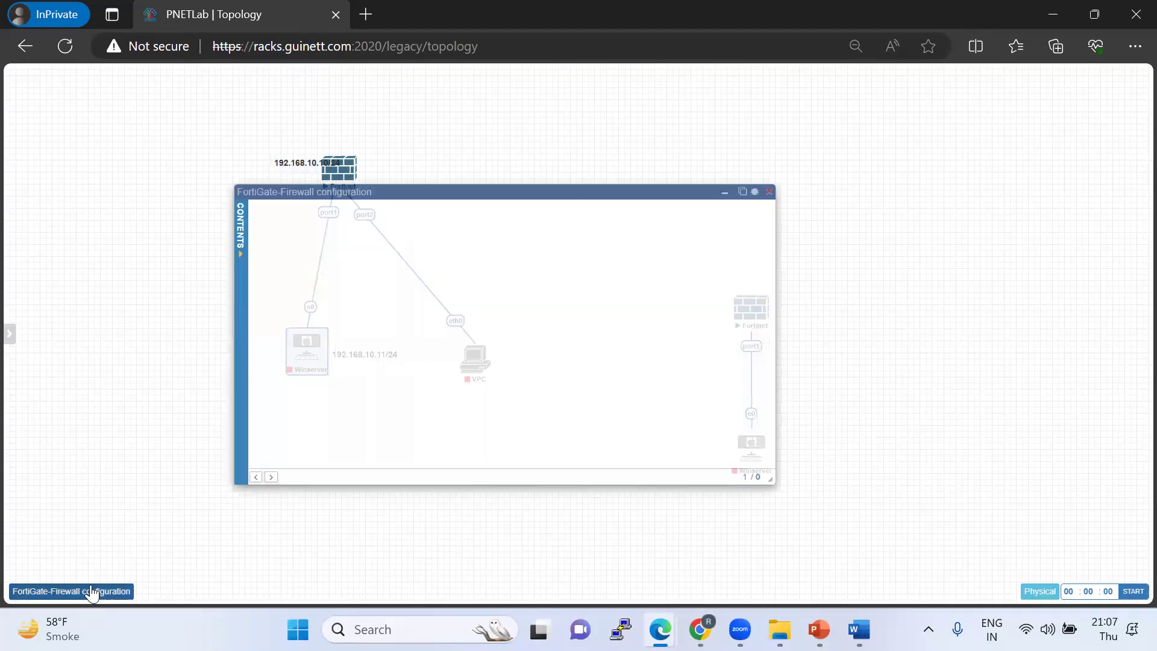
pyautogui.click(769, 192)
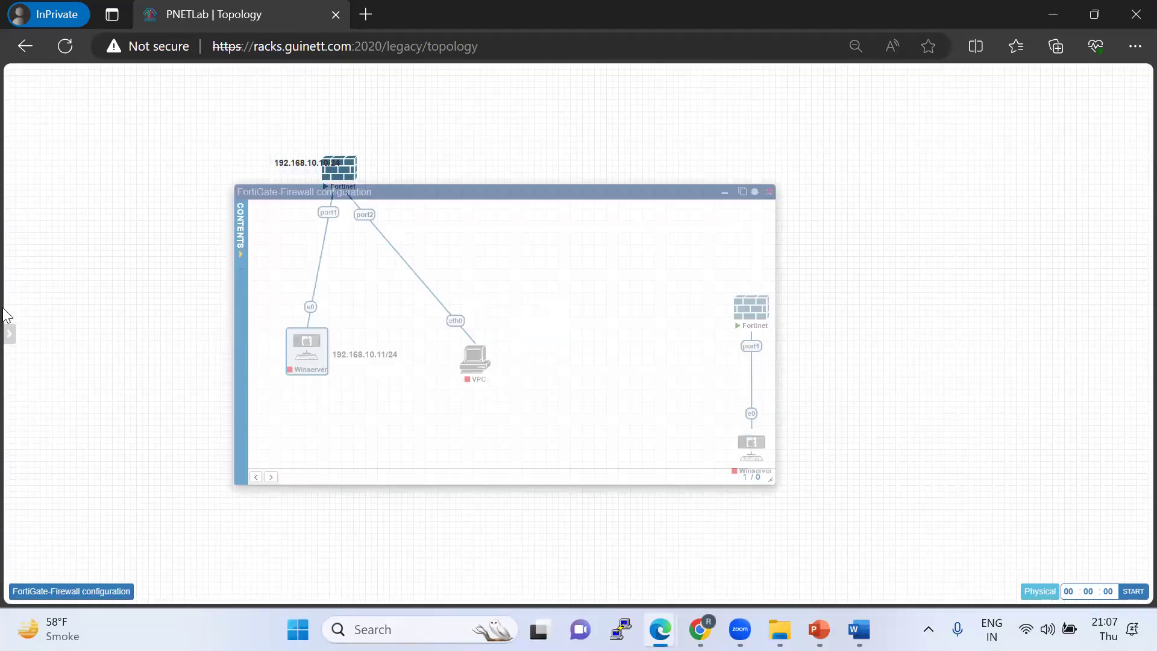
pyautogui.moveTo(47, 182)
pyautogui.click(53, 113)
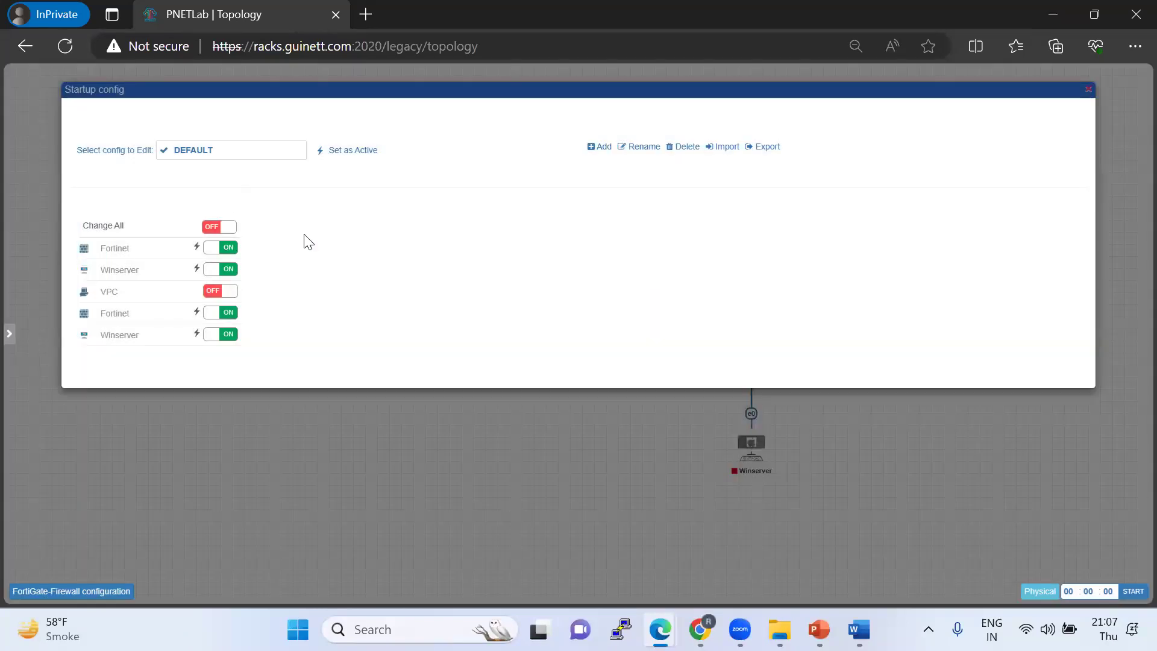
pyautogui.click(1087, 90)
# Stop the right-hand node group with Stop Selected.
pyautogui.rightClick(748, 311)
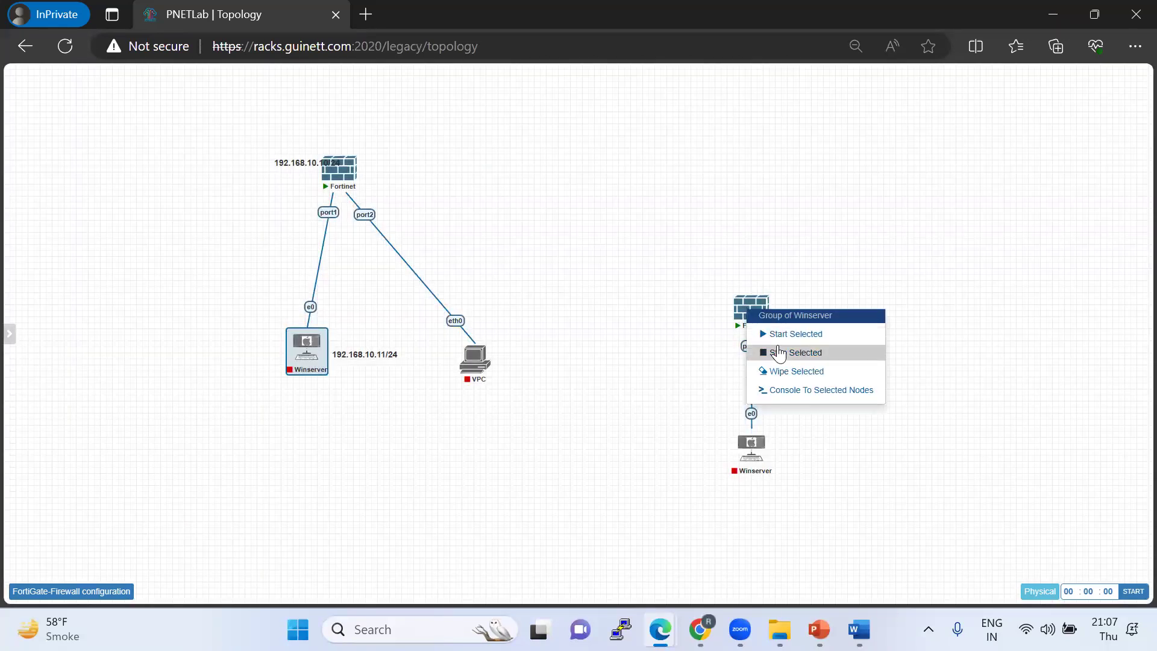
pyautogui.click(778, 353)
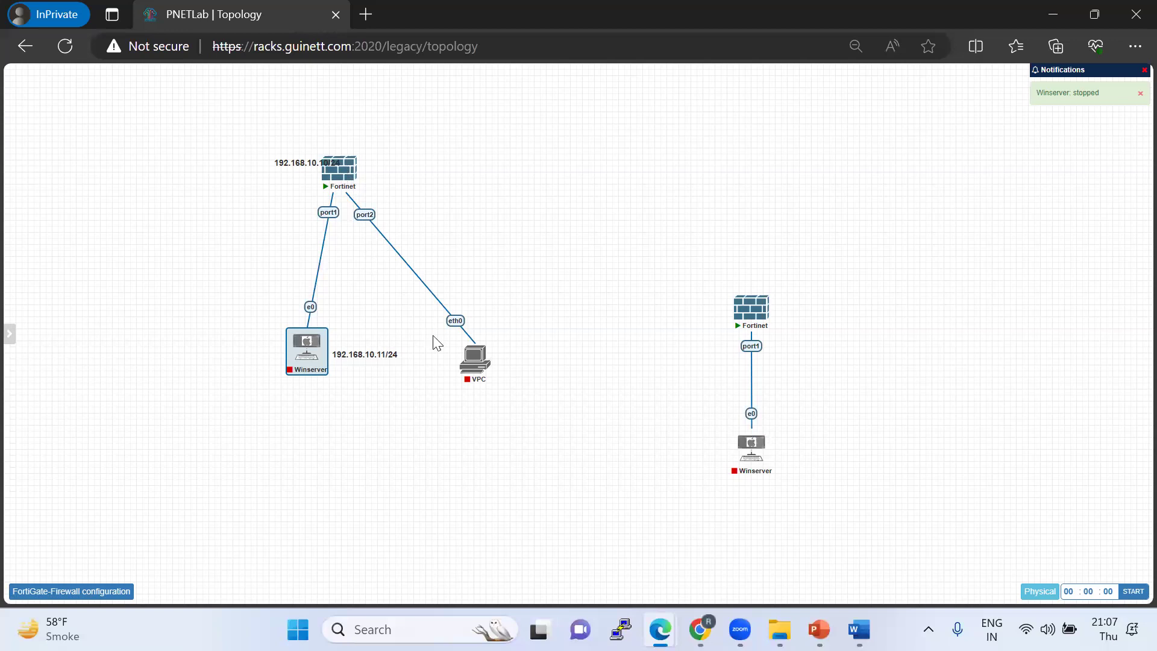
pyautogui.rightClick(303, 355)
pyautogui.click(475, 355)
# Box-select the Fortinet, Winserver and VPC nodes and glance at the startup configs.
pyautogui.moveTo(320, 163)
pyautogui.mouseDown()
pyautogui.moveTo(139, 143)
pyautogui.moveTo(299, 171)
pyautogui.moveTo(320, 119)
pyautogui.moveTo(324, 134)
pyautogui.mouseUp()
pyautogui.moveTo(335, 164); pyautogui.dragTo(164, 186)
pyautogui.moveTo(281, 172); pyautogui.dragTo(550, 355)
pyautogui.moveTo(584, 430); pyautogui.dragTo(121, 152)
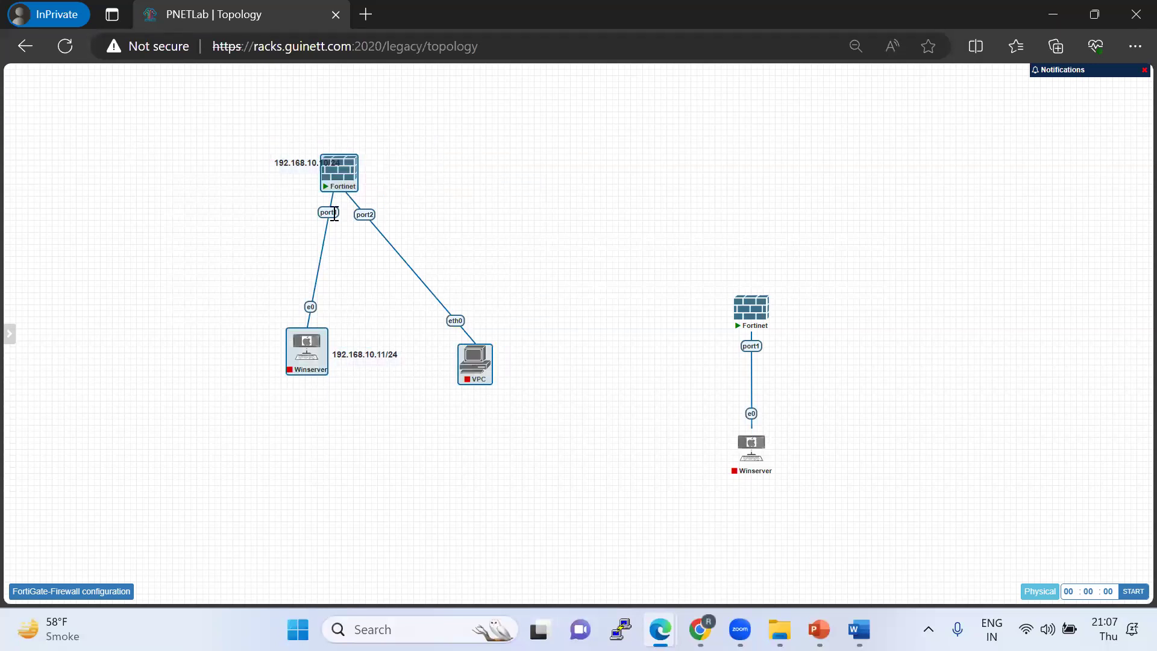
pyautogui.moveTo(24, 194)
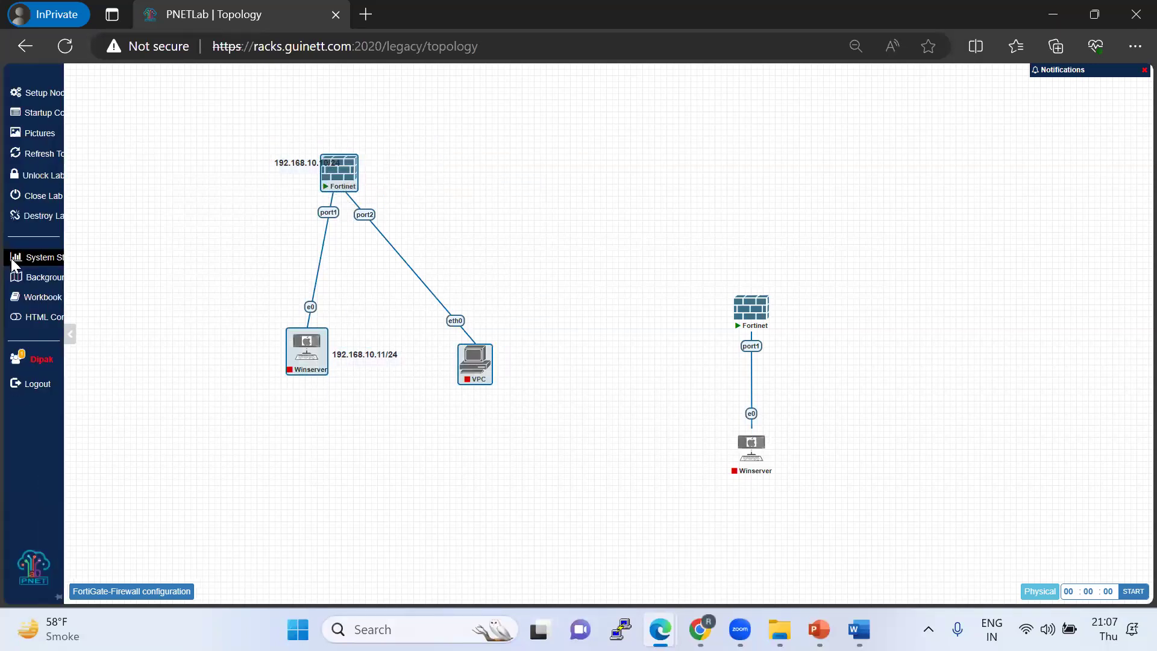
pyautogui.click(56, 114)
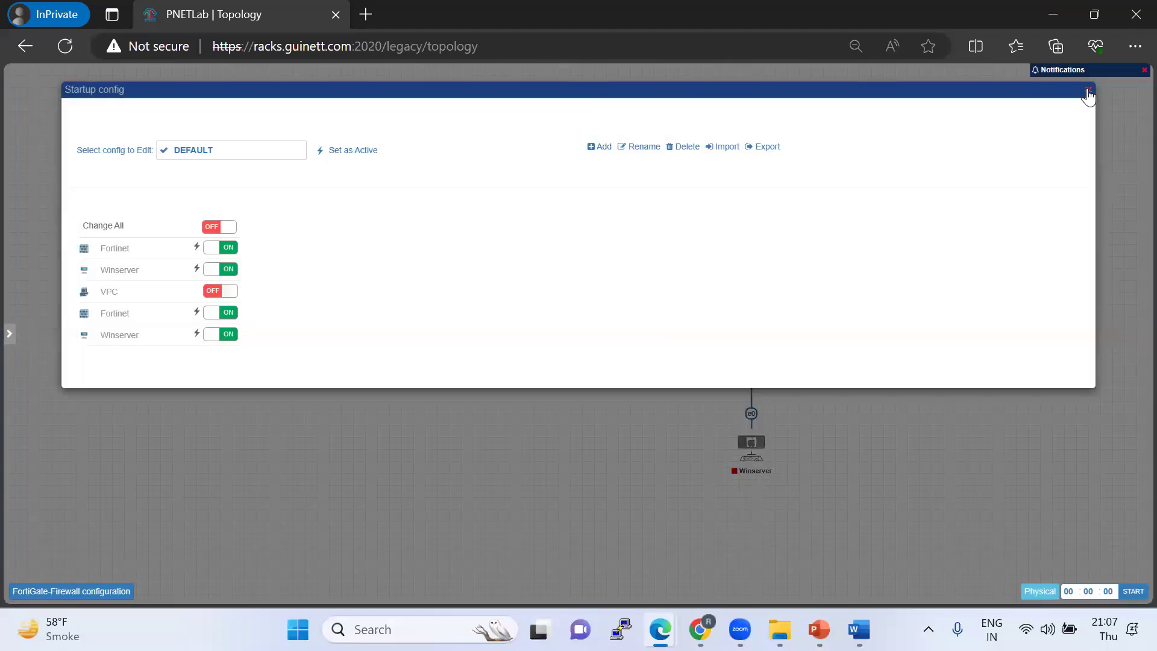
pyautogui.click(33, 110)
# Select the right-hand Fortinet node, then close the lab from the sidebar.
pyautogui.moveTo(9, 174)
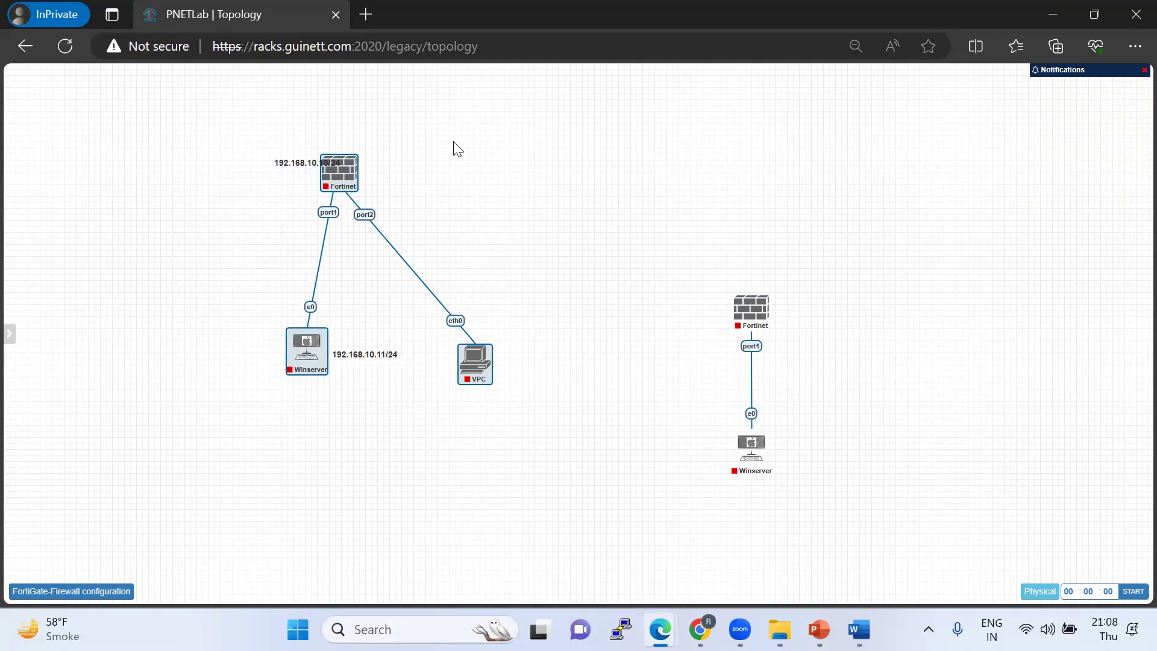
pyautogui.click(751, 309)
pyautogui.moveTo(9, 91)
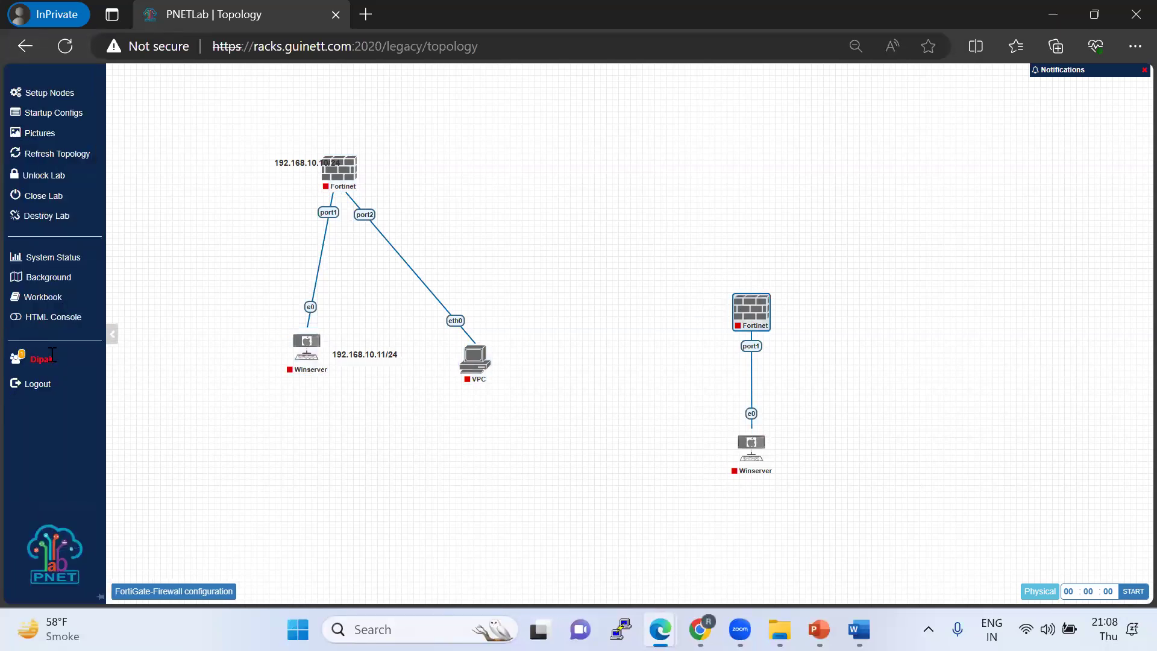
pyautogui.click(49, 196)
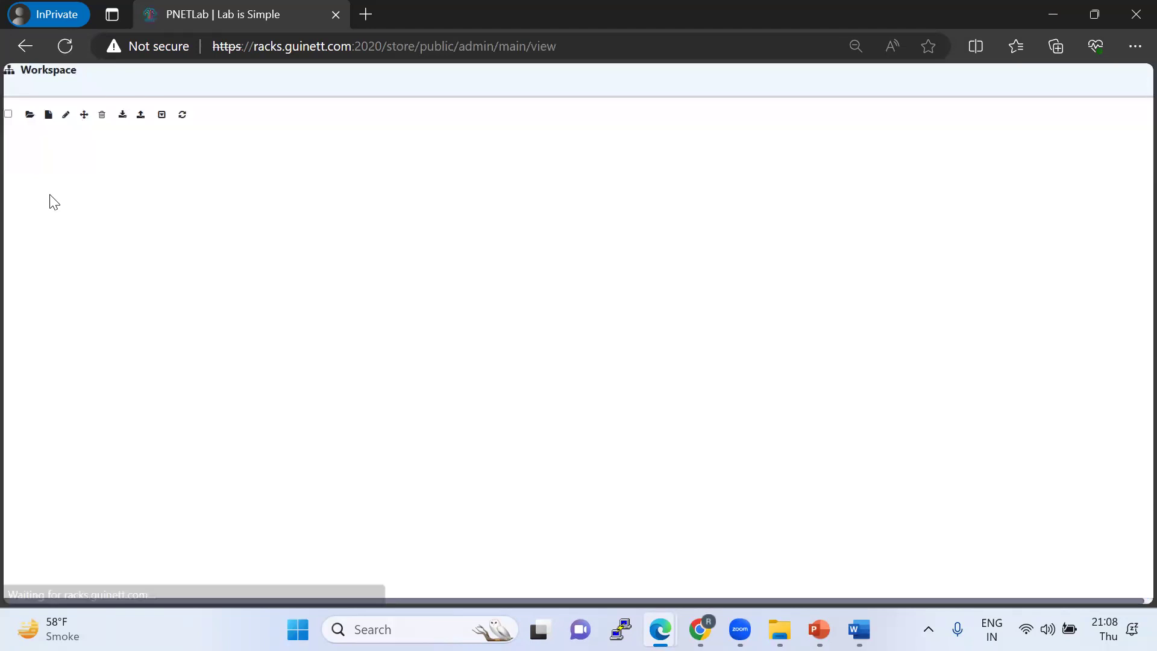